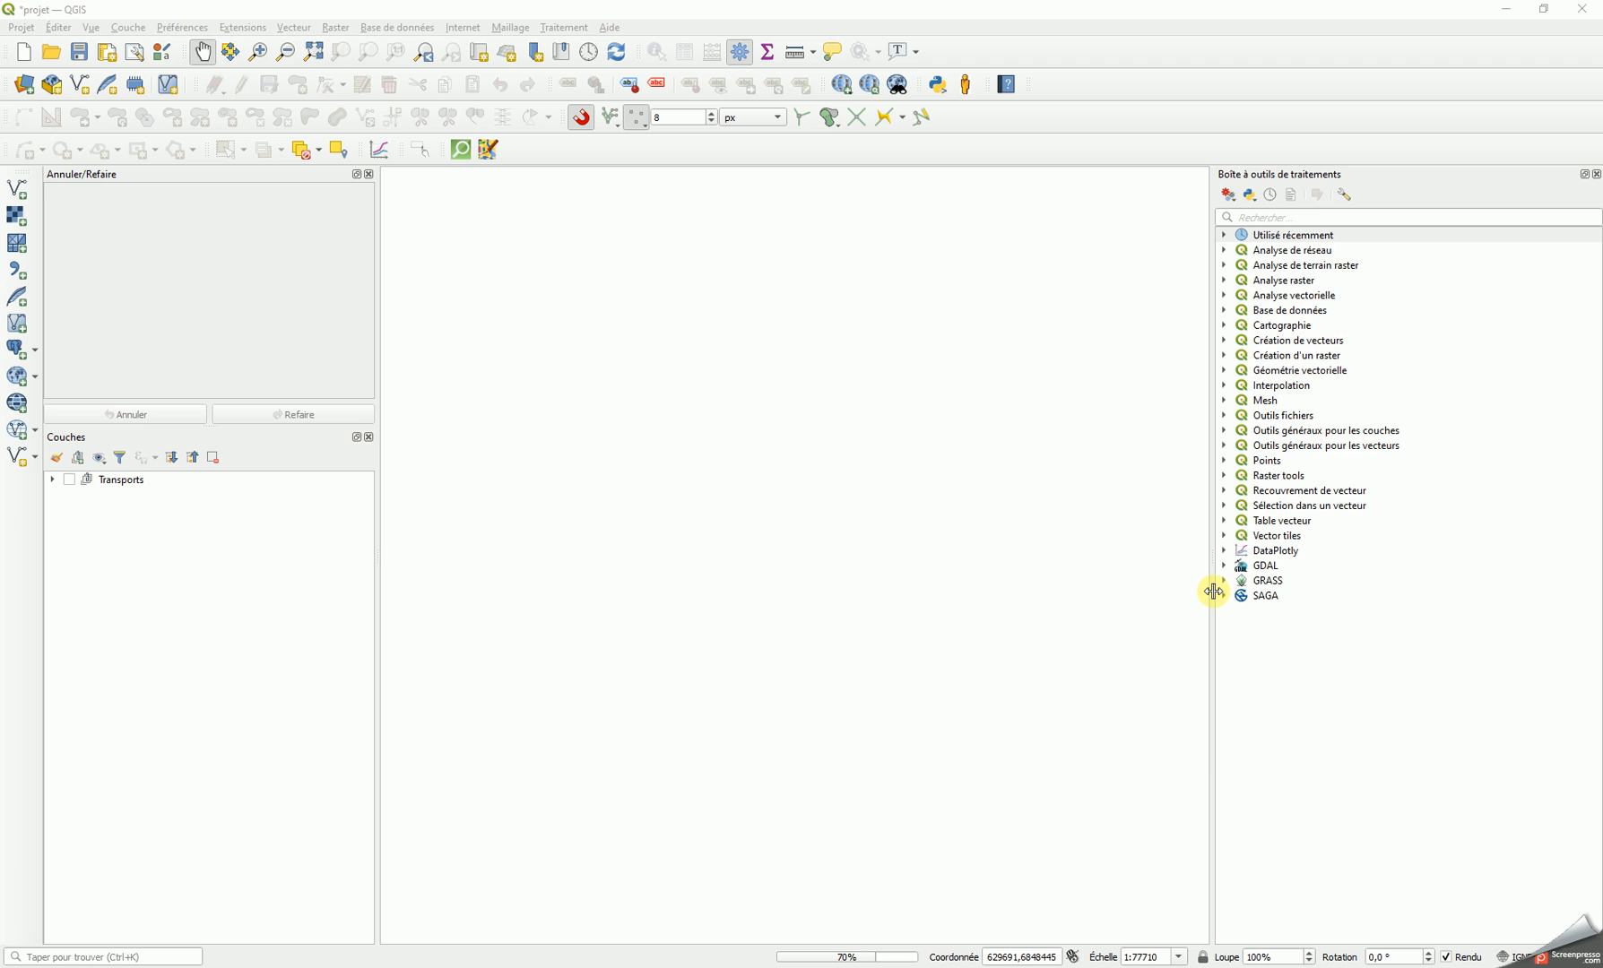
# Narrow the processing toolbox panel to give the map canvas more room
pyautogui.moveTo(1213, 591); pyautogui.dragTo(1401, 584)
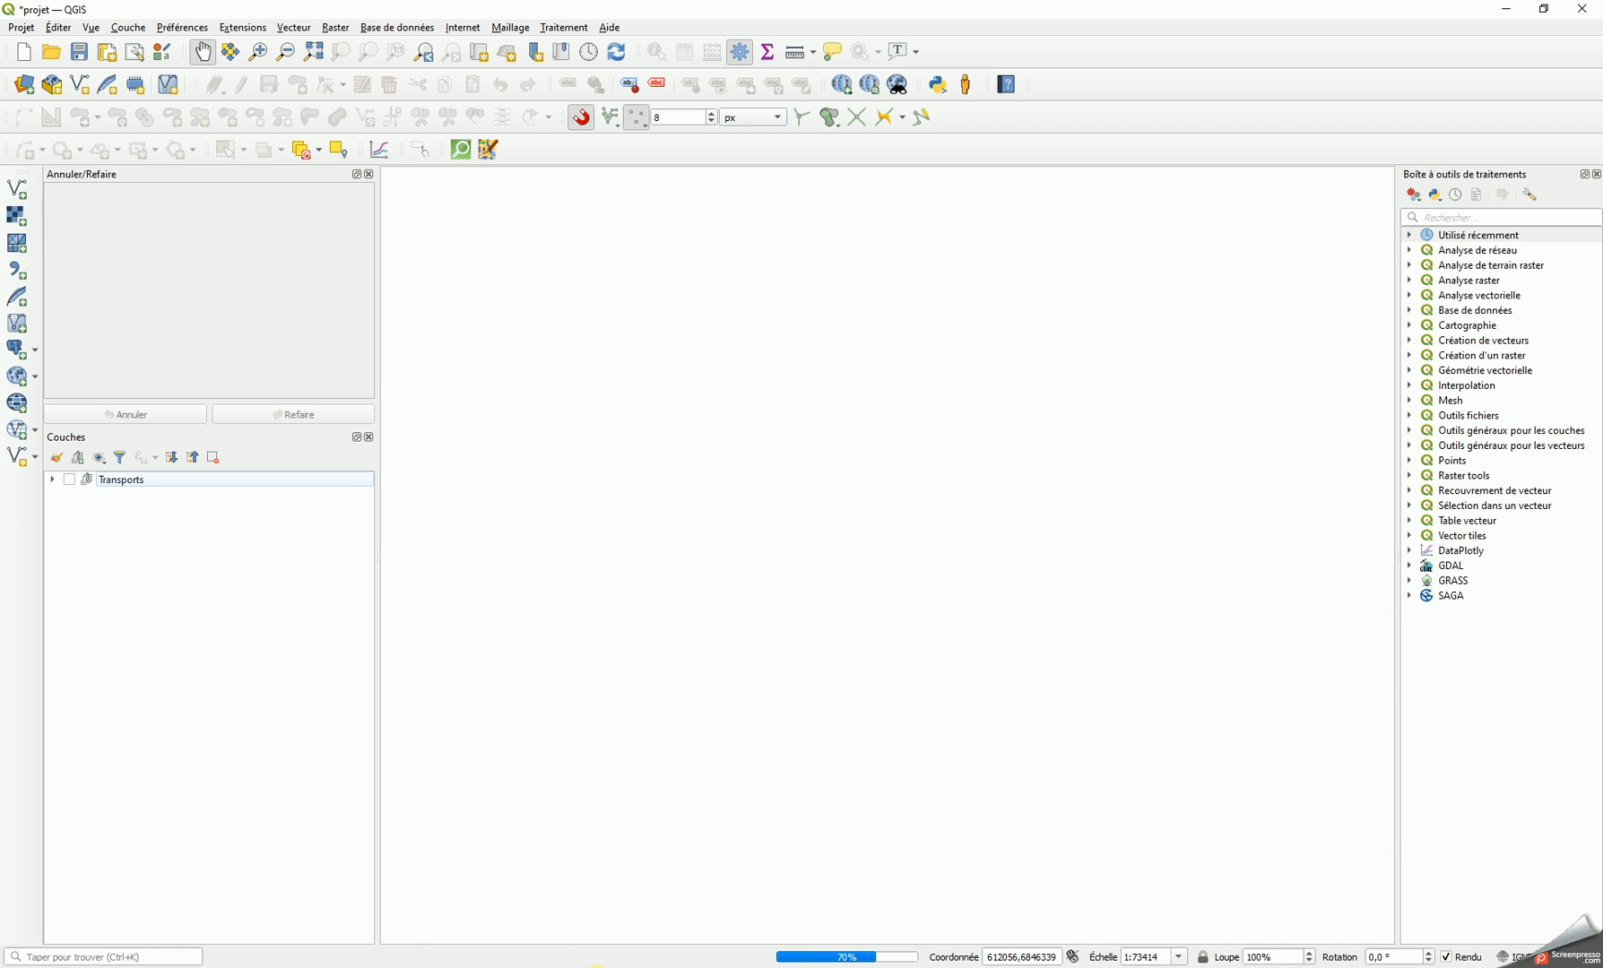
# Switch to Chrome, maximize its window and search Google for "ign professionnel"
pyautogui.moveTo(598, 967)
pyautogui.click(554, 903)
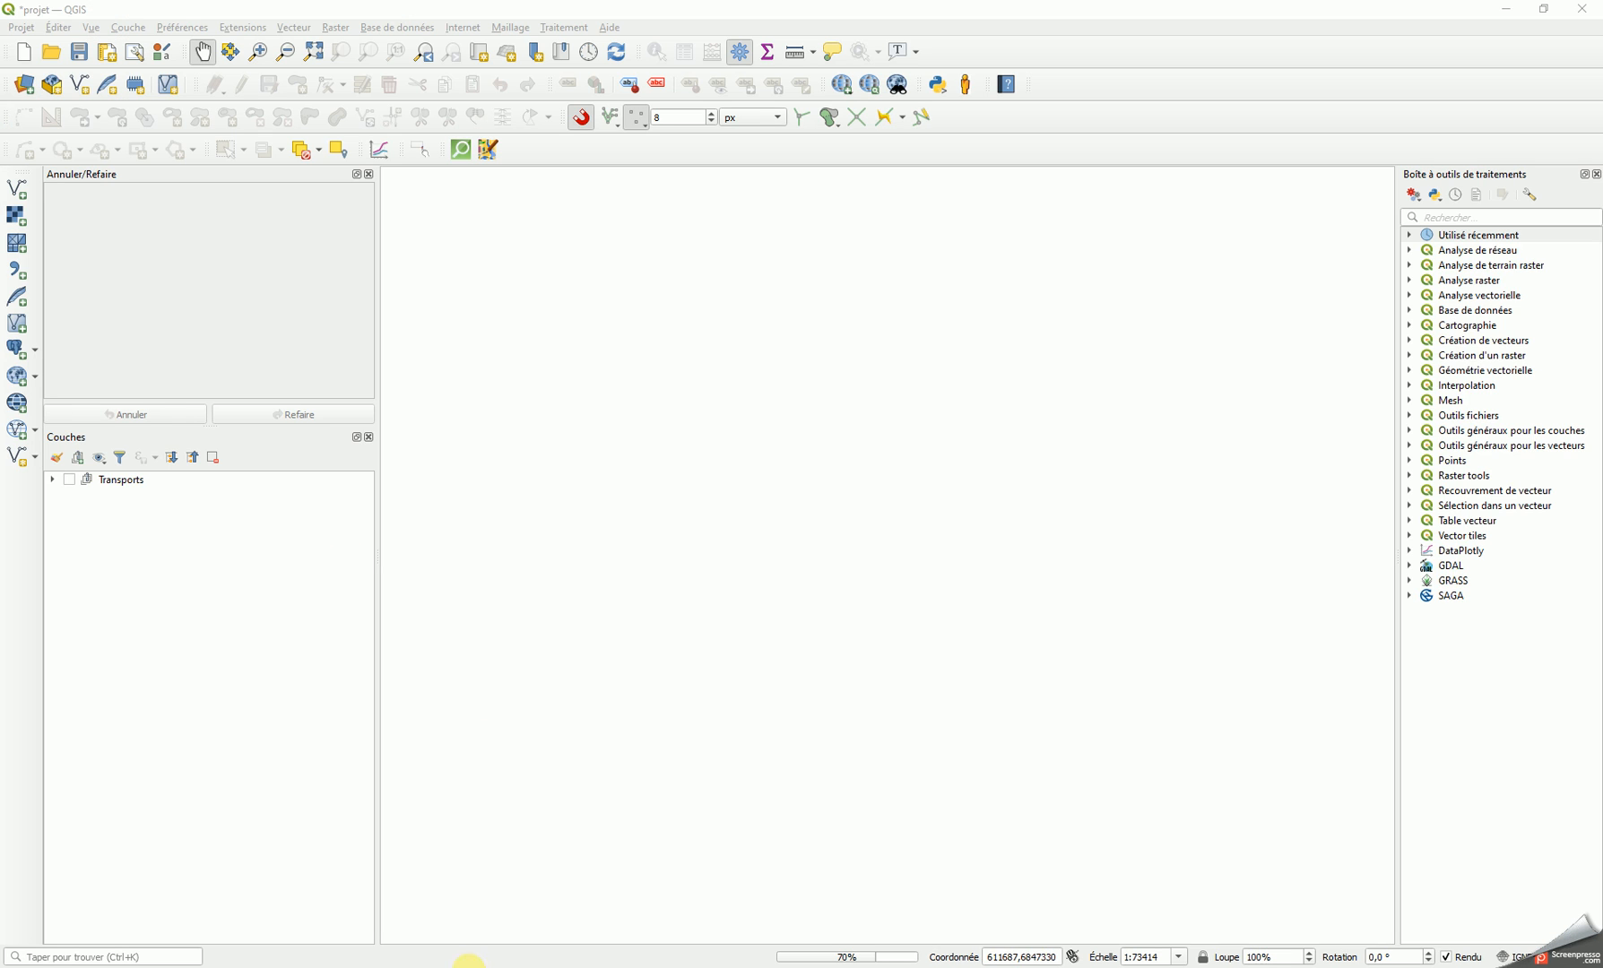
pyautogui.moveTo(593, 966)
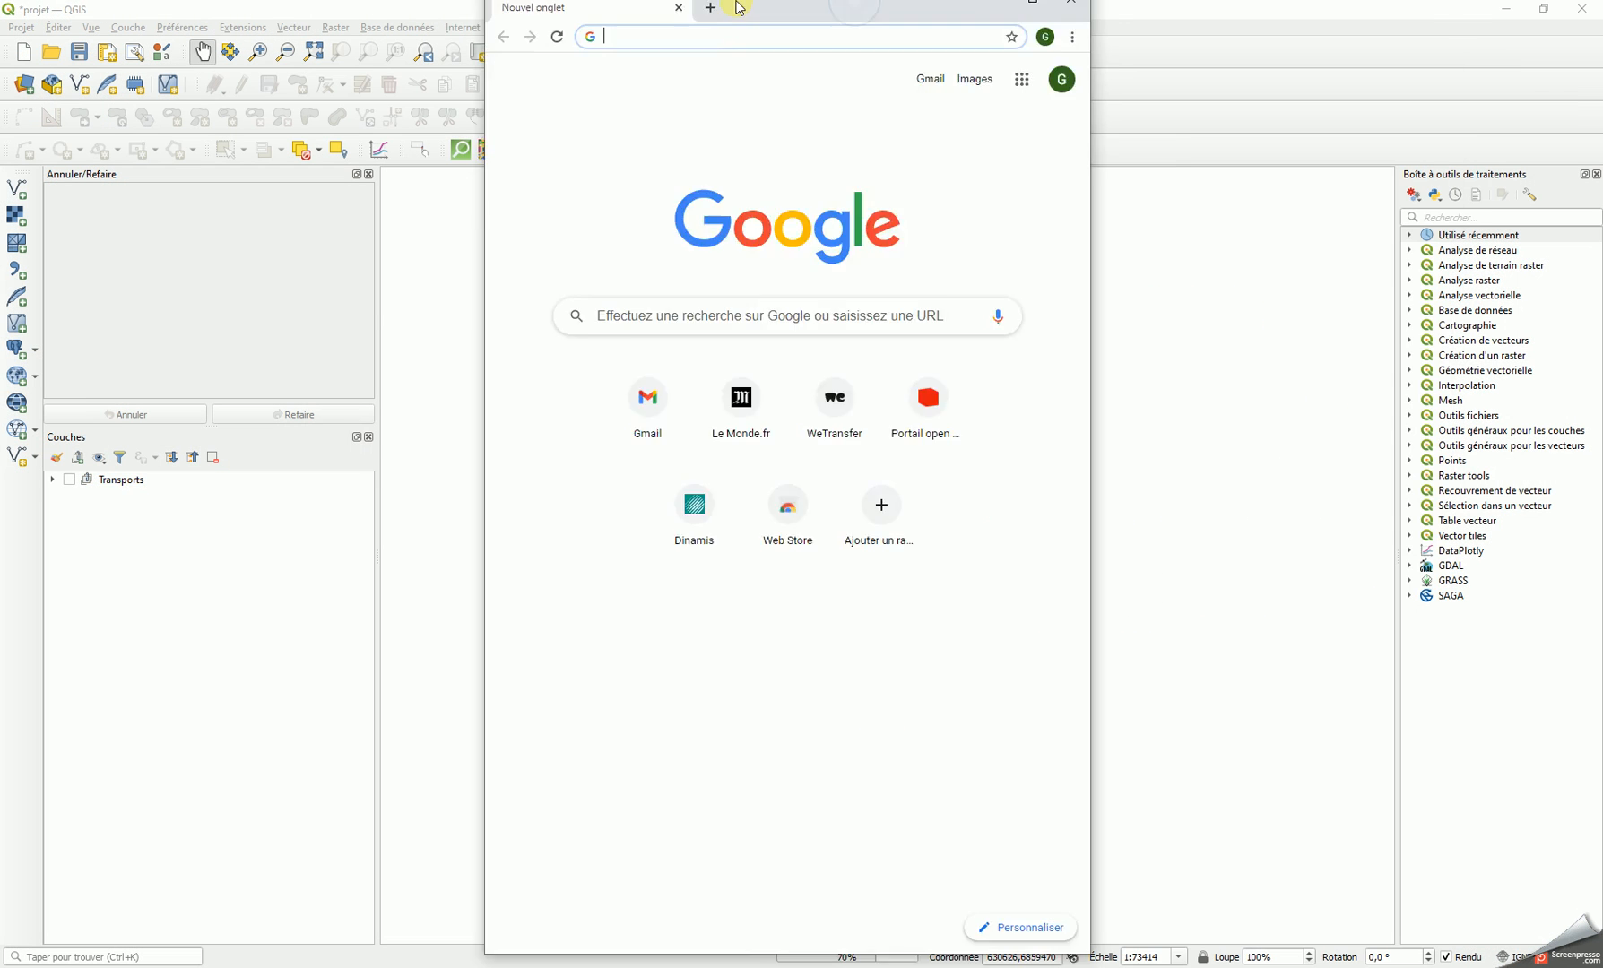
pyautogui.moveTo(866, 25); pyautogui.dragTo(615, 43)
pyautogui.click(772, 32)
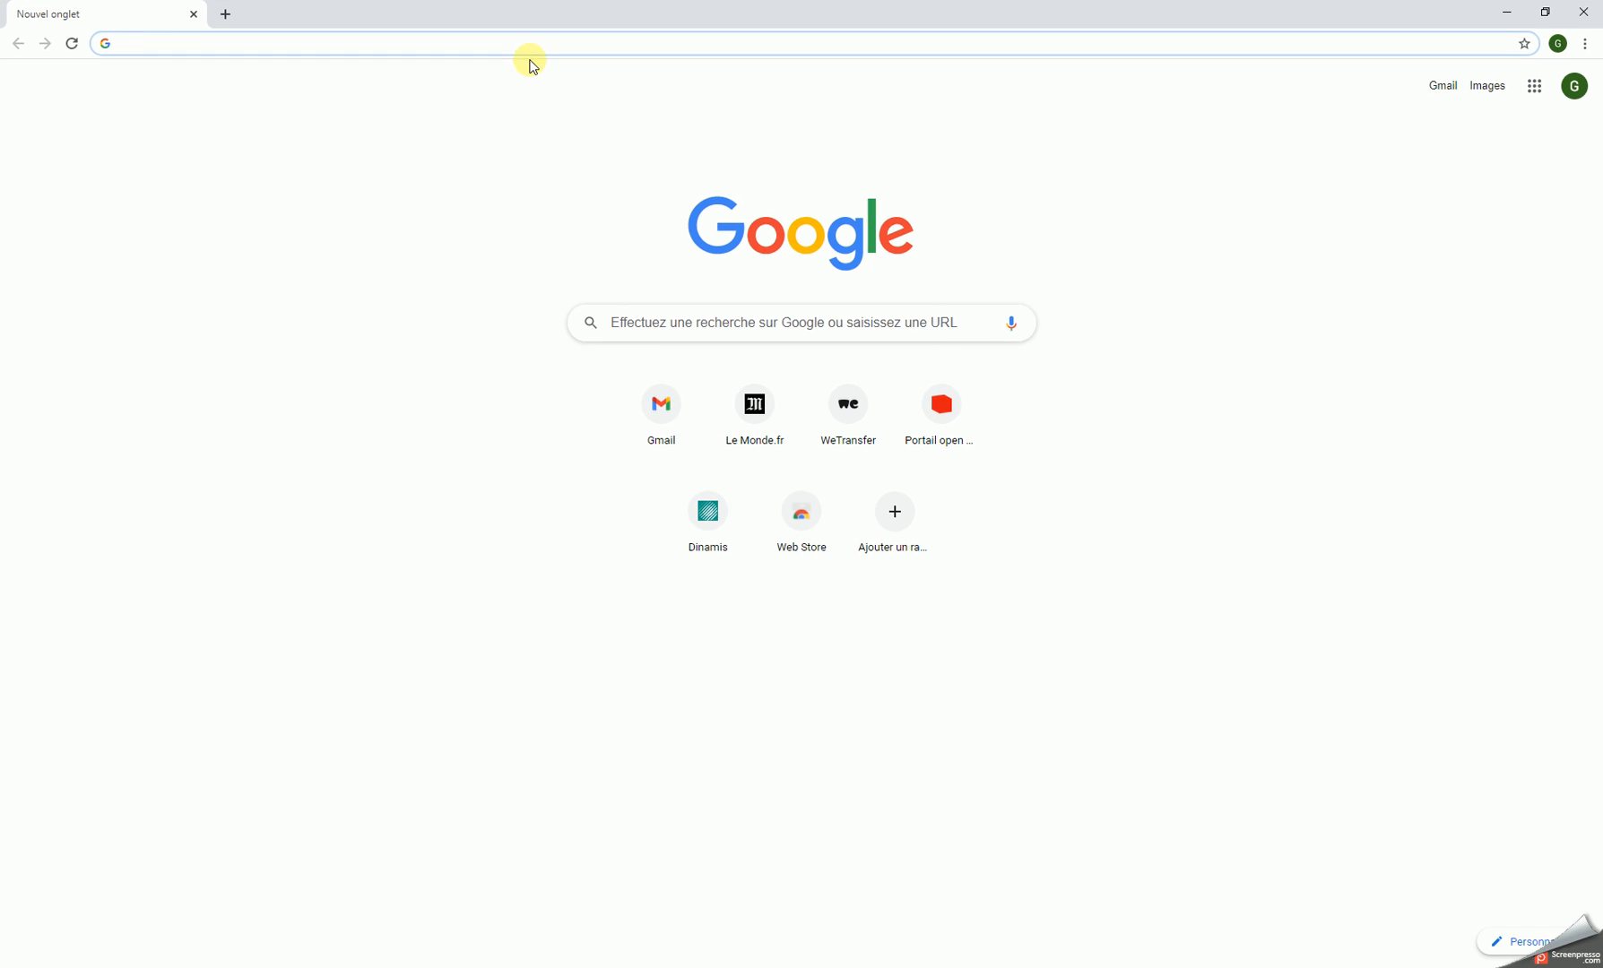
pyautogui.click(667, 320)
pyautogui.write('ign p')
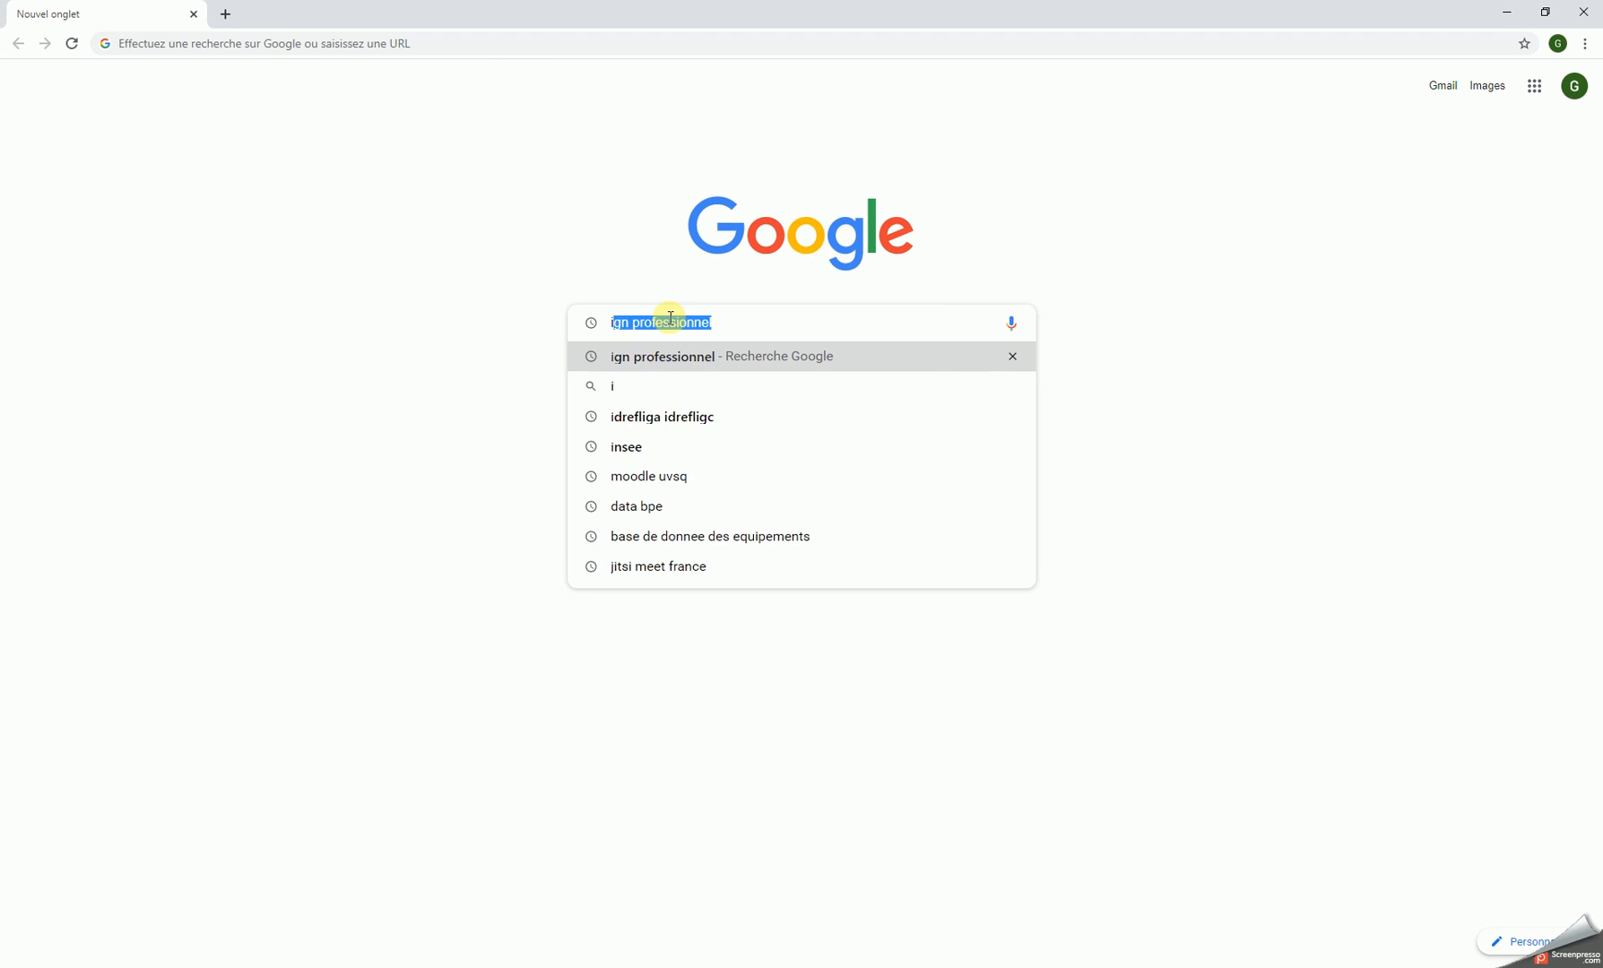
pyautogui.write('rofession')
pyautogui.press('Return')
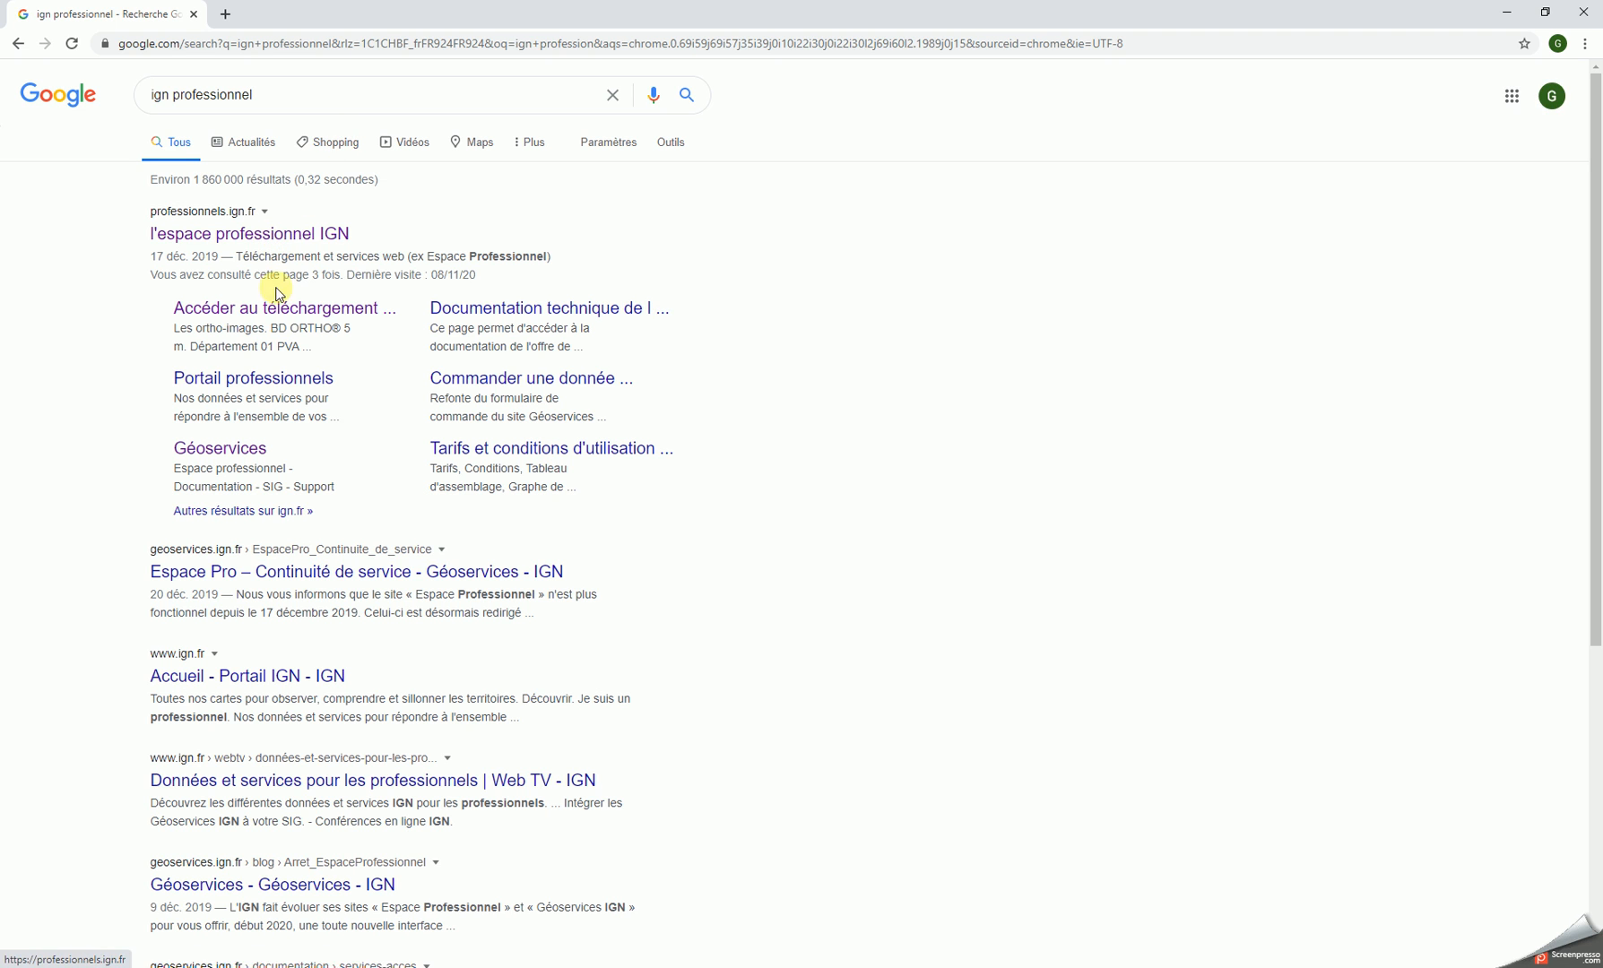
# Open the IGN free data download page from the results and go to its Contours...Iris section
pyautogui.click(283, 315)
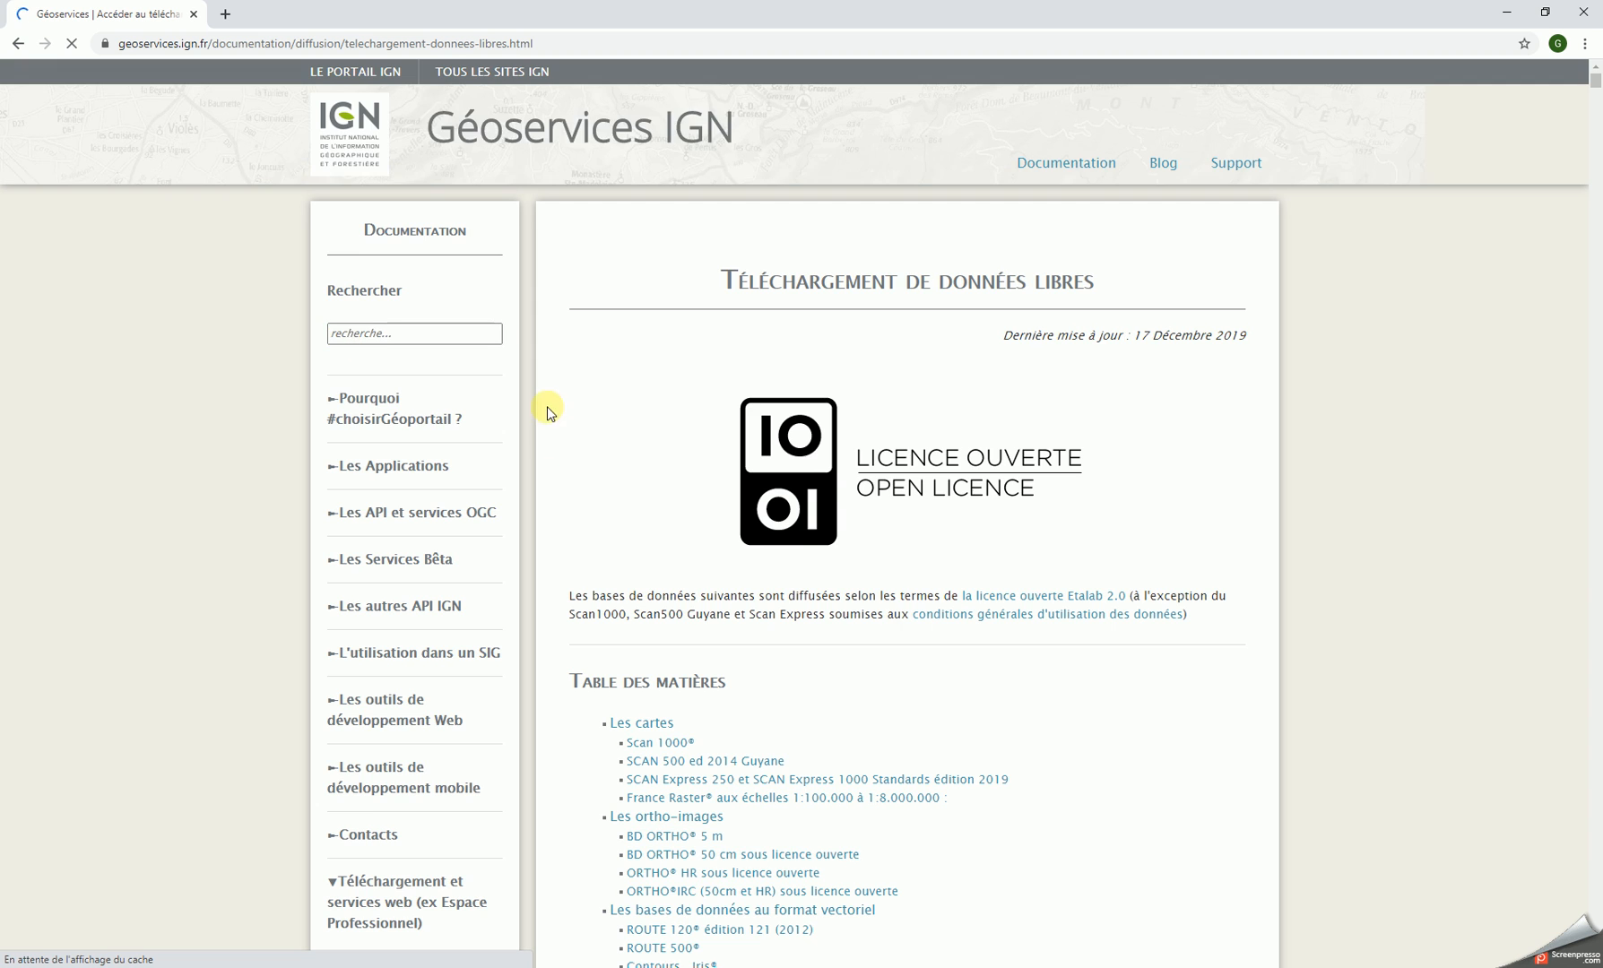
pyautogui.scroll(-3, 646, 523)
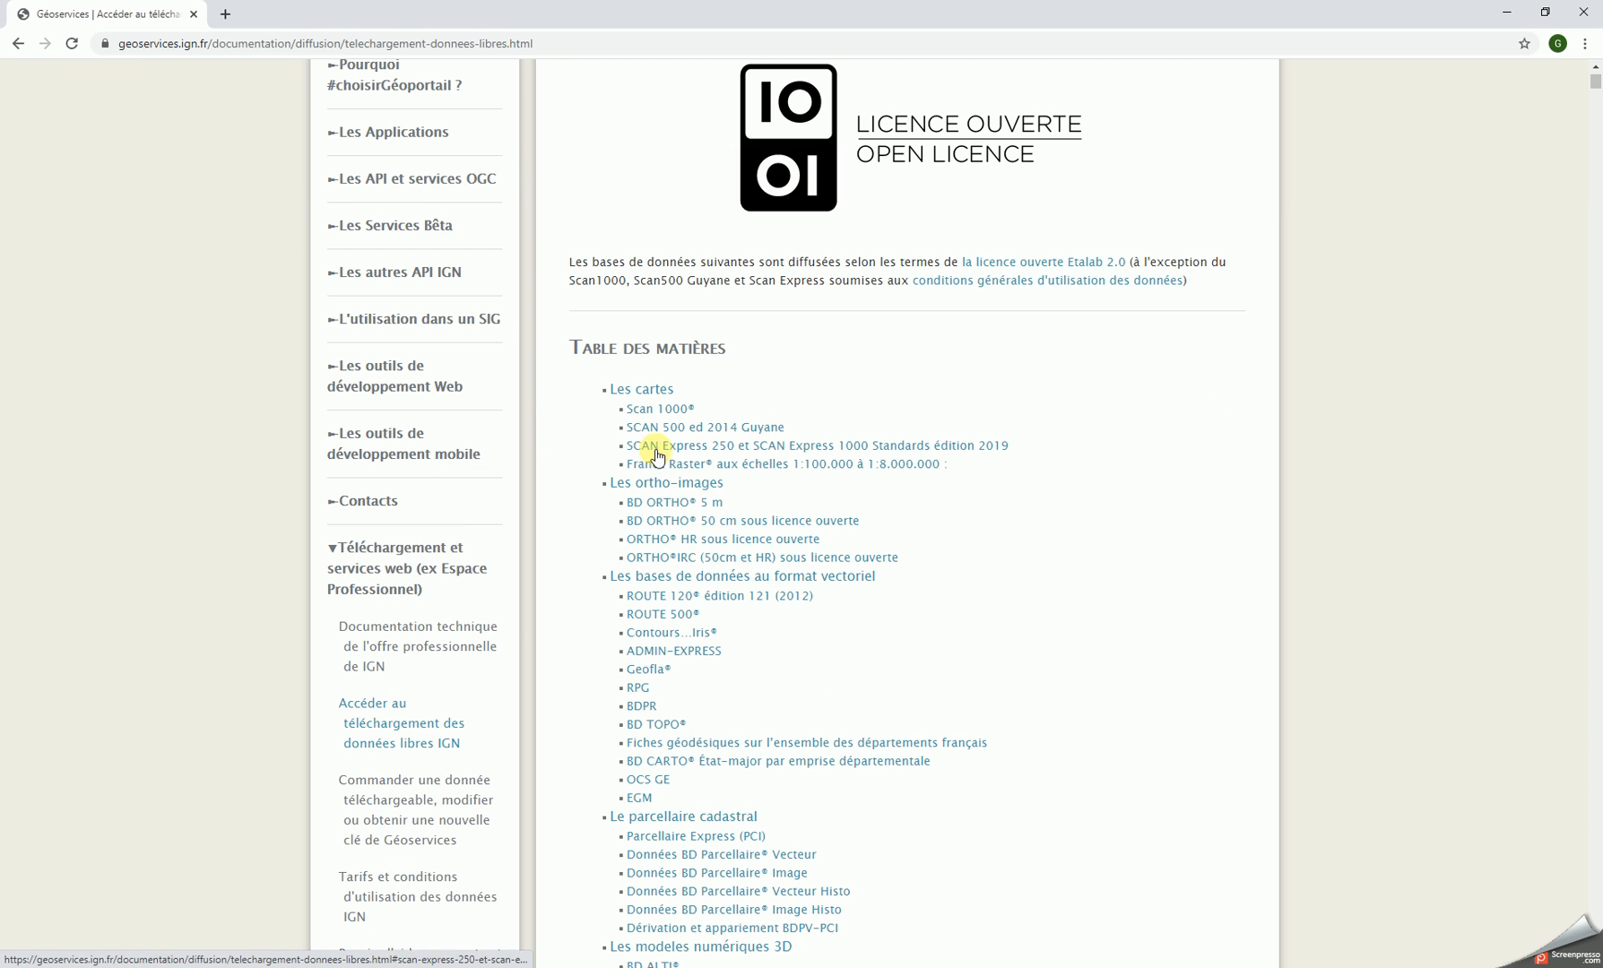
pyautogui.scroll(-1, 622, 416)
pyautogui.scroll(-2, 622, 416)
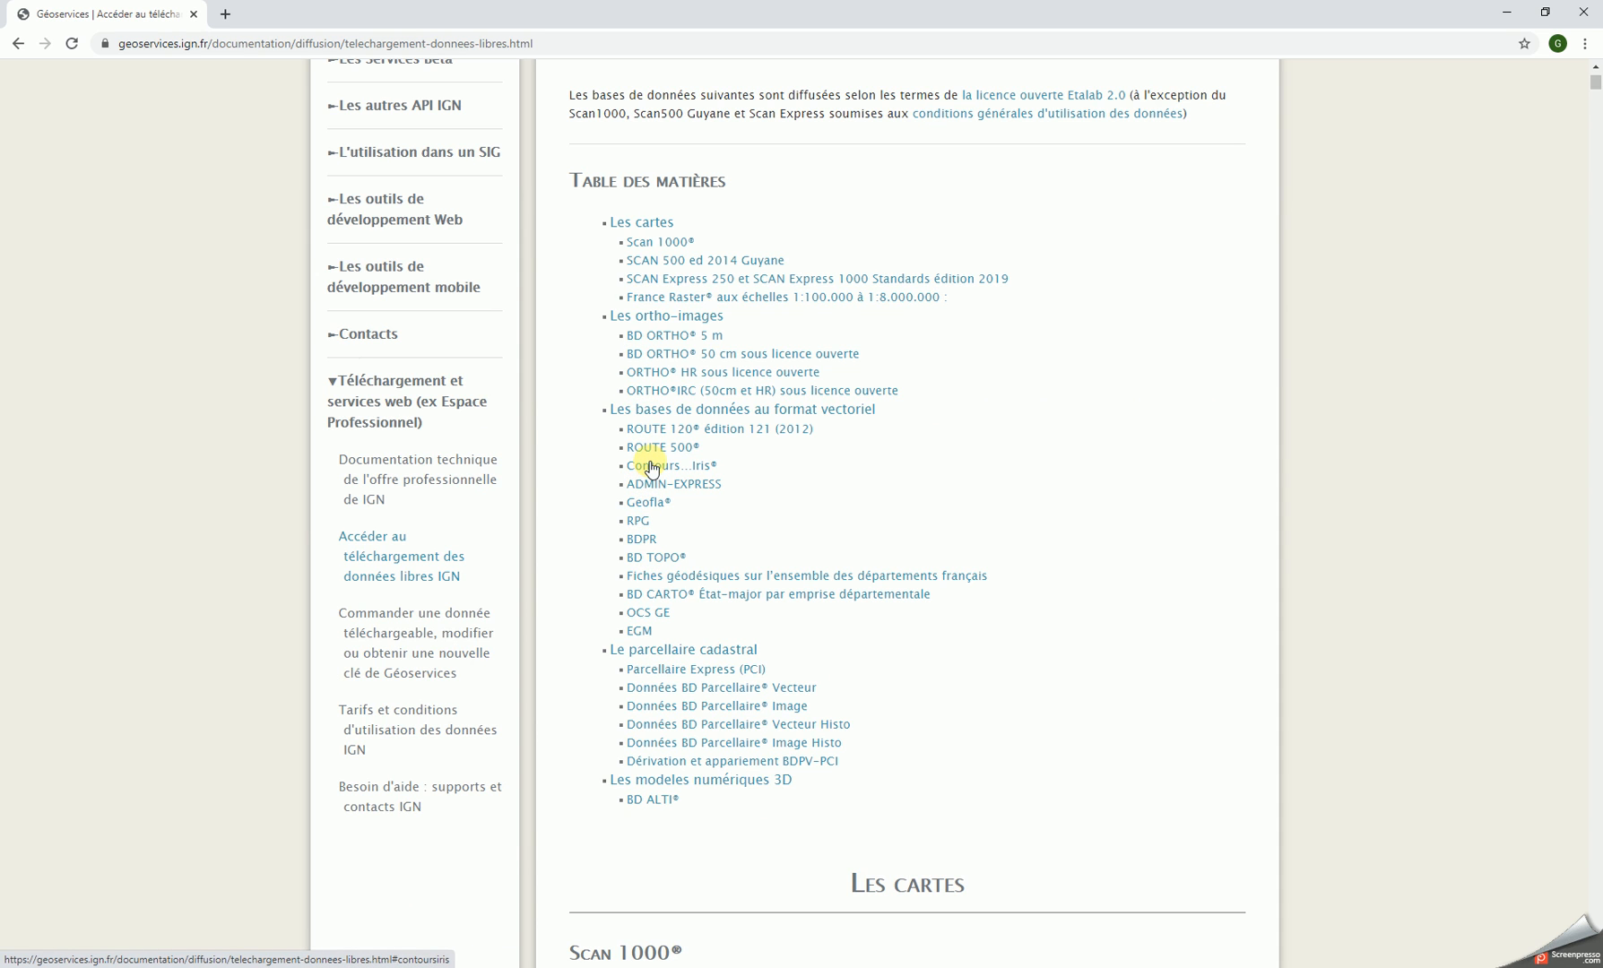
pyautogui.click(698, 467)
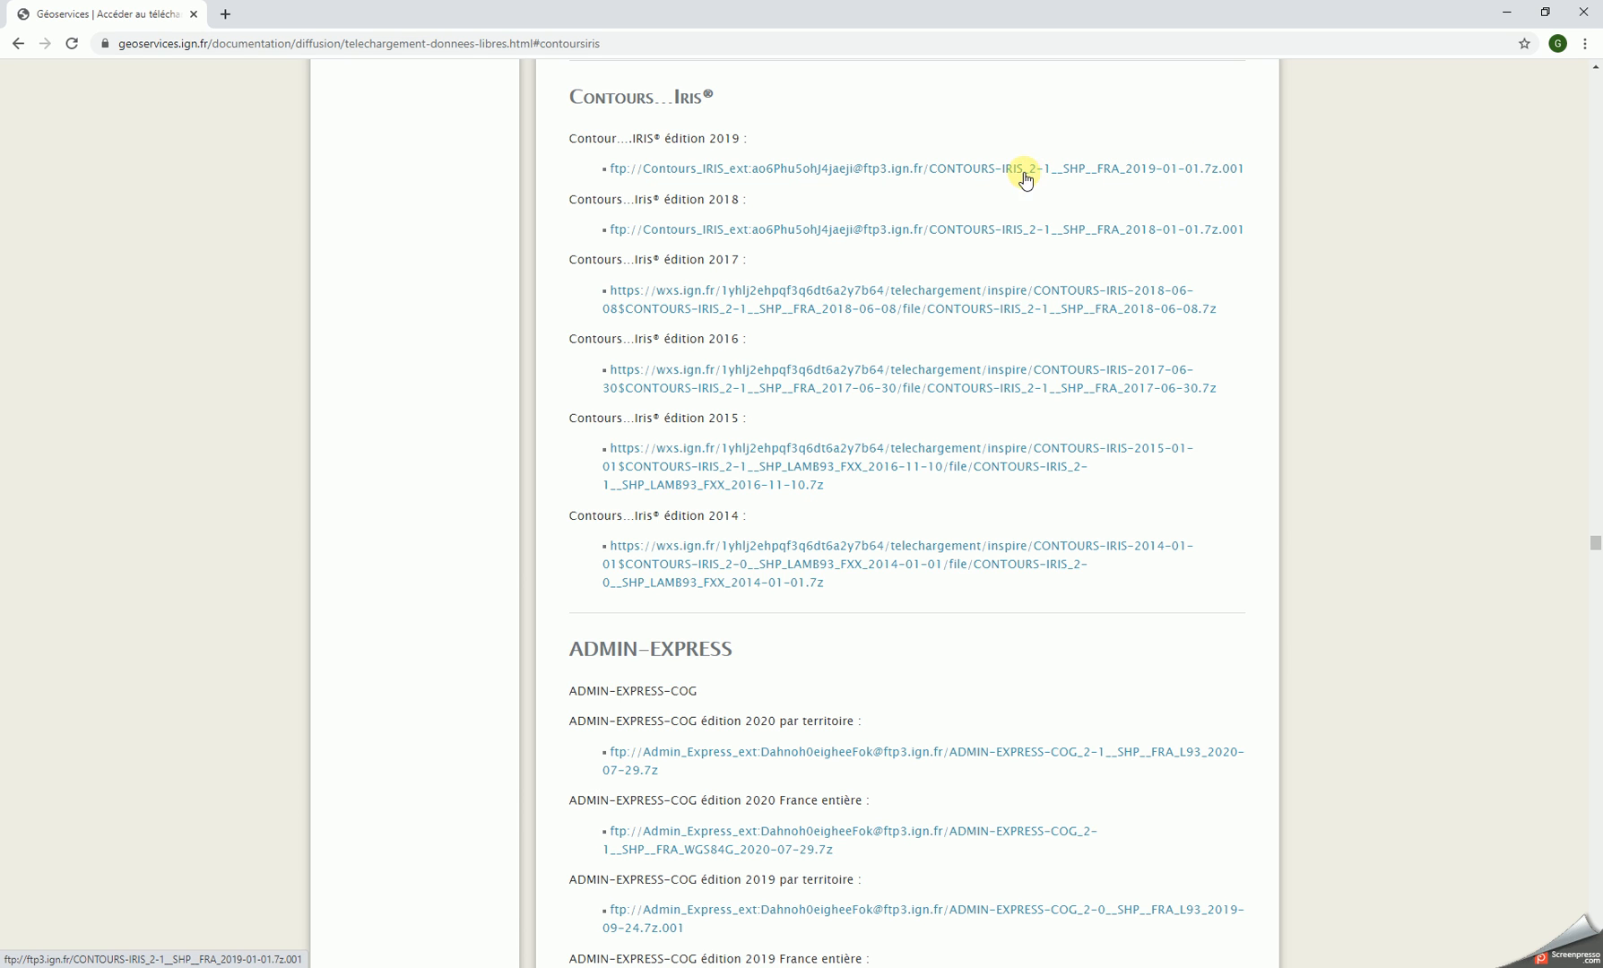
# Switch back to QGIS, start adding a vector layer and browse to the INSEE folder inside GEODATAS
pyautogui.hotkey('alt', 'Tab')
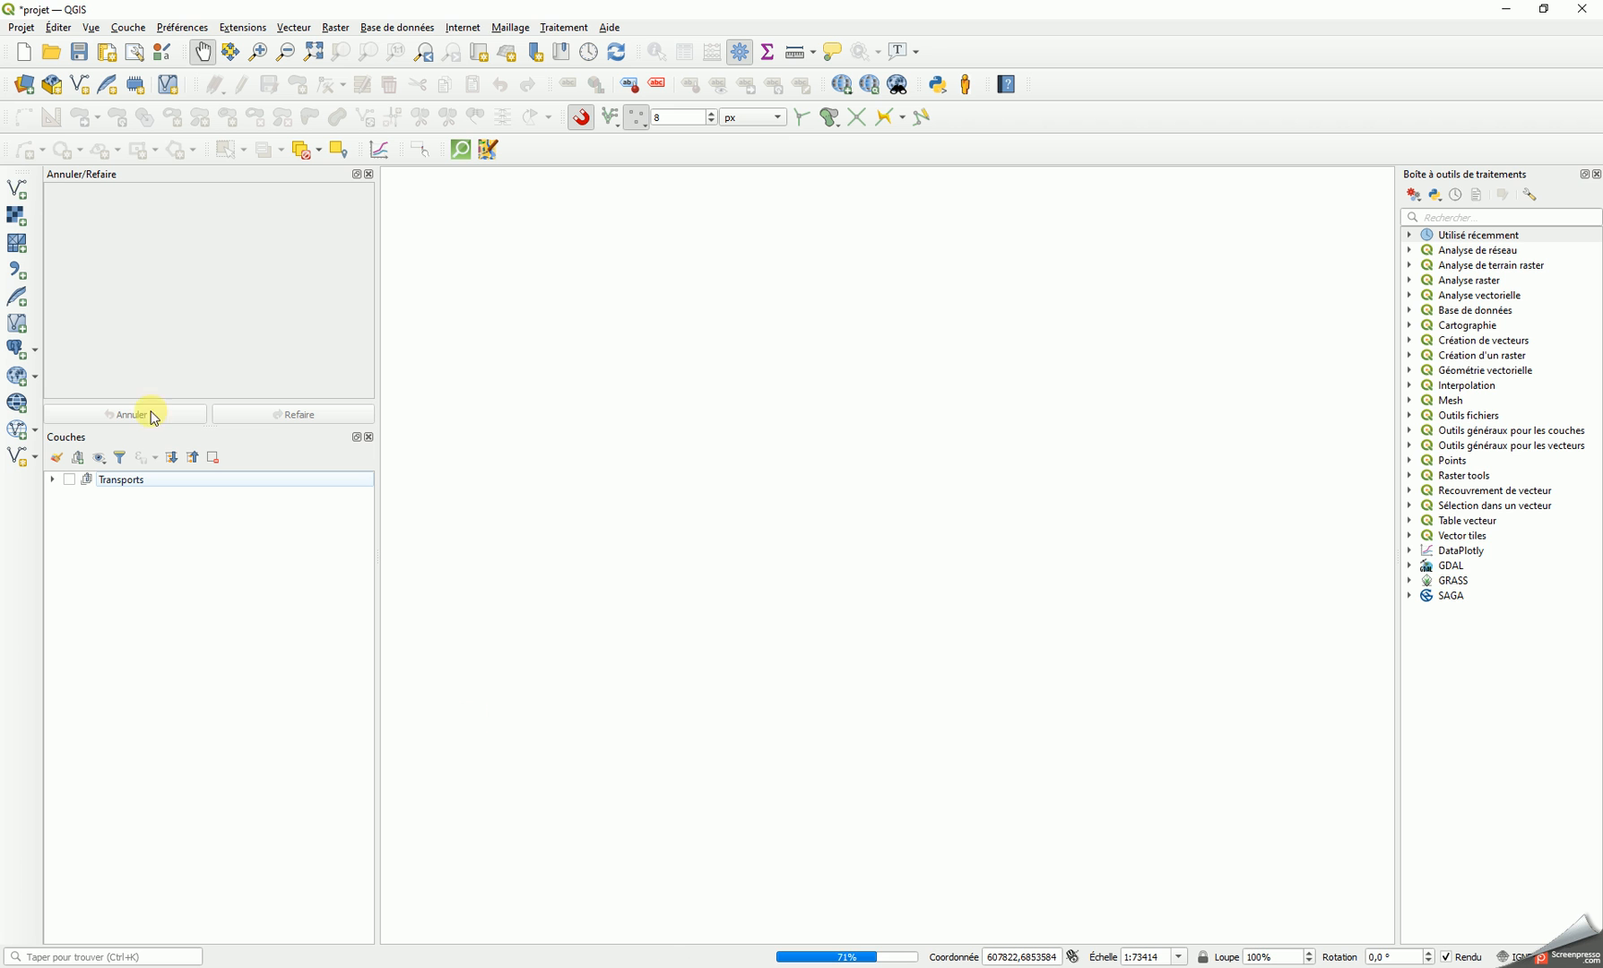
pyautogui.click(15, 192)
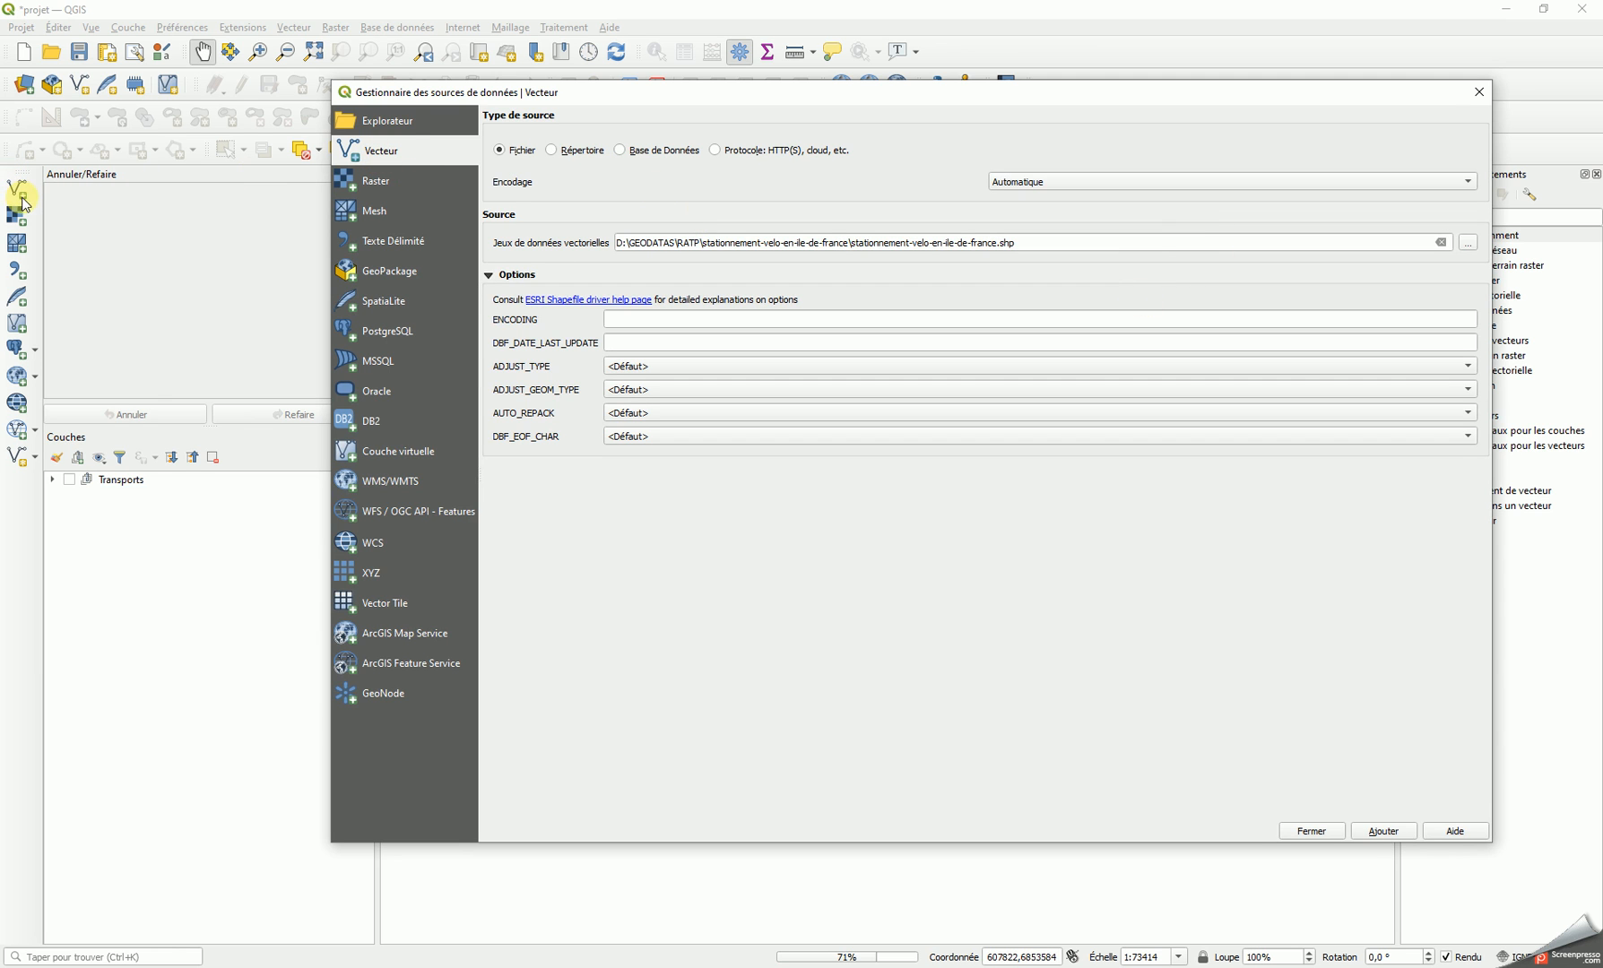
pyautogui.click(1432, 244)
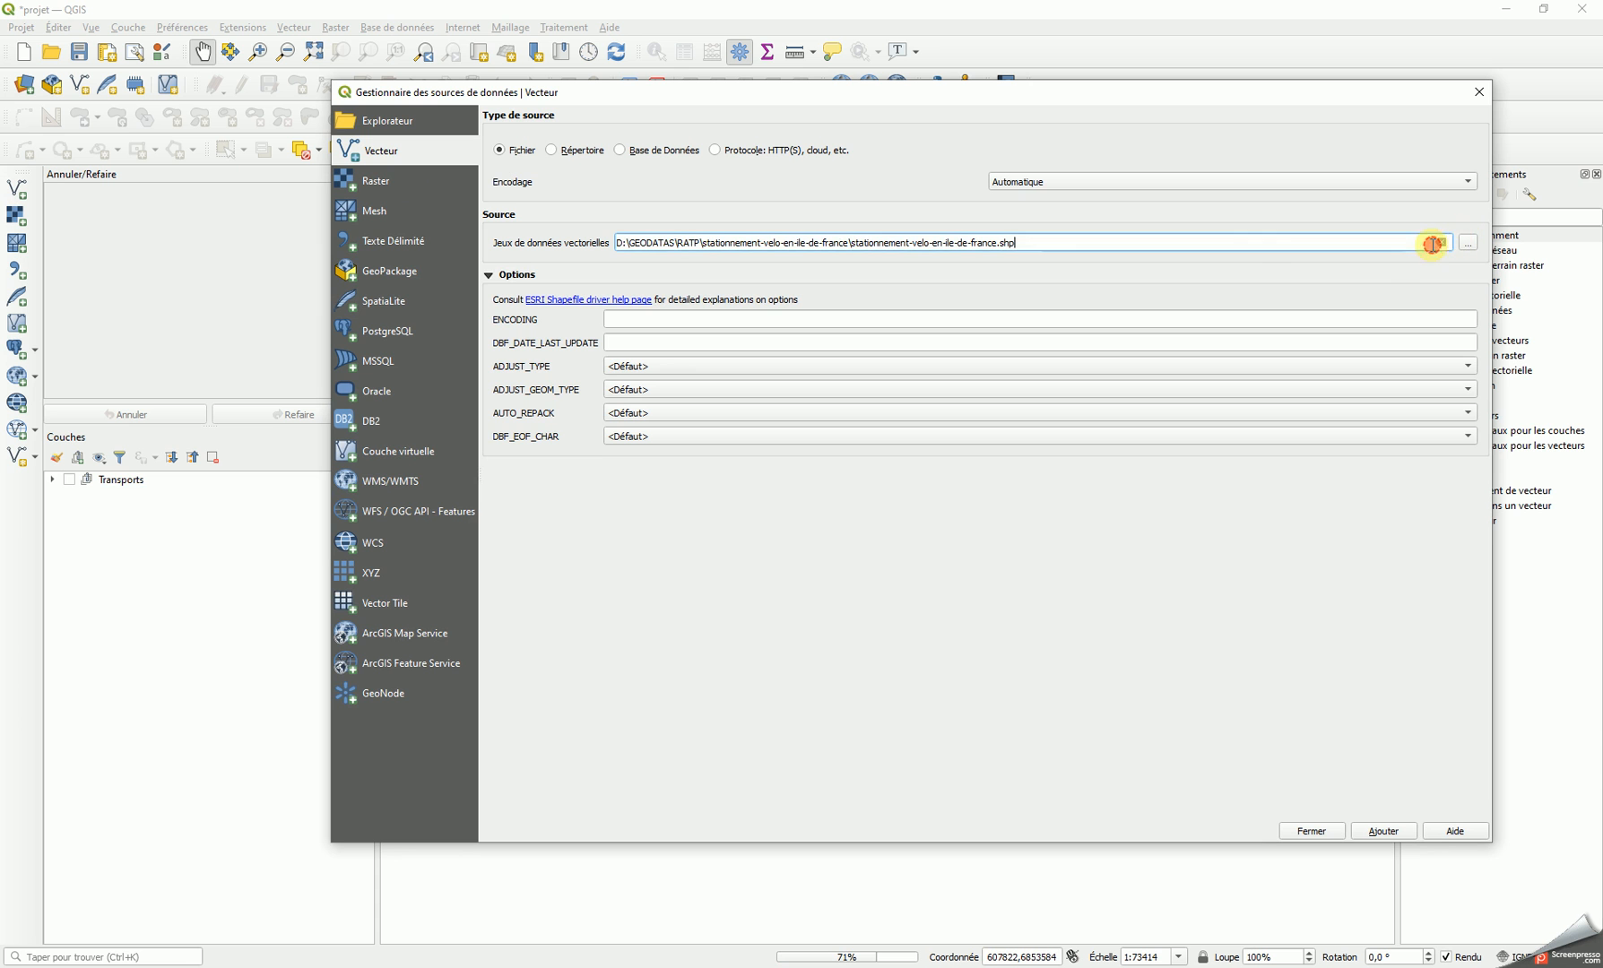
pyautogui.click(1461, 244)
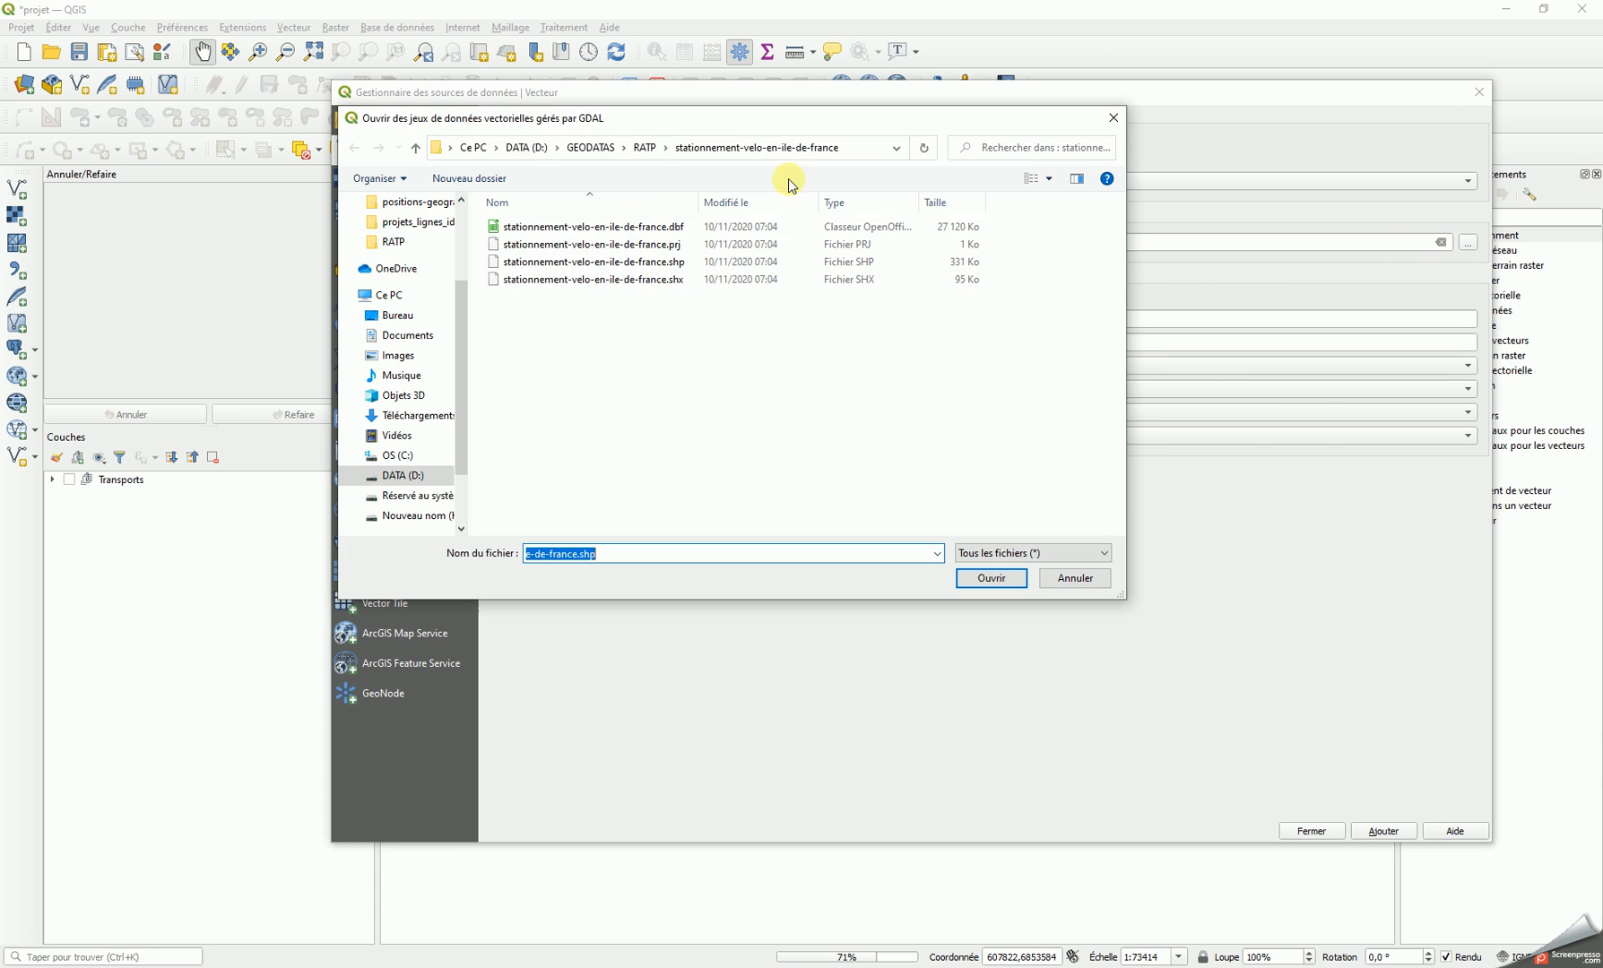
pyautogui.click(591, 152)
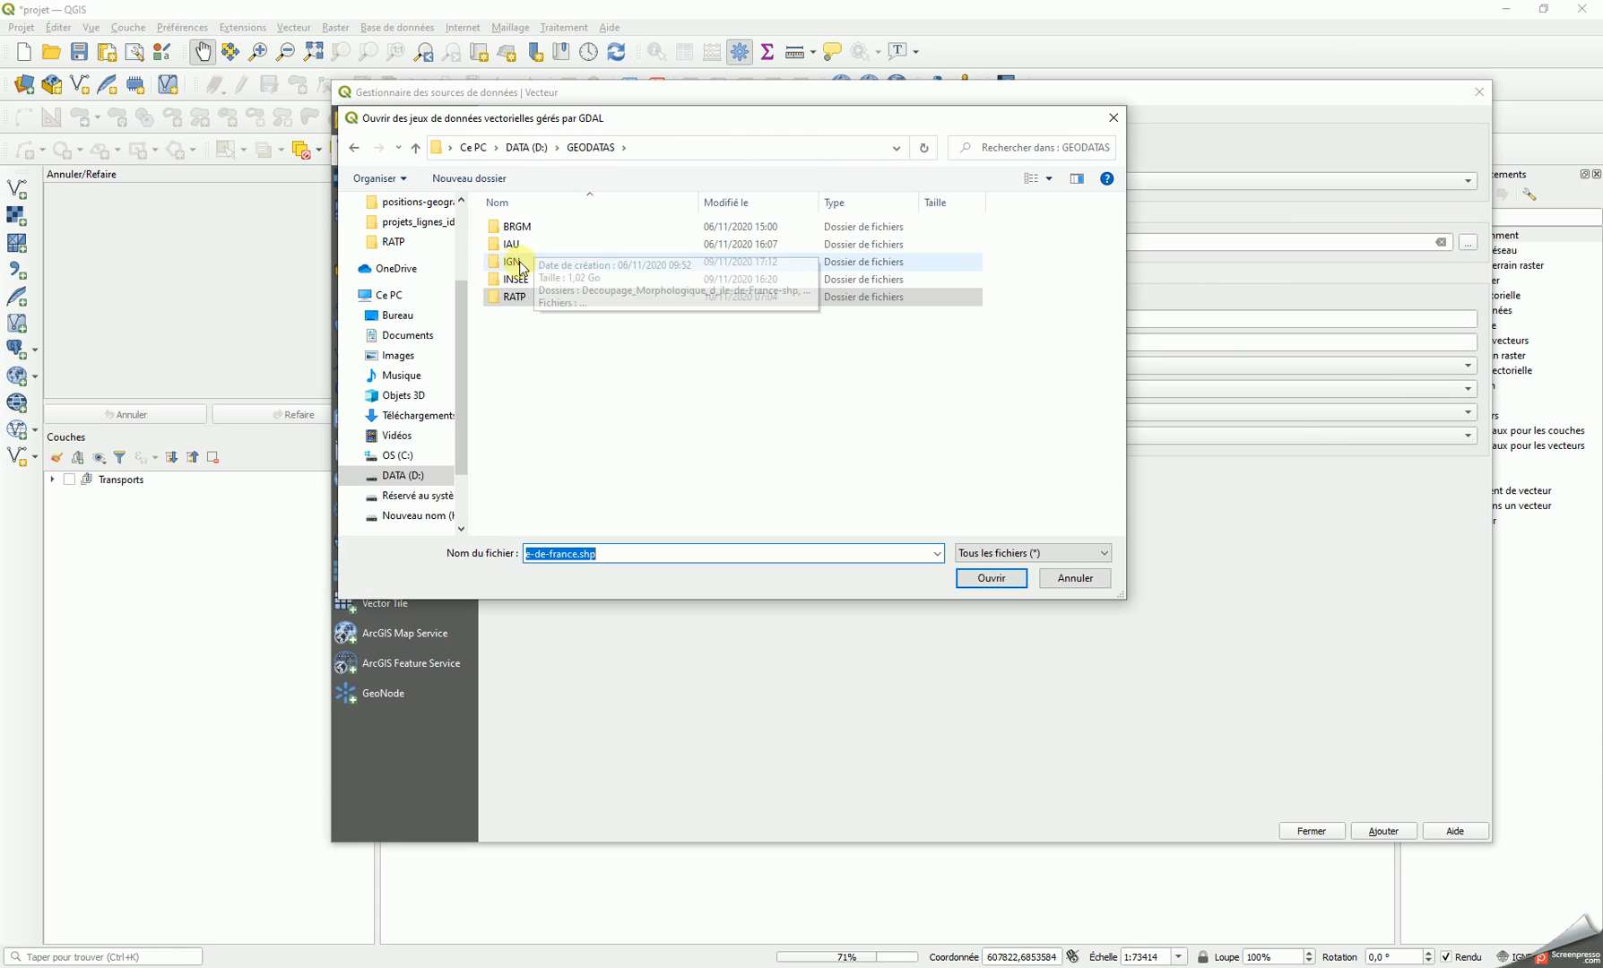
pyautogui.doubleClick(523, 290)
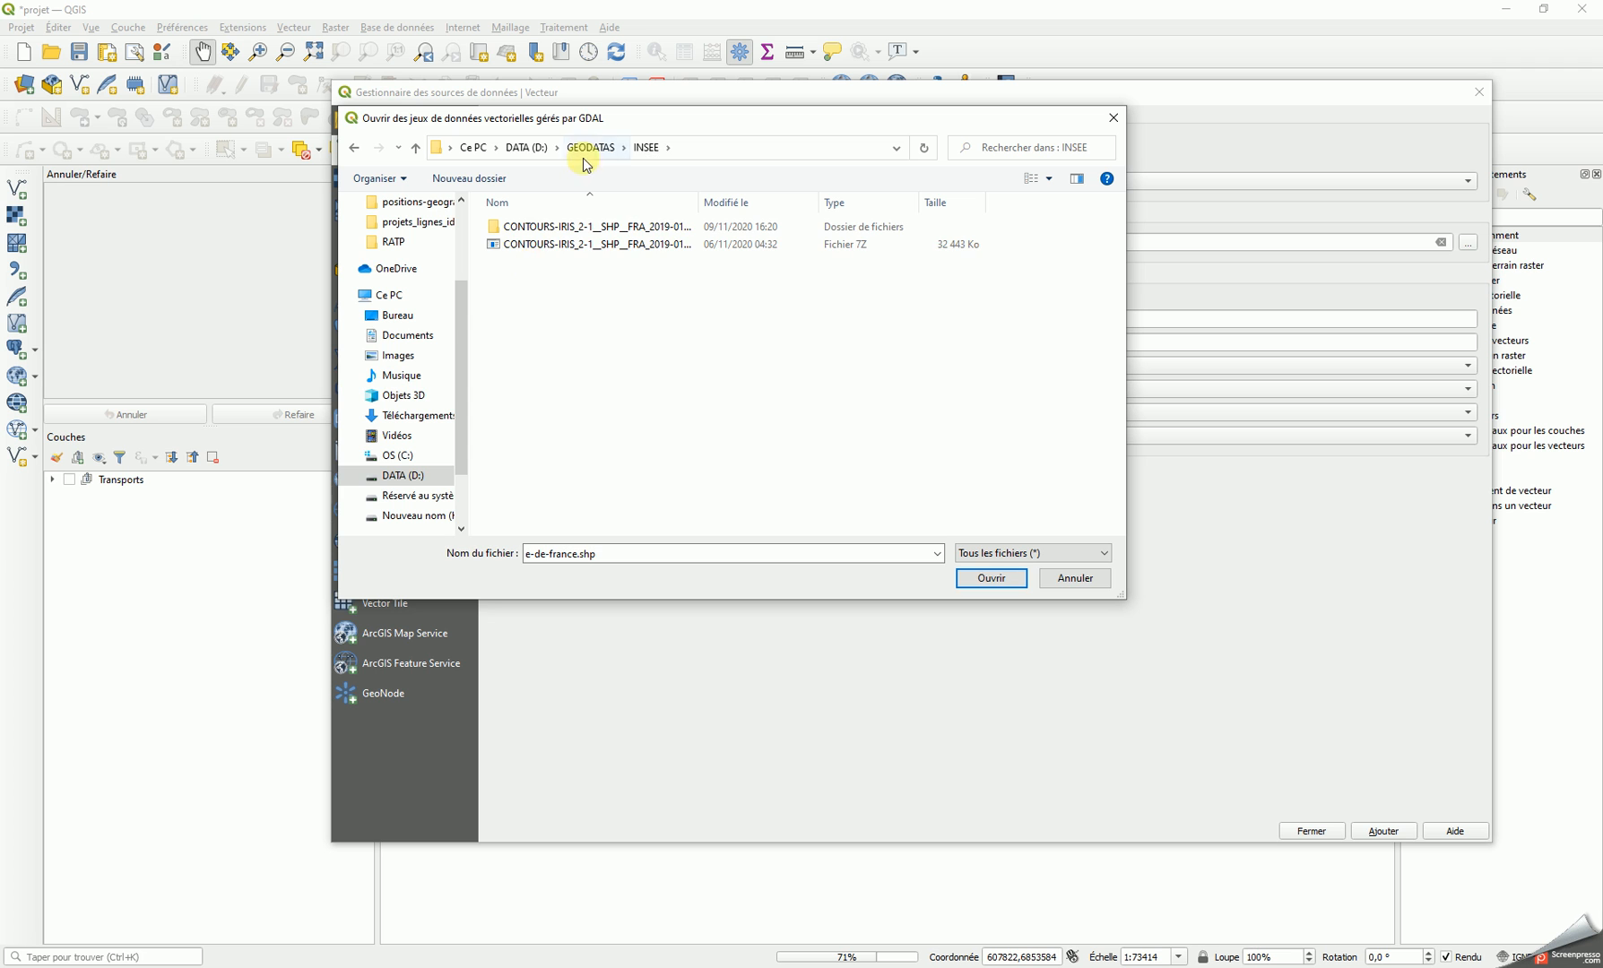
pyautogui.click(591, 147)
pyautogui.doubleClick(539, 260)
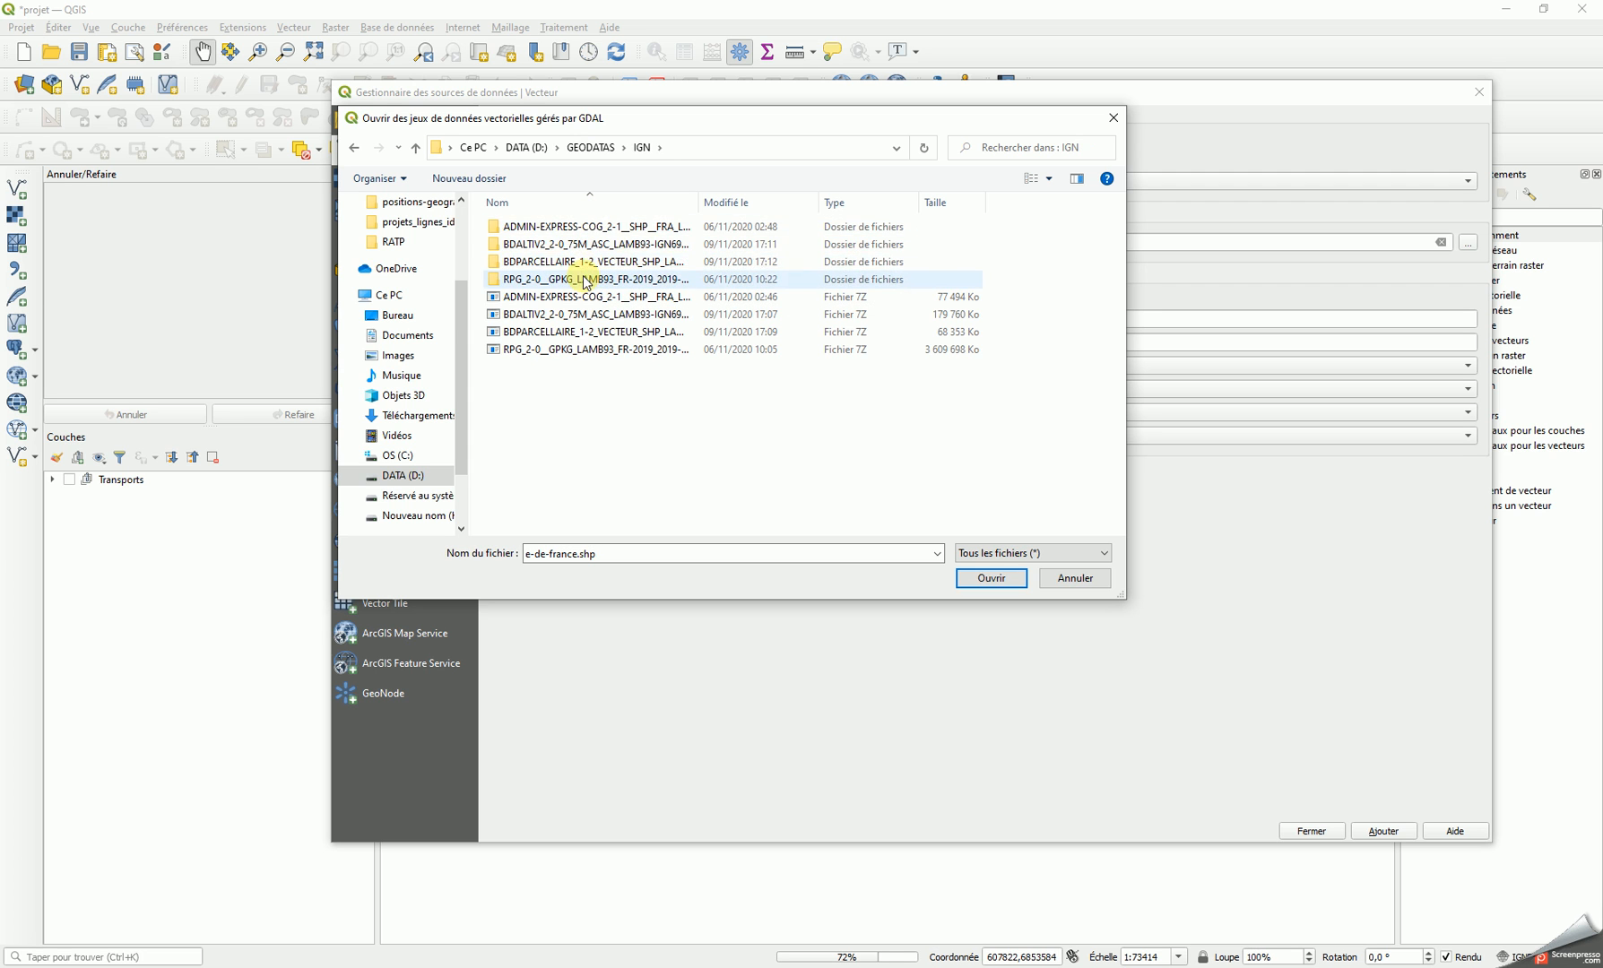
pyautogui.click(591, 147)
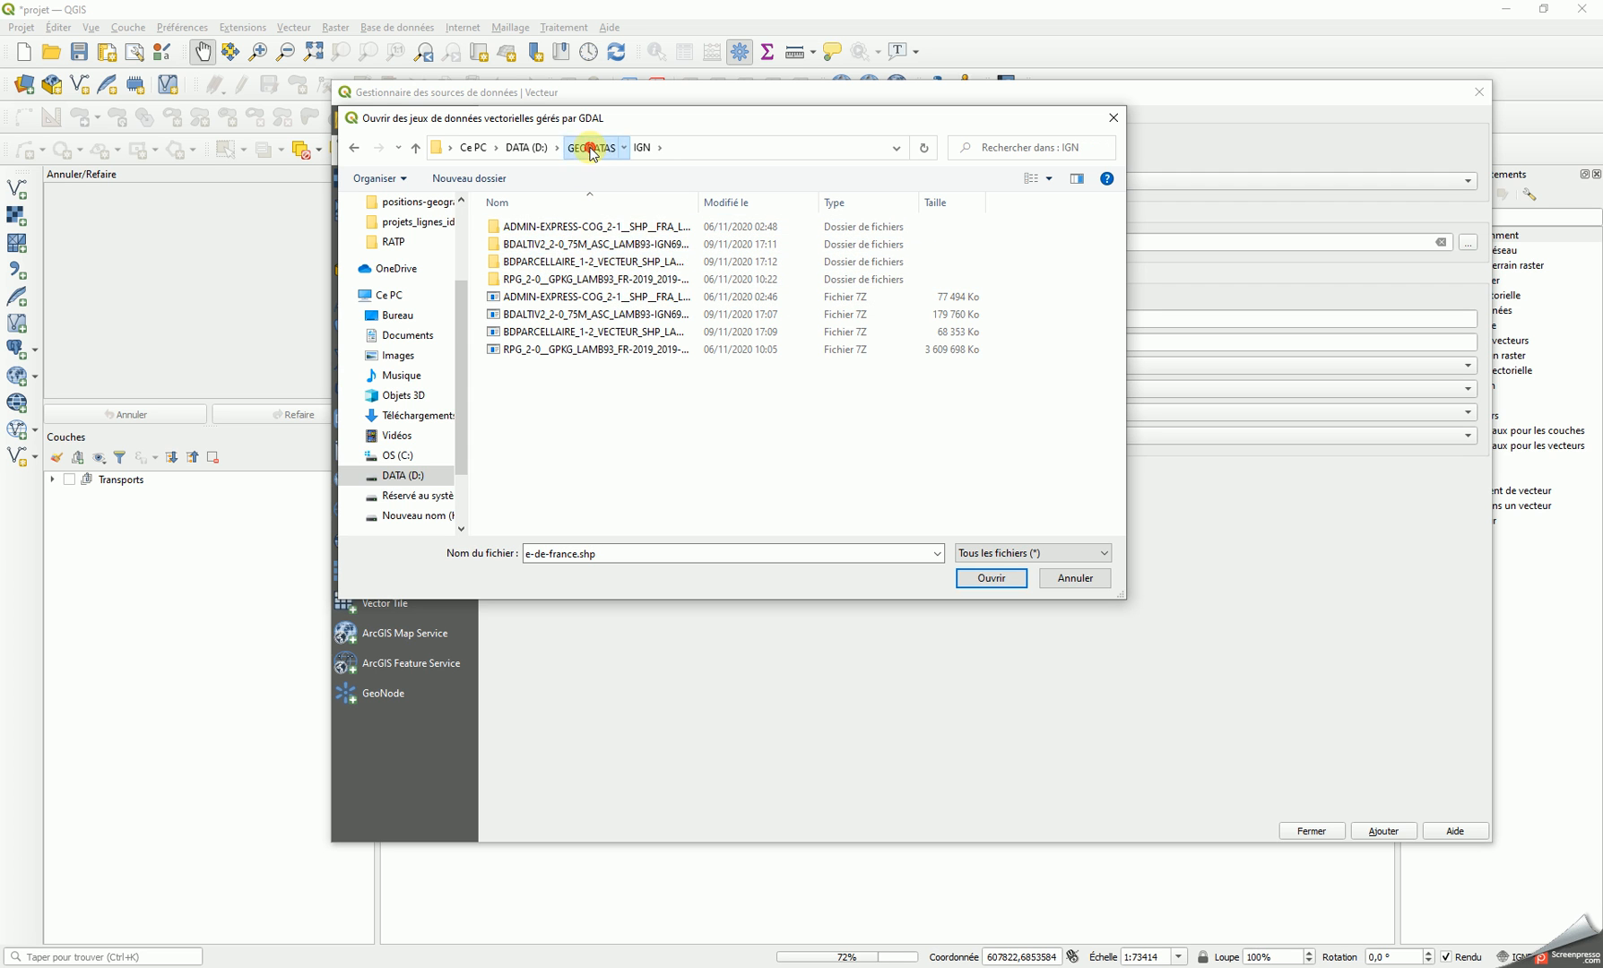
pyautogui.doubleClick(530, 281)
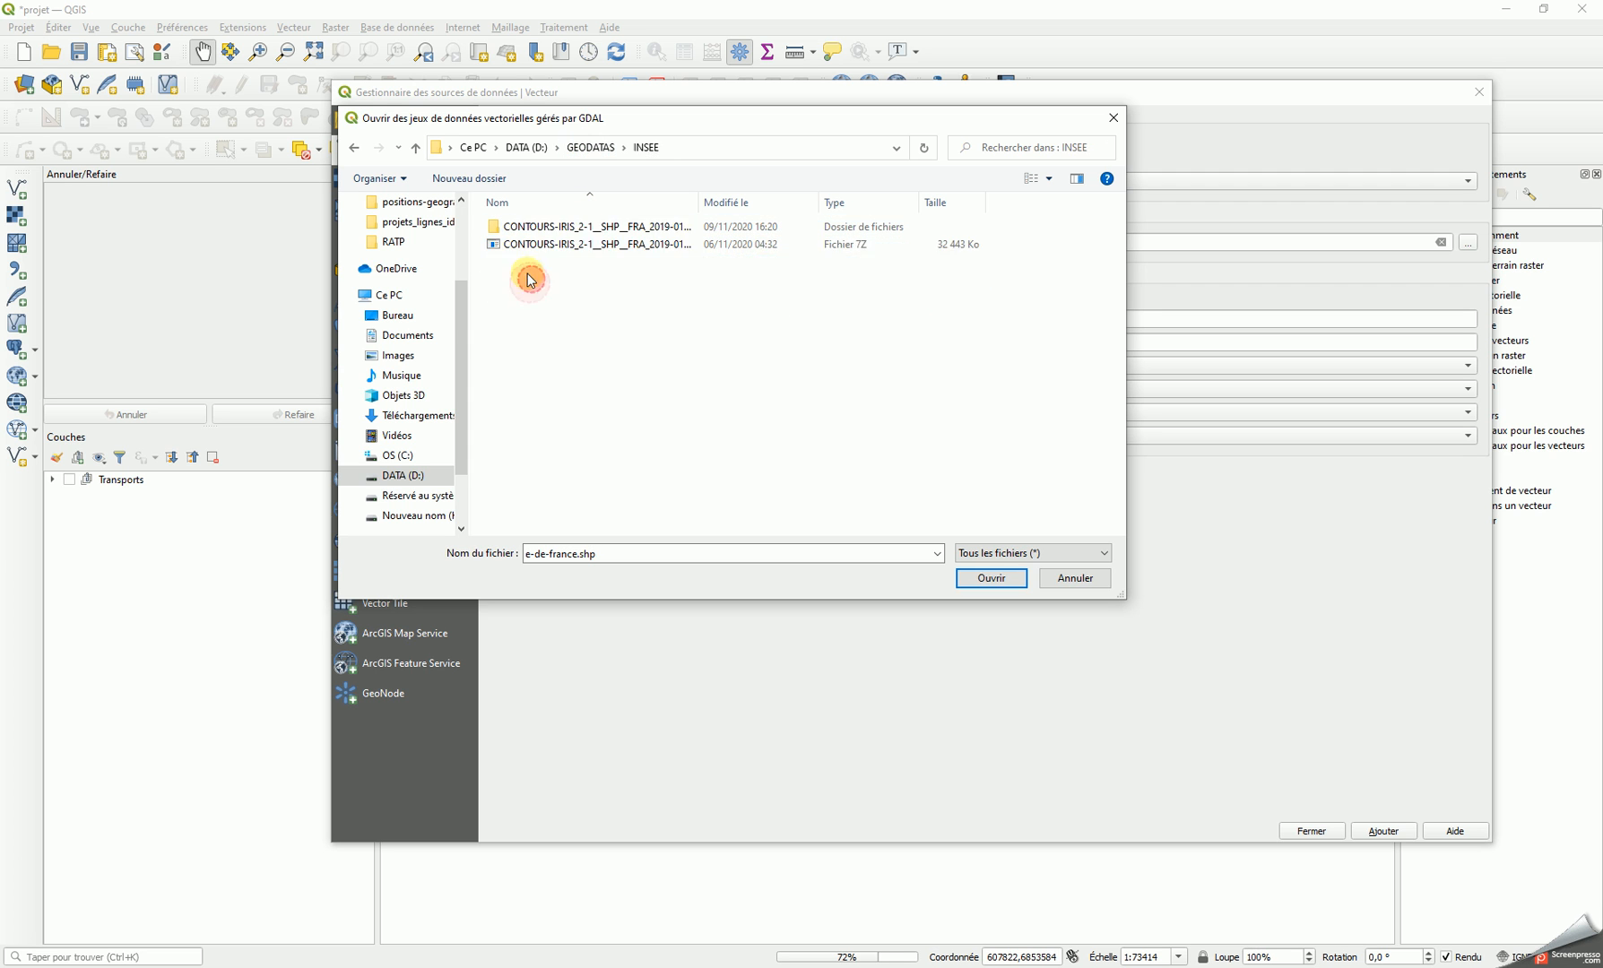
# Choose CONTOURS-IRIS.shp from the CONTOURS-IRIS_2-1_SHP_LAMB93_FXX-2019 data folder as the vector source
pyautogui.doubleClick(582, 231)
pyautogui.doubleClick(566, 233)
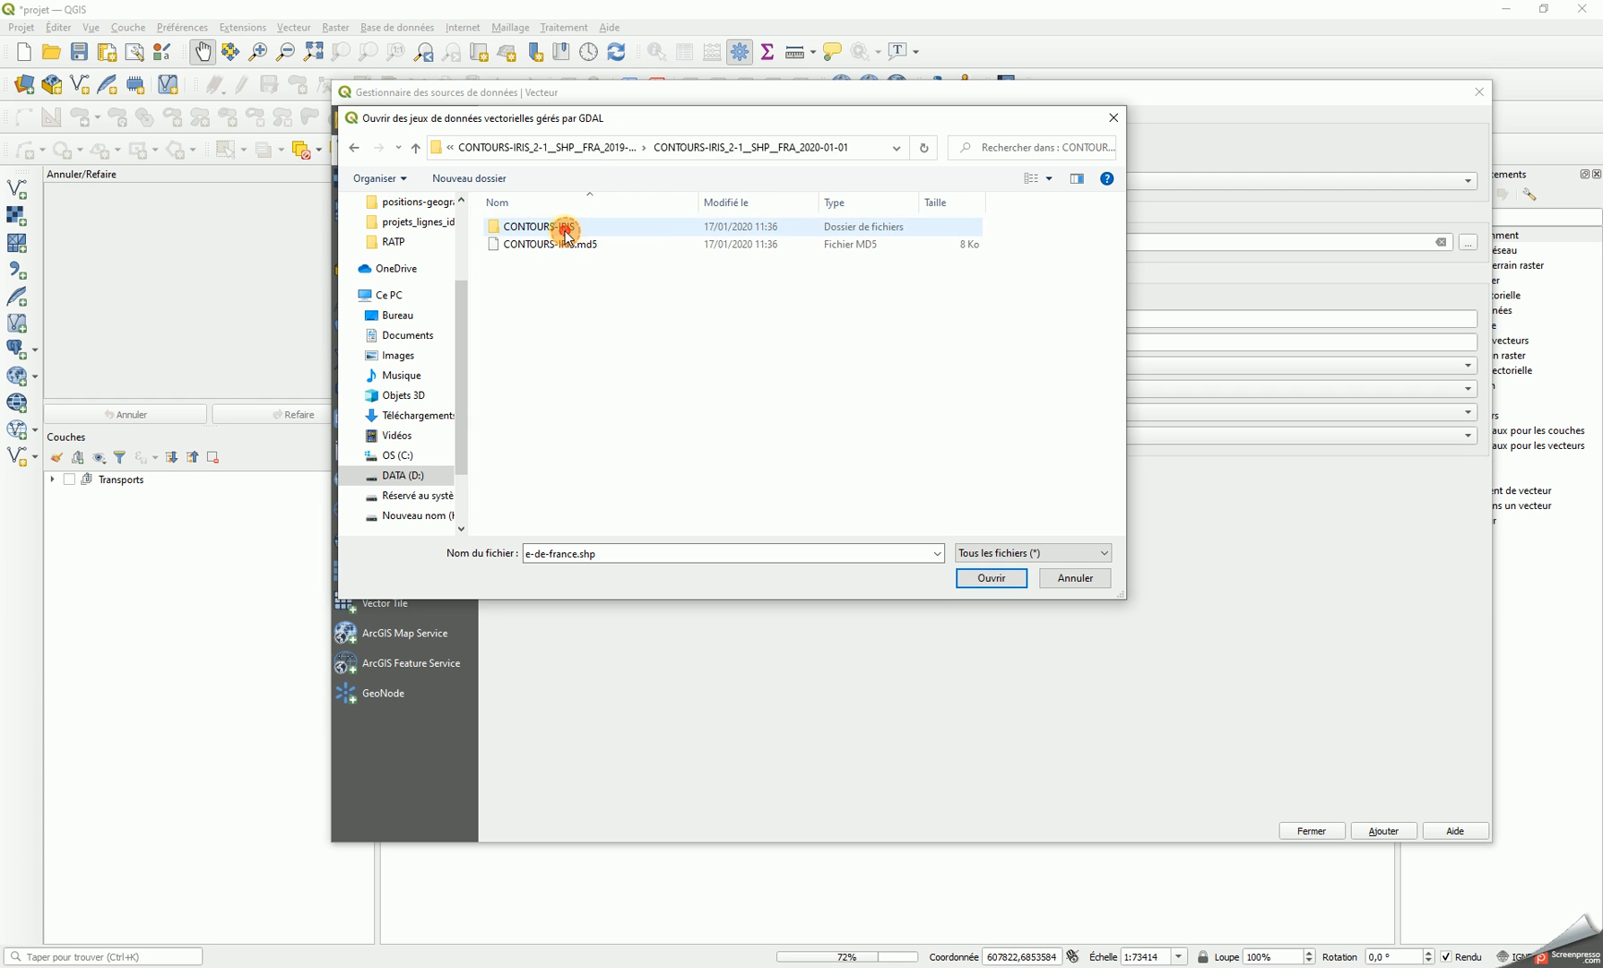
pyautogui.click(561, 230)
pyautogui.doubleClick(561, 230)
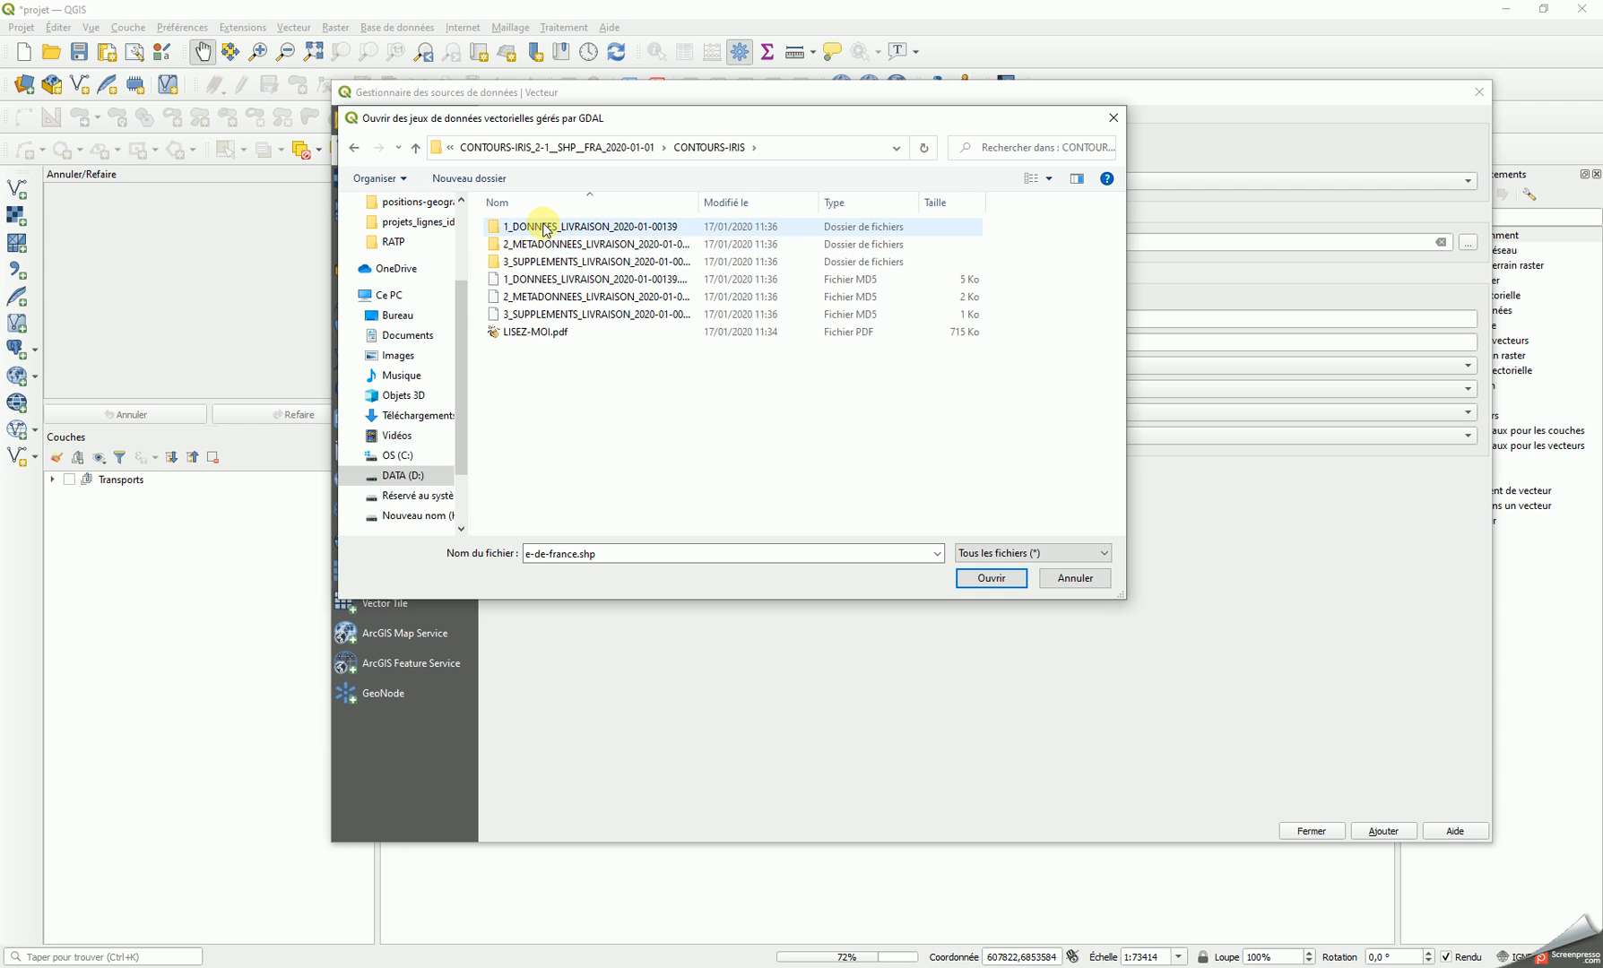
pyautogui.doubleClick(531, 227)
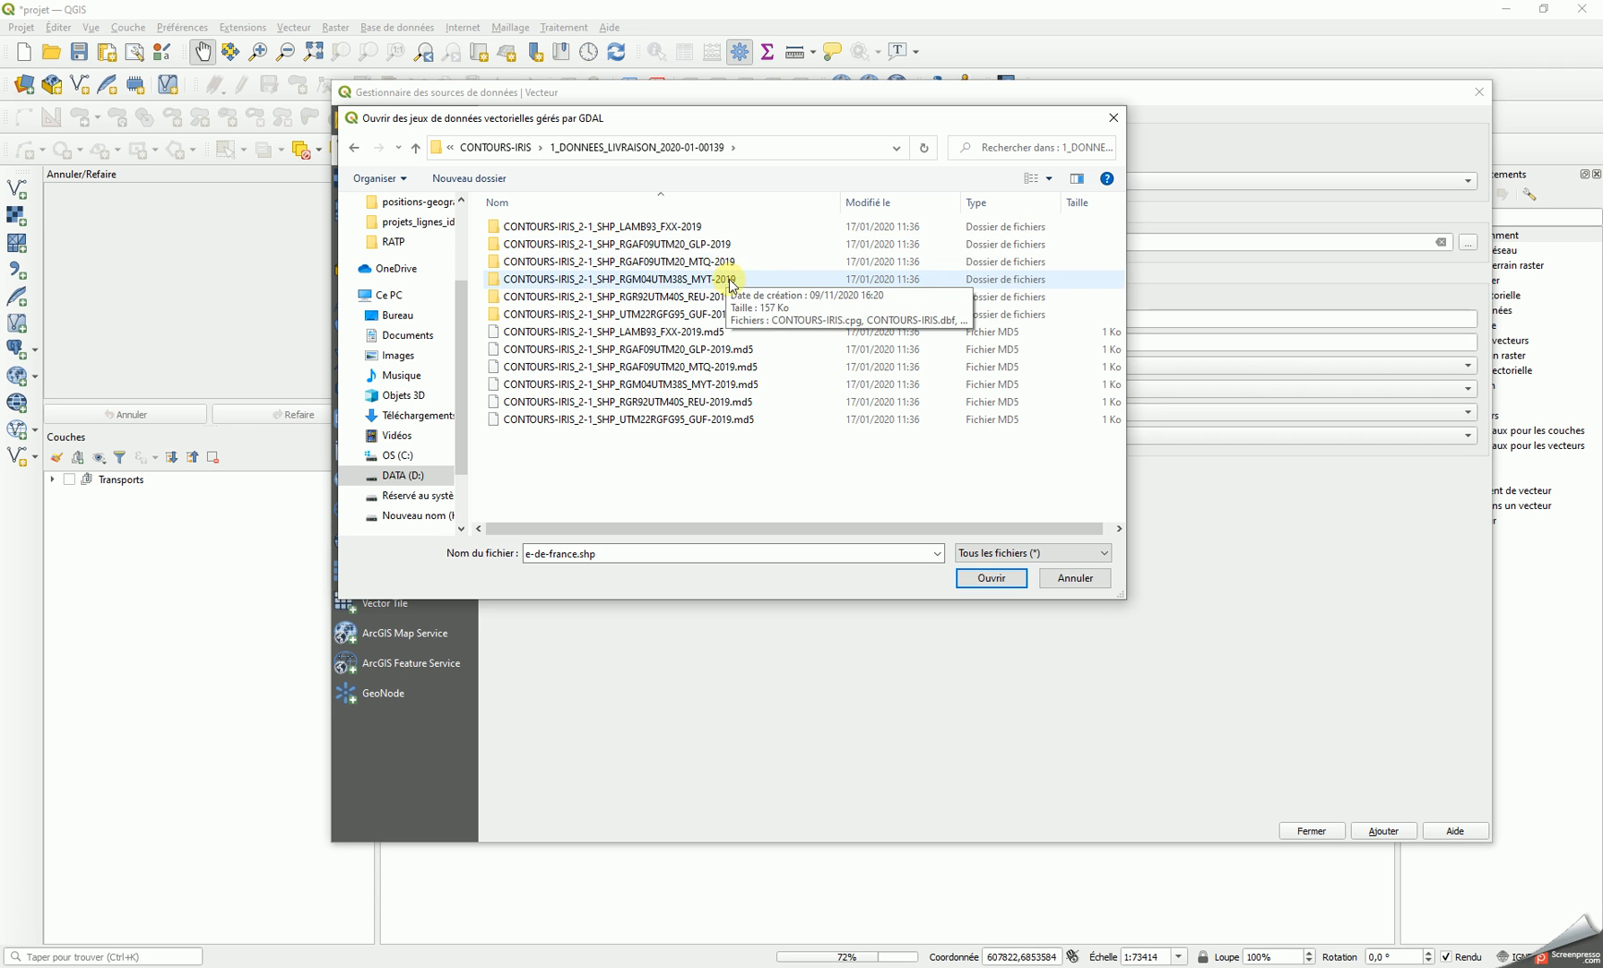
pyautogui.doubleClick(587, 235)
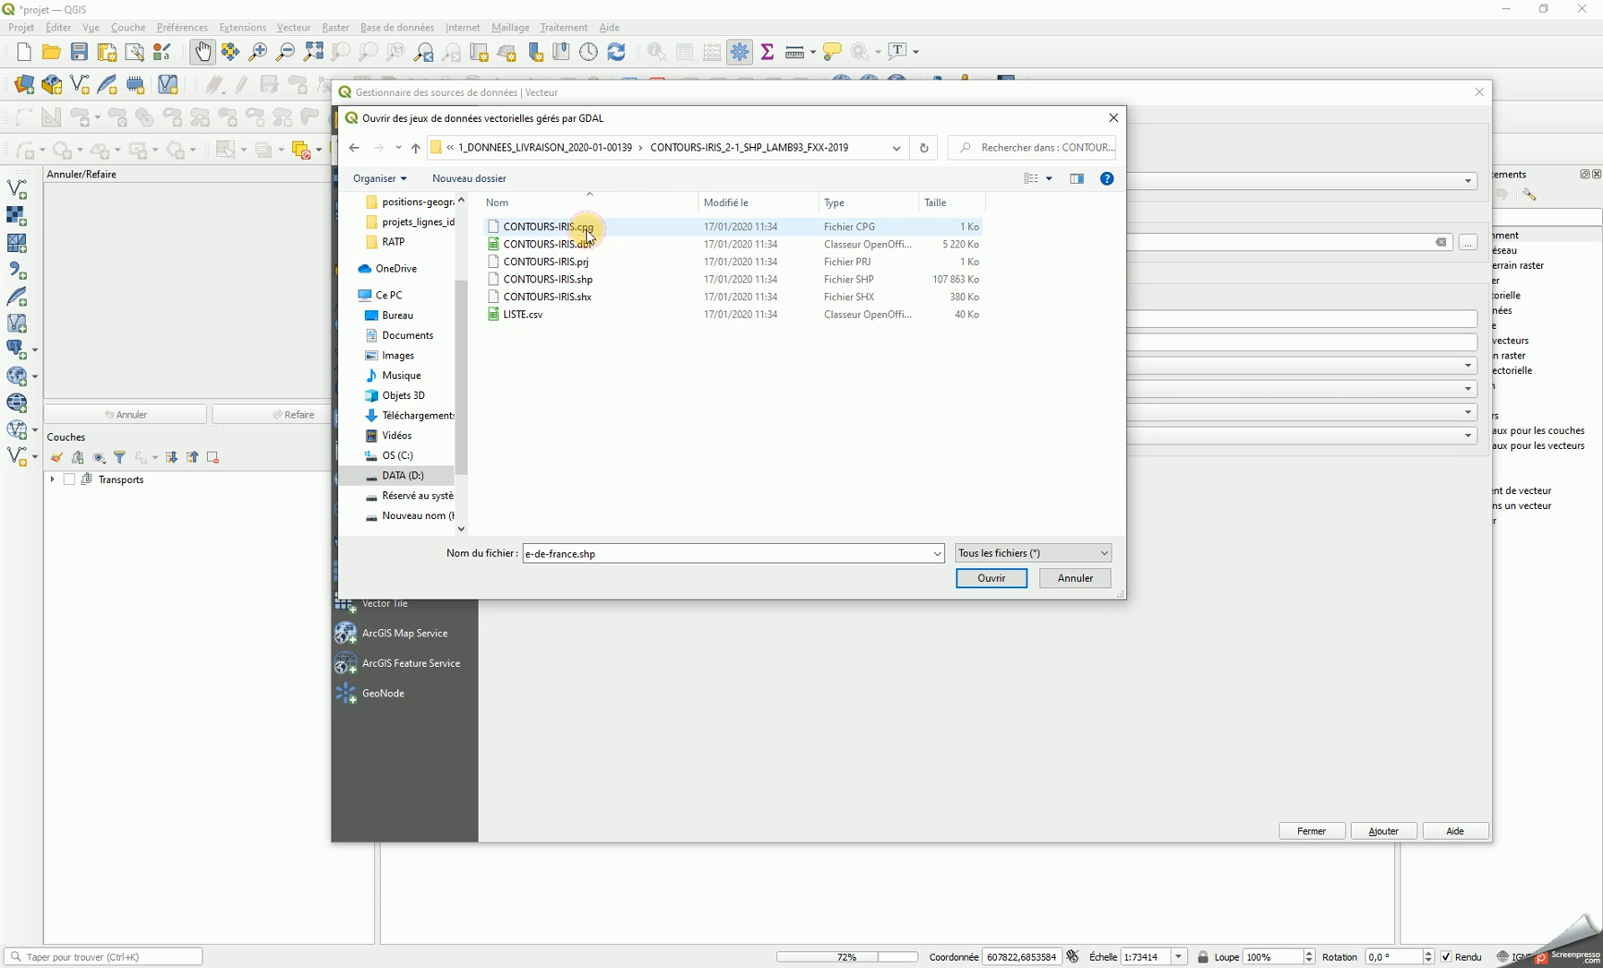
pyautogui.click(587, 281)
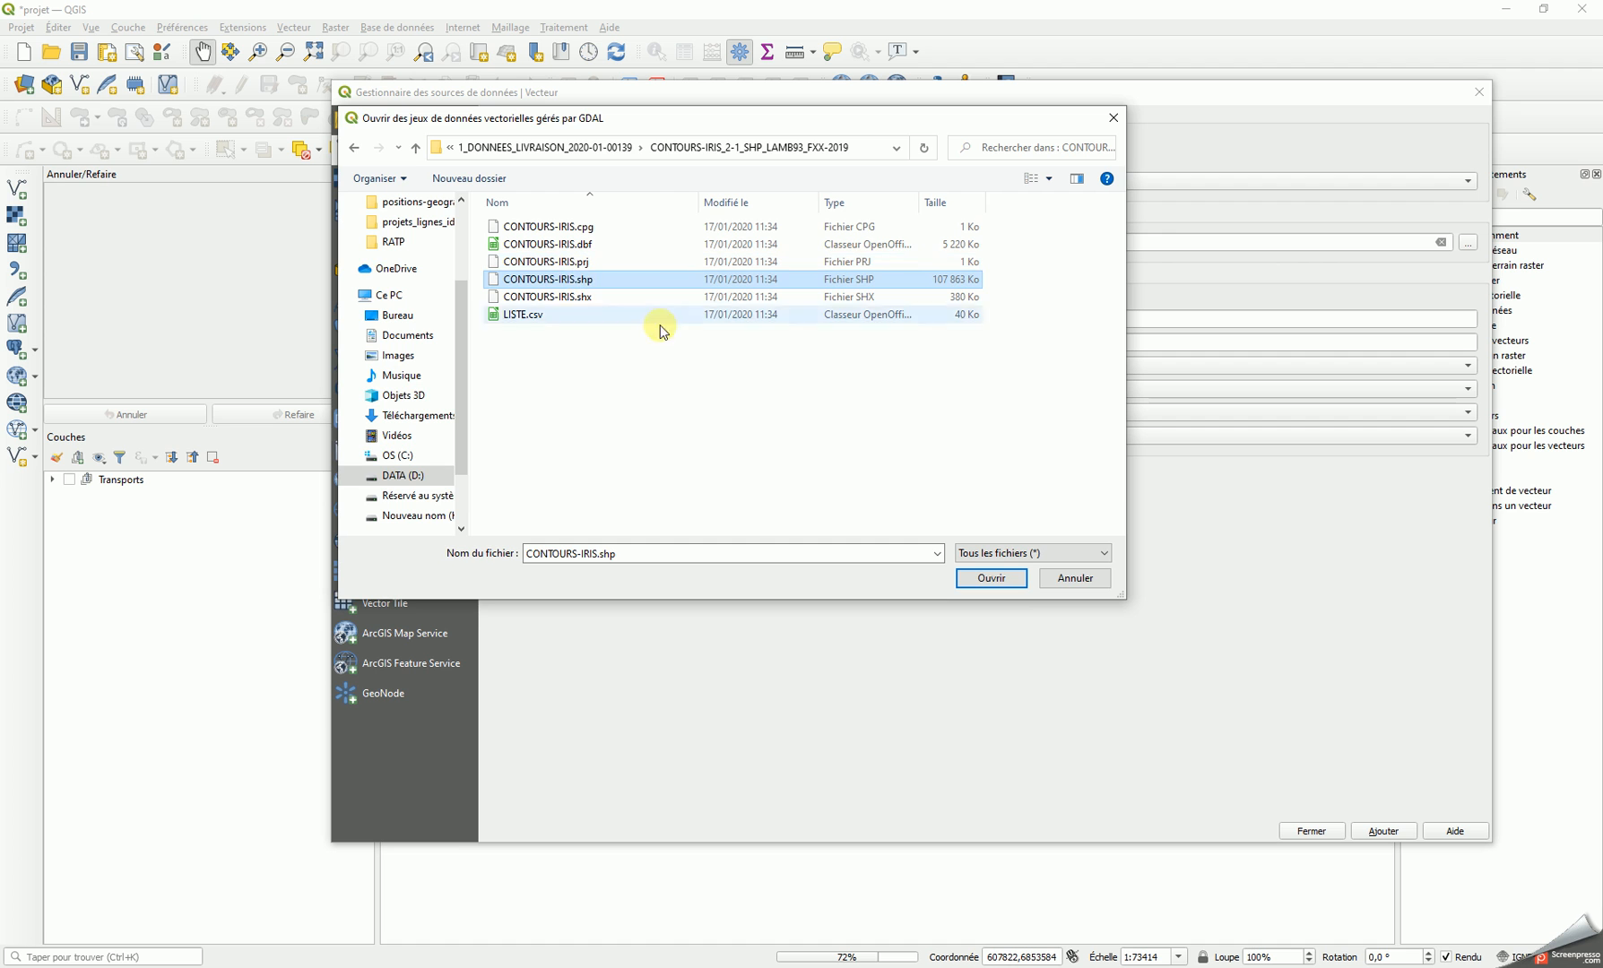
pyautogui.click(991, 578)
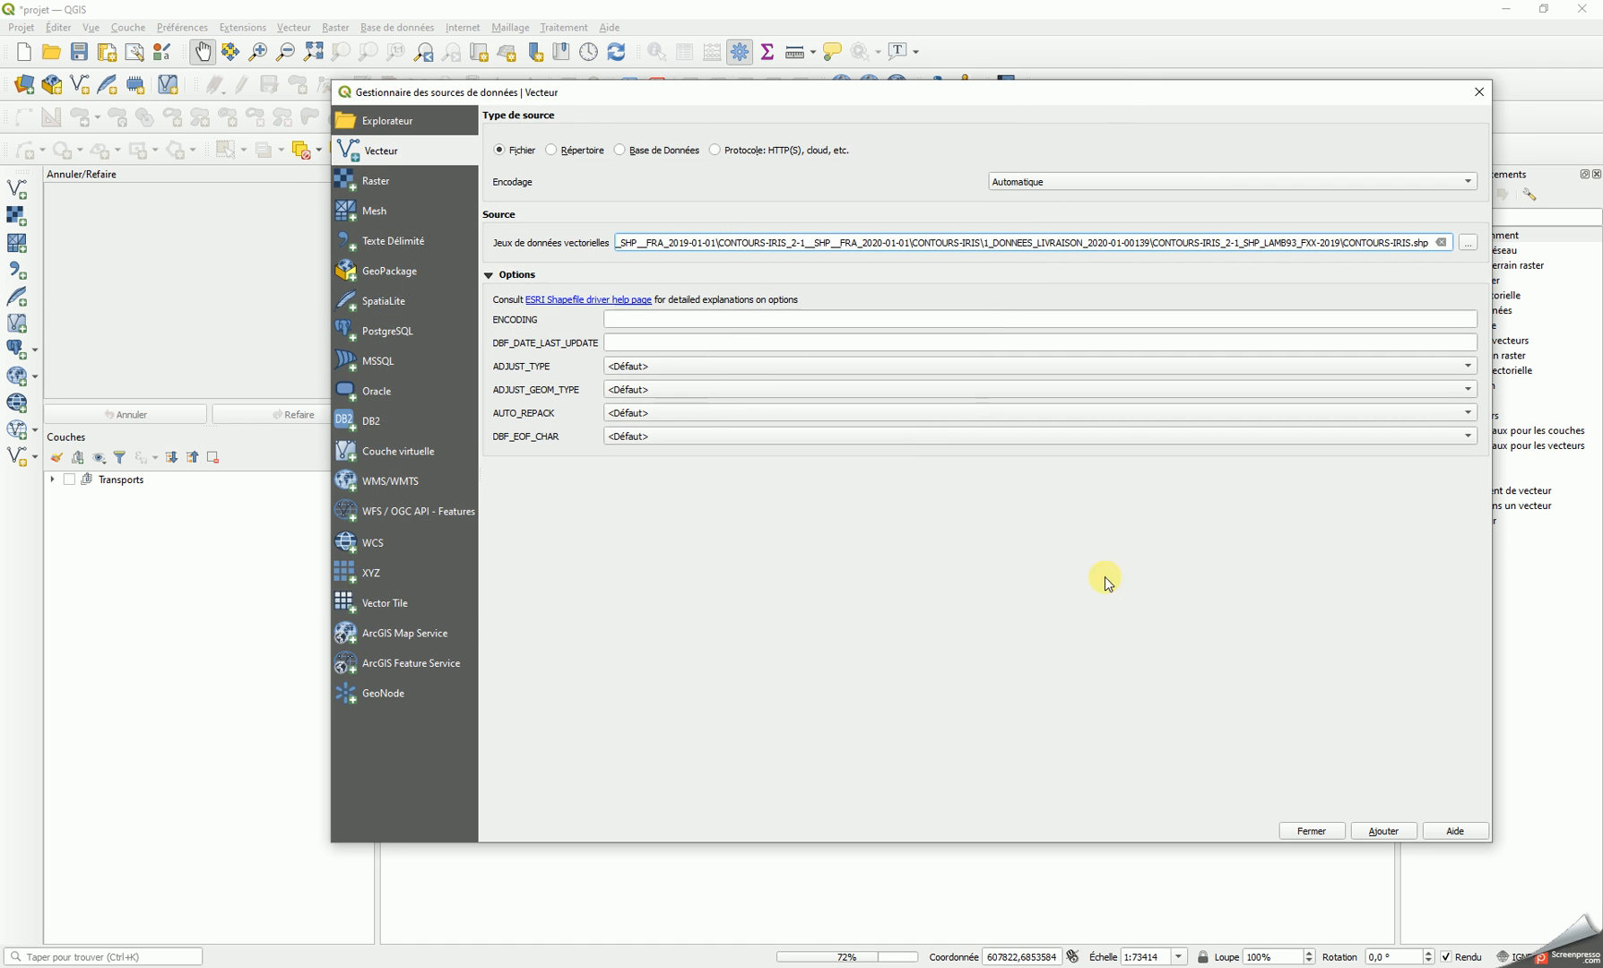
# Add the CONTOURS-IRIS layer to the project and move it out of the Transports group to the top of the layer tree
pyautogui.click(1401, 833)
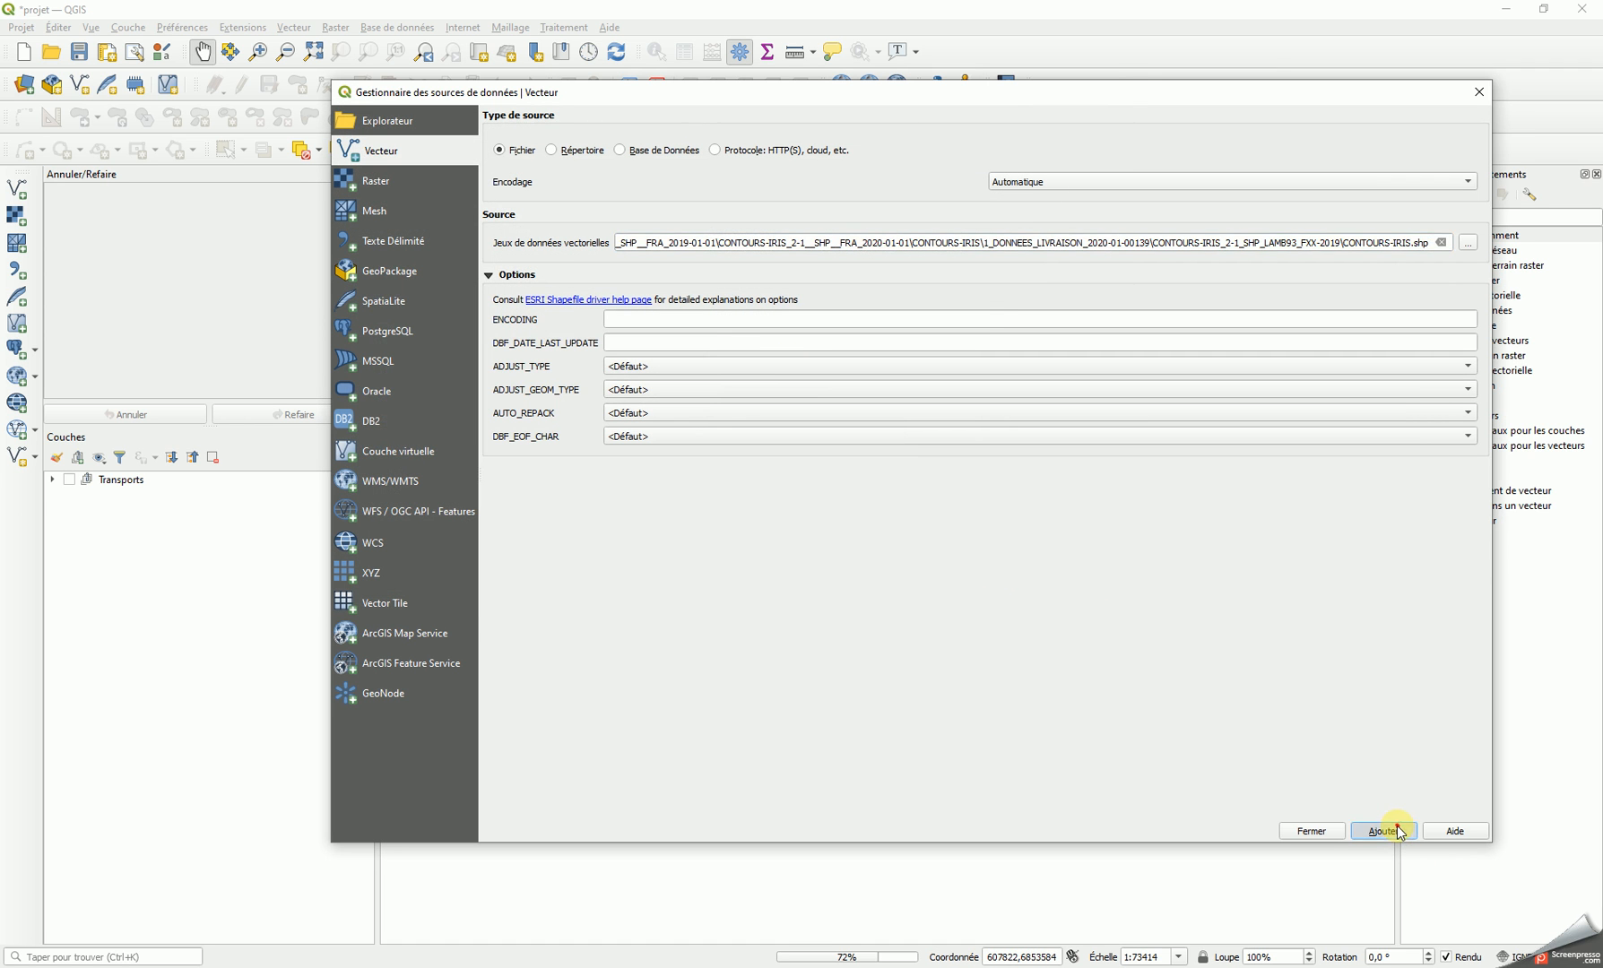
pyautogui.click(1313, 831)
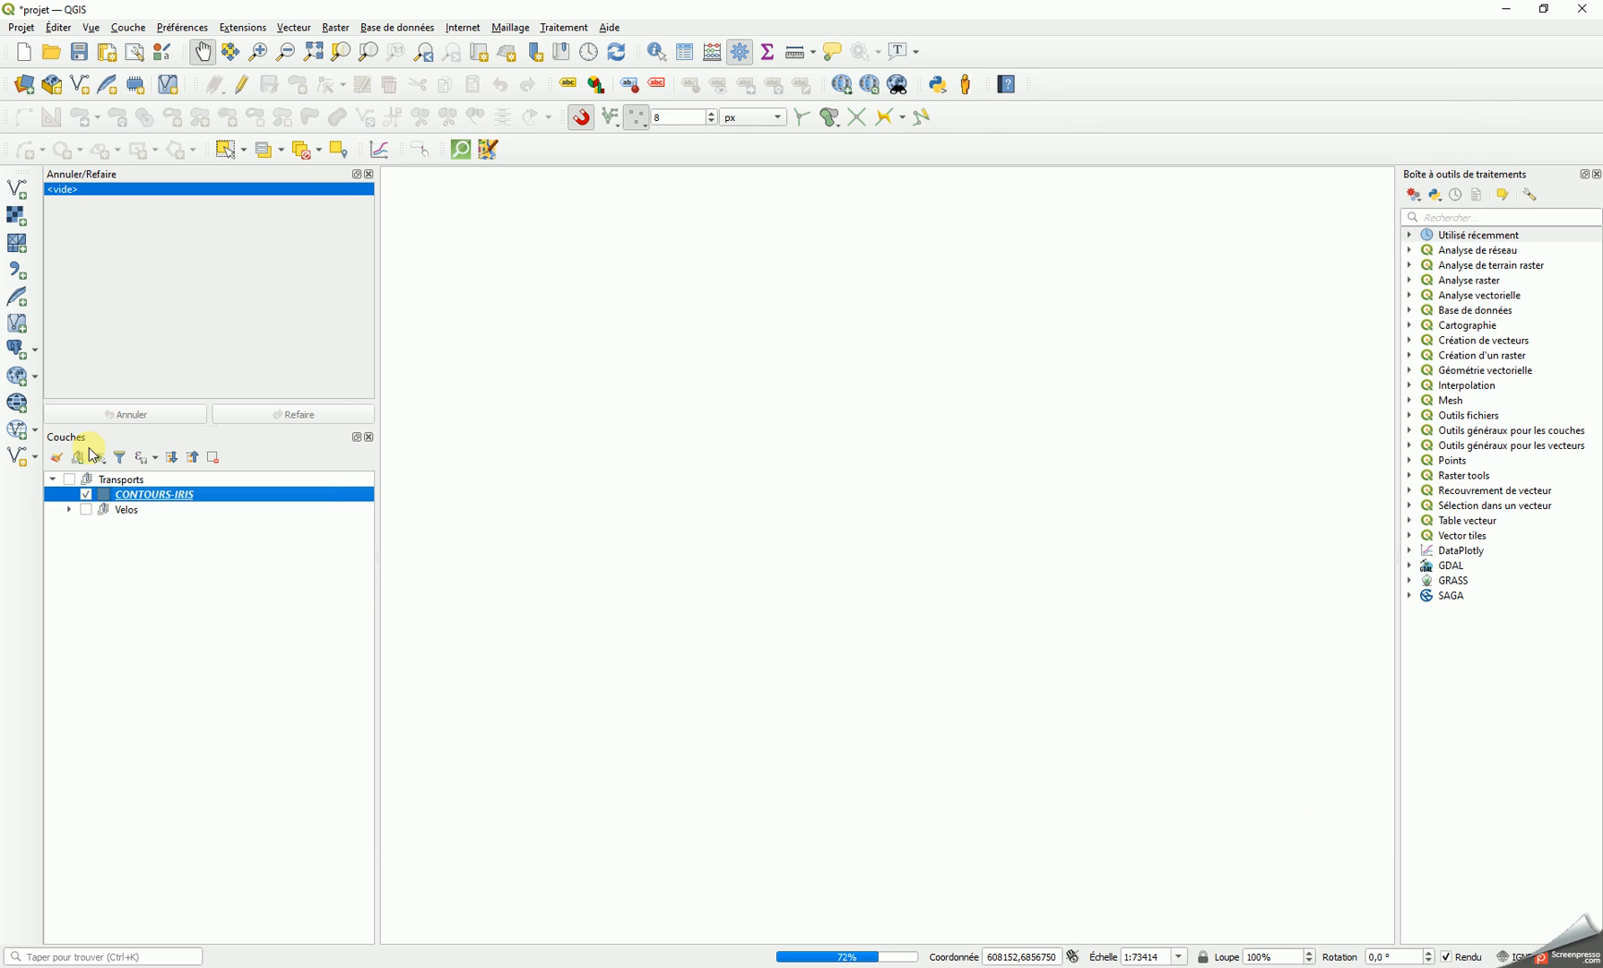
pyautogui.moveTo(143, 500)
pyautogui.mouseDown()
pyautogui.moveTo(126, 513)
pyautogui.moveTo(66, 493)
pyautogui.moveTo(101, 461)
pyautogui.moveTo(122, 475)
pyautogui.mouseUp()
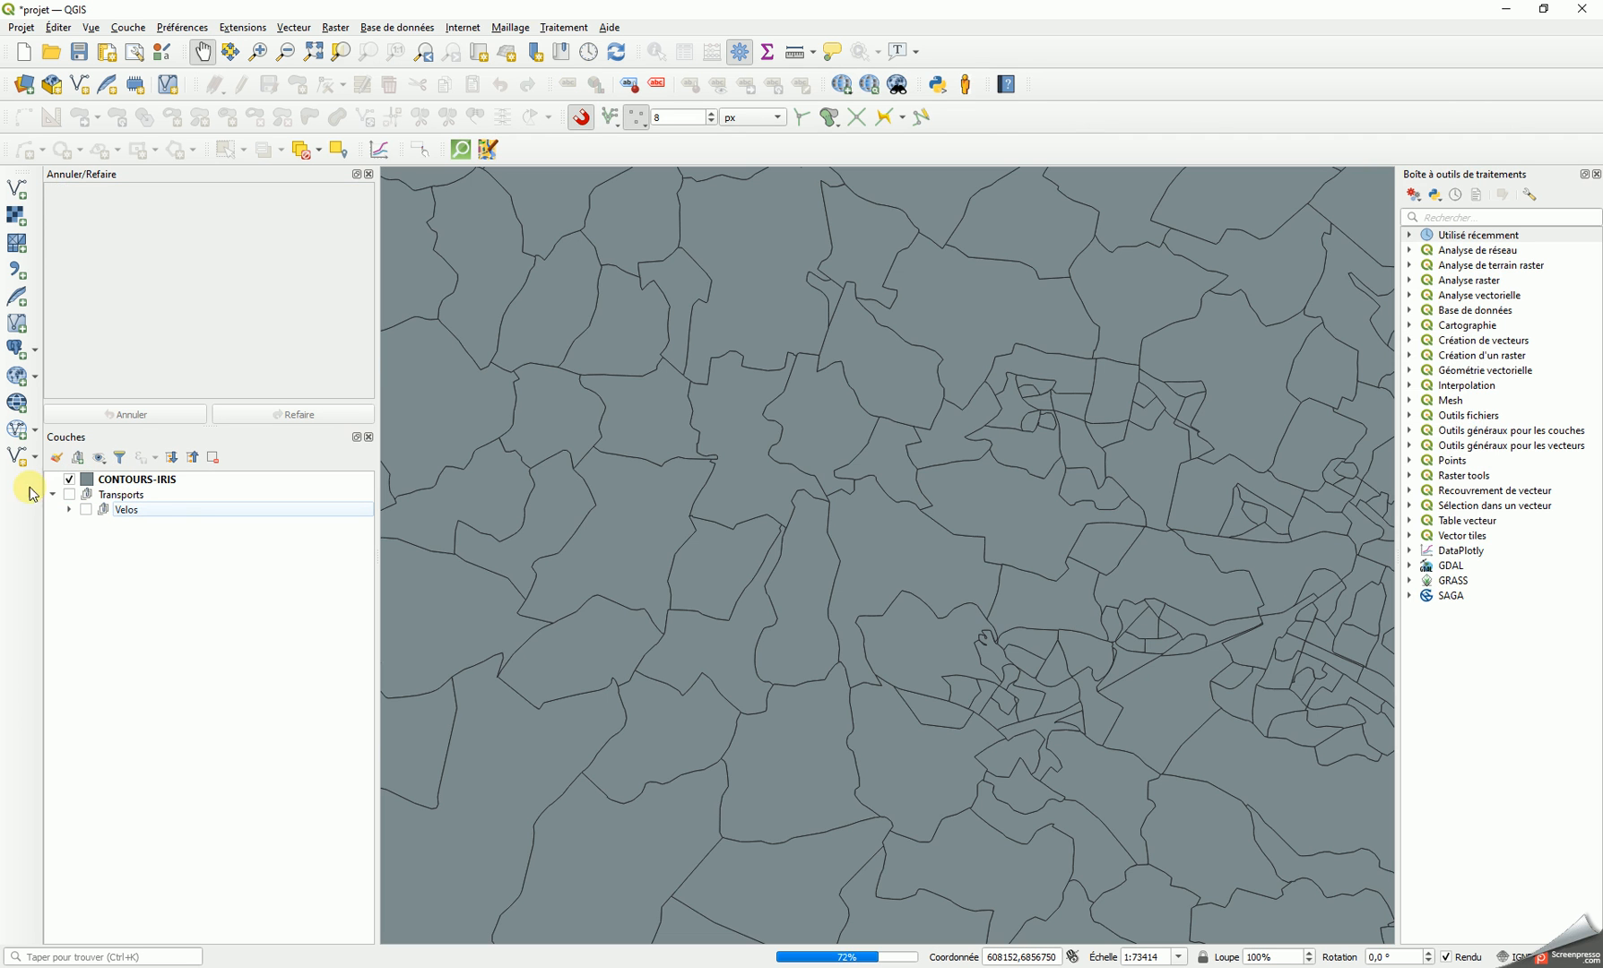
# Examine the coverage of the CONTOURS-IRIS polygons across France and their density around Paris
pyautogui.rightClick(137, 482)
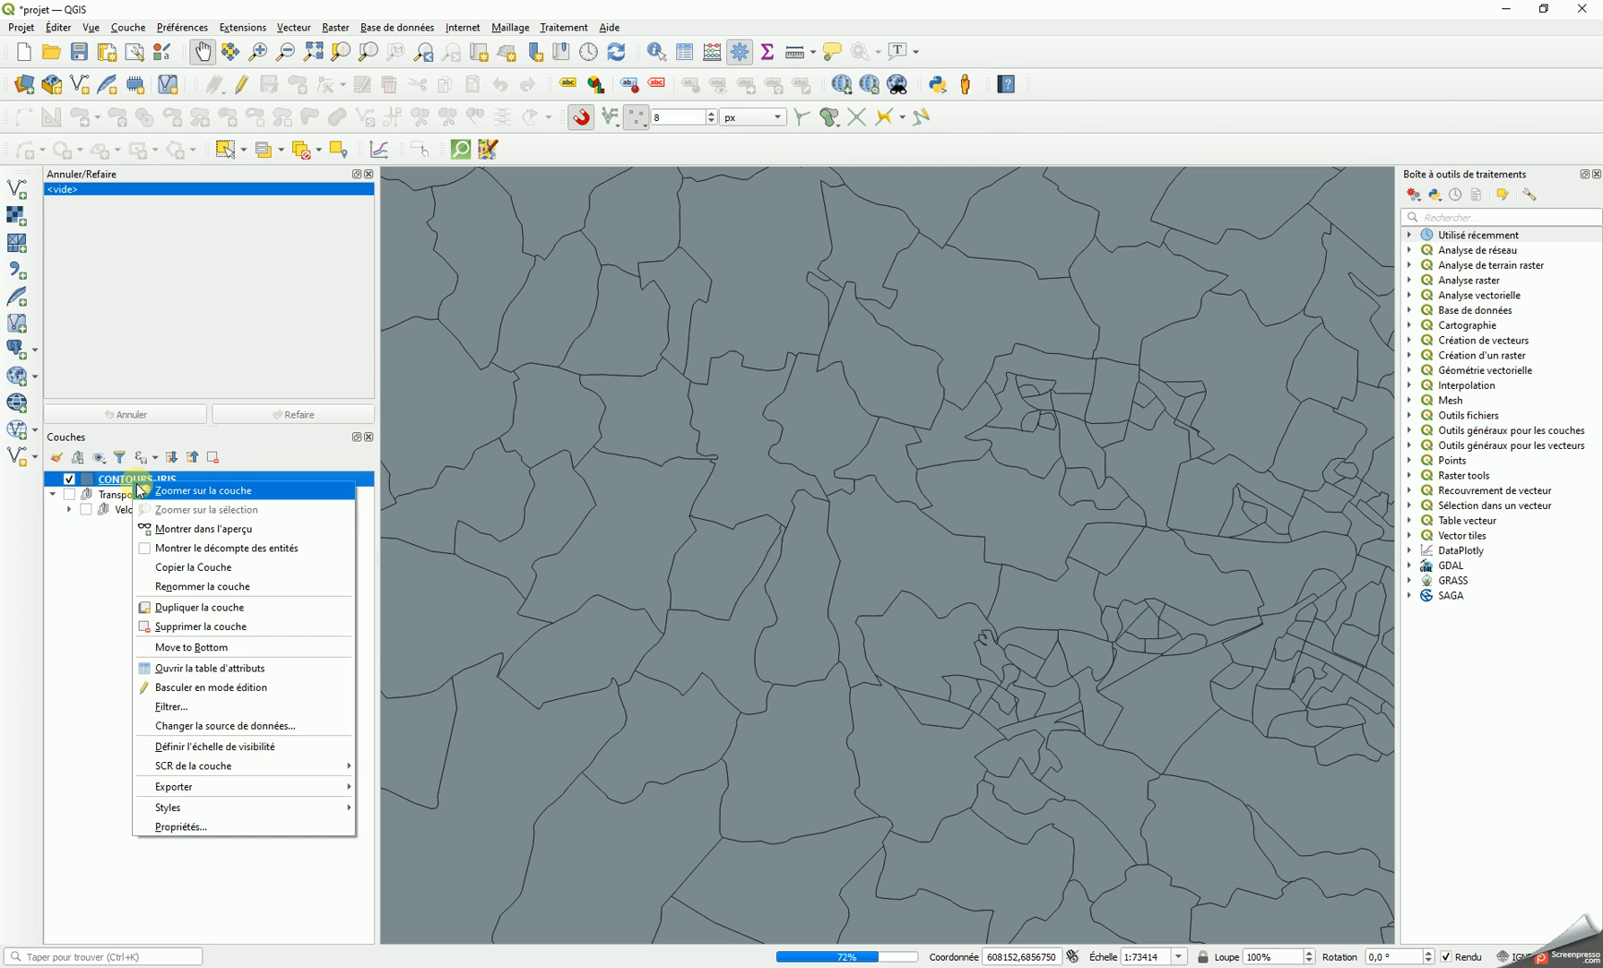
pyautogui.click(90, 543)
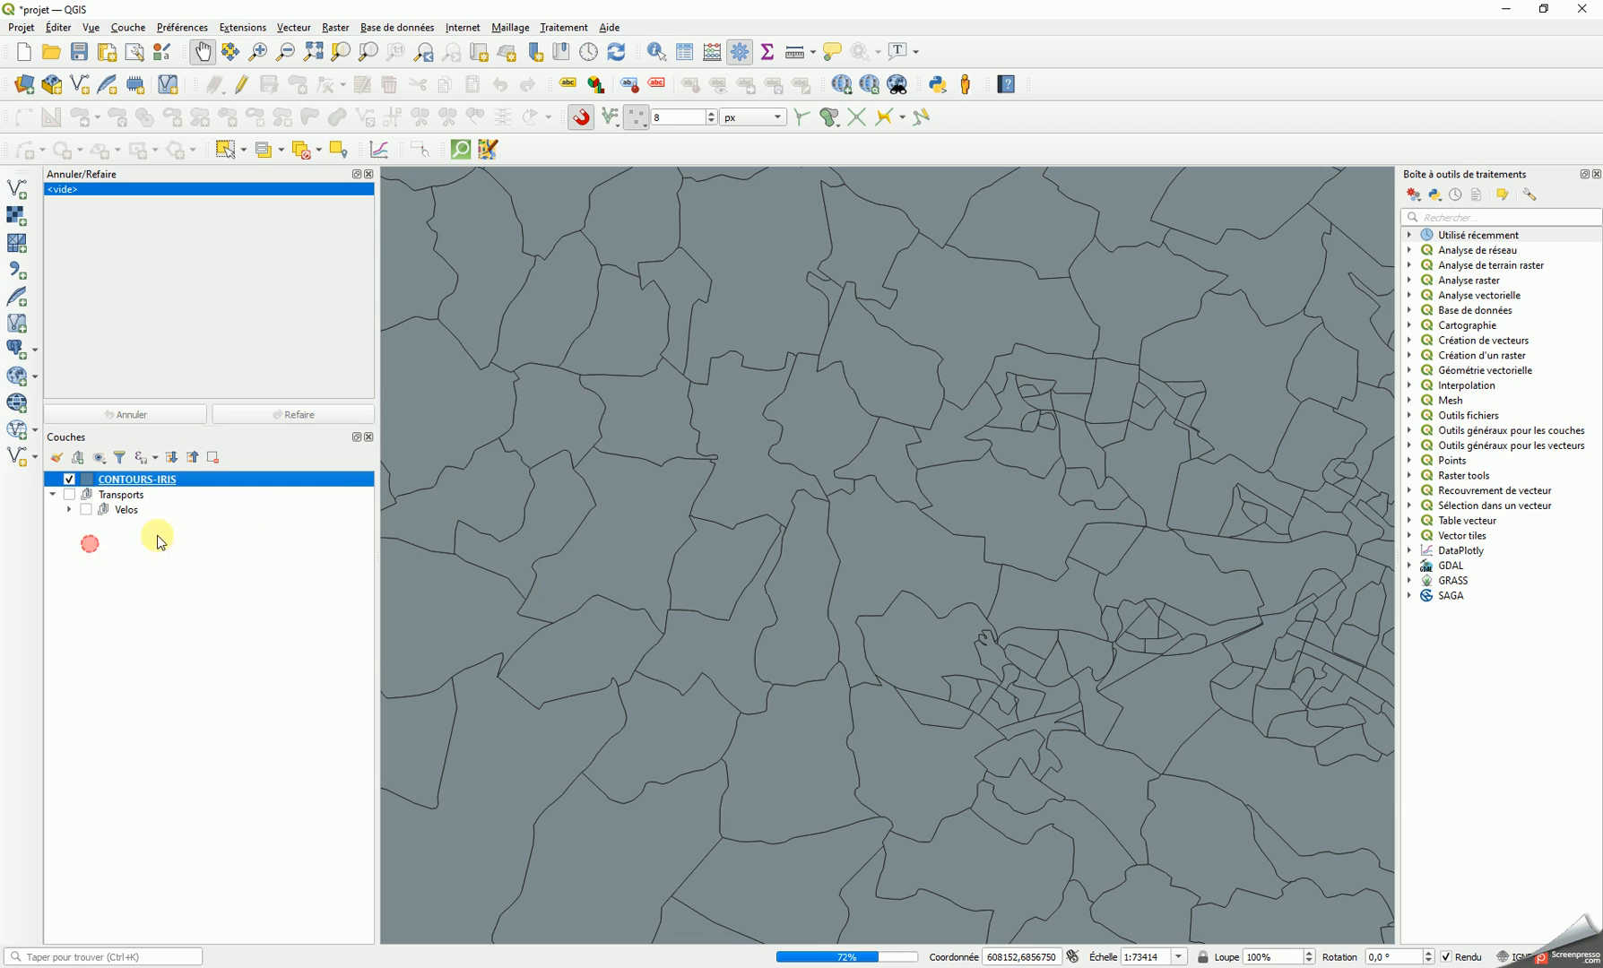
pyautogui.scroll(-1, 939, 565)
pyautogui.scroll(-4, 939, 564)
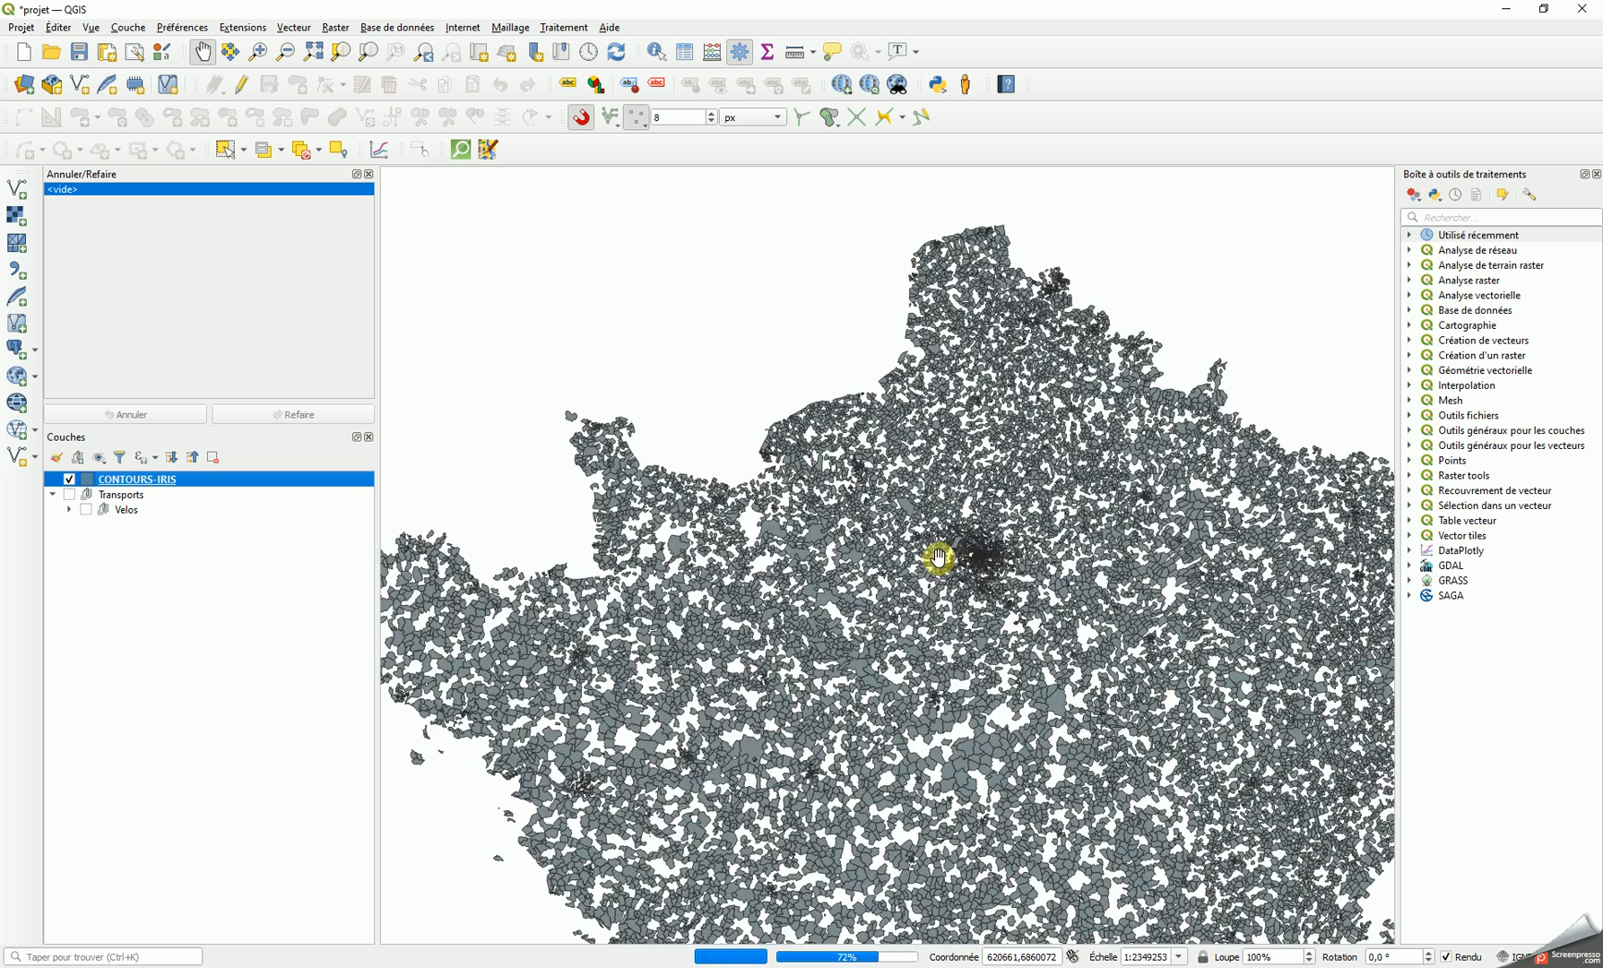
pyautogui.moveTo(1079, 712); pyautogui.dragTo(1038, 453)
pyautogui.moveTo(959, 360); pyautogui.dragTo(984, 576)
pyautogui.scroll(3, 939, 506)
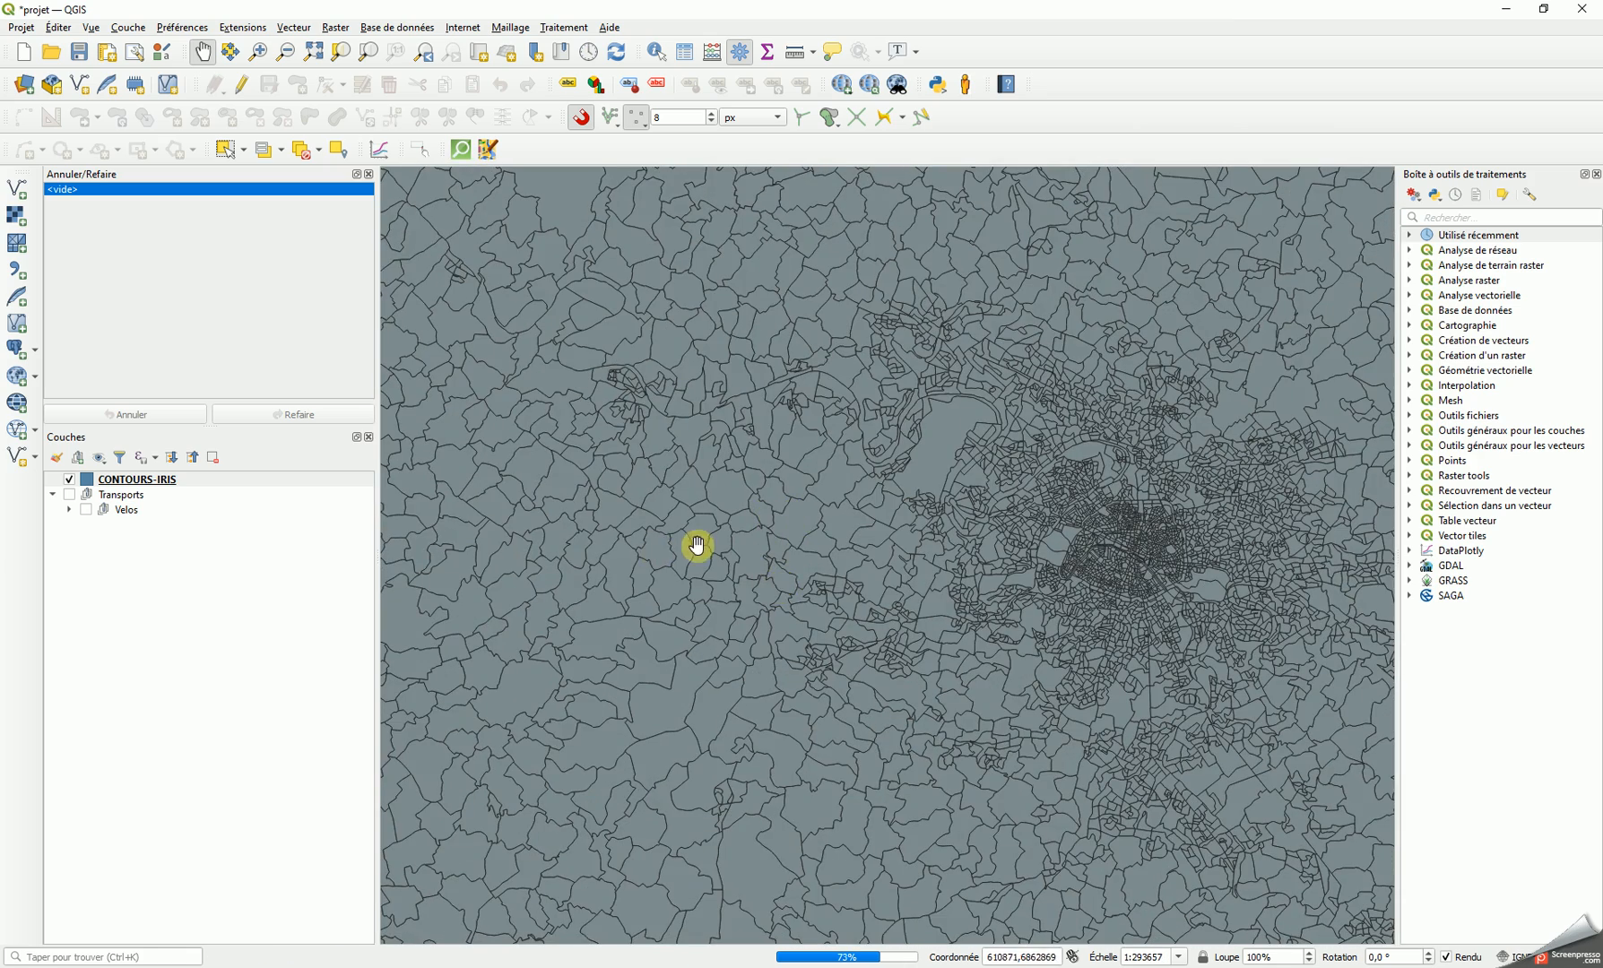
# Open the attribute table of the CONTOURS-IRIS layer and reposition its window over the map
pyautogui.rightClick(114, 481)
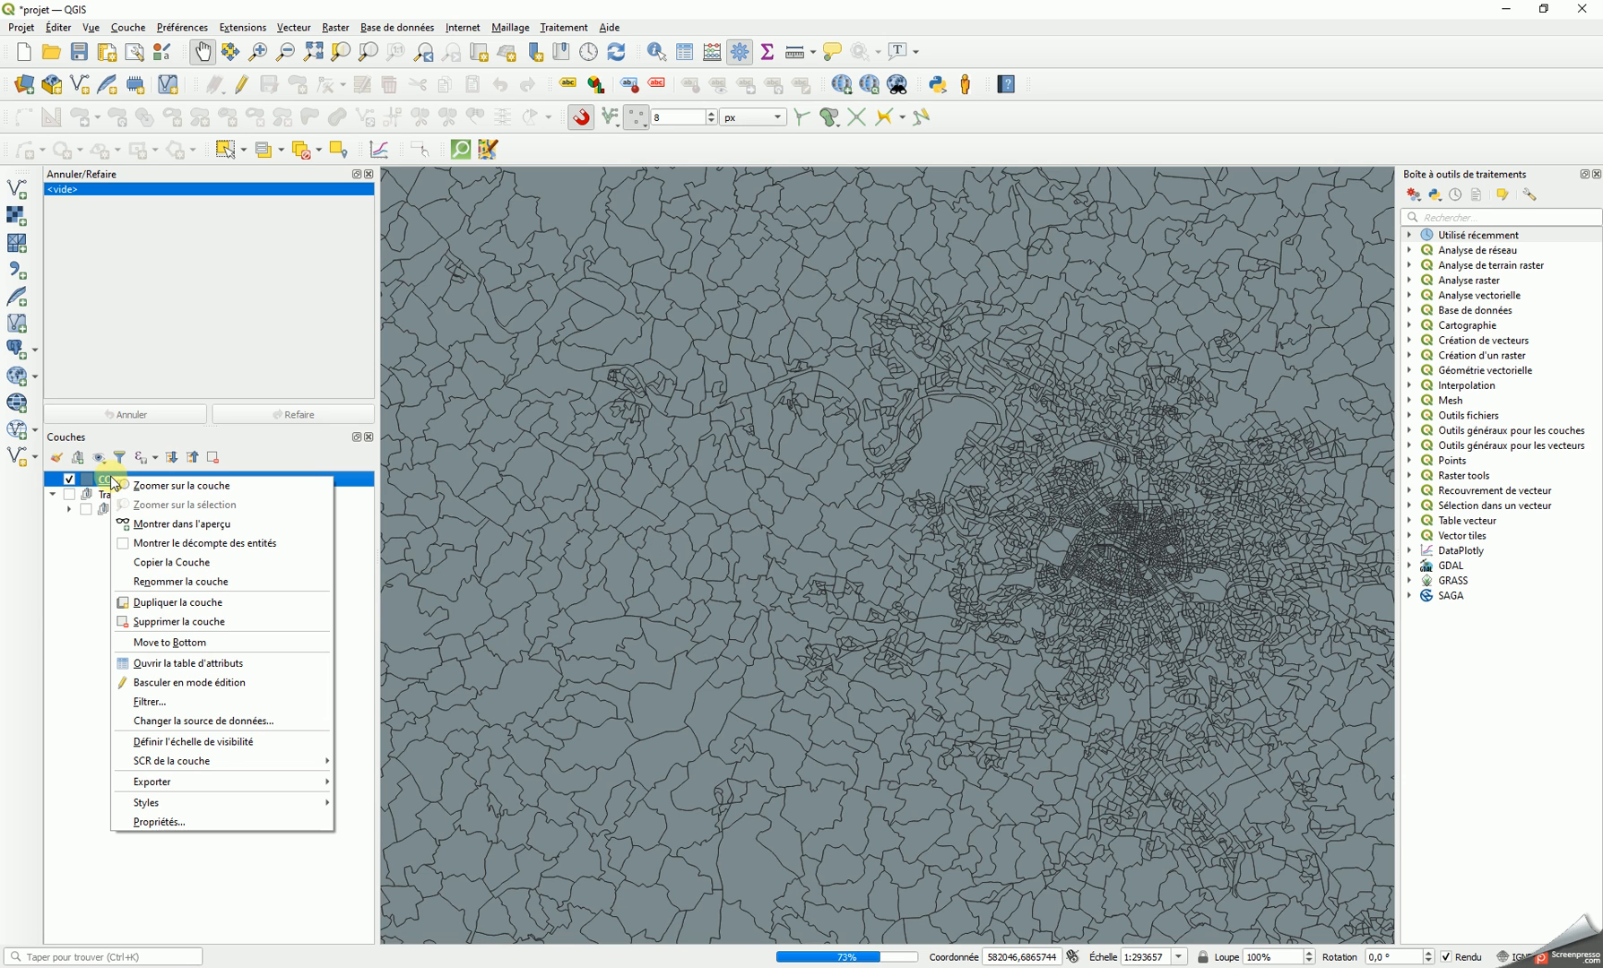
pyautogui.click(194, 663)
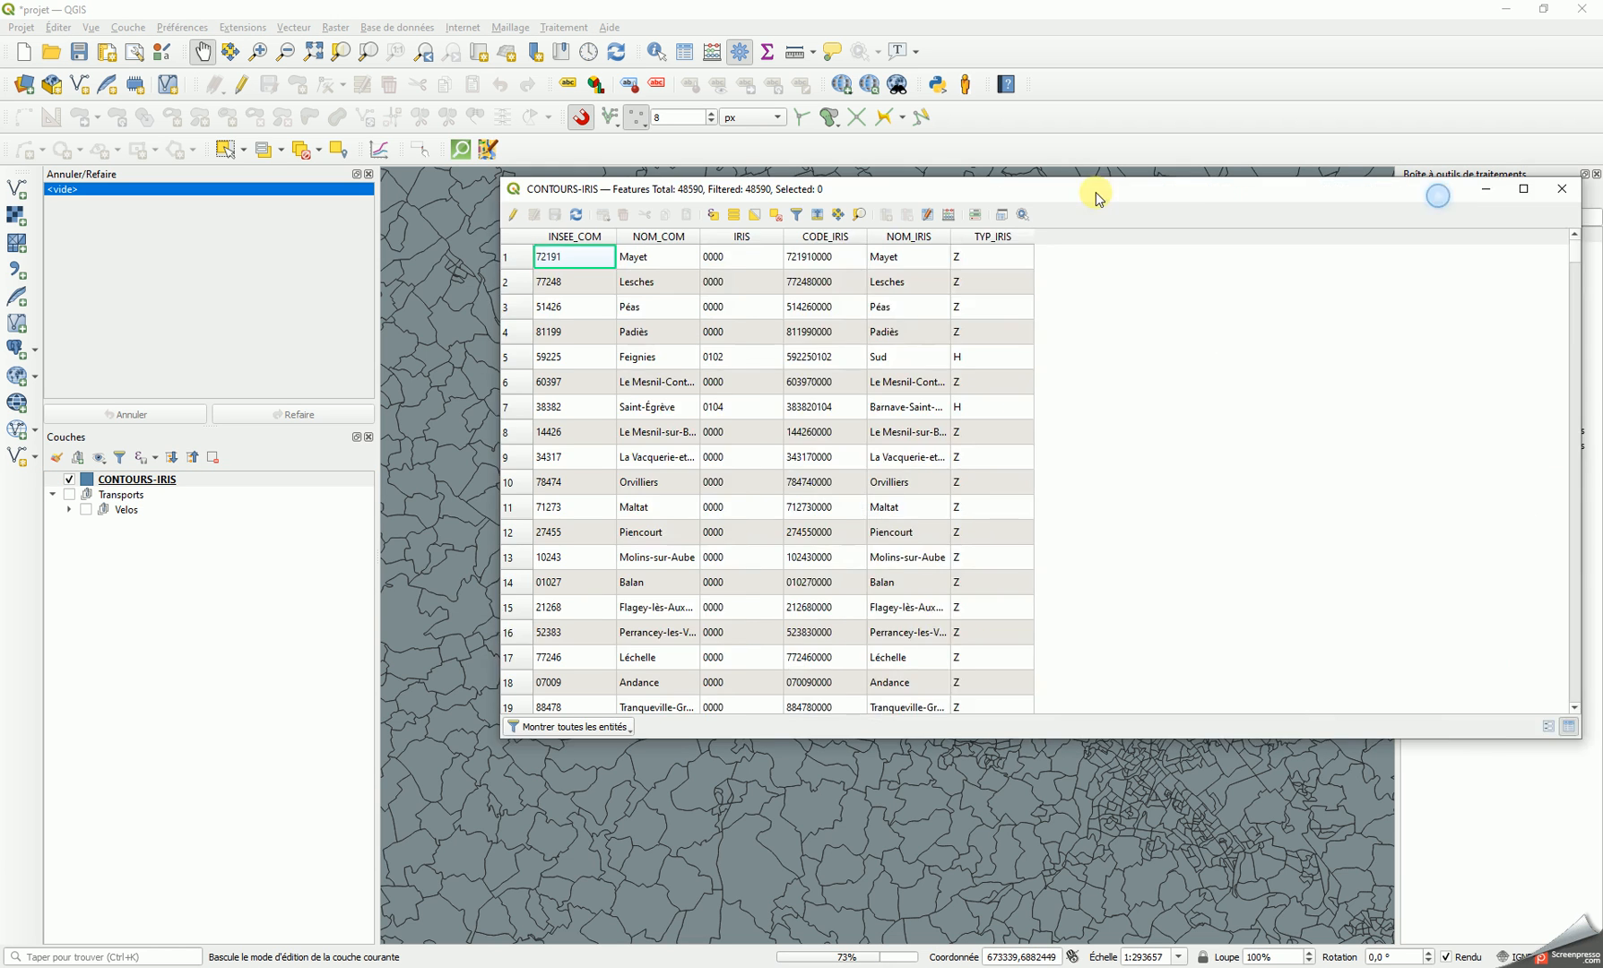
pyautogui.moveTo(1098, 197); pyautogui.dragTo(1035, 202)
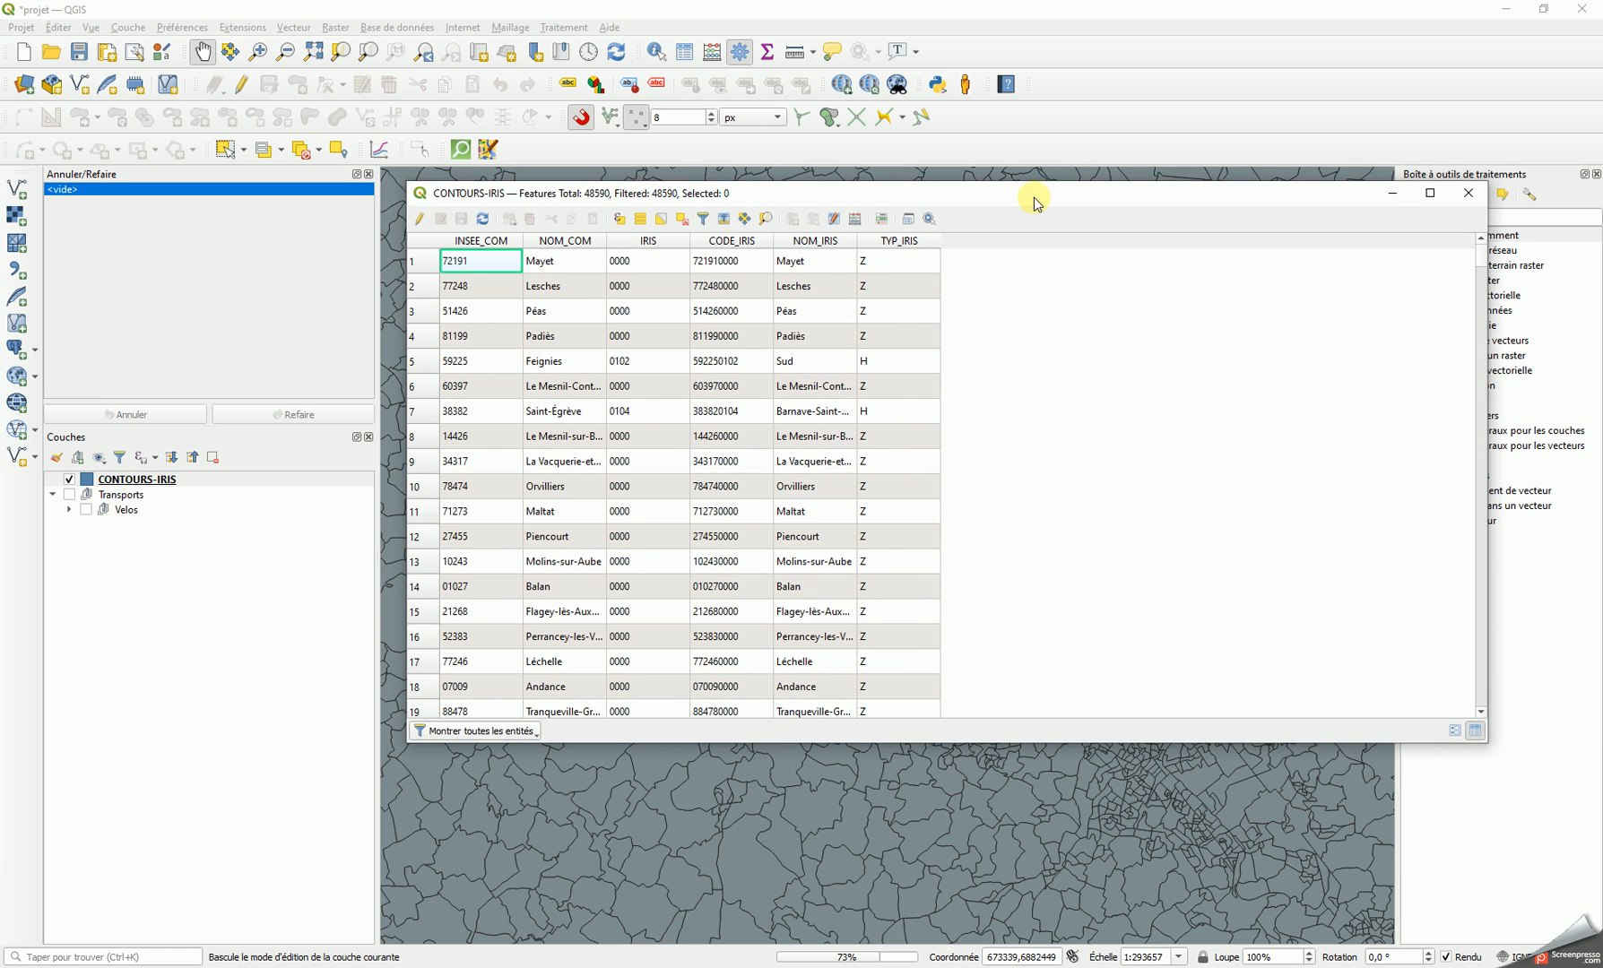
# Sort the attribute table by NOM_COM and select the Jouars-Pontcha... record with INSEE_COM 78321
pyautogui.click(561, 242)
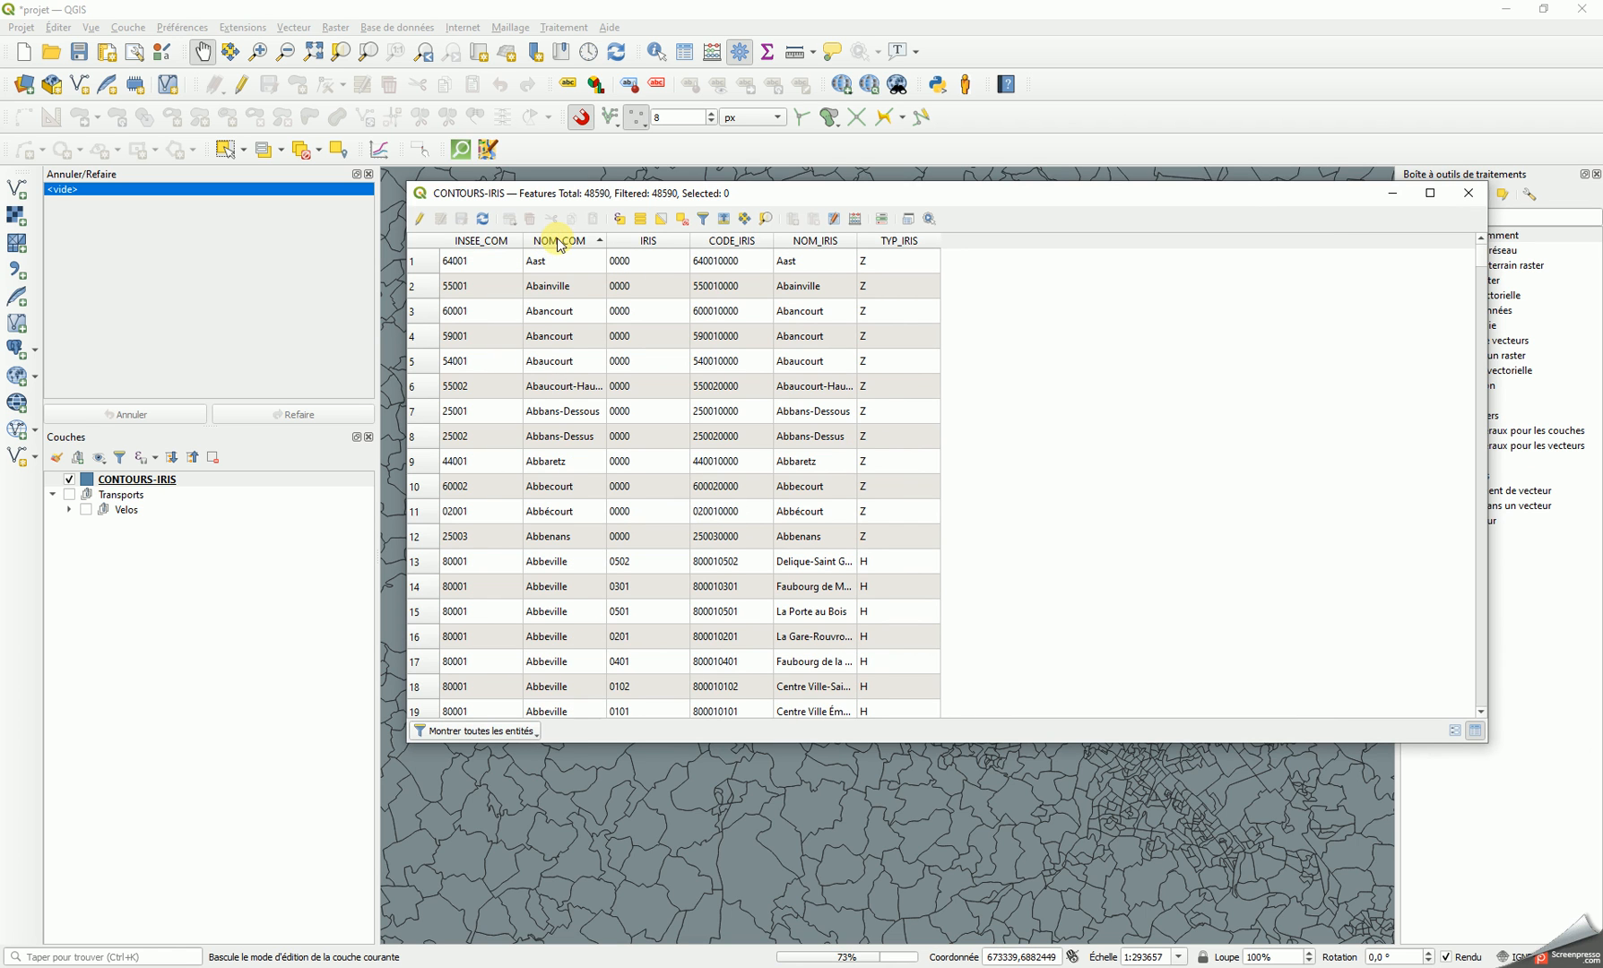
pyautogui.moveTo(1480, 258); pyautogui.dragTo(1466, 429)
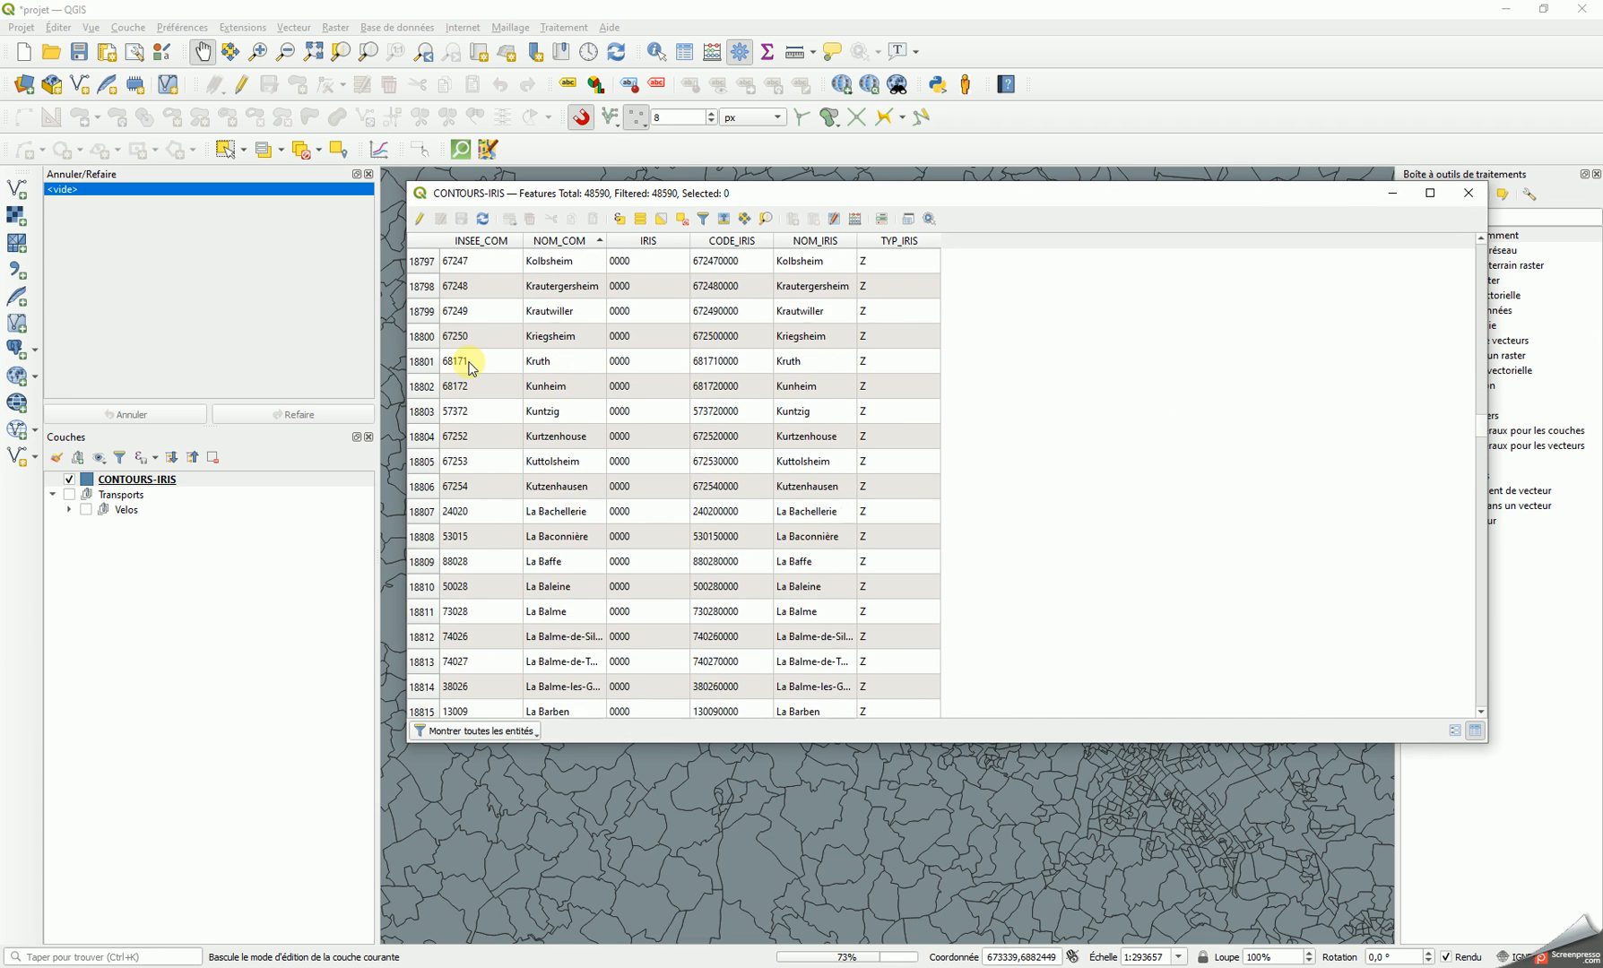
pyautogui.scroll(20, 487, 368)
pyautogui.scroll(20, 490, 375)
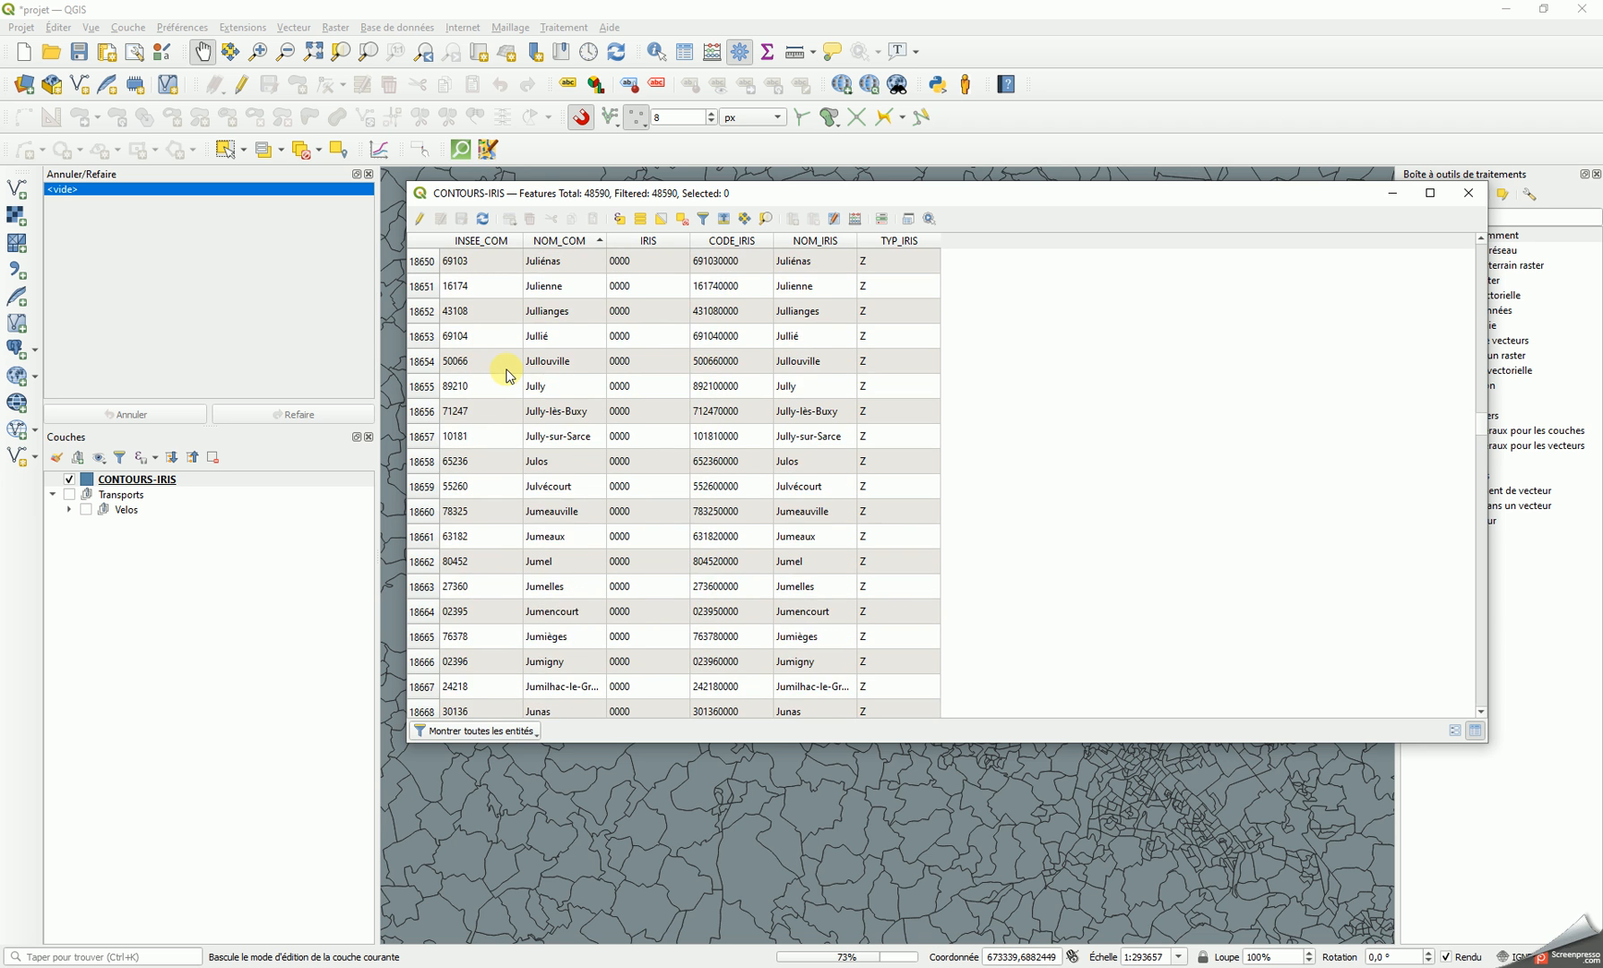
pyautogui.scroll(6, 507, 374)
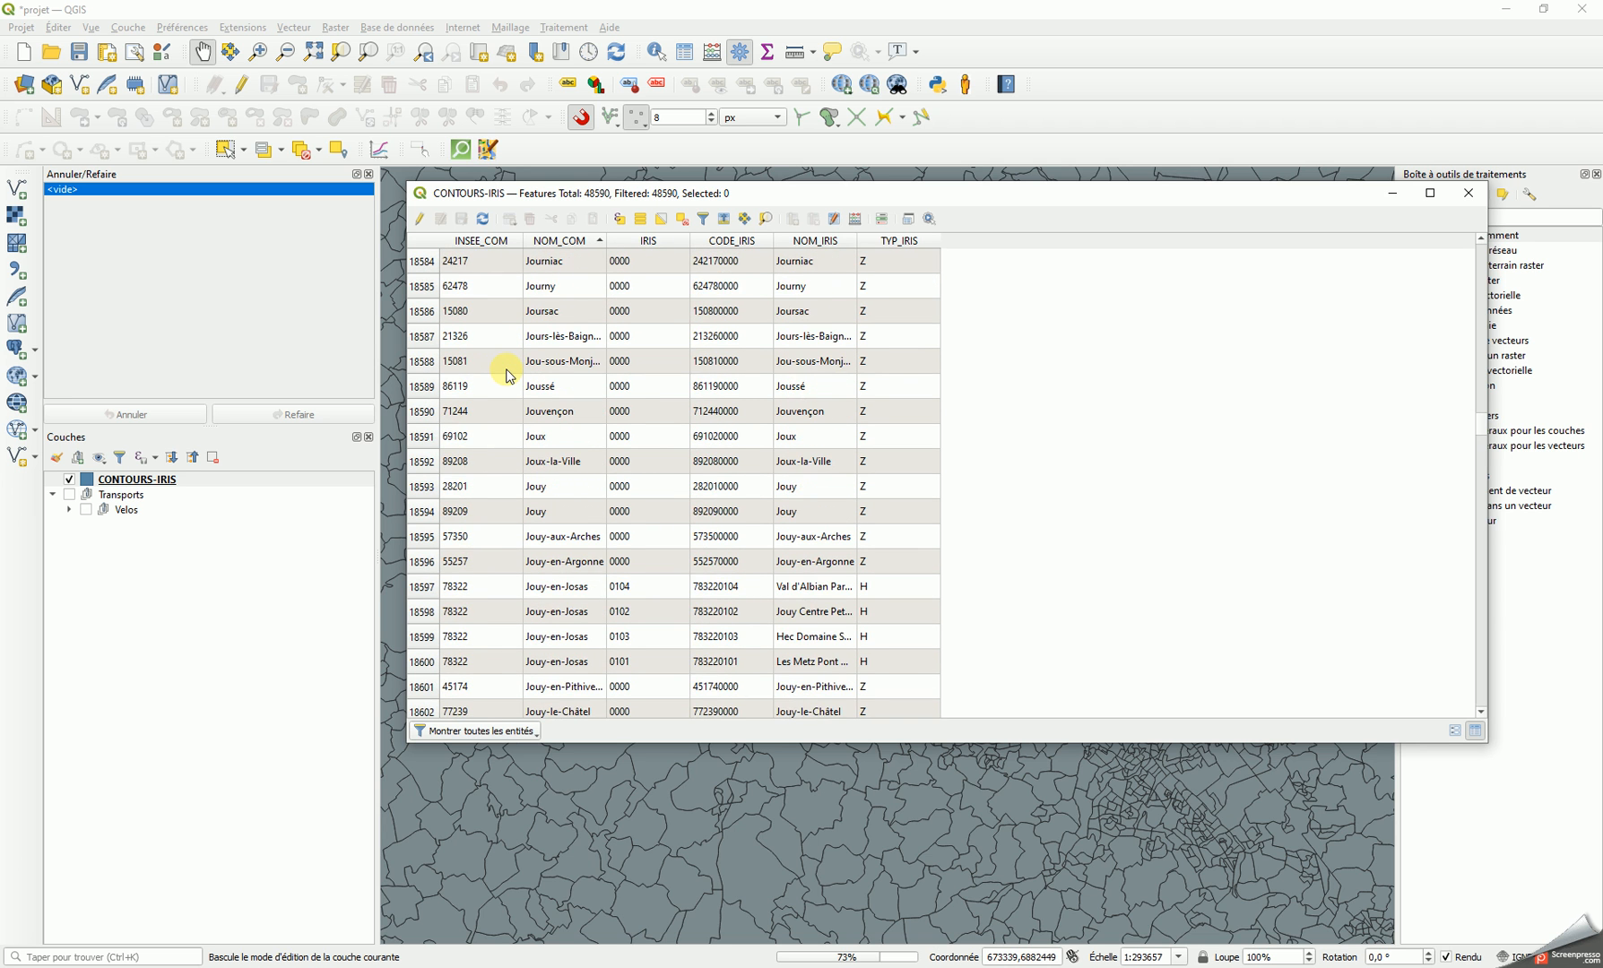
pyautogui.scroll(5, 507, 374)
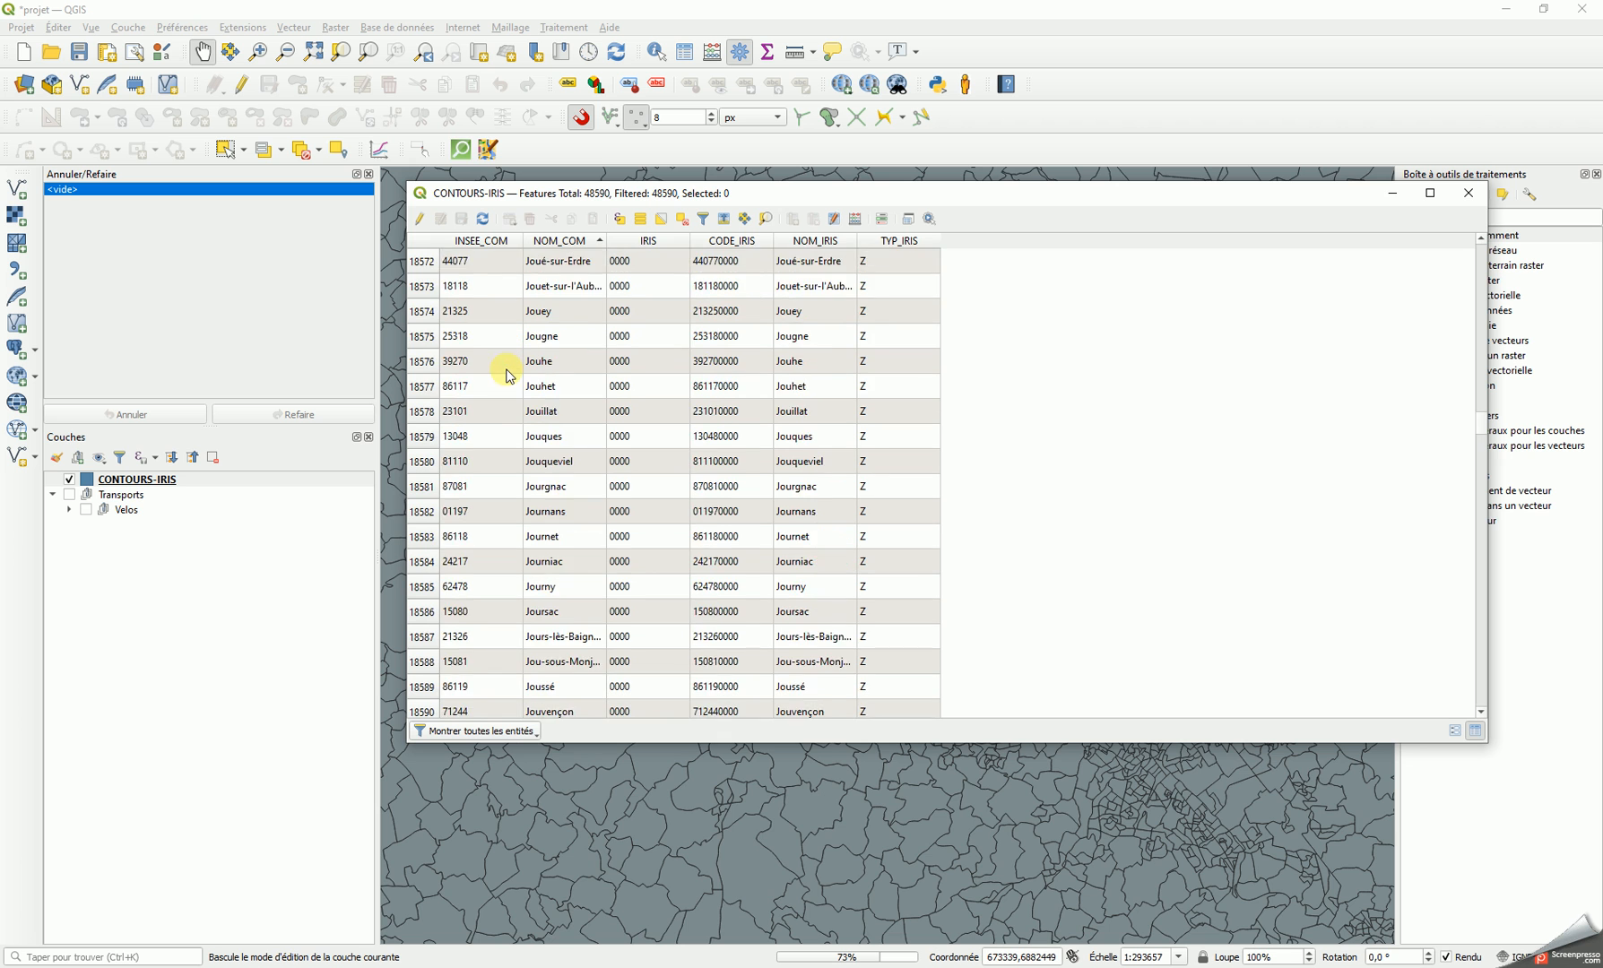
pyautogui.scroll(11, 507, 374)
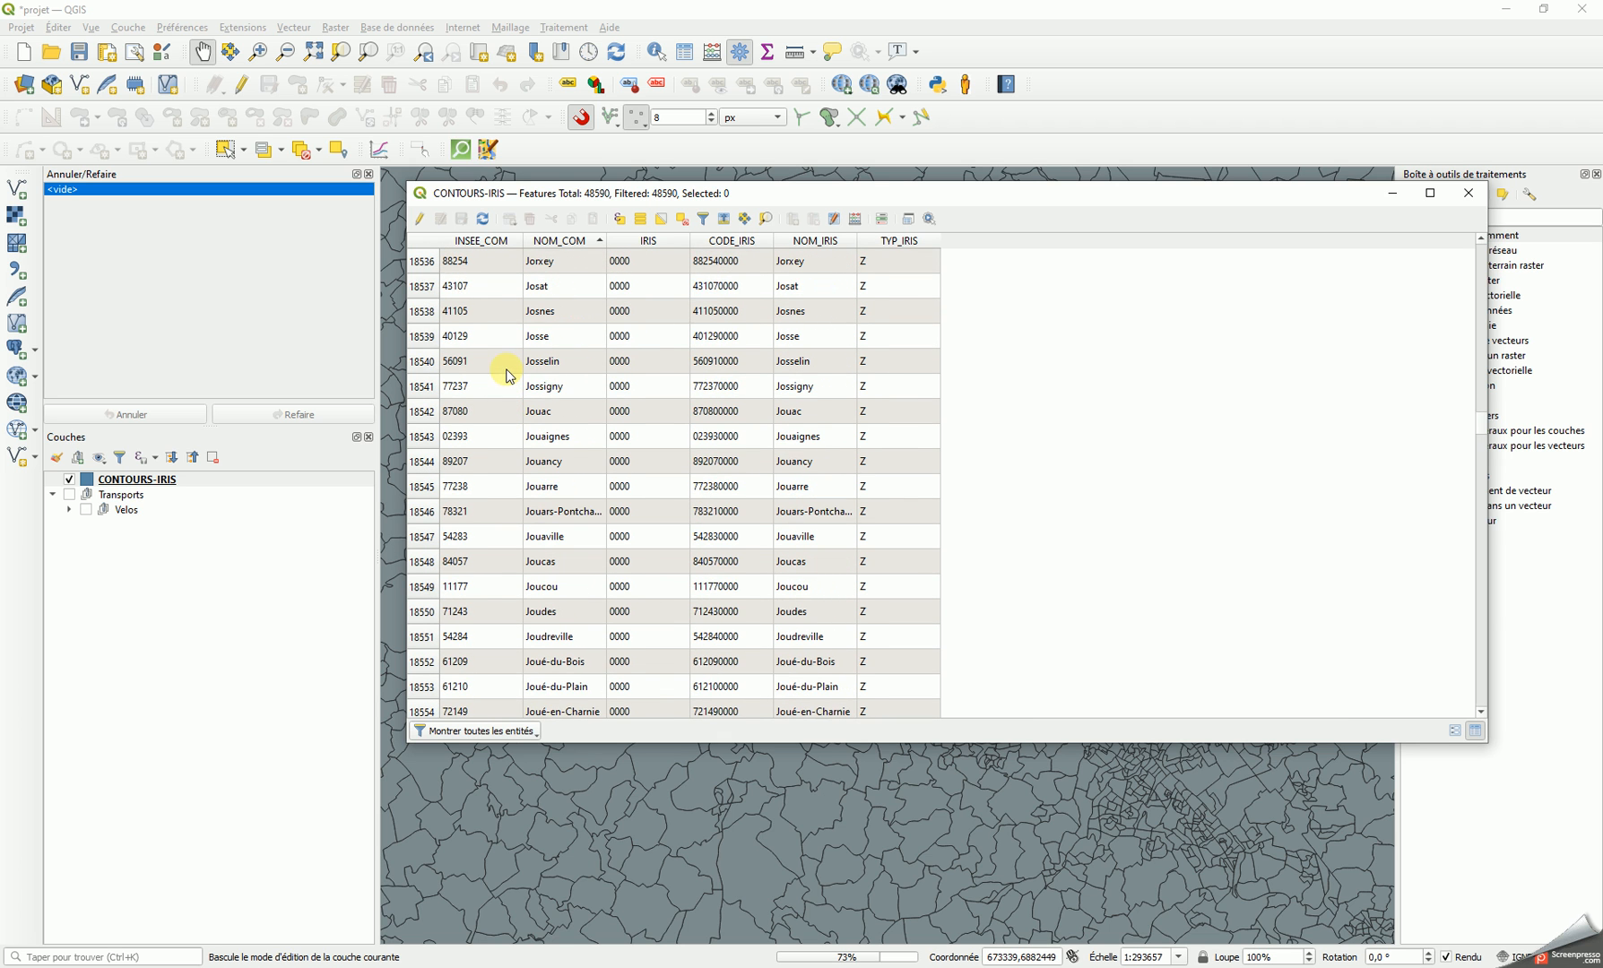
pyautogui.click(425, 518)
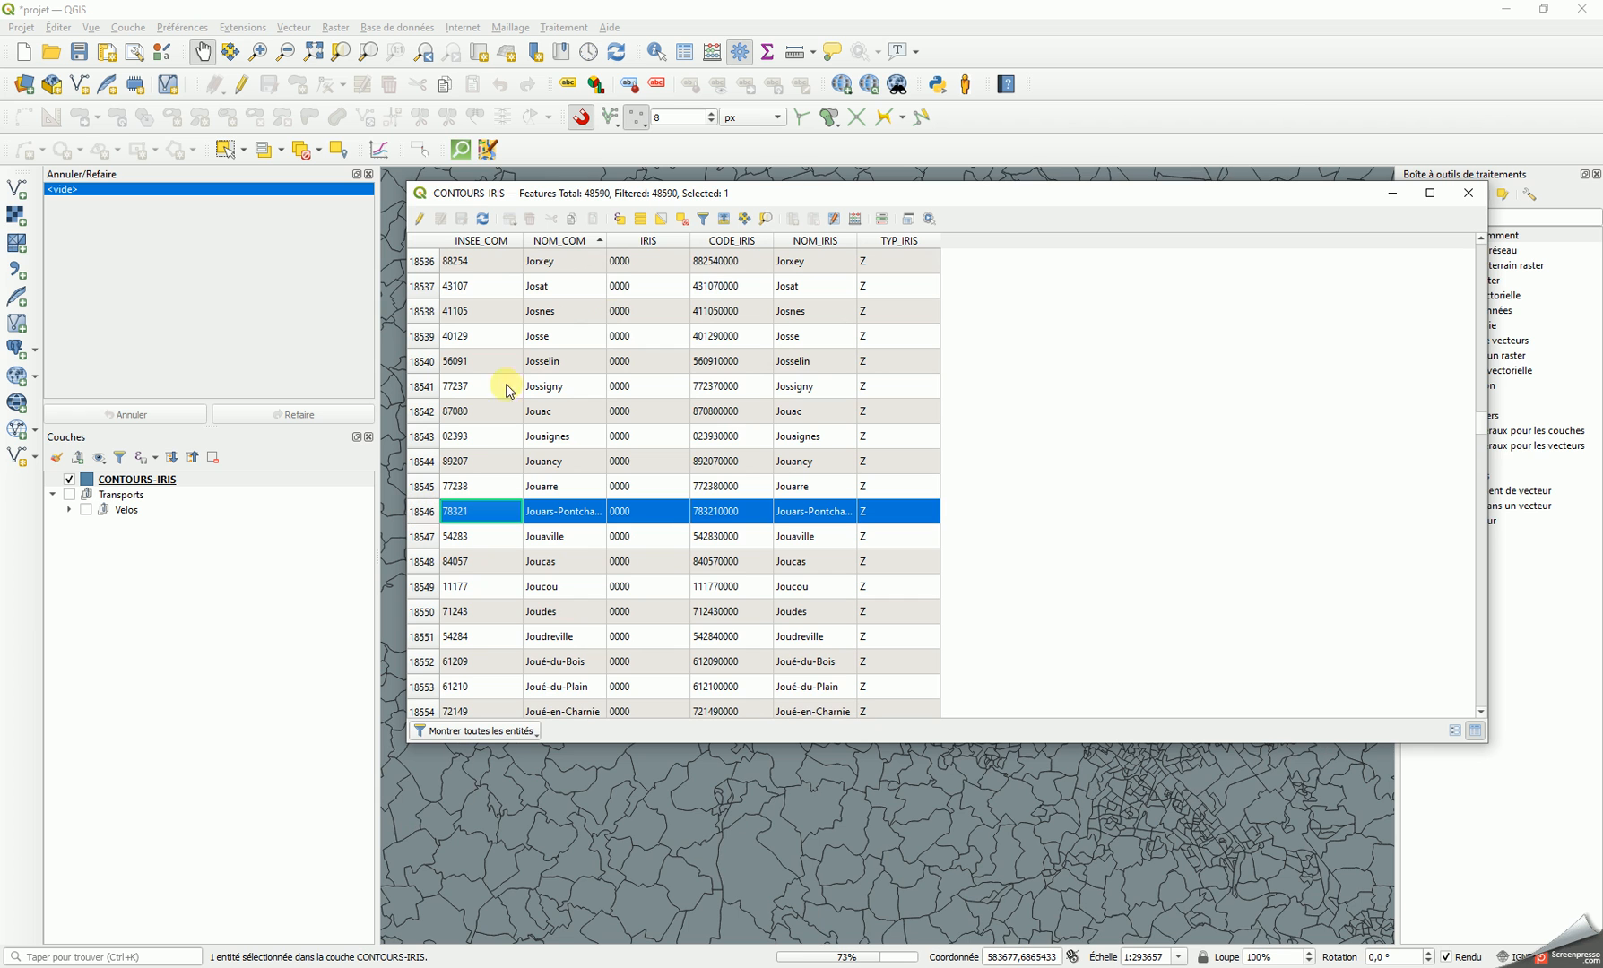
# Zoom the map to the selected polygon, then close the attribute table so its neighbouring polygons can be seen
pyautogui.click(764, 223)
pyautogui.click(762, 220)
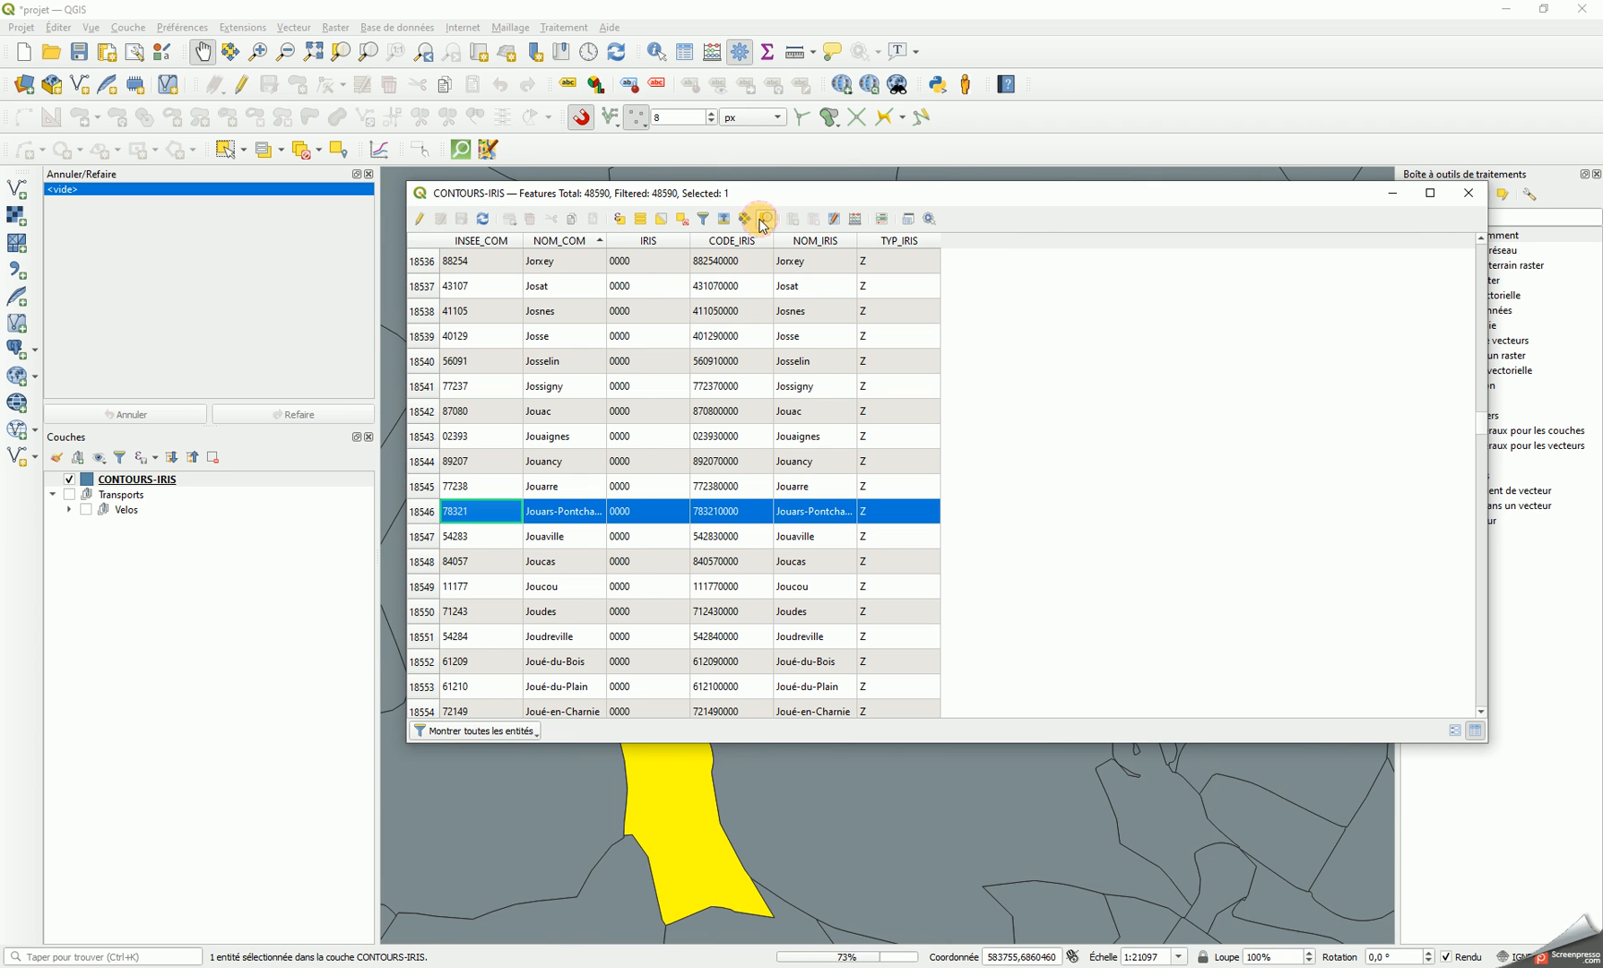
pyautogui.click(1466, 195)
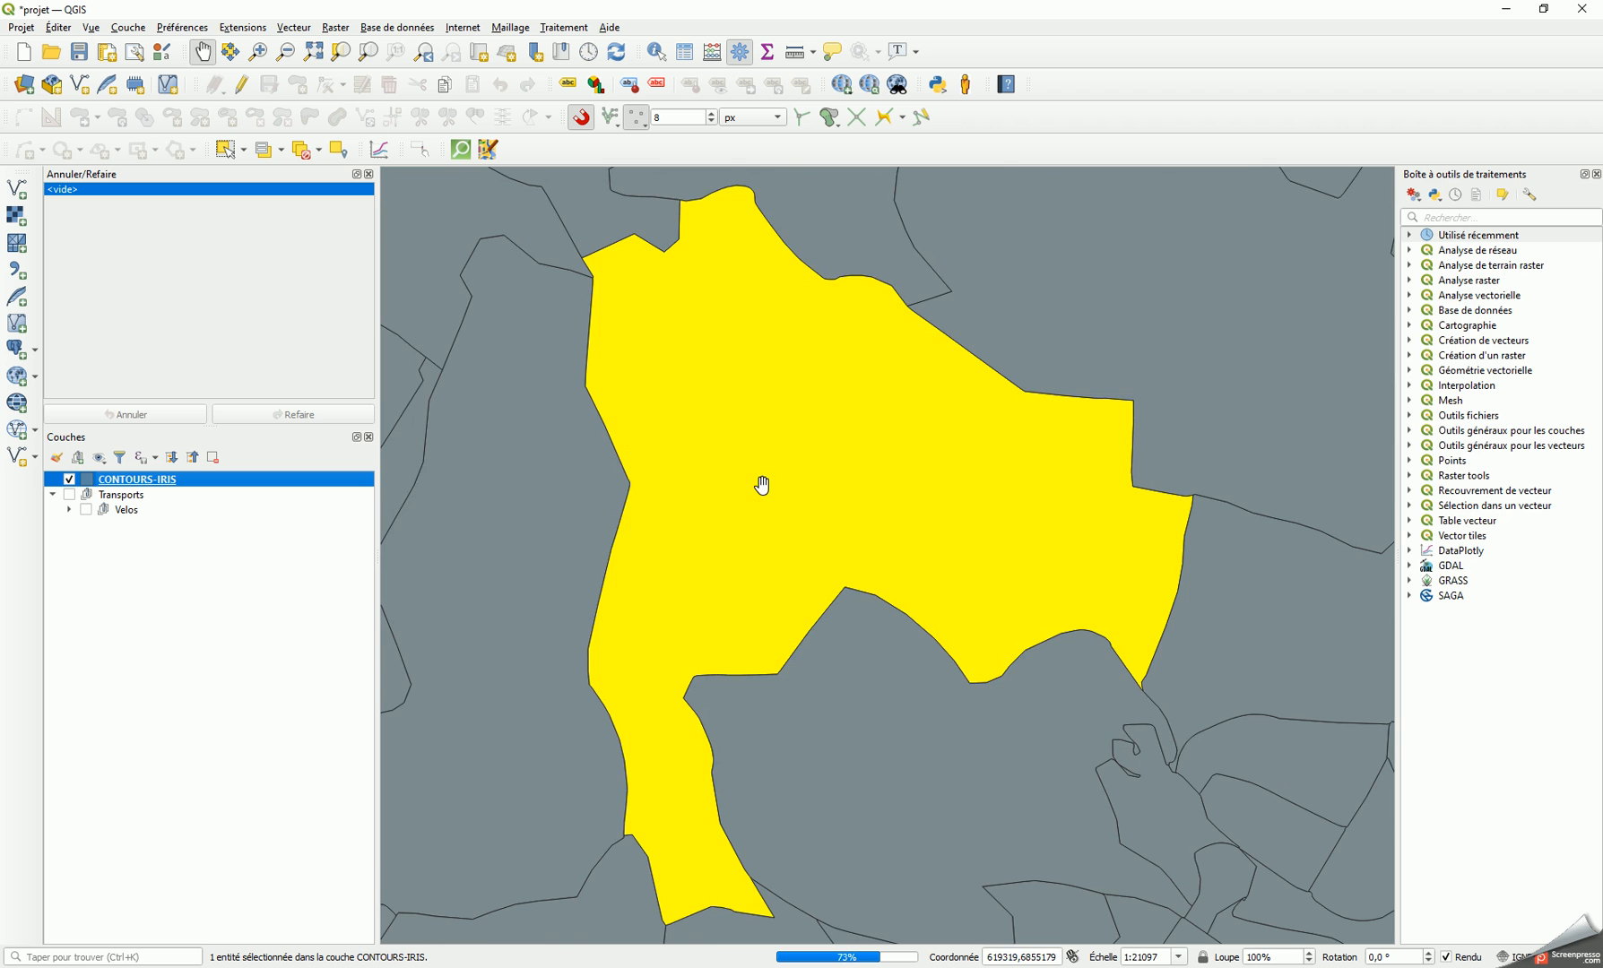
pyautogui.scroll(-2, 762, 485)
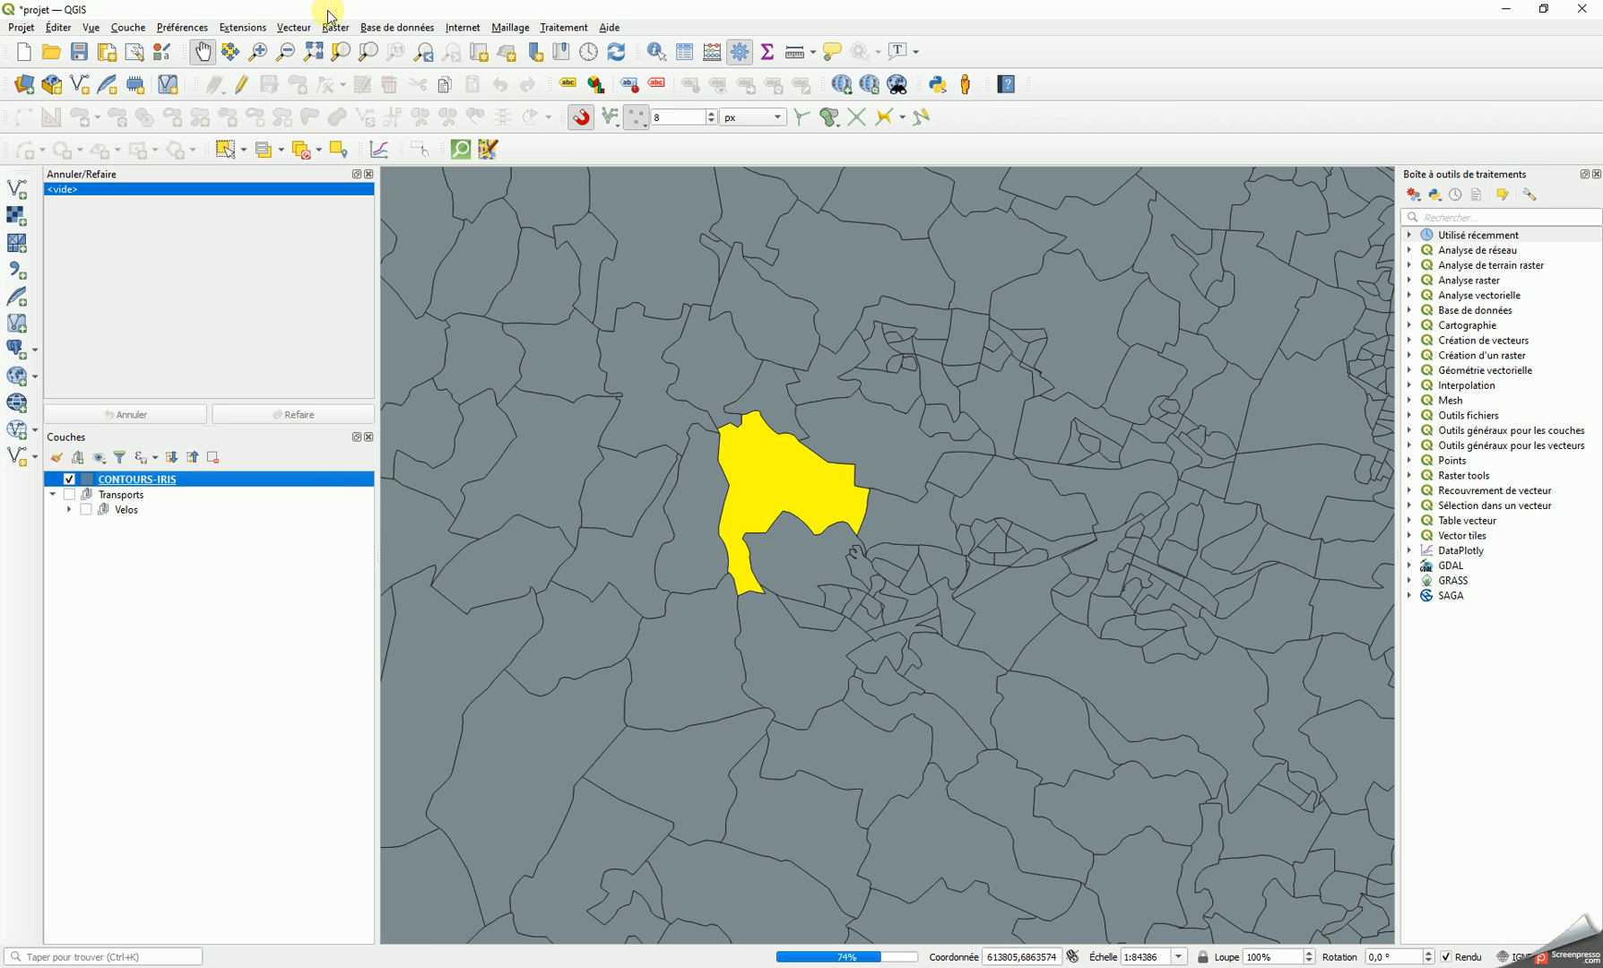
# Turn edit mode on and back off for the CONTOURS-IRIS layer
pyautogui.click(241, 87)
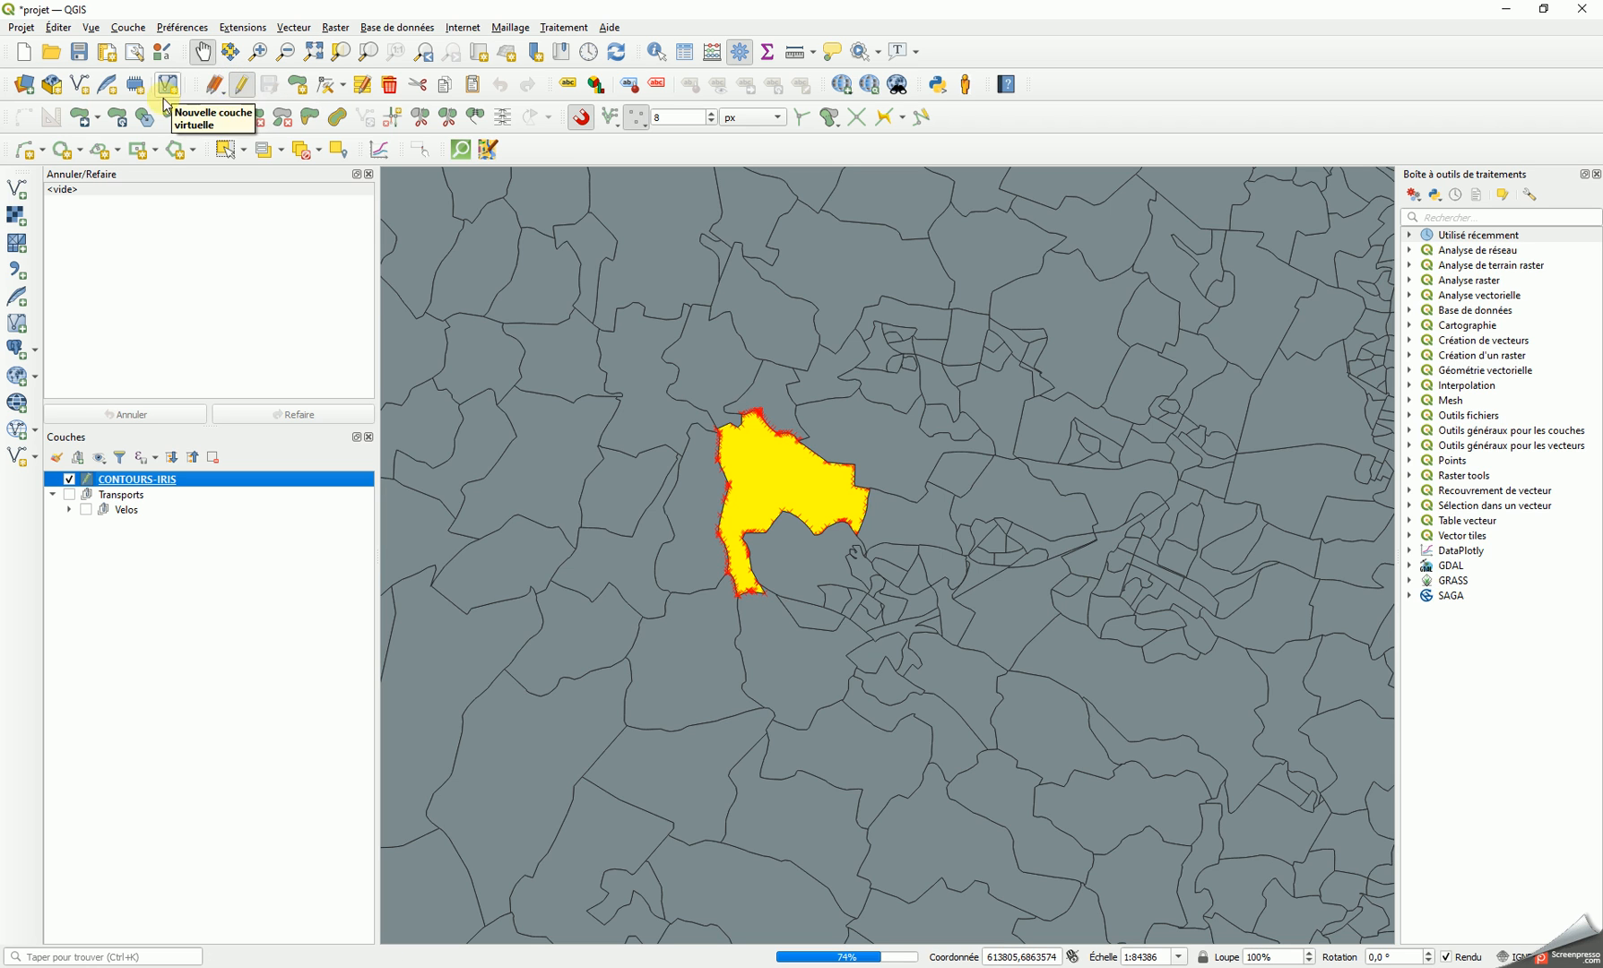
pyautogui.click(242, 94)
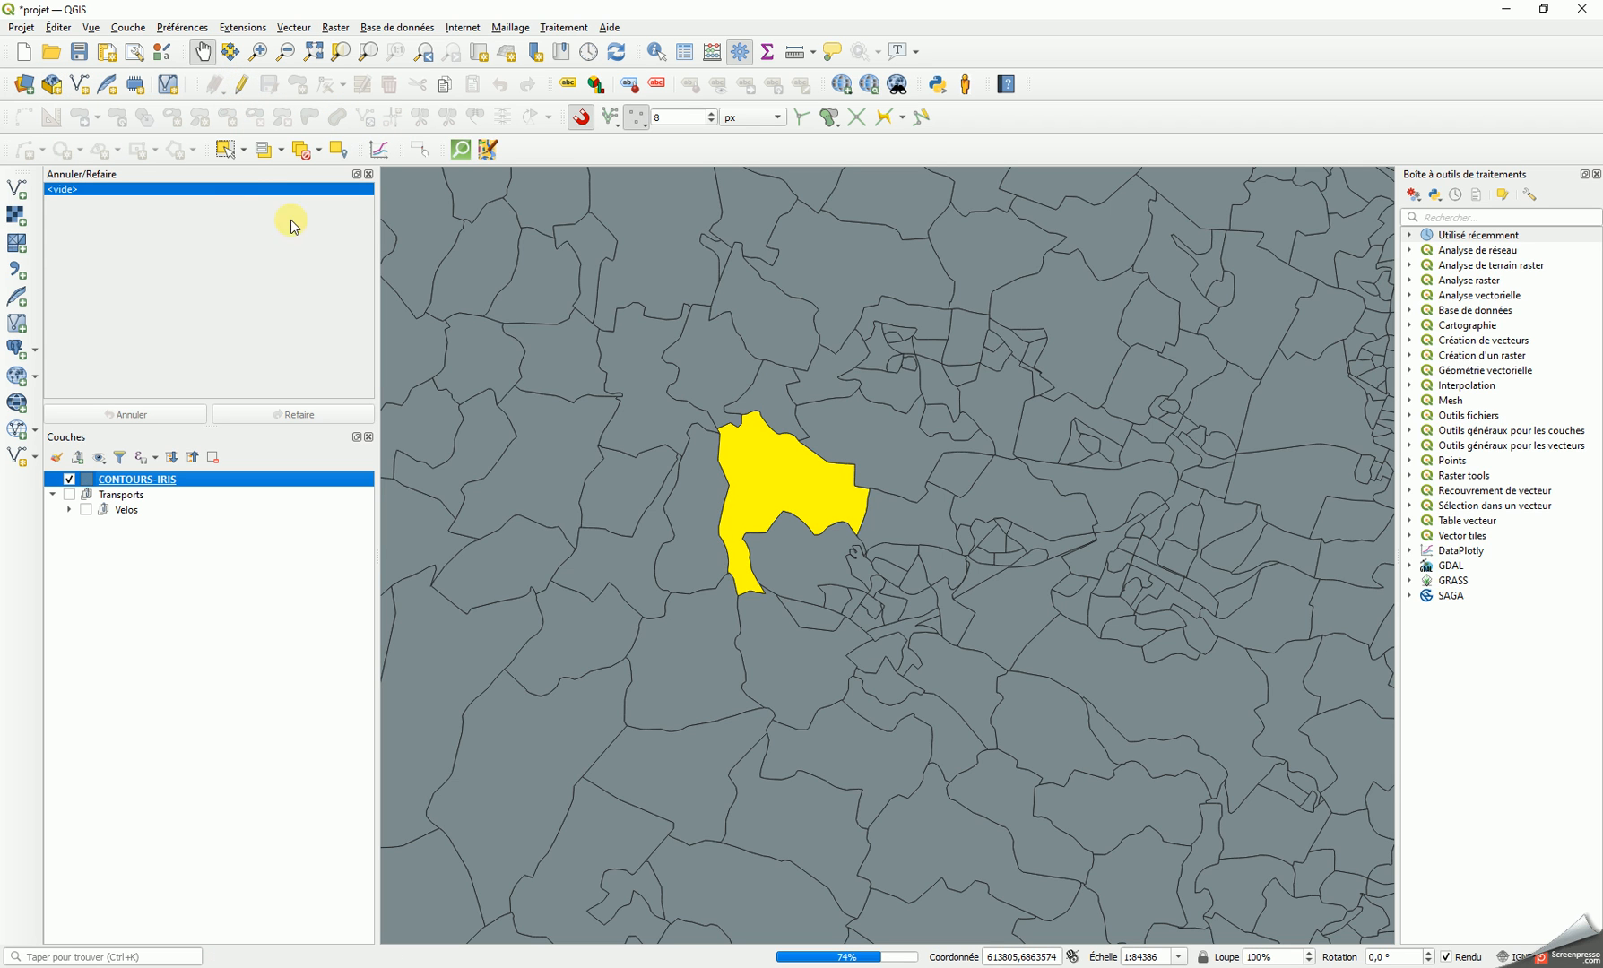
# Extend the selection with the nine large polygons directly surrounding the selected commune 78321 on the map
pyautogui.click(224, 153)
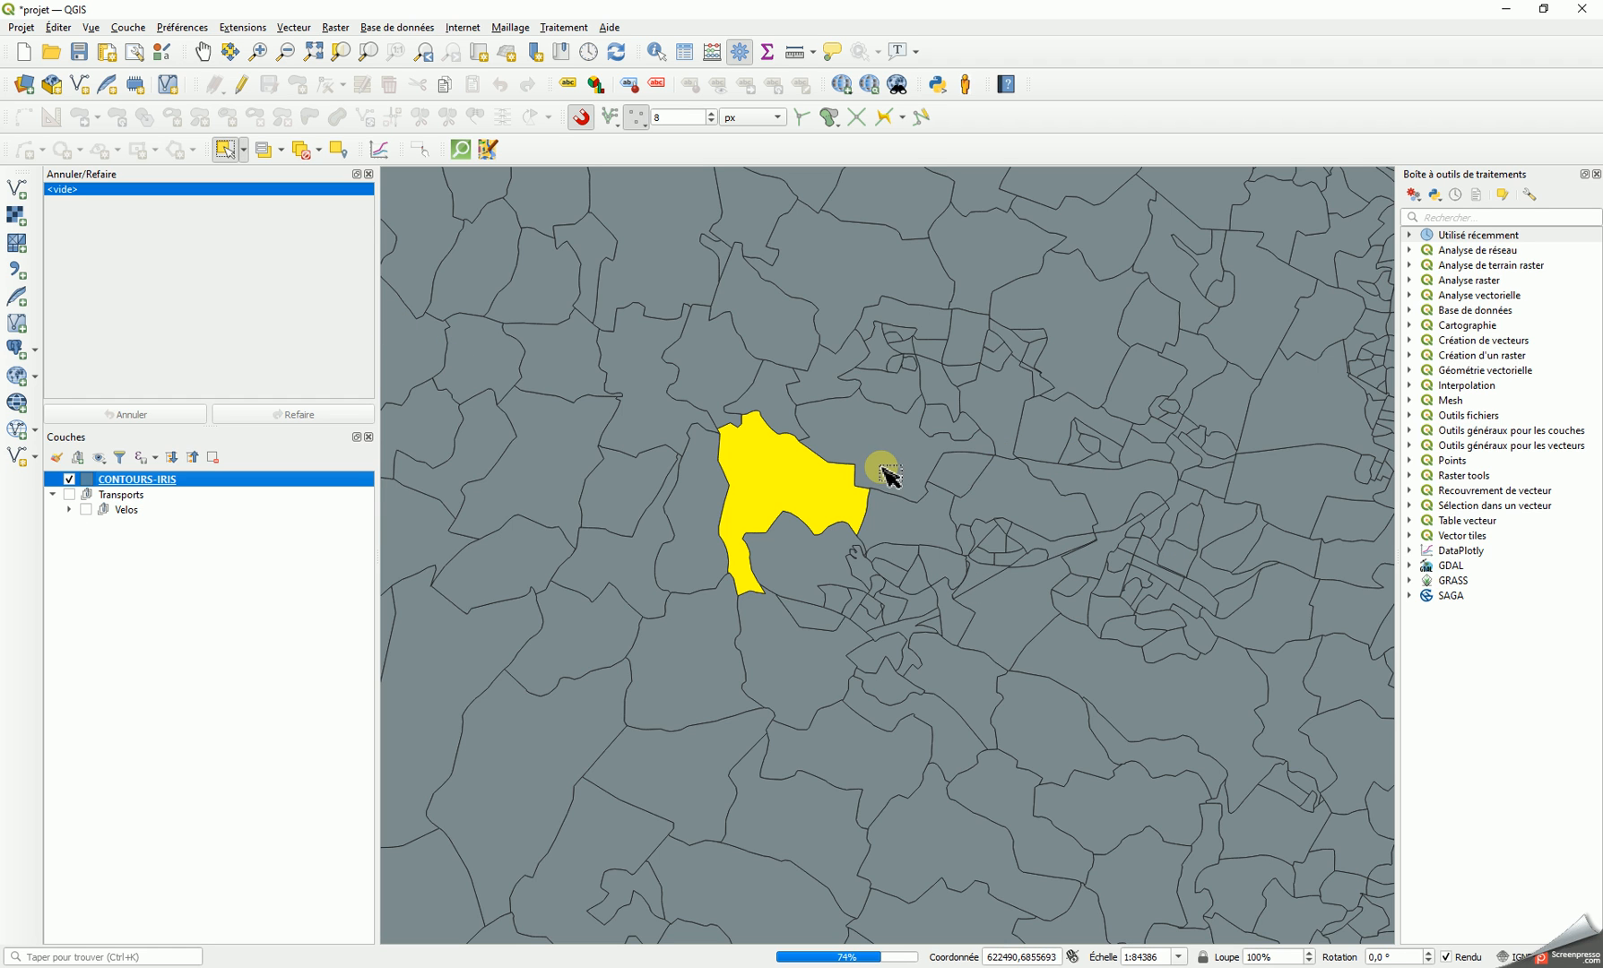
pyautogui.keyDown('shift'); pyautogui.click(881, 436); pyautogui.keyUp('shift')
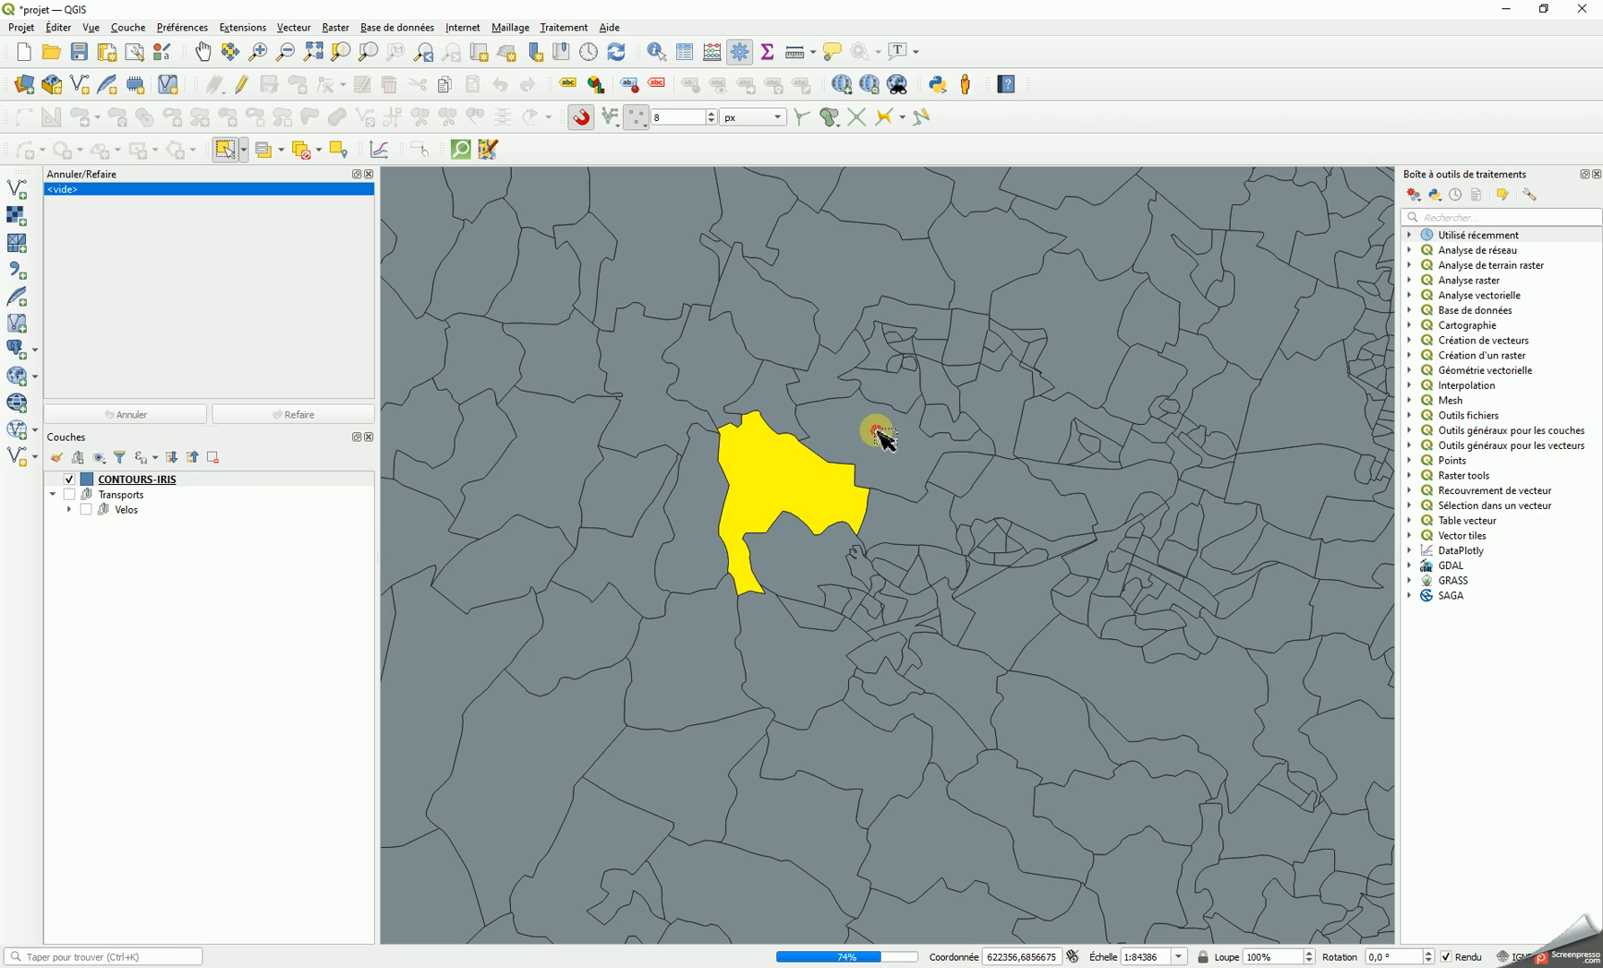
pyautogui.keyDown('shift'); pyautogui.click(764, 393); pyautogui.keyUp('shift')
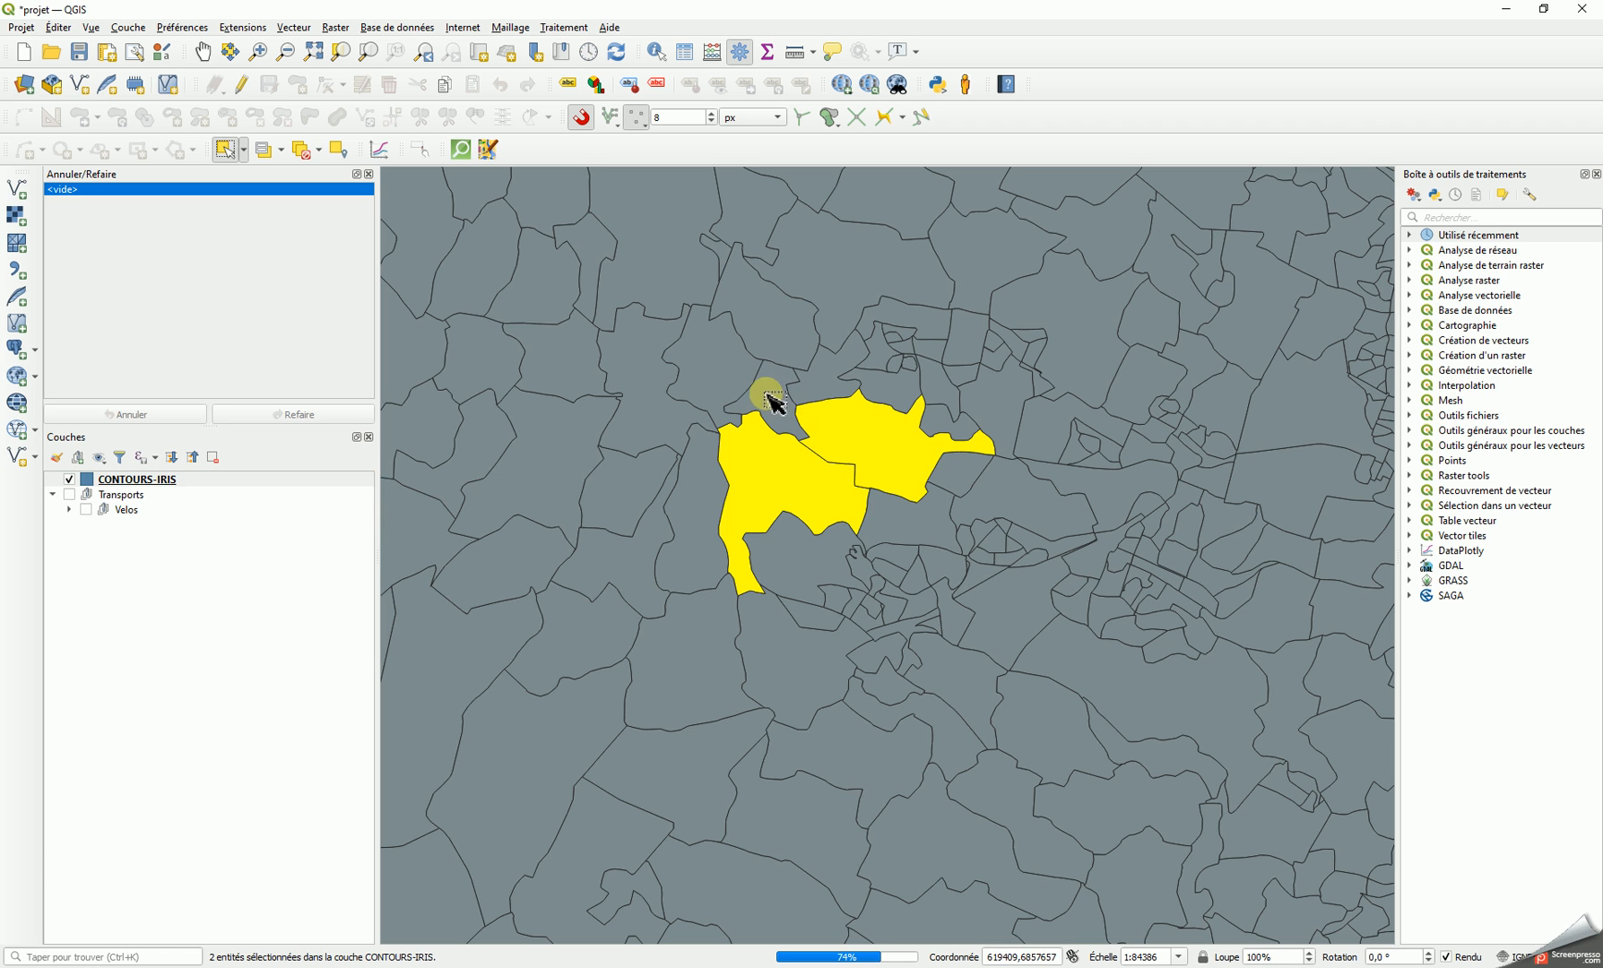
pyautogui.keyDown('shift'); pyautogui.click(723, 391); pyautogui.keyUp('shift')
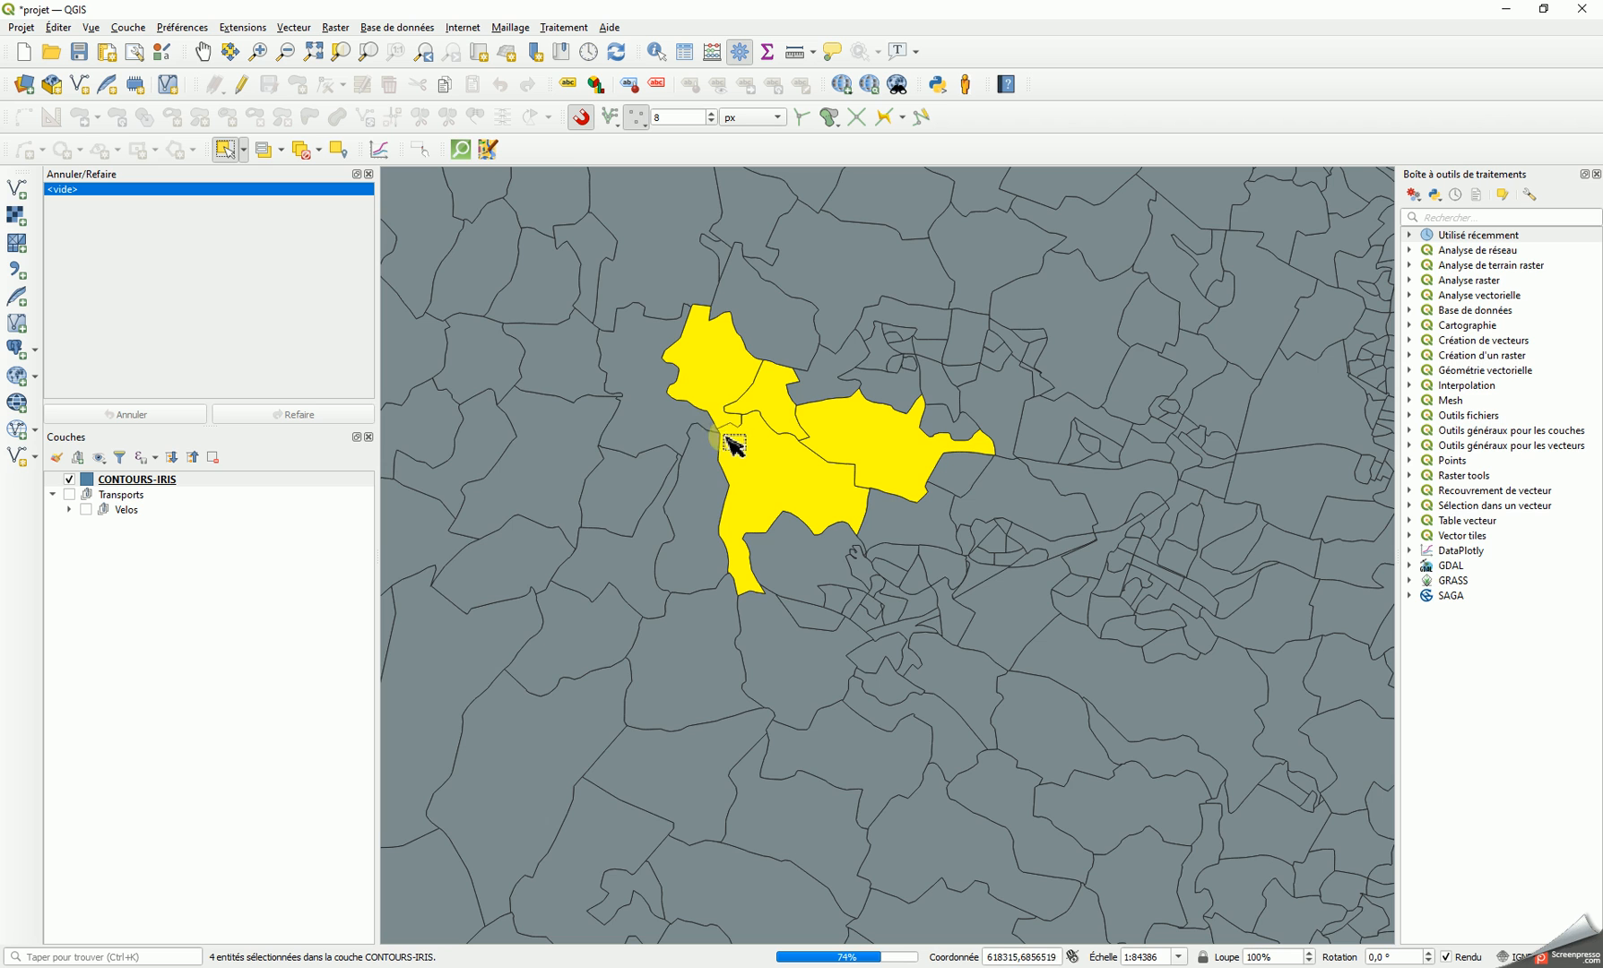
pyautogui.keyDown('shift'); pyautogui.click(717, 461); pyautogui.keyUp('shift')
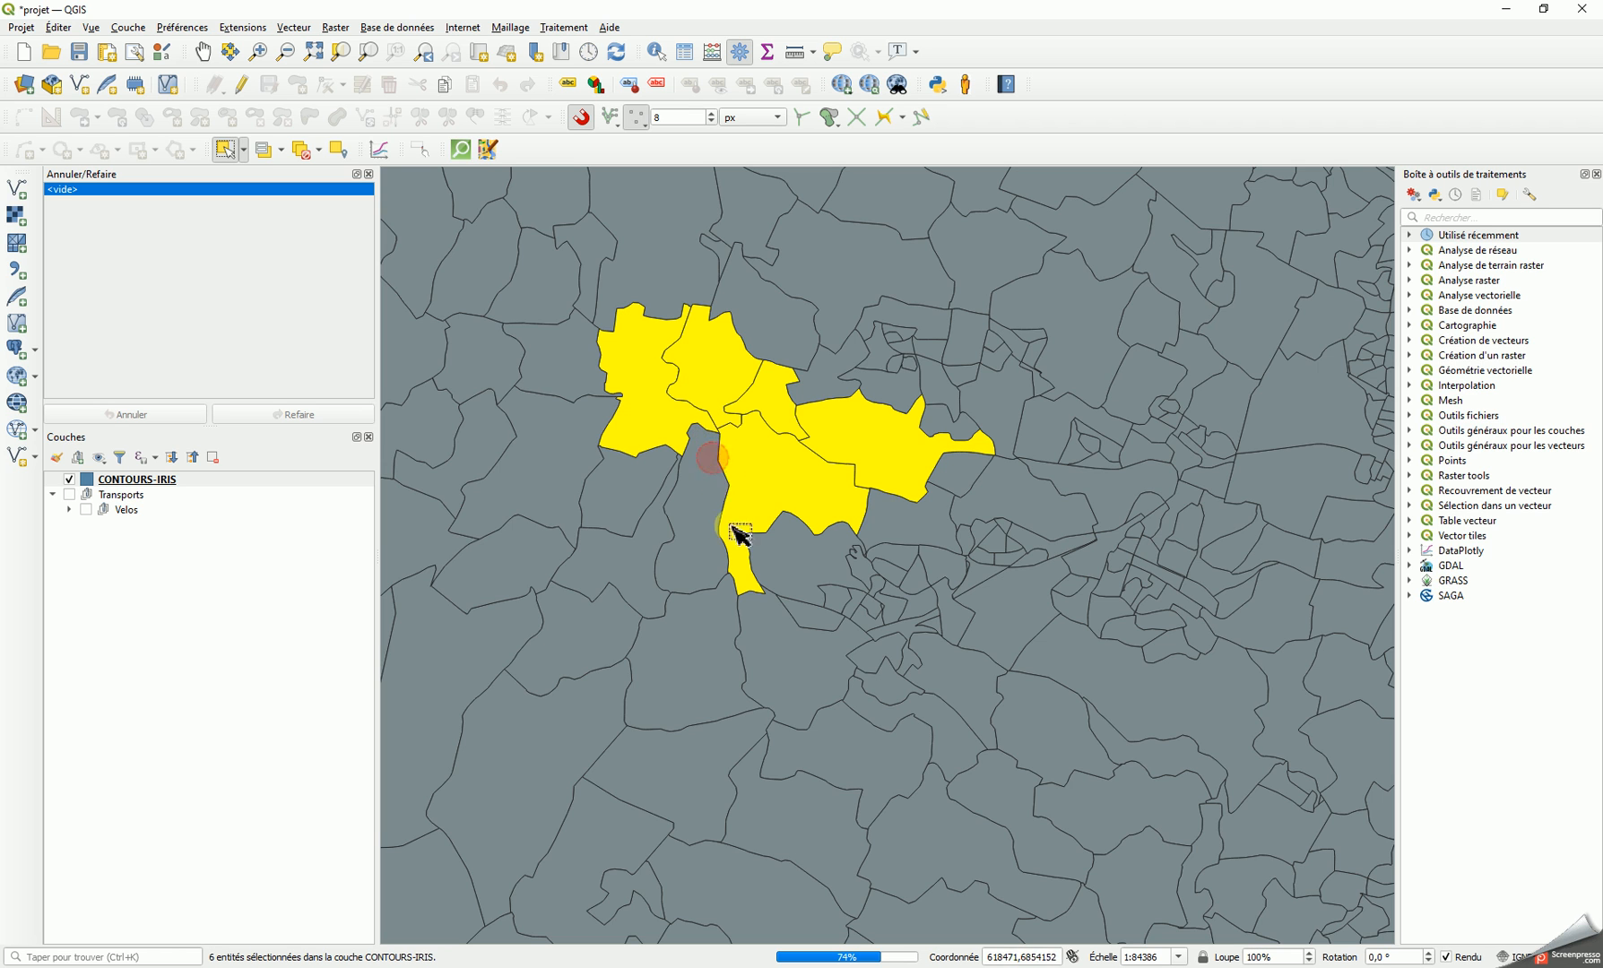
pyautogui.keyDown('shift'); pyautogui.click(724, 602); pyautogui.keyUp('shift')
pyautogui.keyDown('shift'); pyautogui.click(793, 649); pyautogui.keyUp('shift')
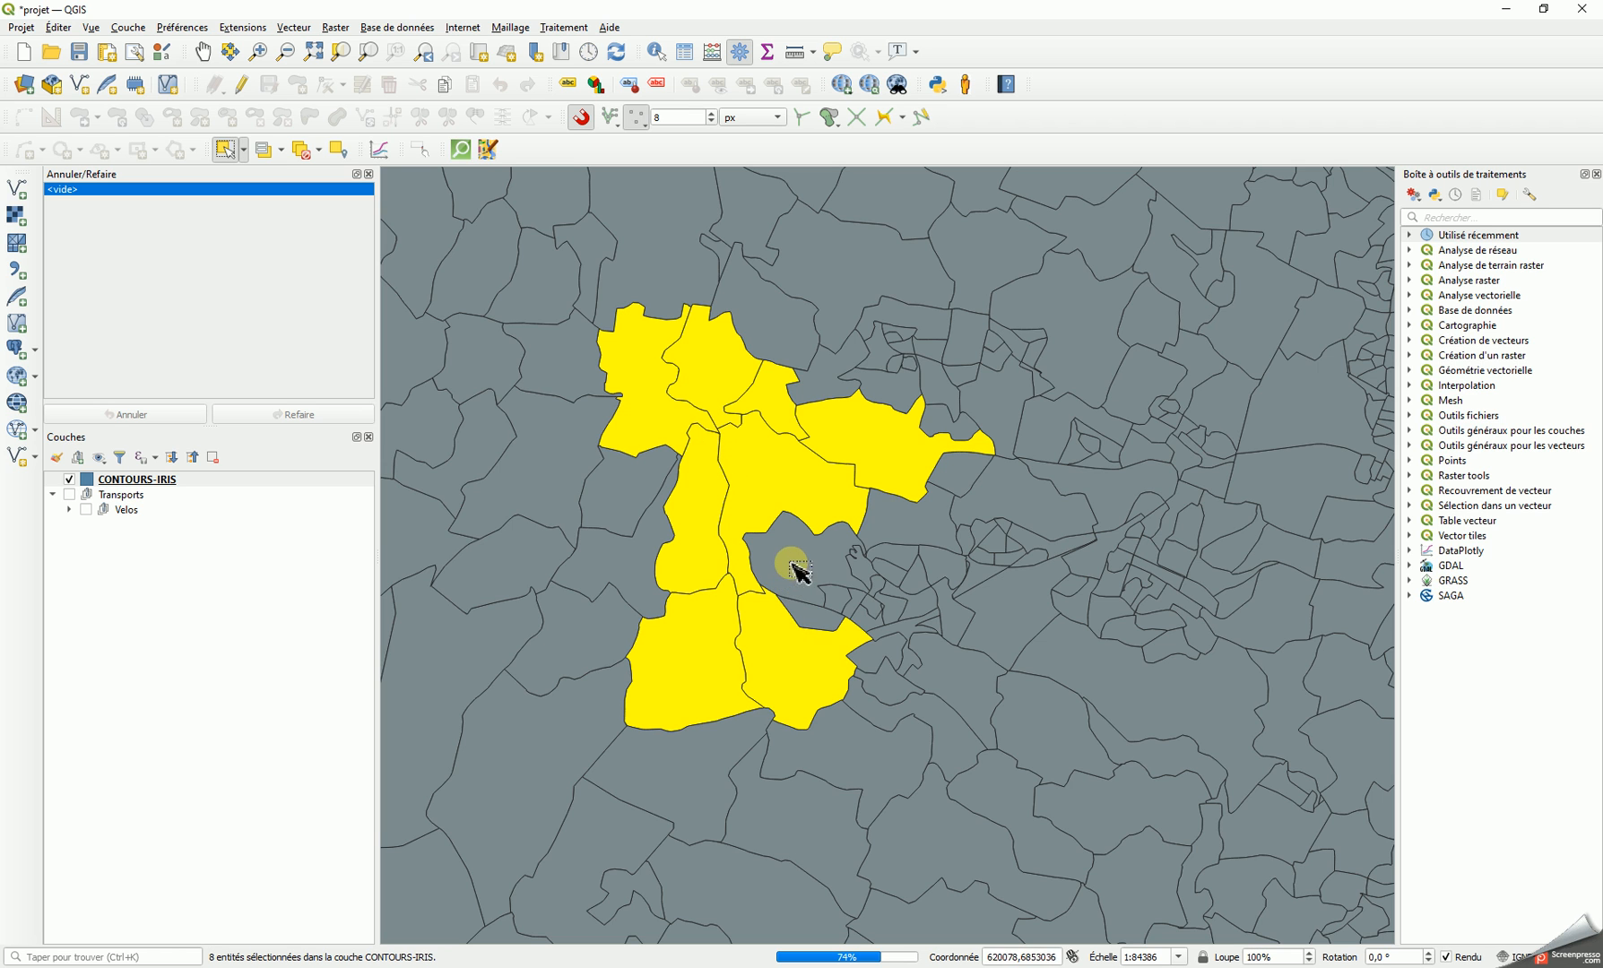
pyautogui.keyDown('shift'); pyautogui.click(787, 562); pyautogui.keyUp('shift')
pyautogui.keyDown('shift'); pyautogui.click(889, 530); pyautogui.keyUp('shift')
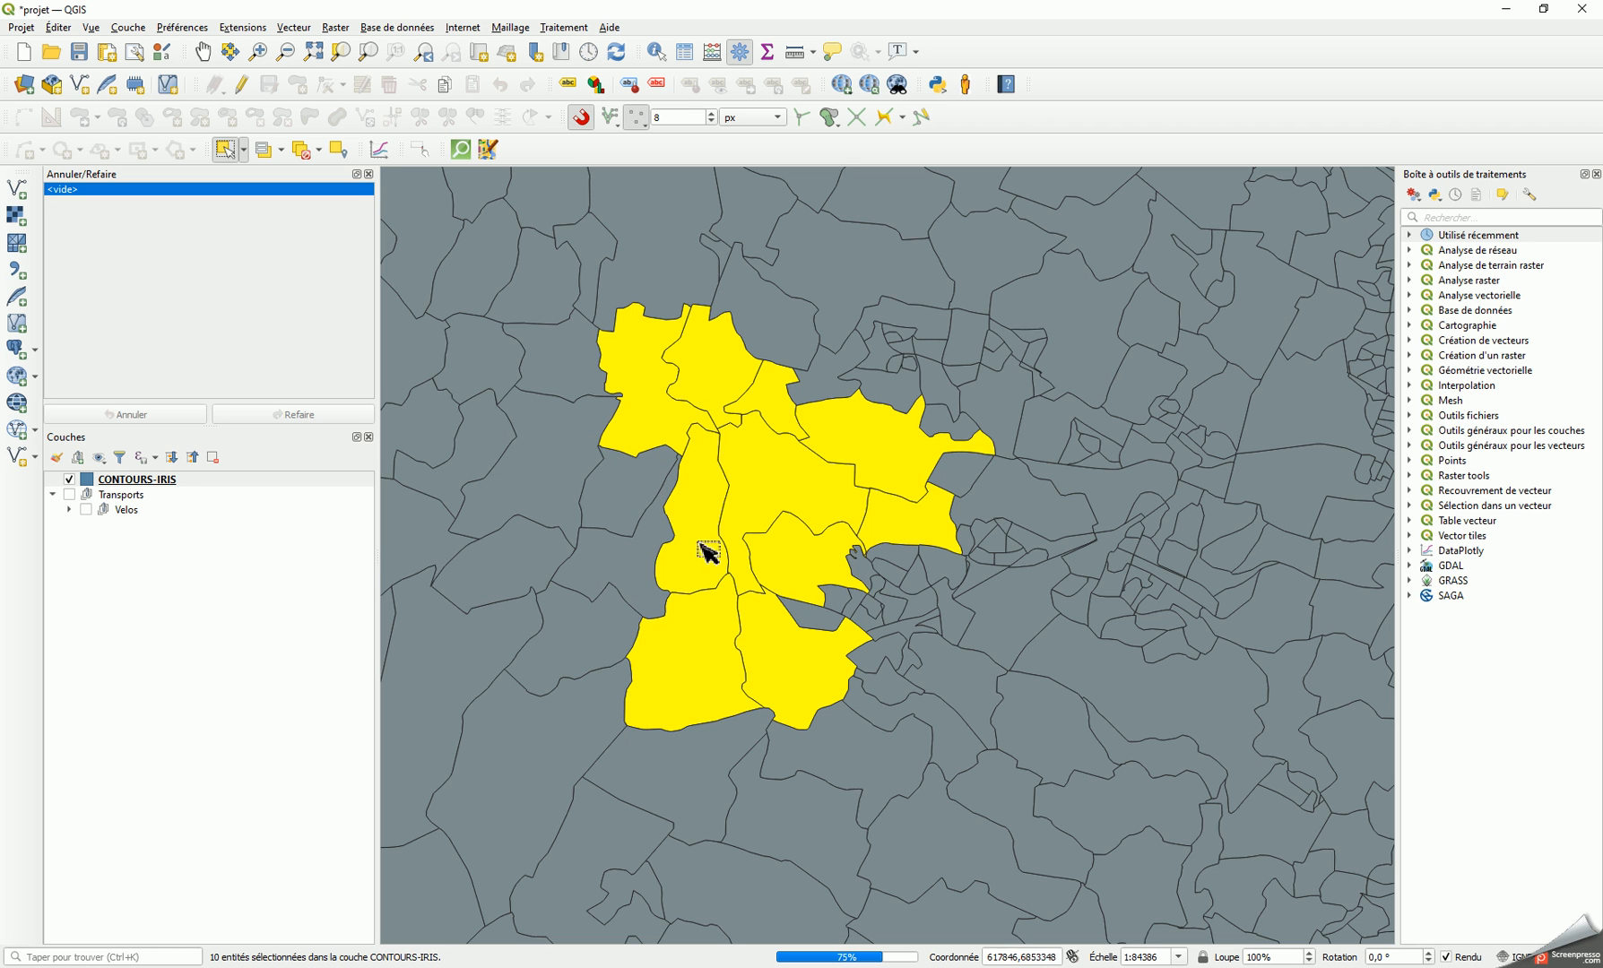
# Add the three polygons along the western edge of the selected area to the selection
pyautogui.keyDown('shift'); pyautogui.click(635, 502); pyautogui.keyUp('shift')
pyautogui.keyDown('shift'); pyautogui.click(628, 567); pyautogui.keyUp('shift')
pyautogui.keyDown('shift'); pyautogui.click(615, 632); pyautogui.keyUp('shift')
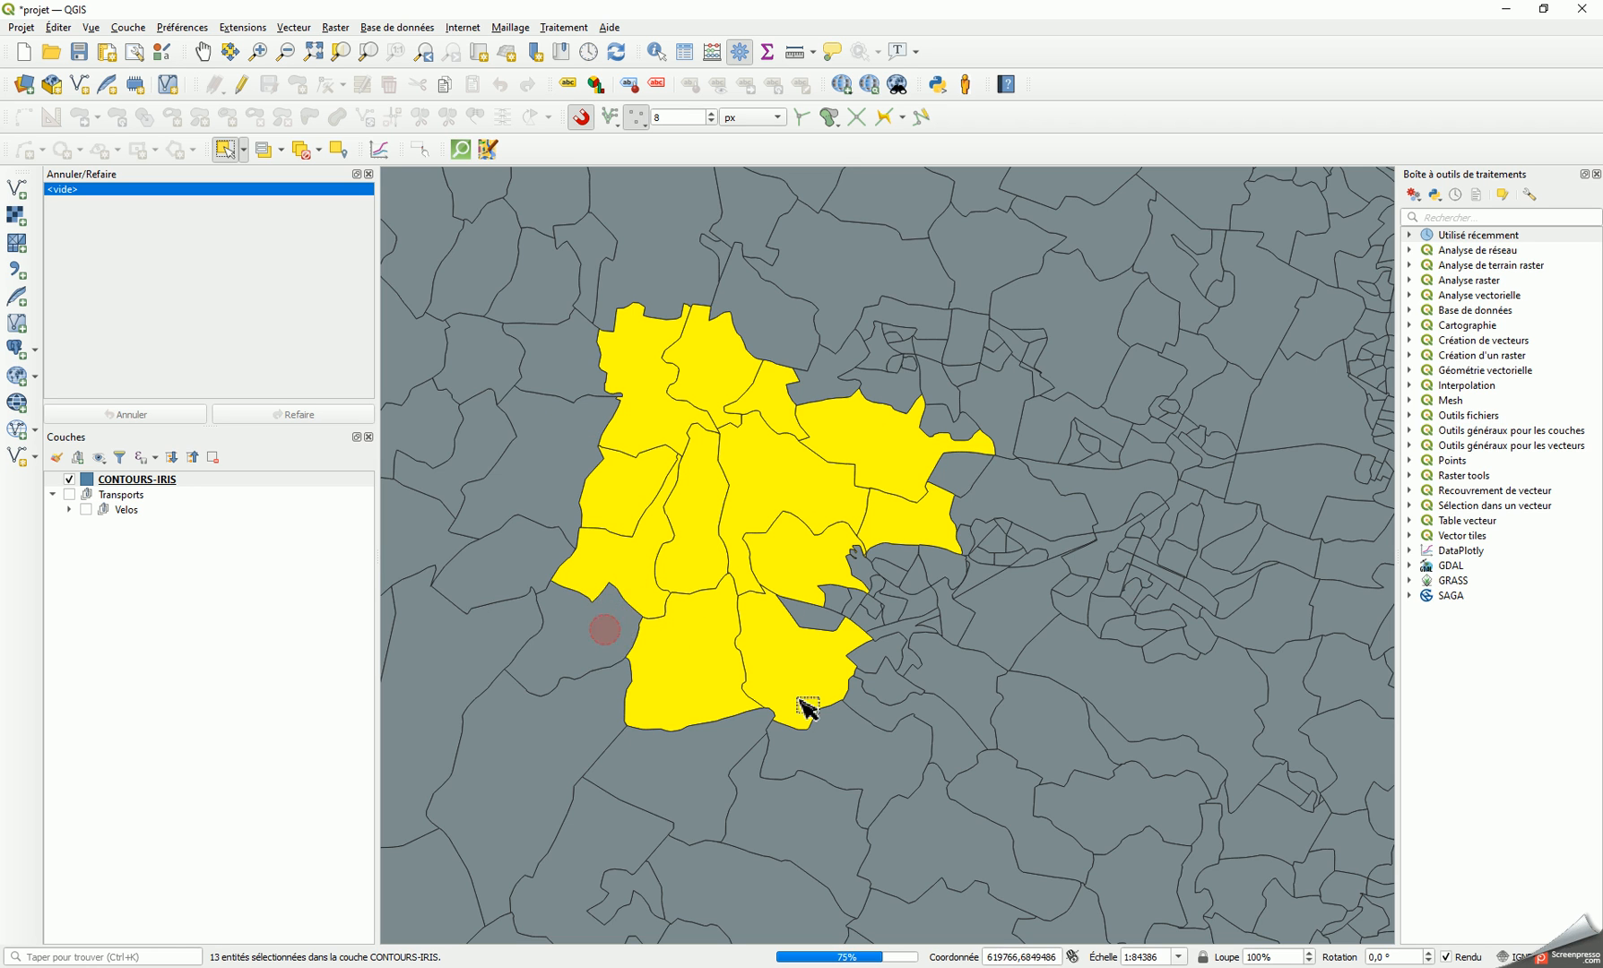
# Add the narrow strip and the cluster of small urban polygons southeast of commune 78321 to the selection
pyautogui.keyDown('shift'); pyautogui.click(832, 625); pyautogui.keyUp('shift')
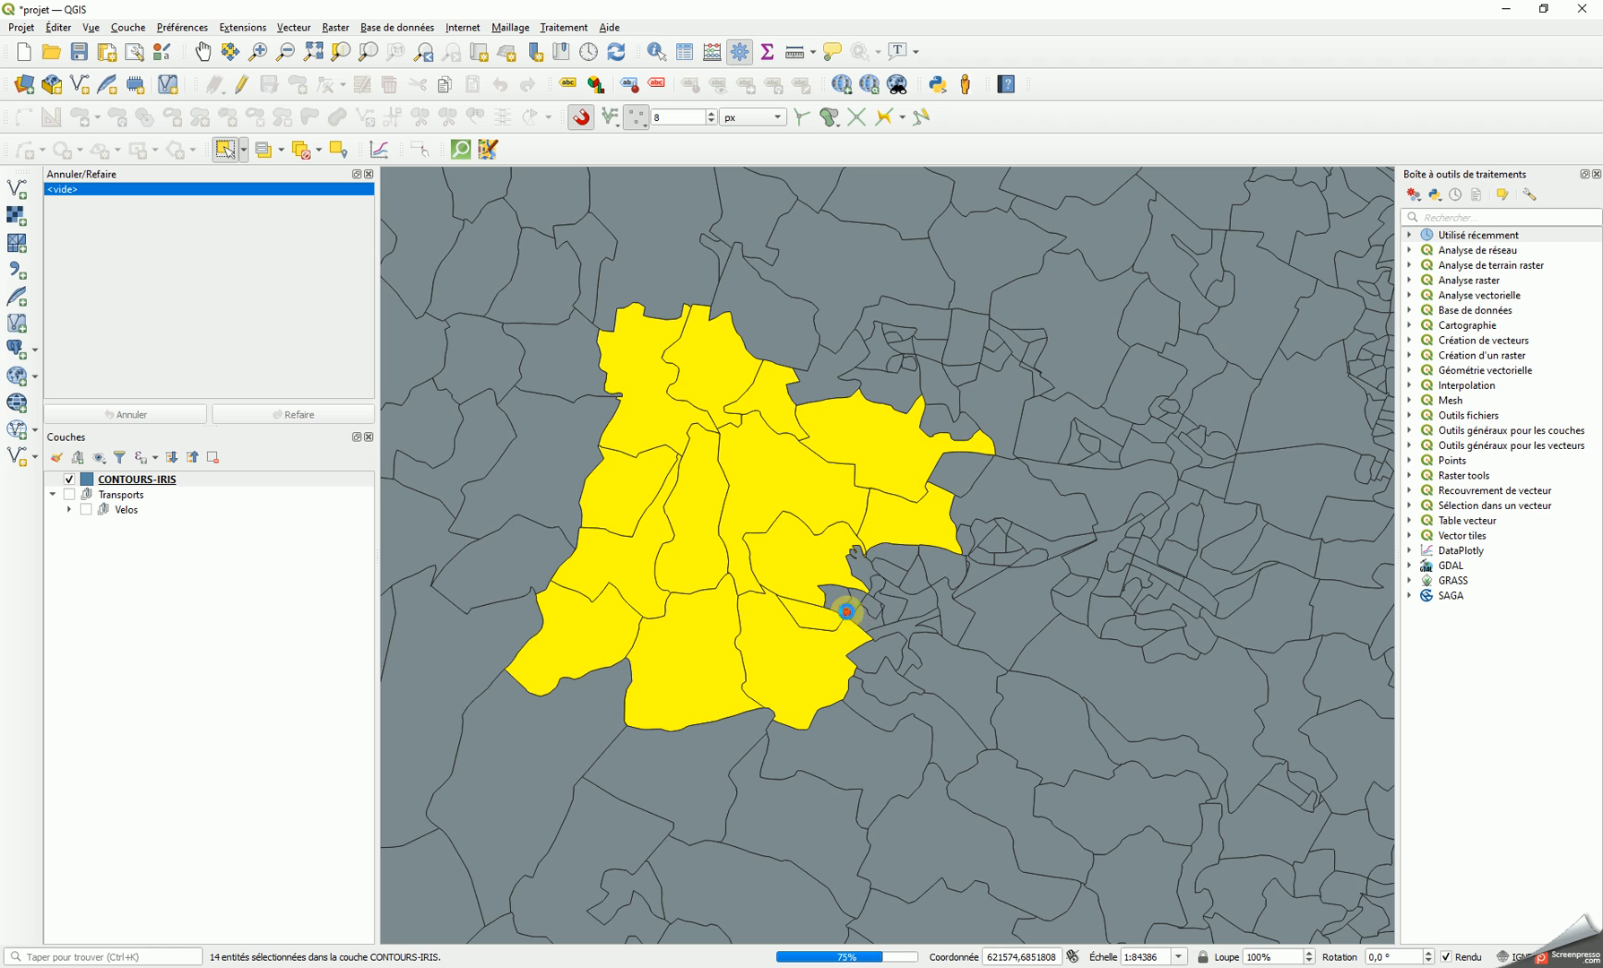
pyautogui.keyDown('shift'); pyautogui.click(841, 599); pyautogui.keyUp('shift')
pyautogui.keyDown('shift'); pyautogui.click(861, 567); pyautogui.keyUp('shift')
pyautogui.keyDown('shift'); pyautogui.click(900, 562); pyautogui.keyUp('shift')
pyautogui.keyDown('shift'); pyautogui.click(899, 574); pyautogui.keyUp('shift')
pyautogui.keyDown('shift'); pyautogui.click(886, 593); pyautogui.keyUp('shift')
pyautogui.keyDown('shift'); pyautogui.click(878, 592); pyautogui.keyUp('shift')
pyautogui.keyDown('shift'); pyautogui.click(878, 595); pyautogui.keyUp('shift')
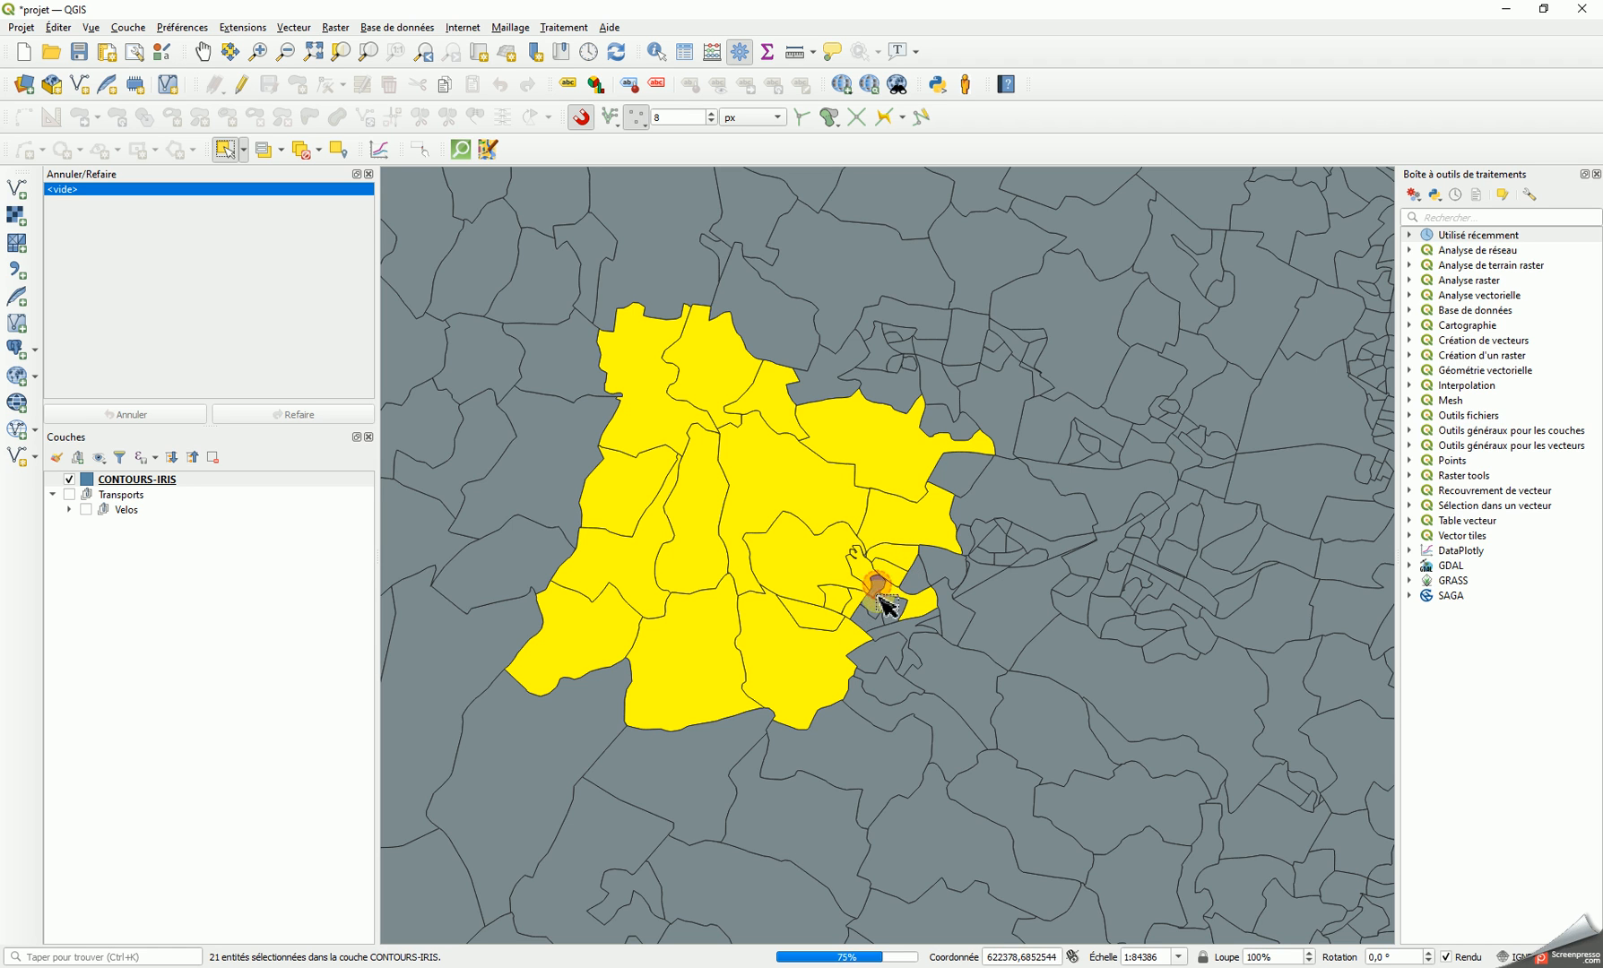
pyautogui.keyDown('shift'); pyautogui.click(876, 608); pyautogui.keyUp('shift')
pyautogui.keyDown('shift'); pyautogui.click(891, 614); pyautogui.keyUp('shift')
pyautogui.keyDown('shift'); pyautogui.click(875, 624); pyautogui.keyUp('shift')
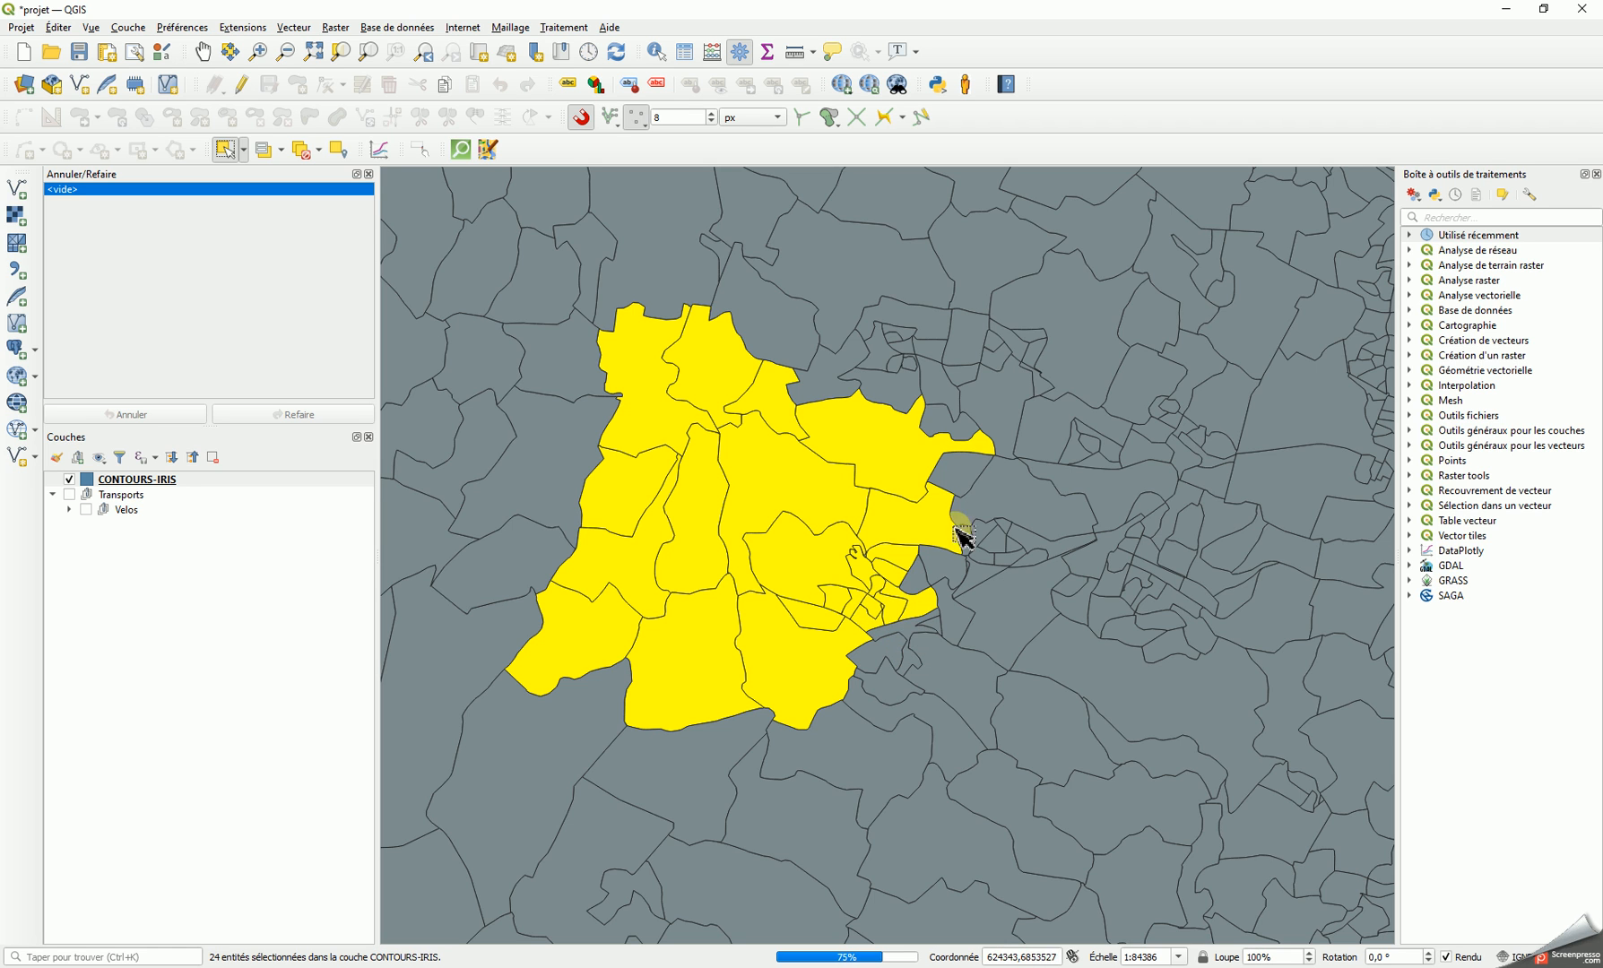
# Add the polygons along the northern and northeastern edges of the selected area to the selection
pyautogui.keyDown('shift'); pyautogui.click(817, 394); pyautogui.keyUp('shift')
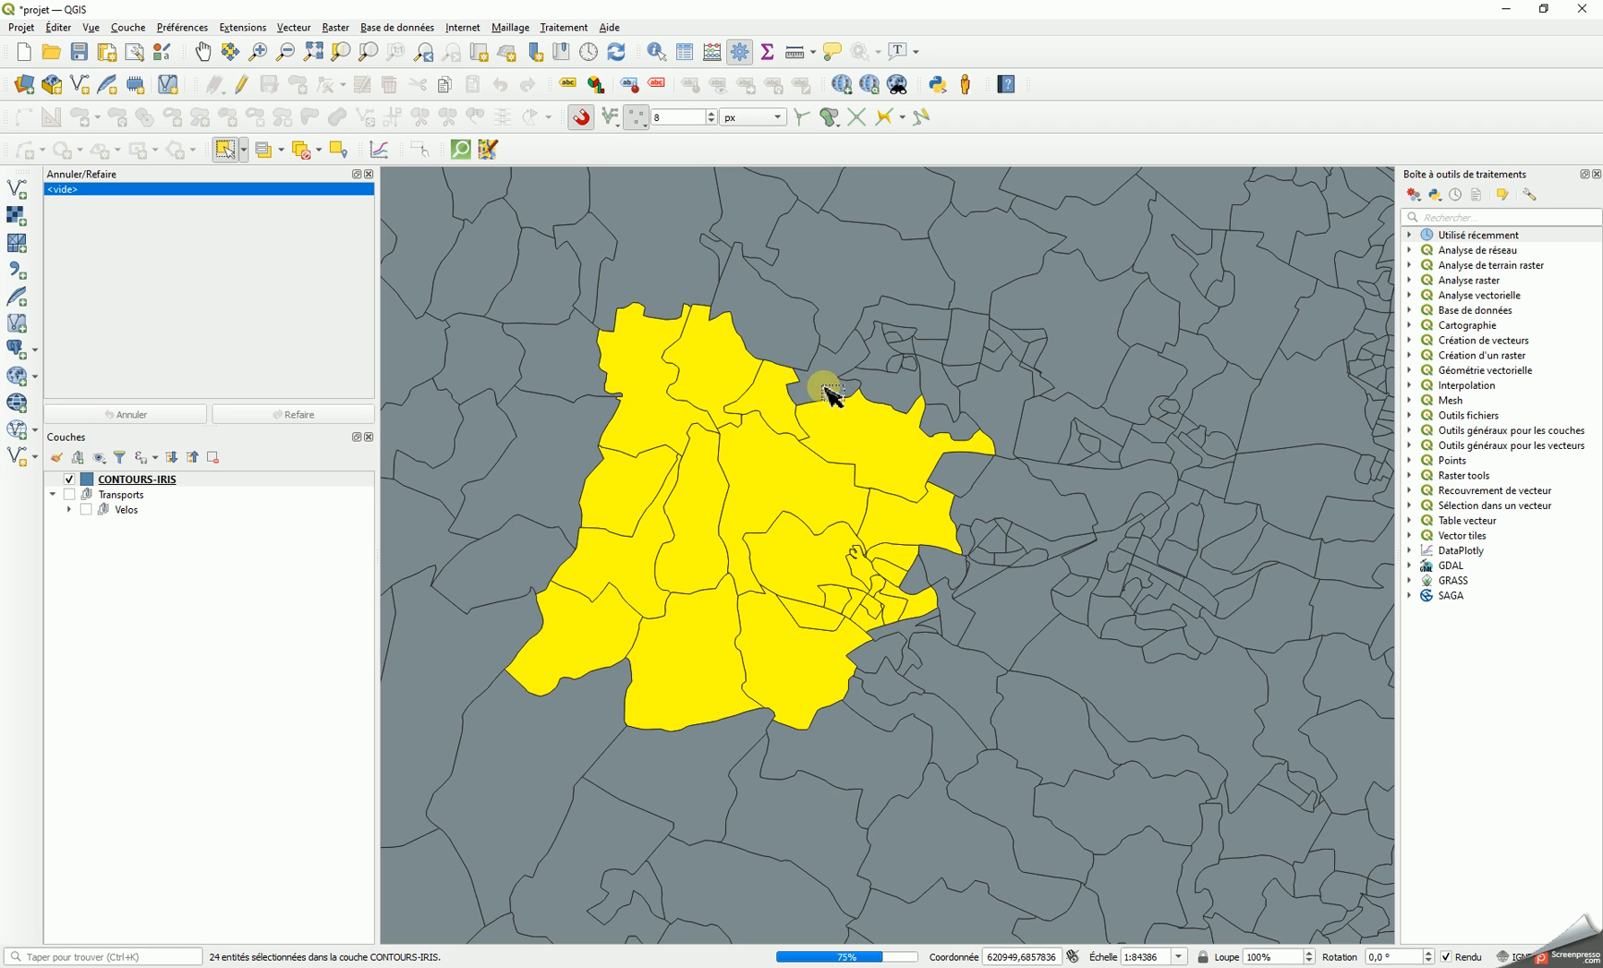
pyautogui.keyDown('shift'); pyautogui.click(961, 478); pyautogui.keyUp('shift')
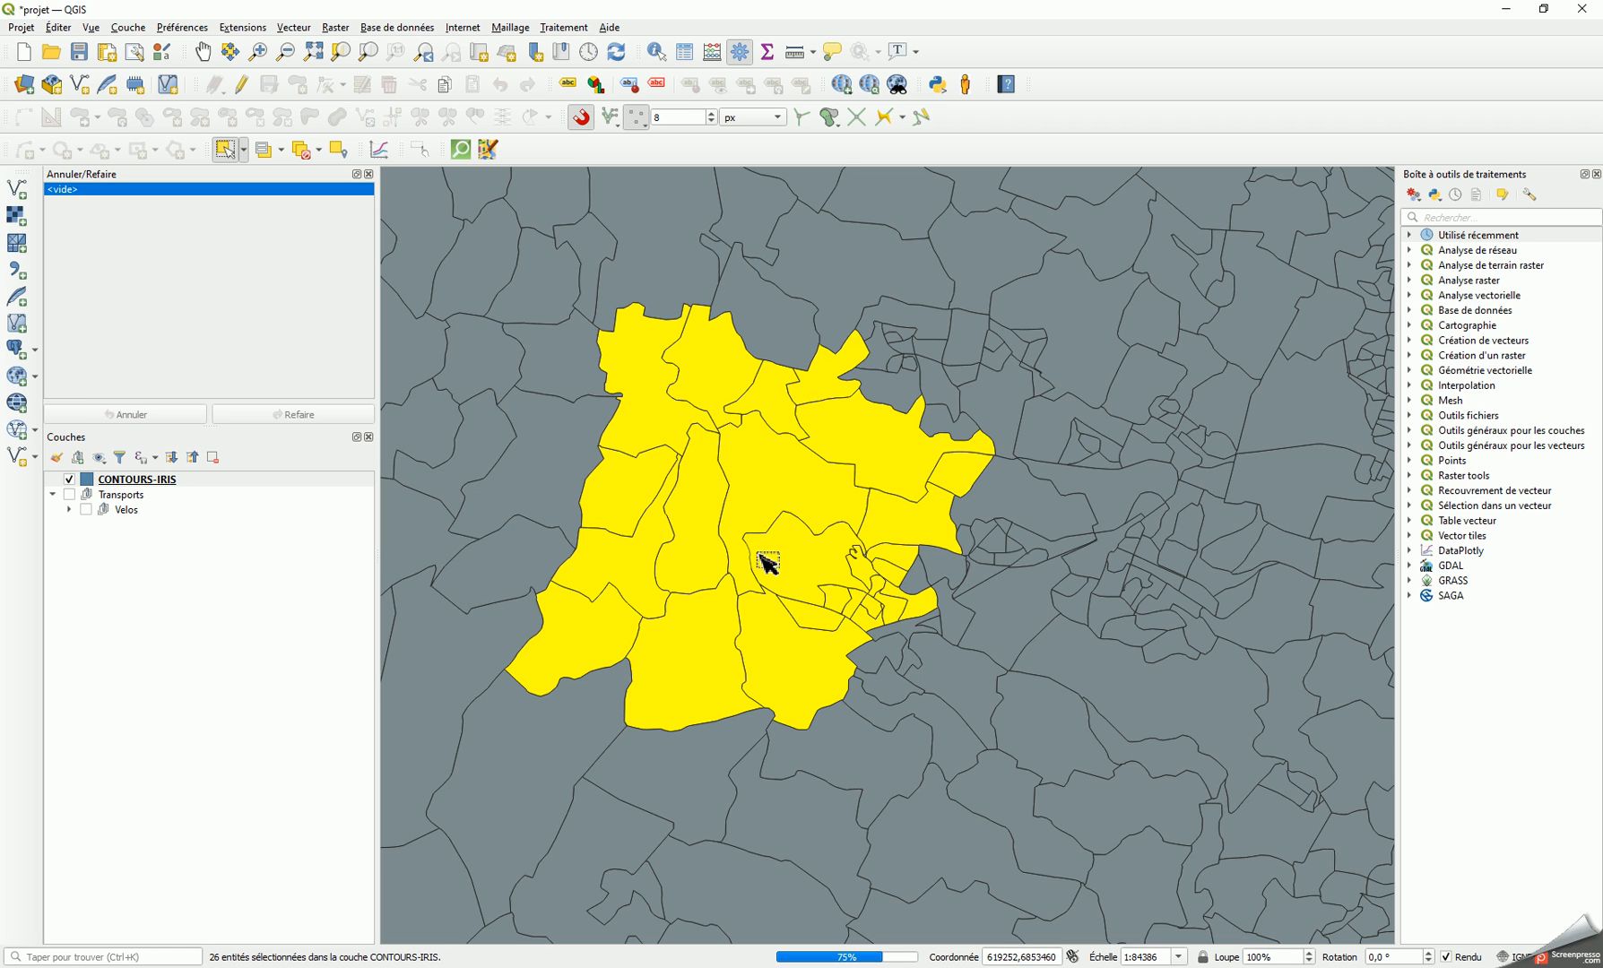
pyautogui.keyDown('shift'); pyautogui.click(956, 647); pyautogui.keyUp('shift')
pyautogui.keyDown('shift'); pyautogui.click(922, 426); pyautogui.keyUp('shift')
pyautogui.keyDown('shift'); pyautogui.click(934, 421); pyautogui.keyUp('shift')
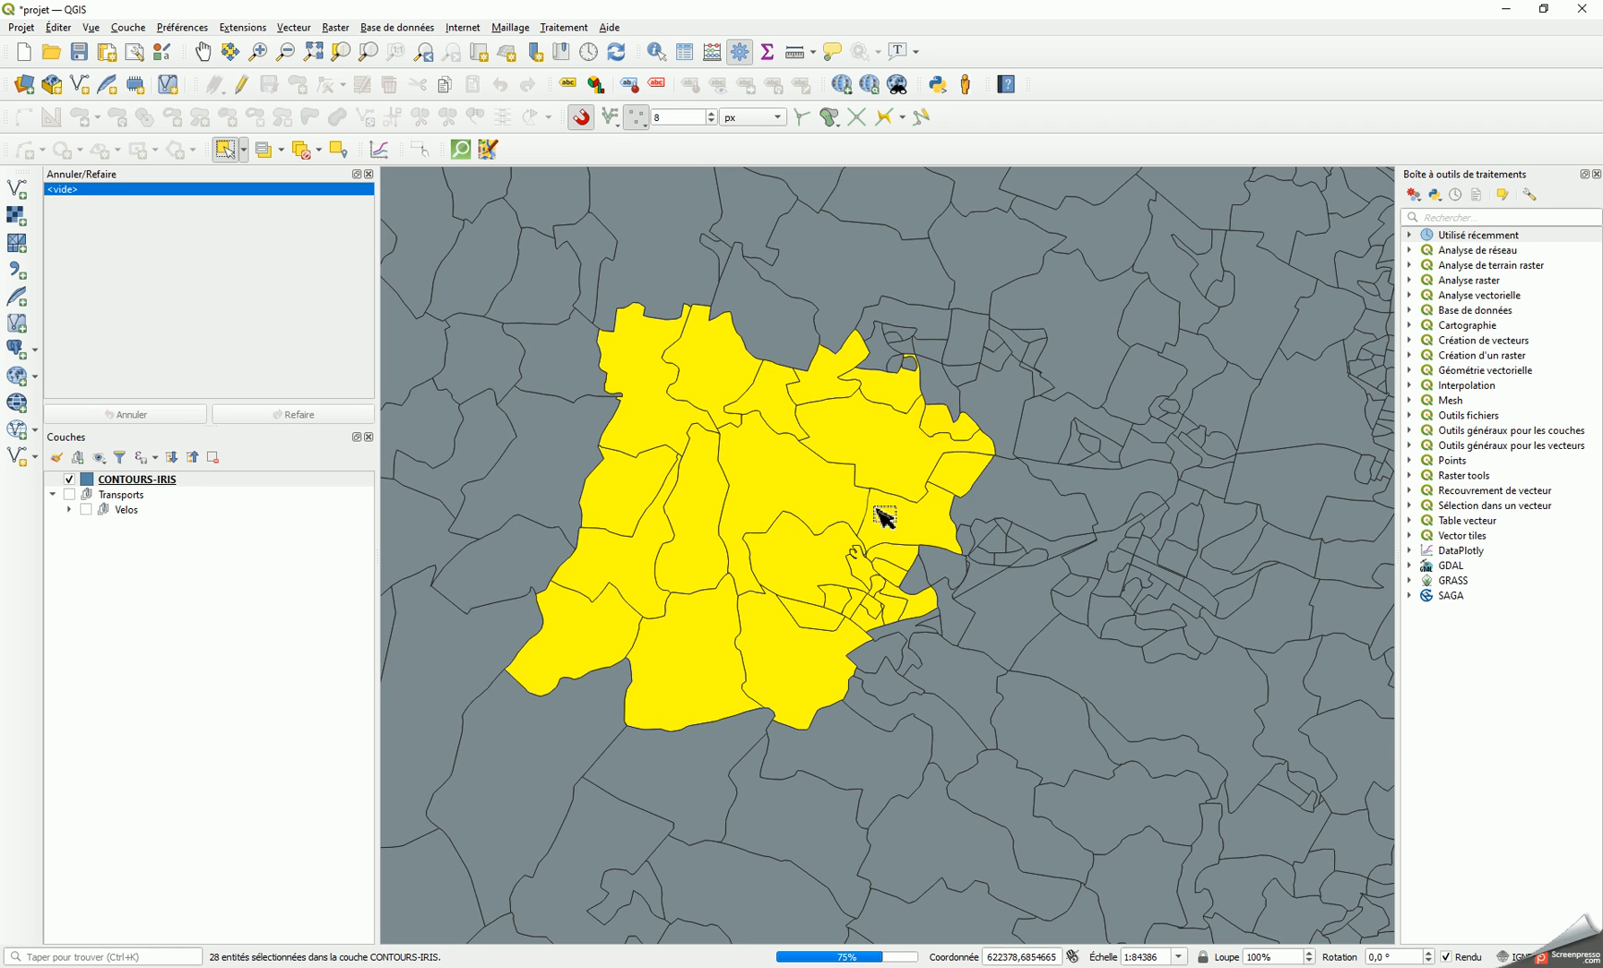
# Add the remaining eastern and southeastern border polygons to the selection, leaving out the elongated one extending furthest southeast
pyautogui.keyDown('shift'); pyautogui.click(882, 636); pyautogui.keyUp('shift')
pyautogui.keyDown('shift'); pyautogui.click(876, 669); pyautogui.keyUp('shift')
pyautogui.keyDown('shift'); pyautogui.click(877, 694); pyautogui.keyUp('shift')
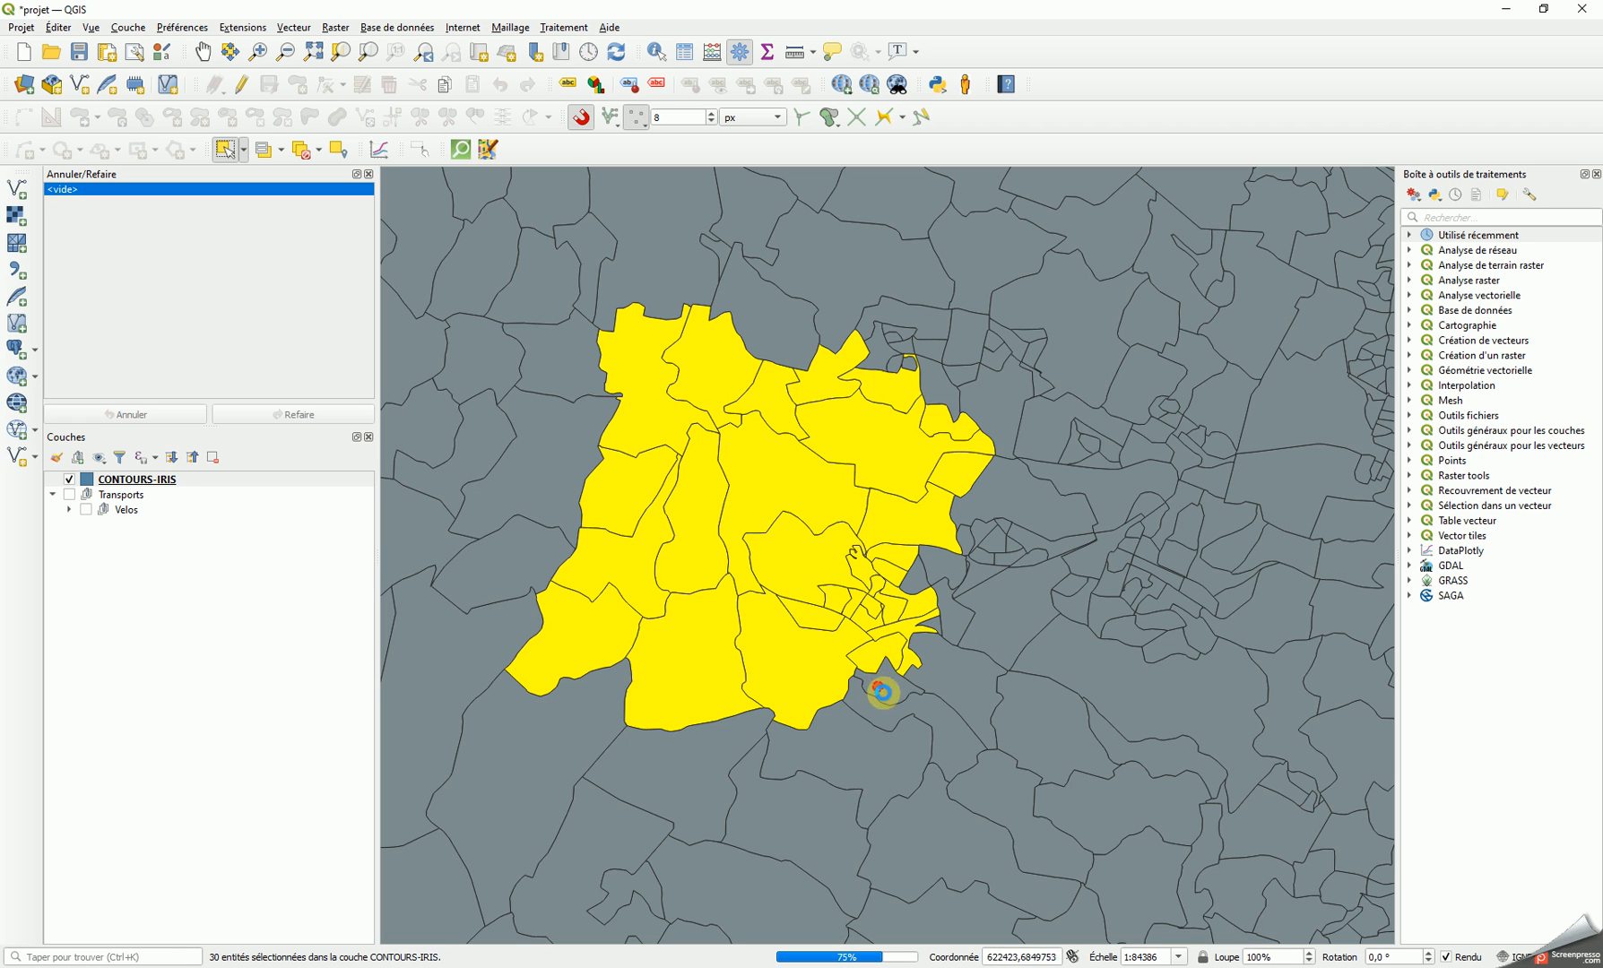
pyautogui.keyDown('shift'); pyautogui.click(914, 580); pyautogui.keyUp('shift')
pyautogui.keyDown('shift'); pyautogui.click(942, 570); pyautogui.keyUp('shift')
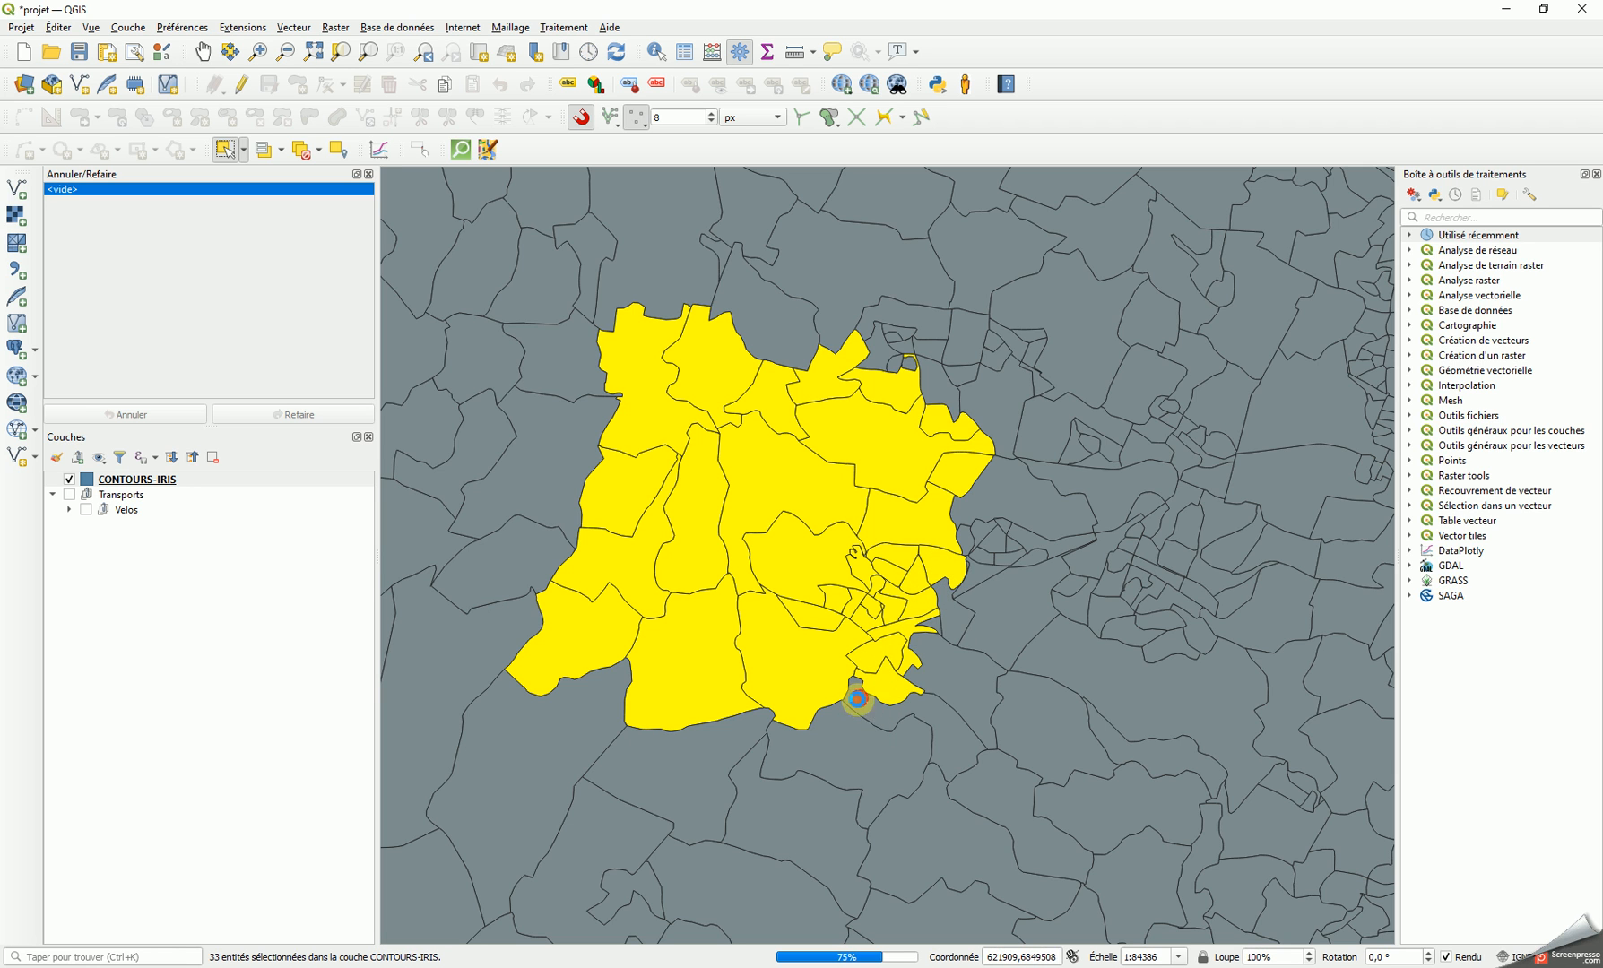
pyautogui.keyDown('shift'); pyautogui.click(862, 706); pyautogui.keyUp('shift')
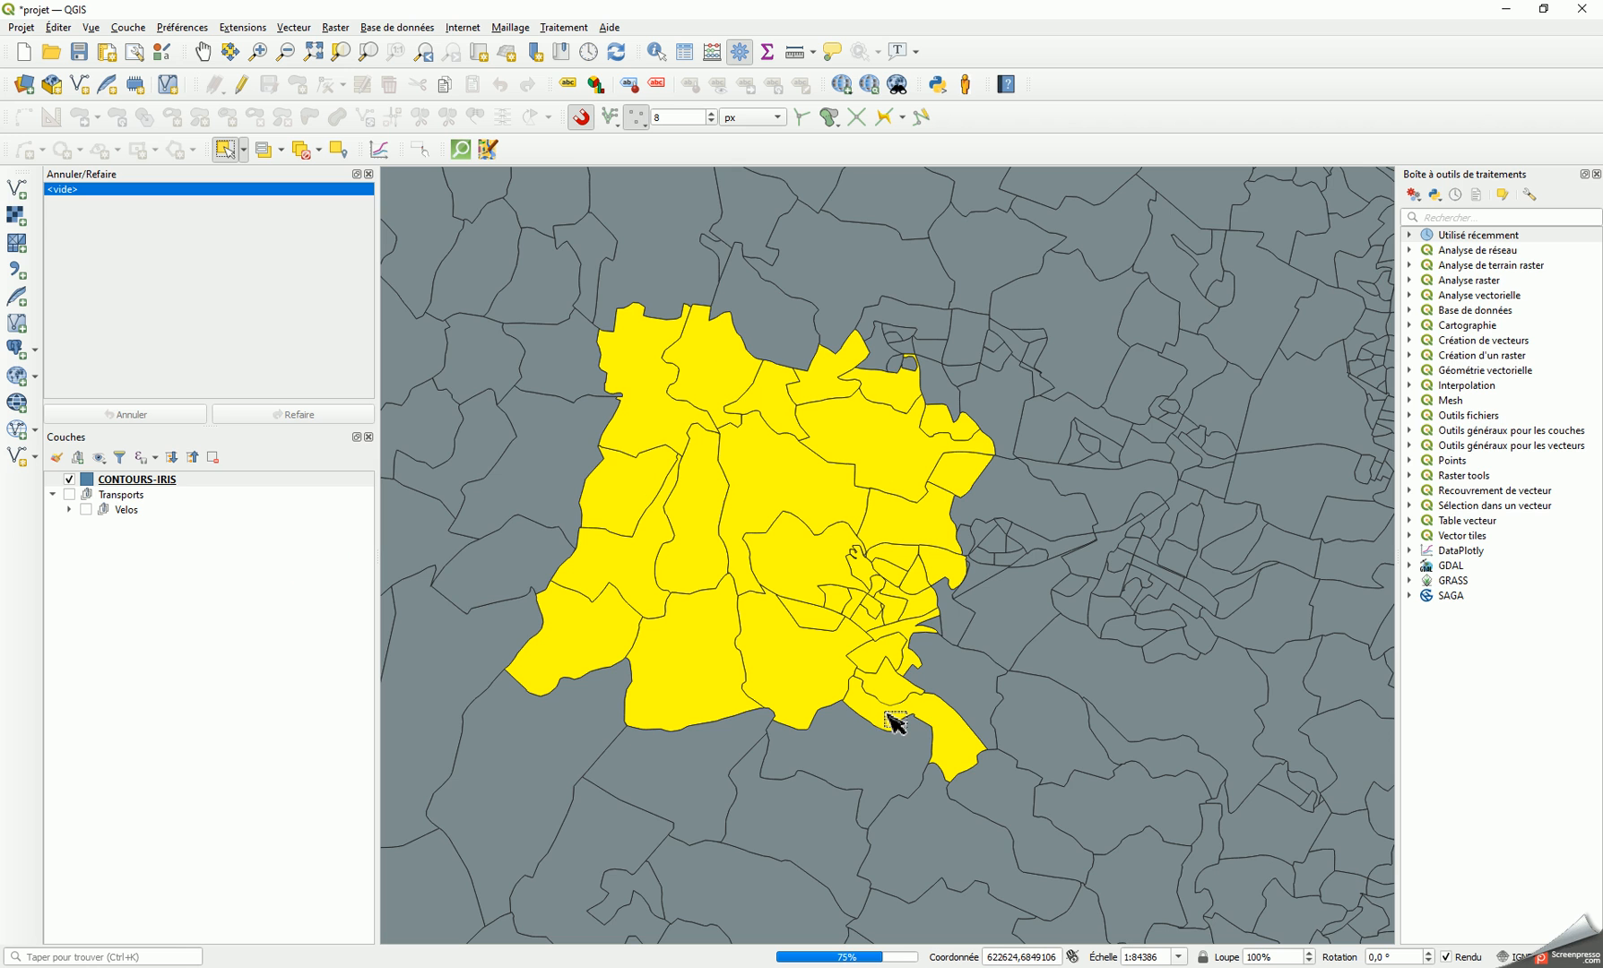
pyautogui.keyDown('ctrl'); pyautogui.click(890, 715); pyautogui.keyUp('ctrl')
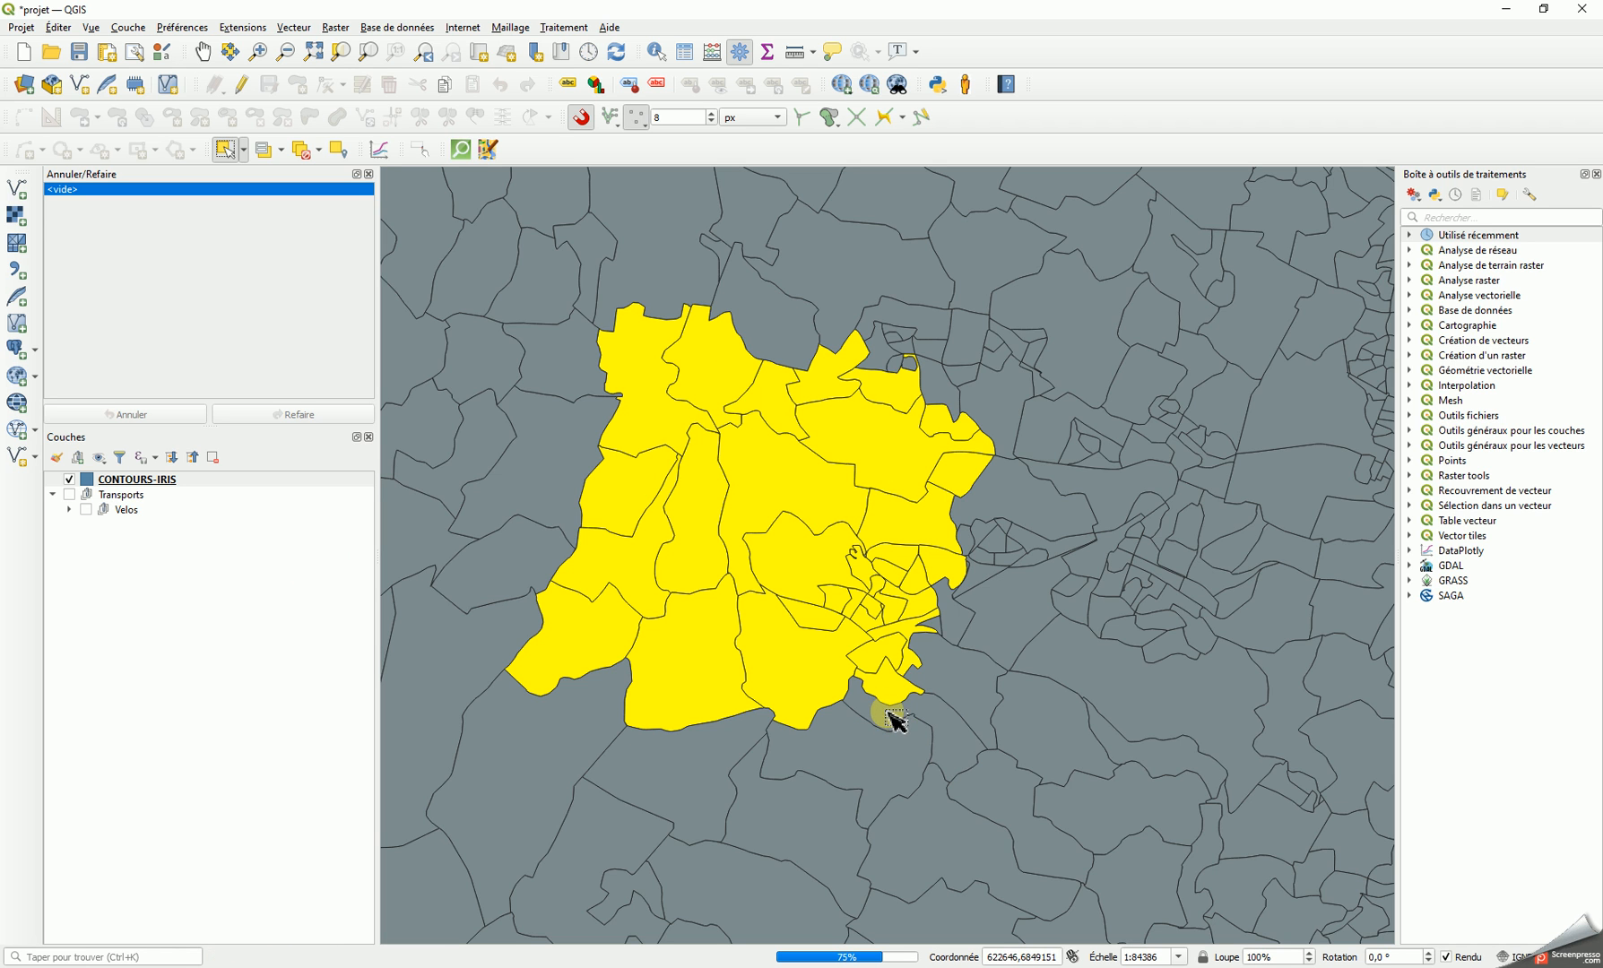
# Set up an export of the CONTOURS-IRIS layer in ESRI Shapefile format, limited to the selected features
pyautogui.rightClick(158, 488)
pyautogui.moveTo(268, 789)
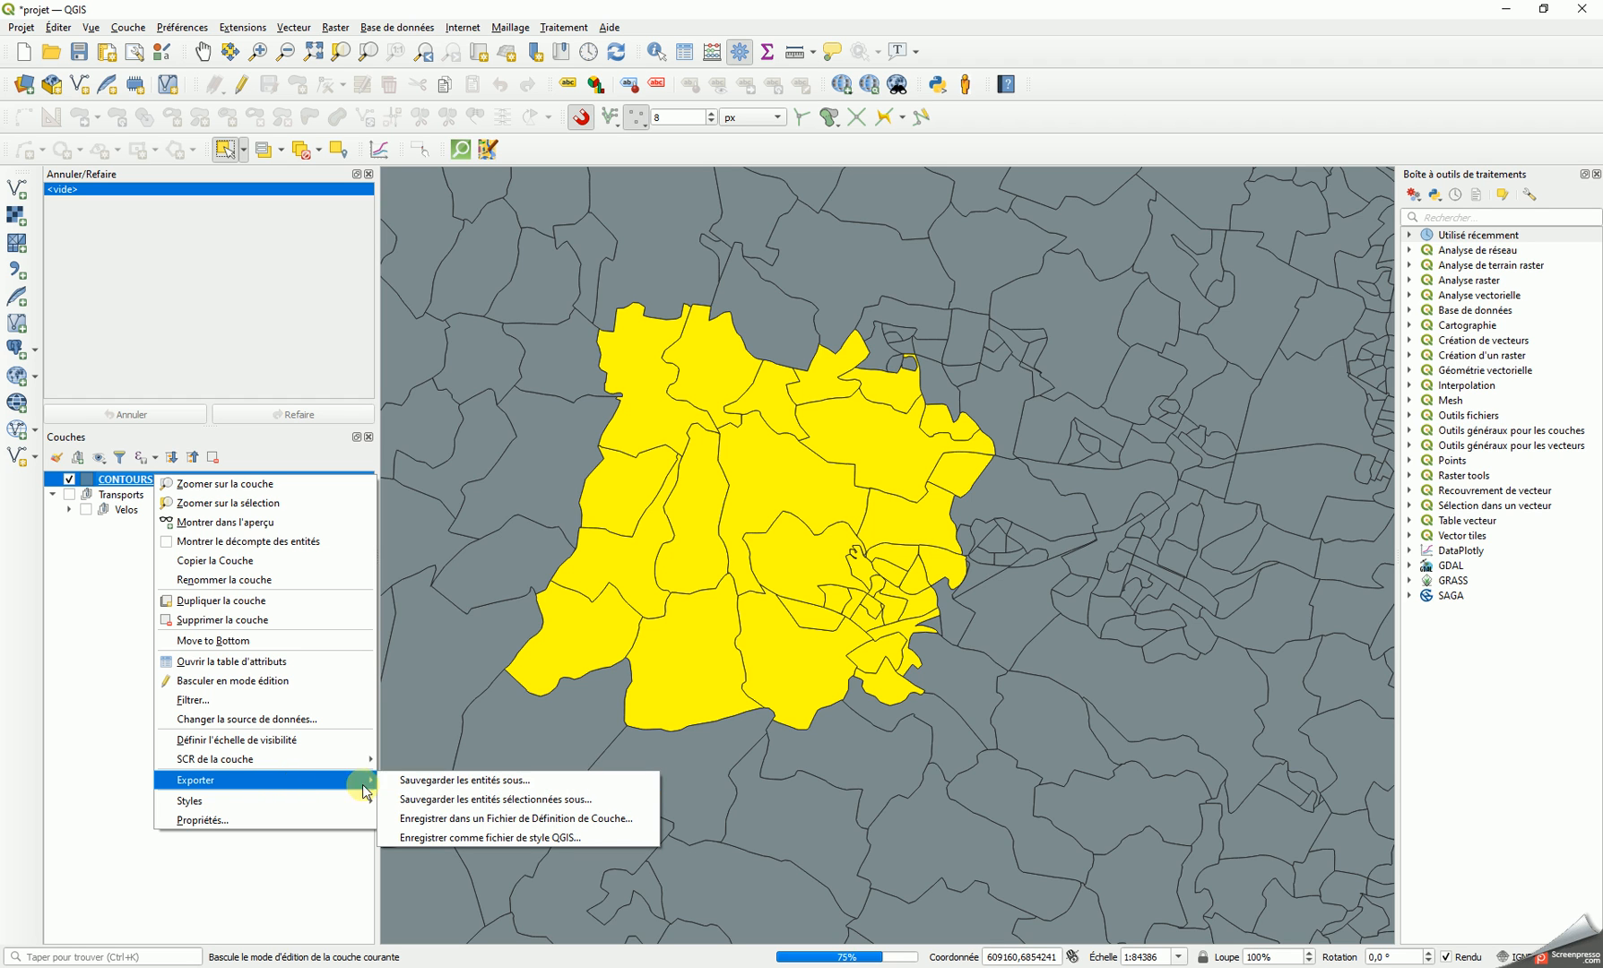
pyautogui.click(438, 782)
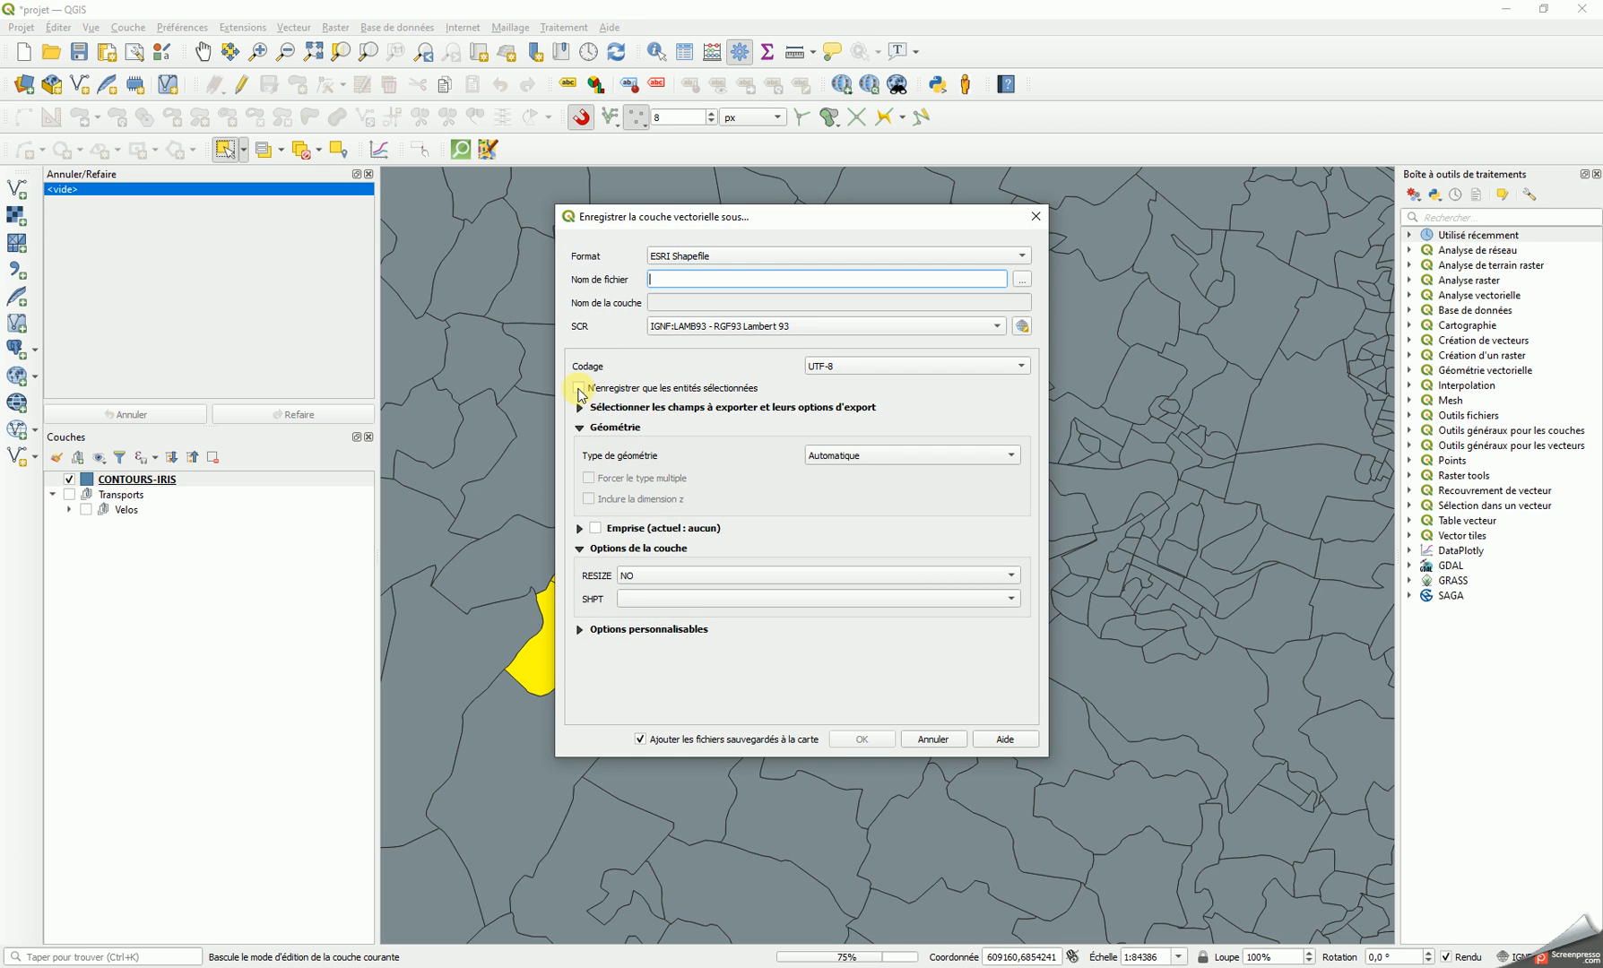
pyautogui.click(579, 392)
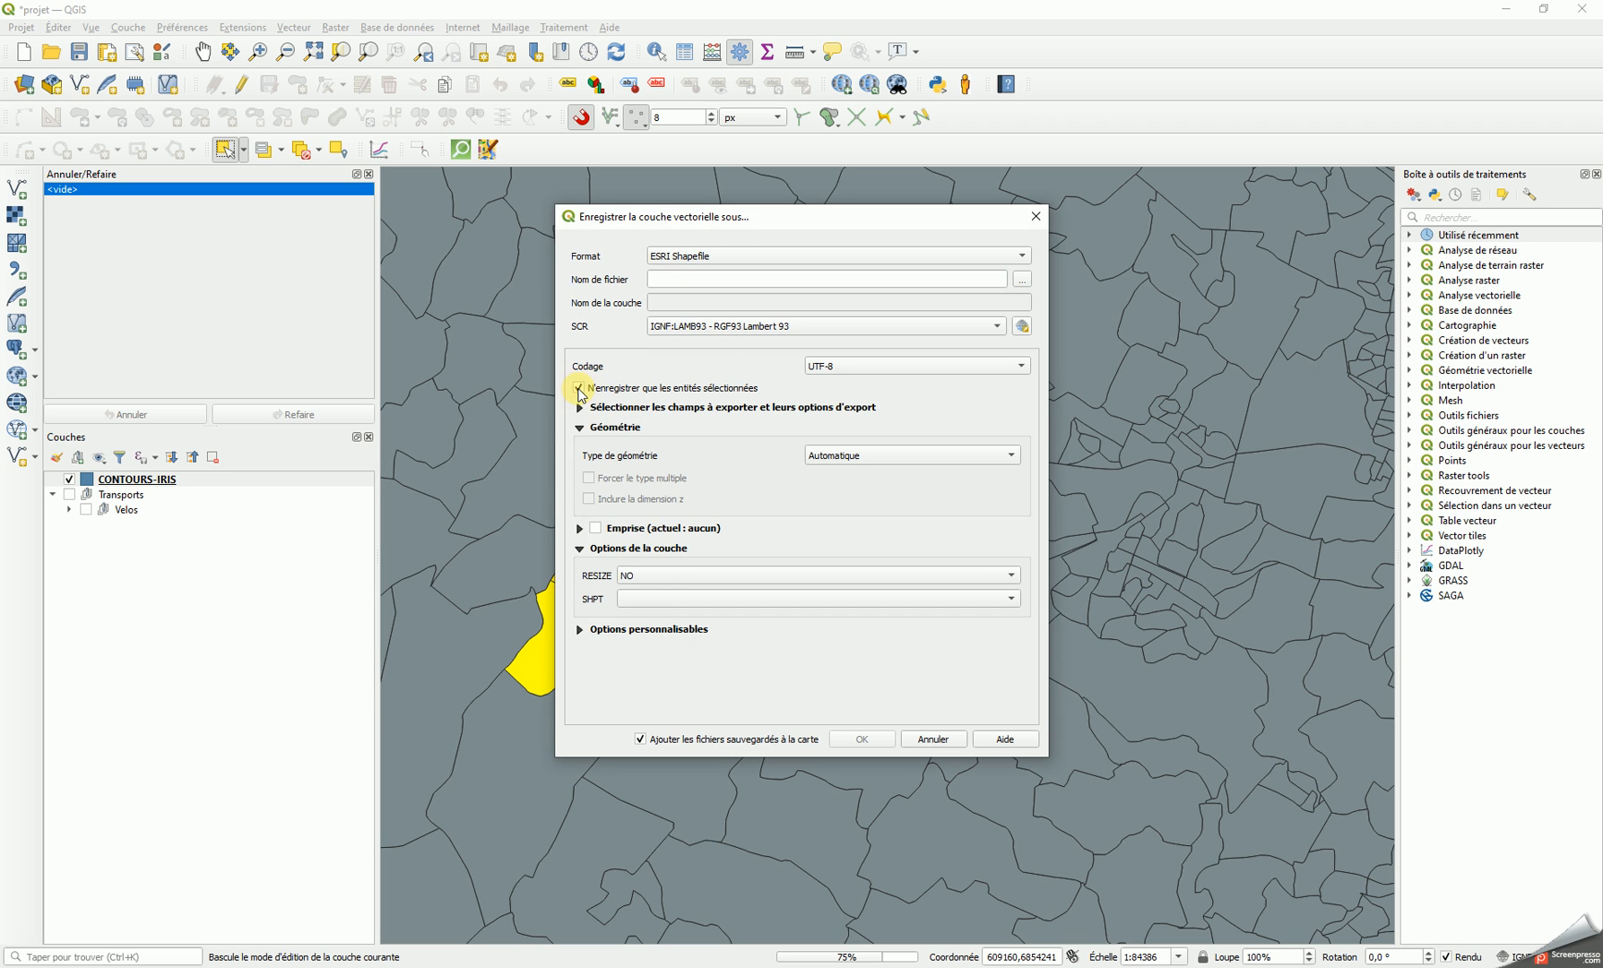
pyautogui.click(711, 260)
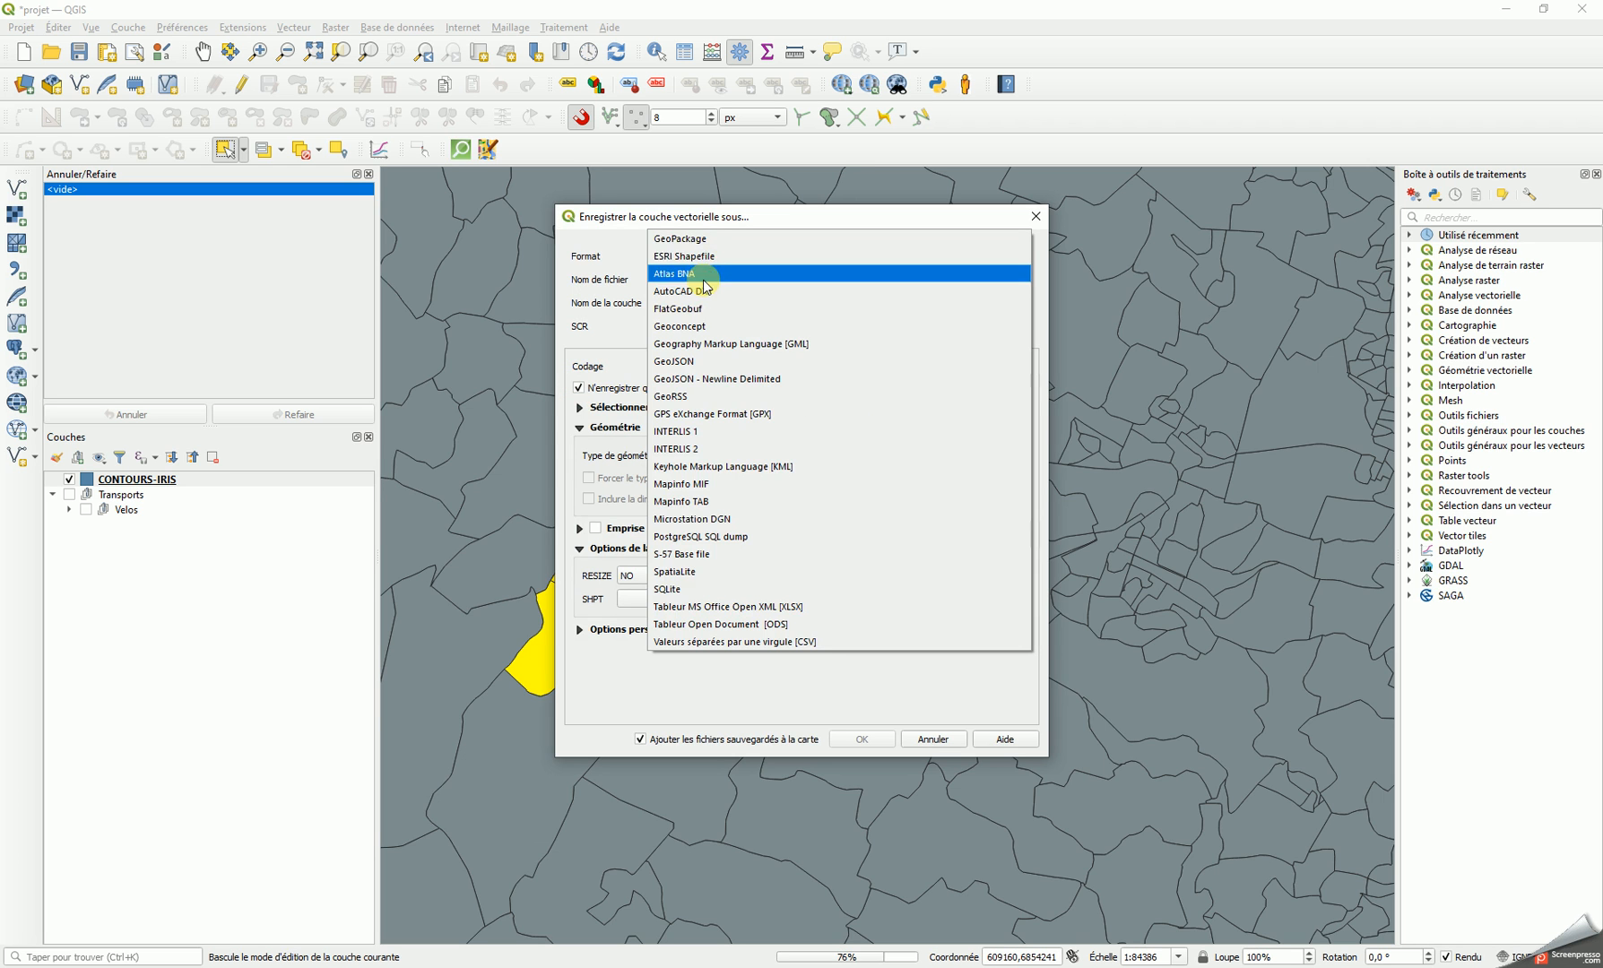
pyautogui.click(708, 256)
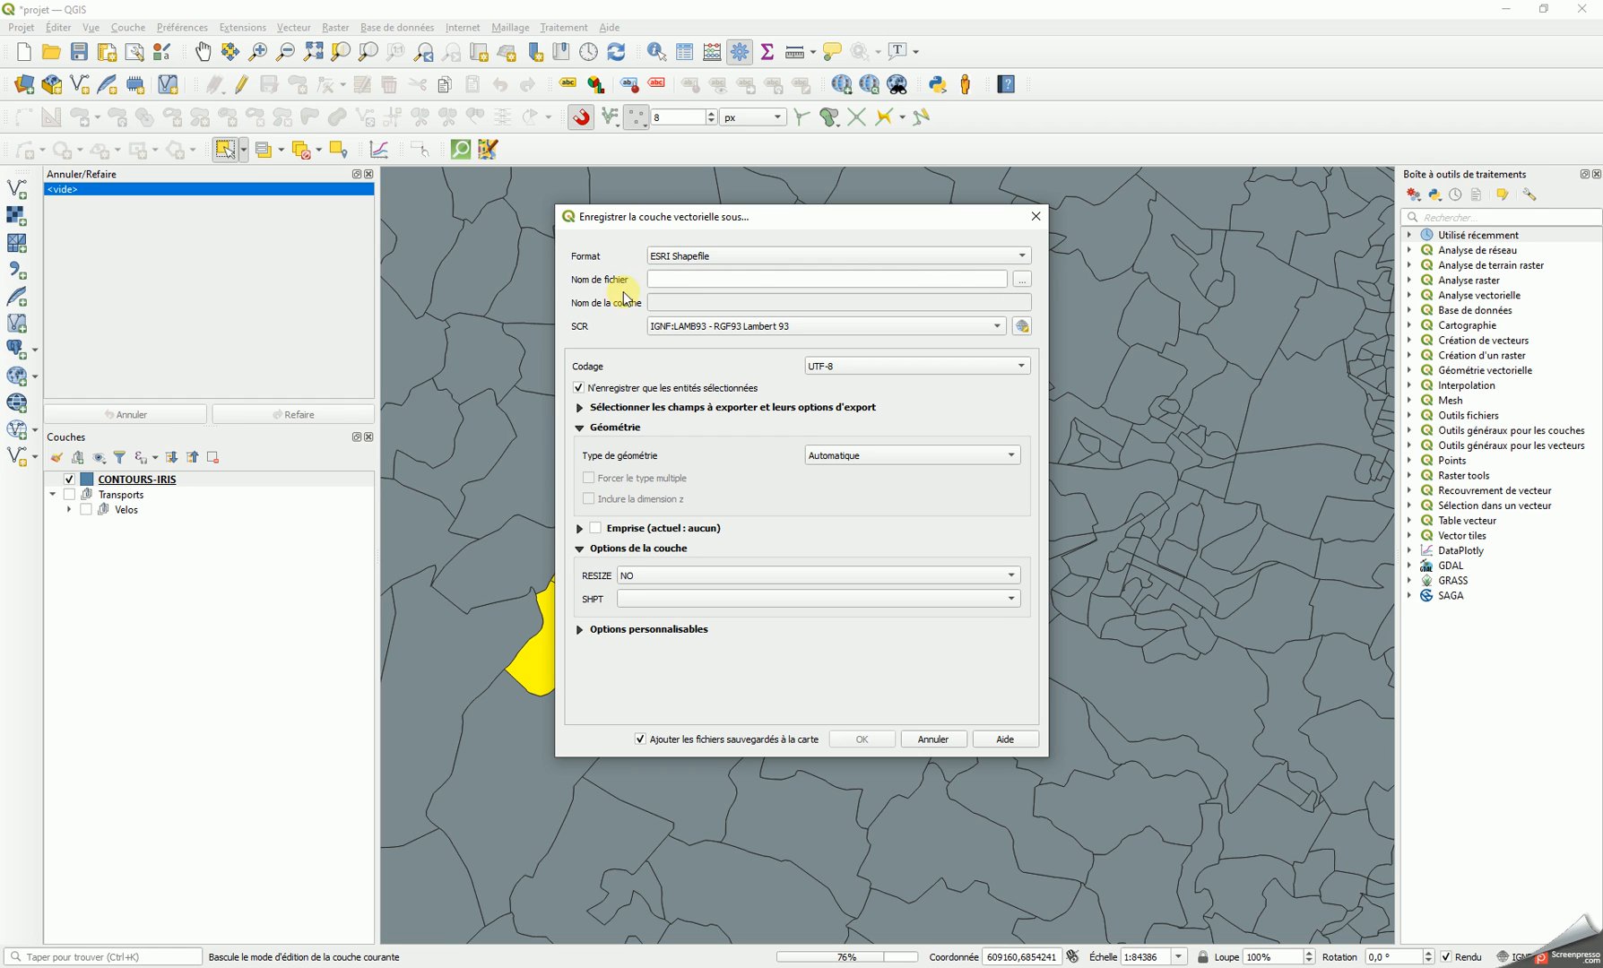
# Browse to the folder D:\EIRL_Enseignement\UVSQ2020 as the save location for the exported layer
pyautogui.click(659, 279)
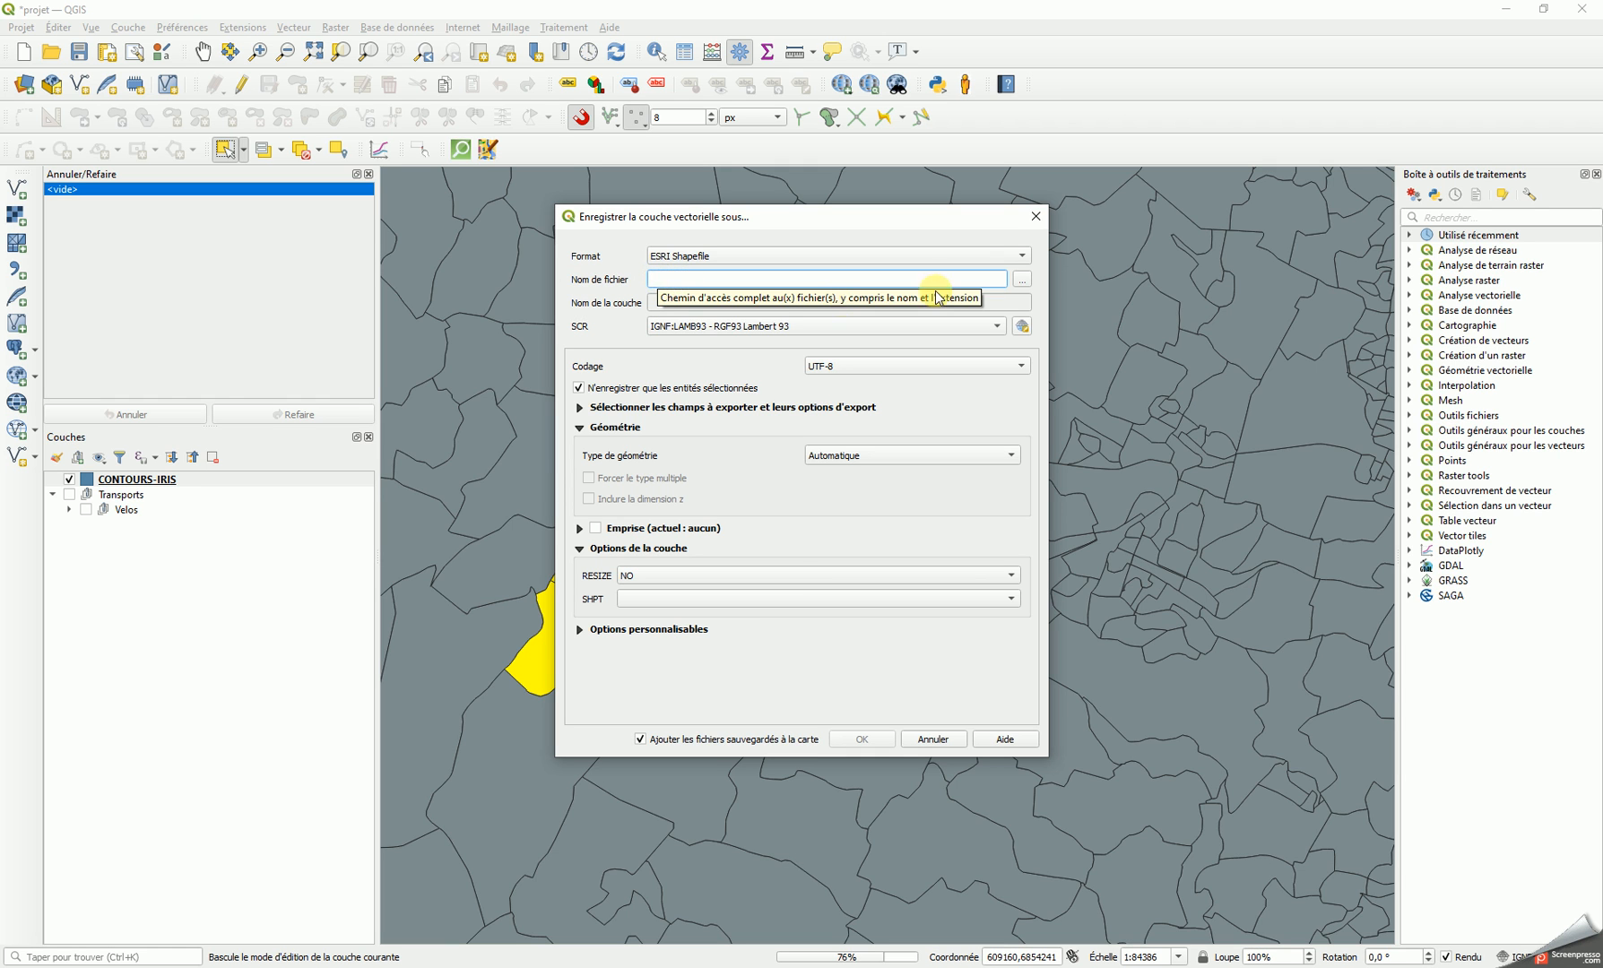
pyautogui.click(1024, 280)
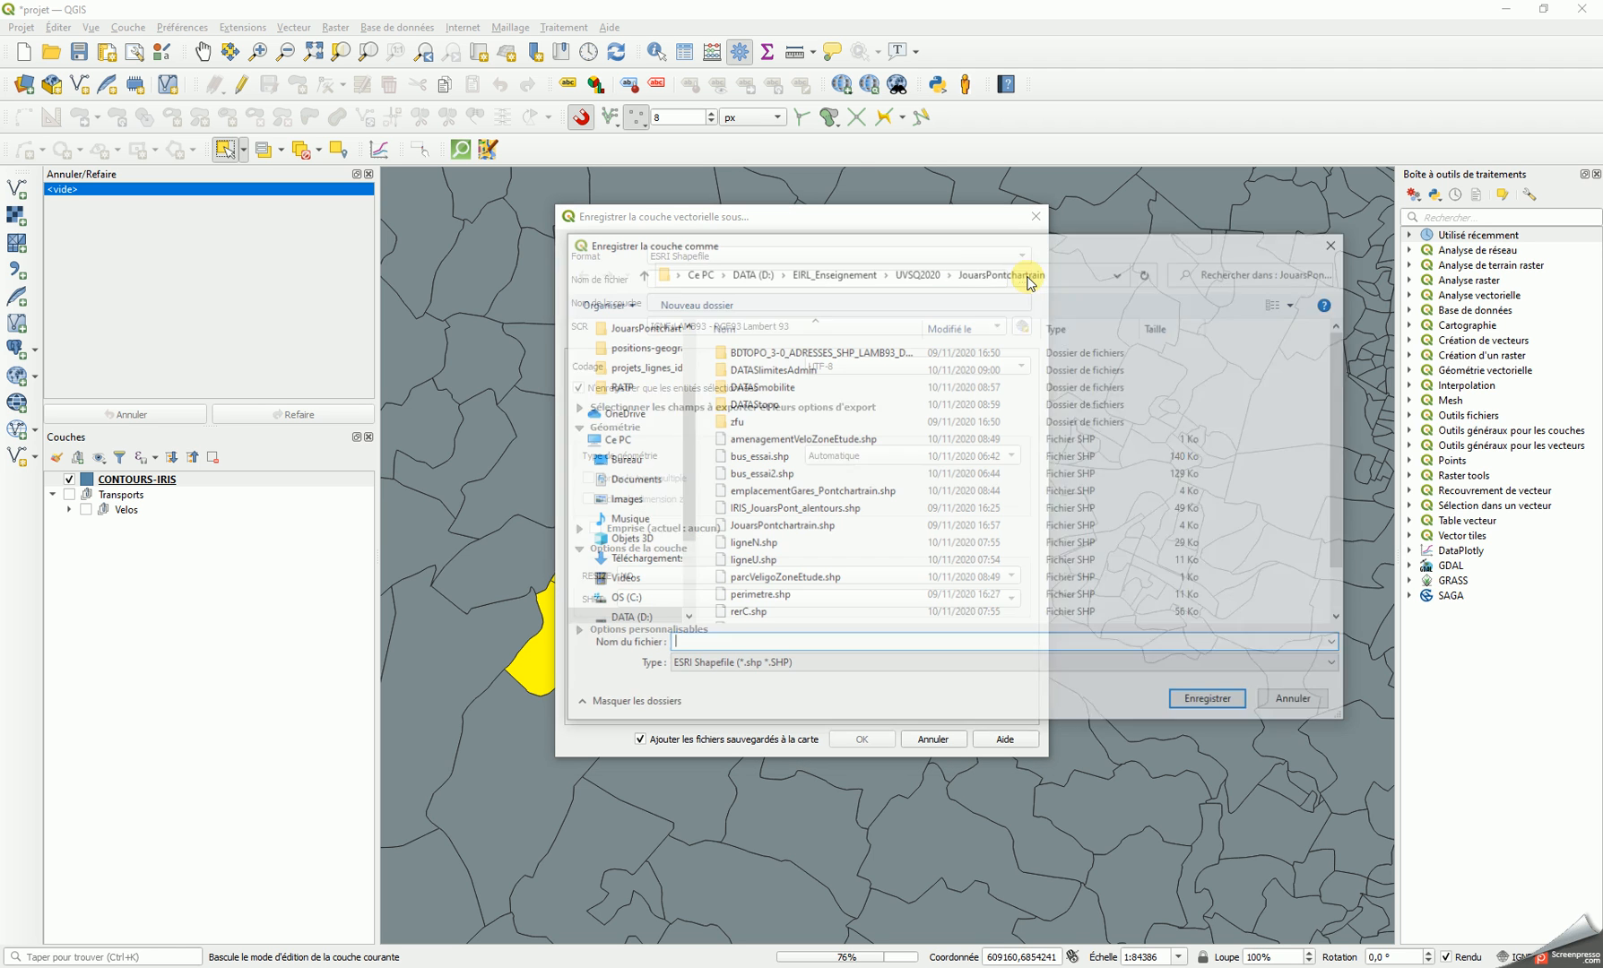
pyautogui.scroll(3, 667, 500)
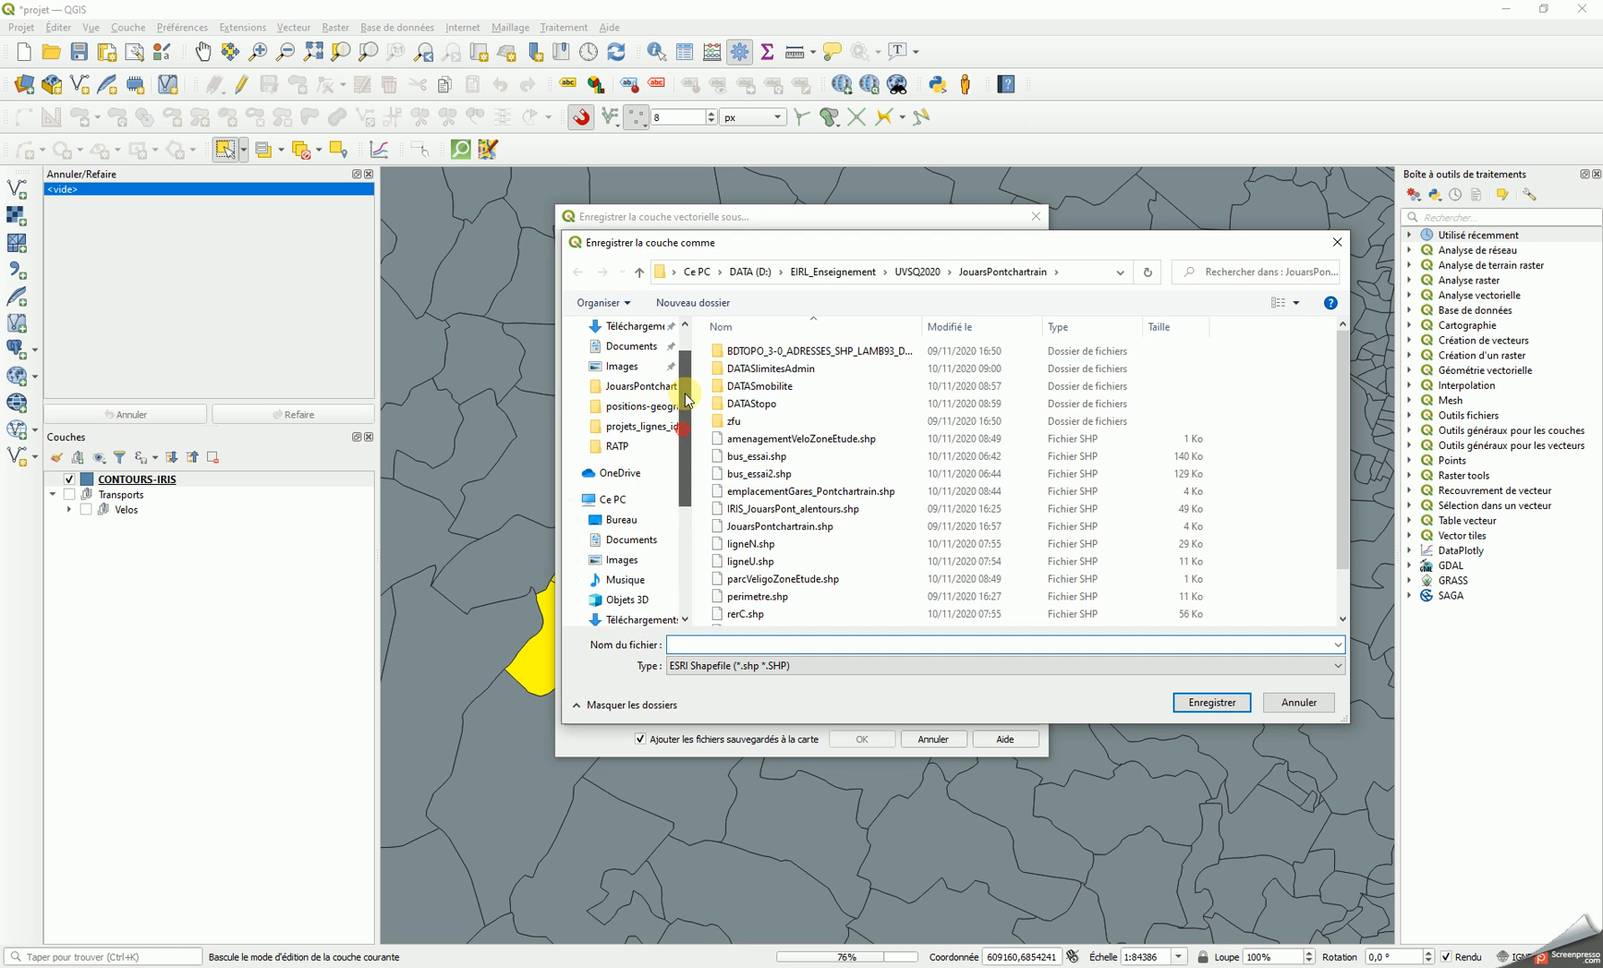
pyautogui.scroll(-3, 665, 520)
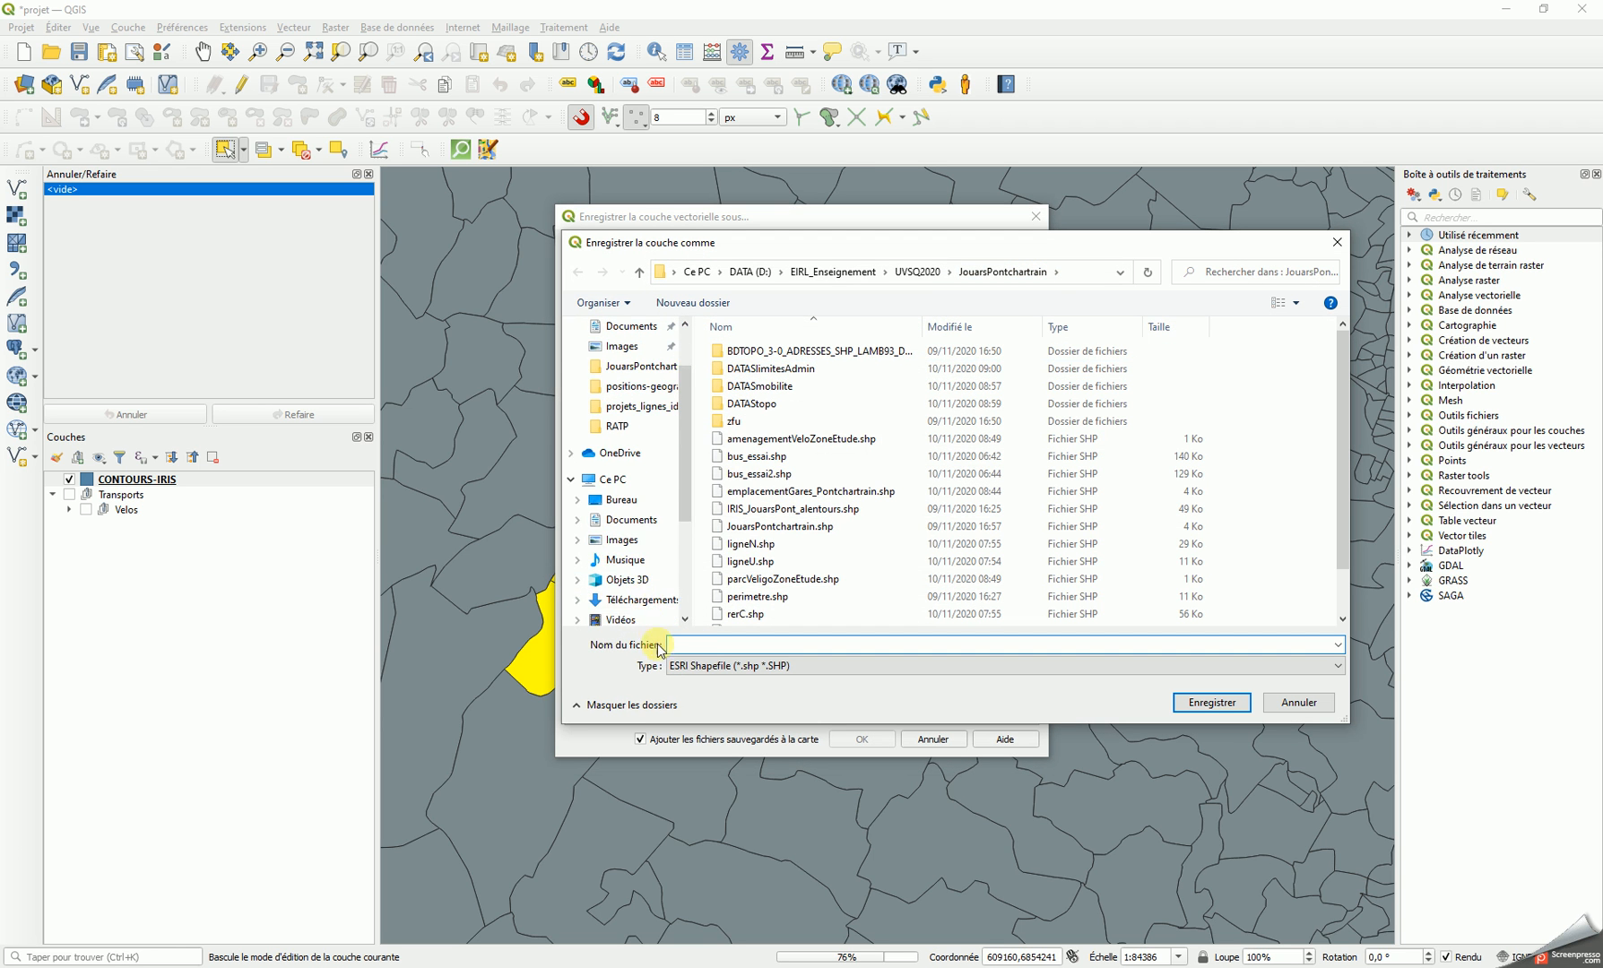
pyautogui.click(627, 579)
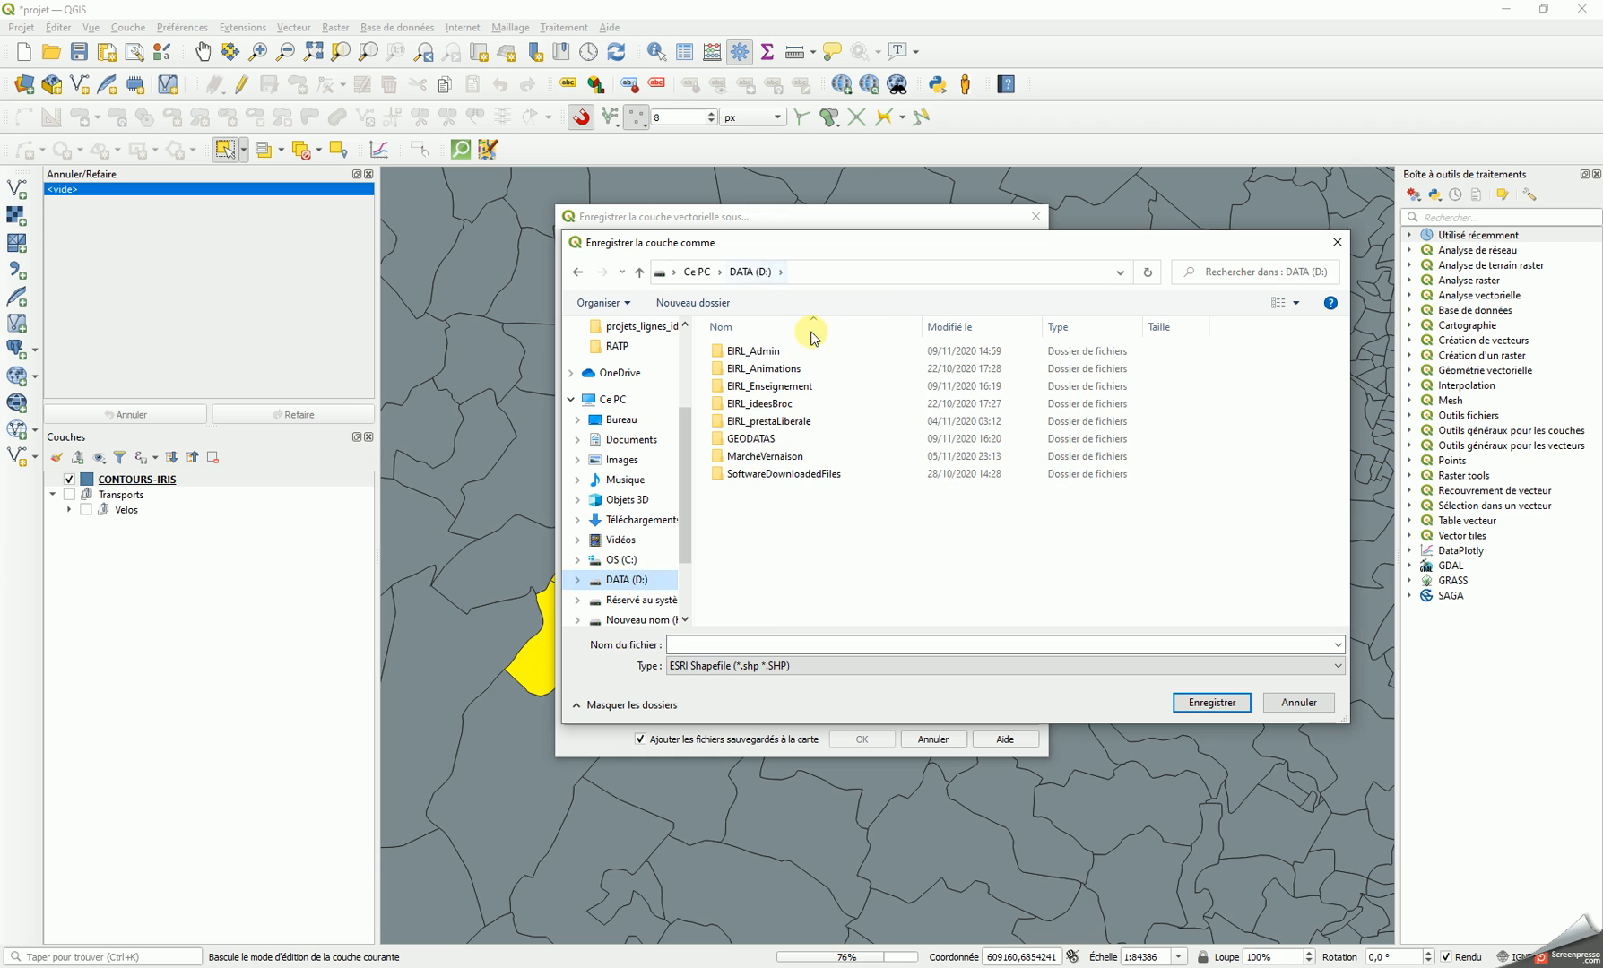
pyautogui.doubleClick(774, 393)
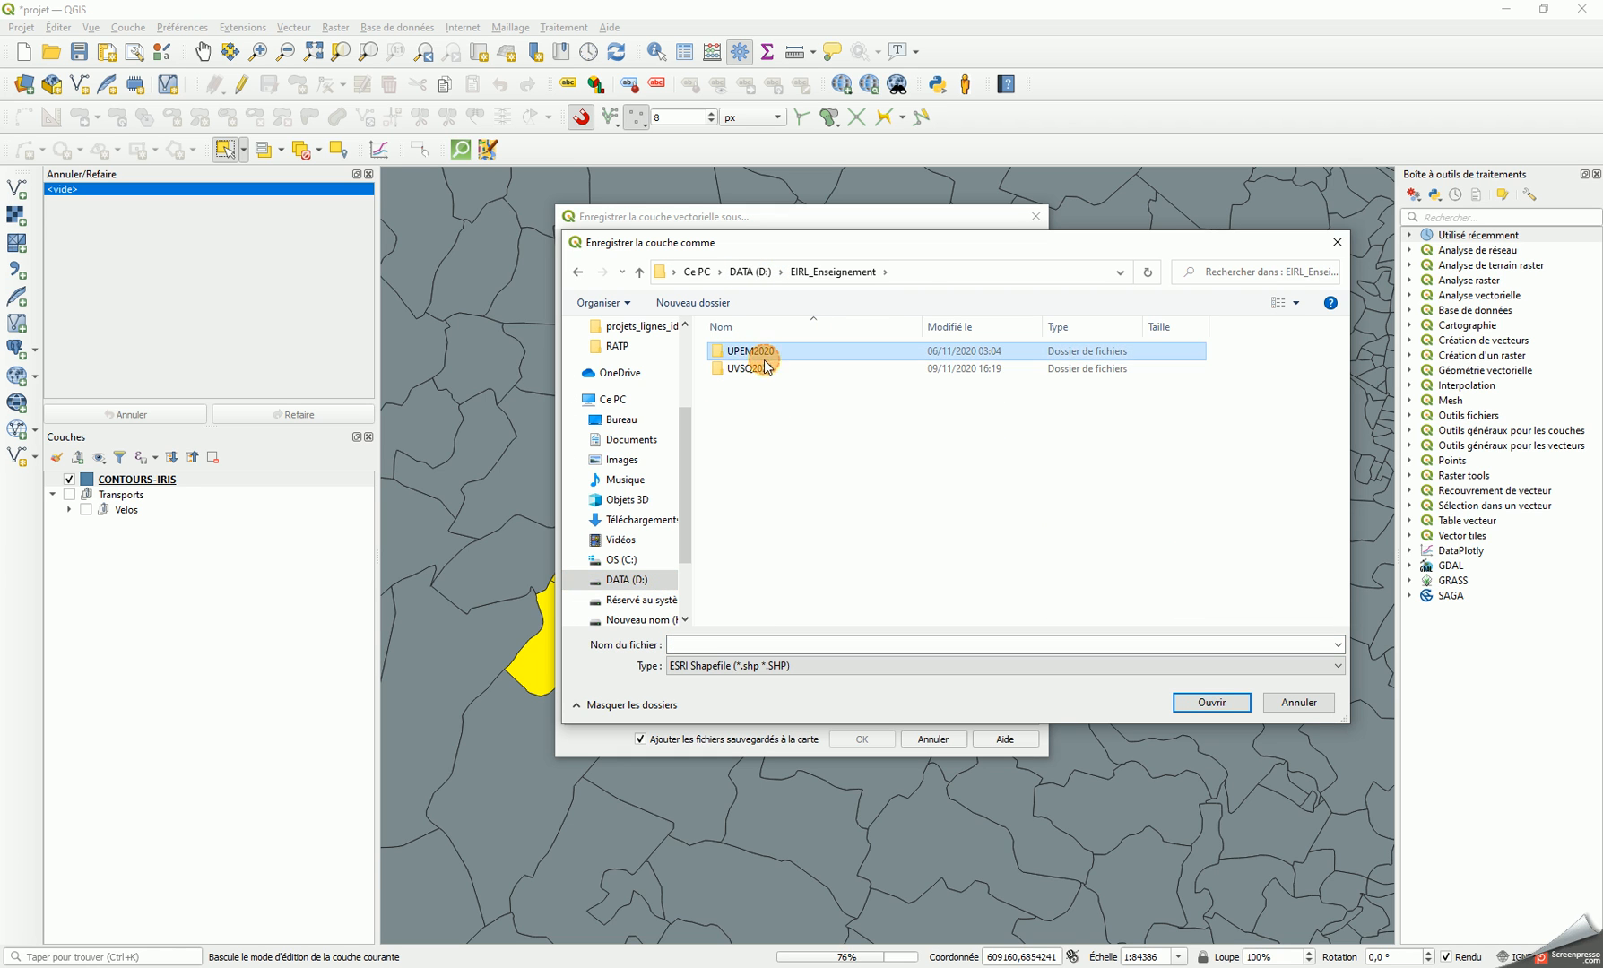
pyautogui.doubleClick(763, 369)
# Create a new folder named Workspace inside UVSQ2020
pyautogui.rightClick(762, 406)
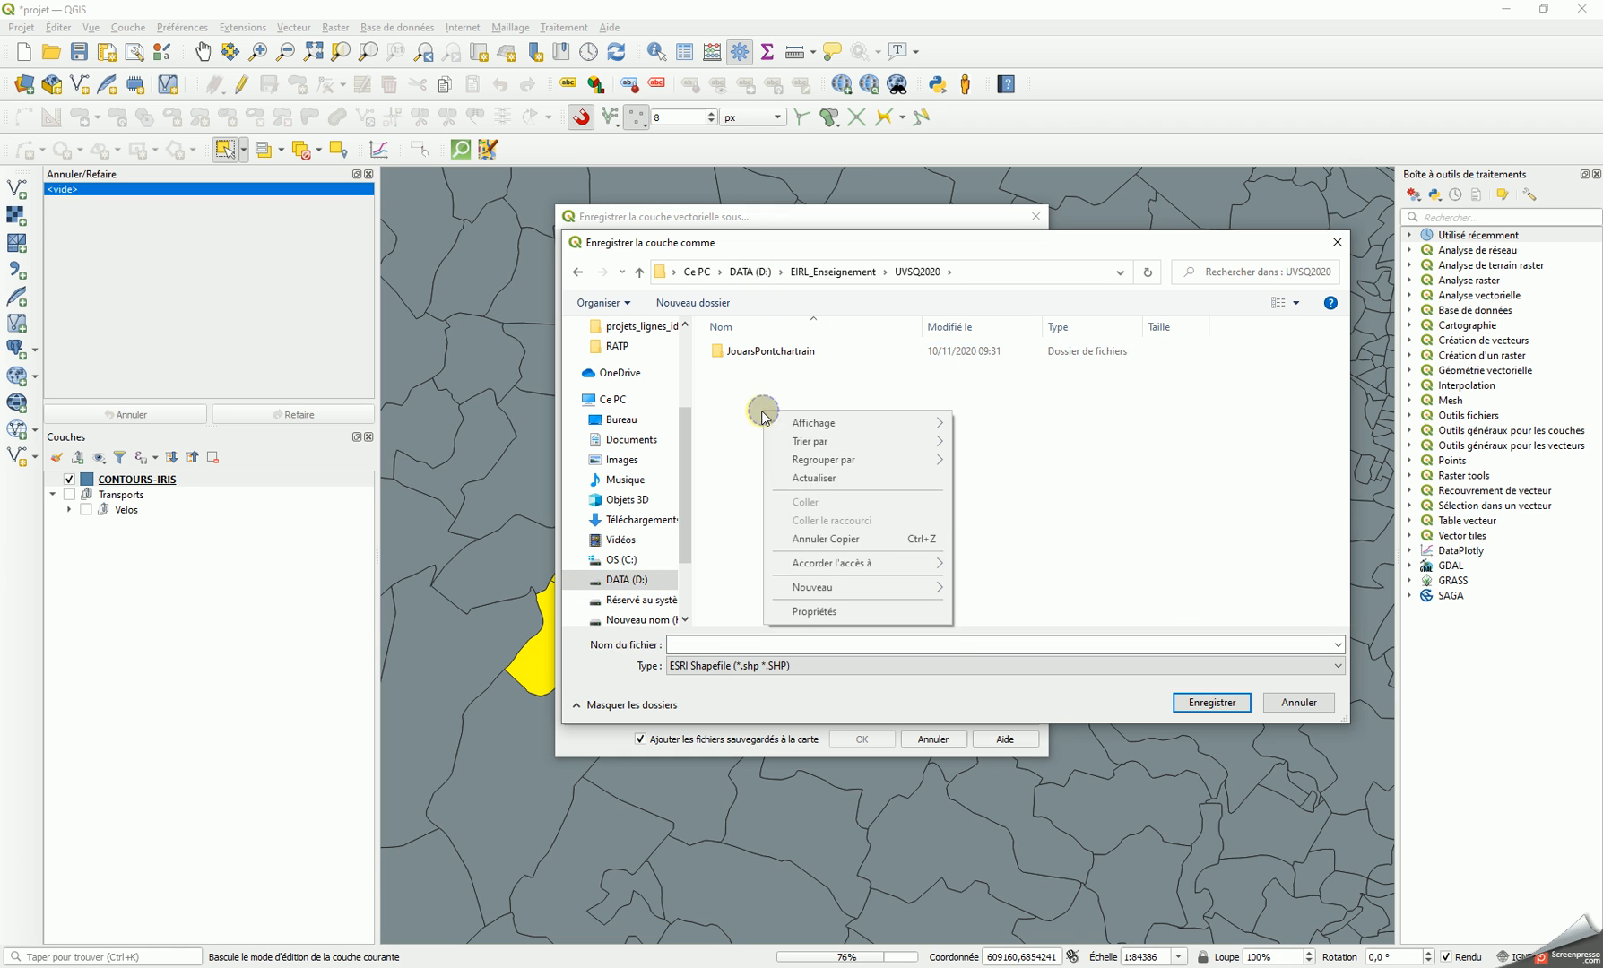
pyautogui.moveTo(840, 599)
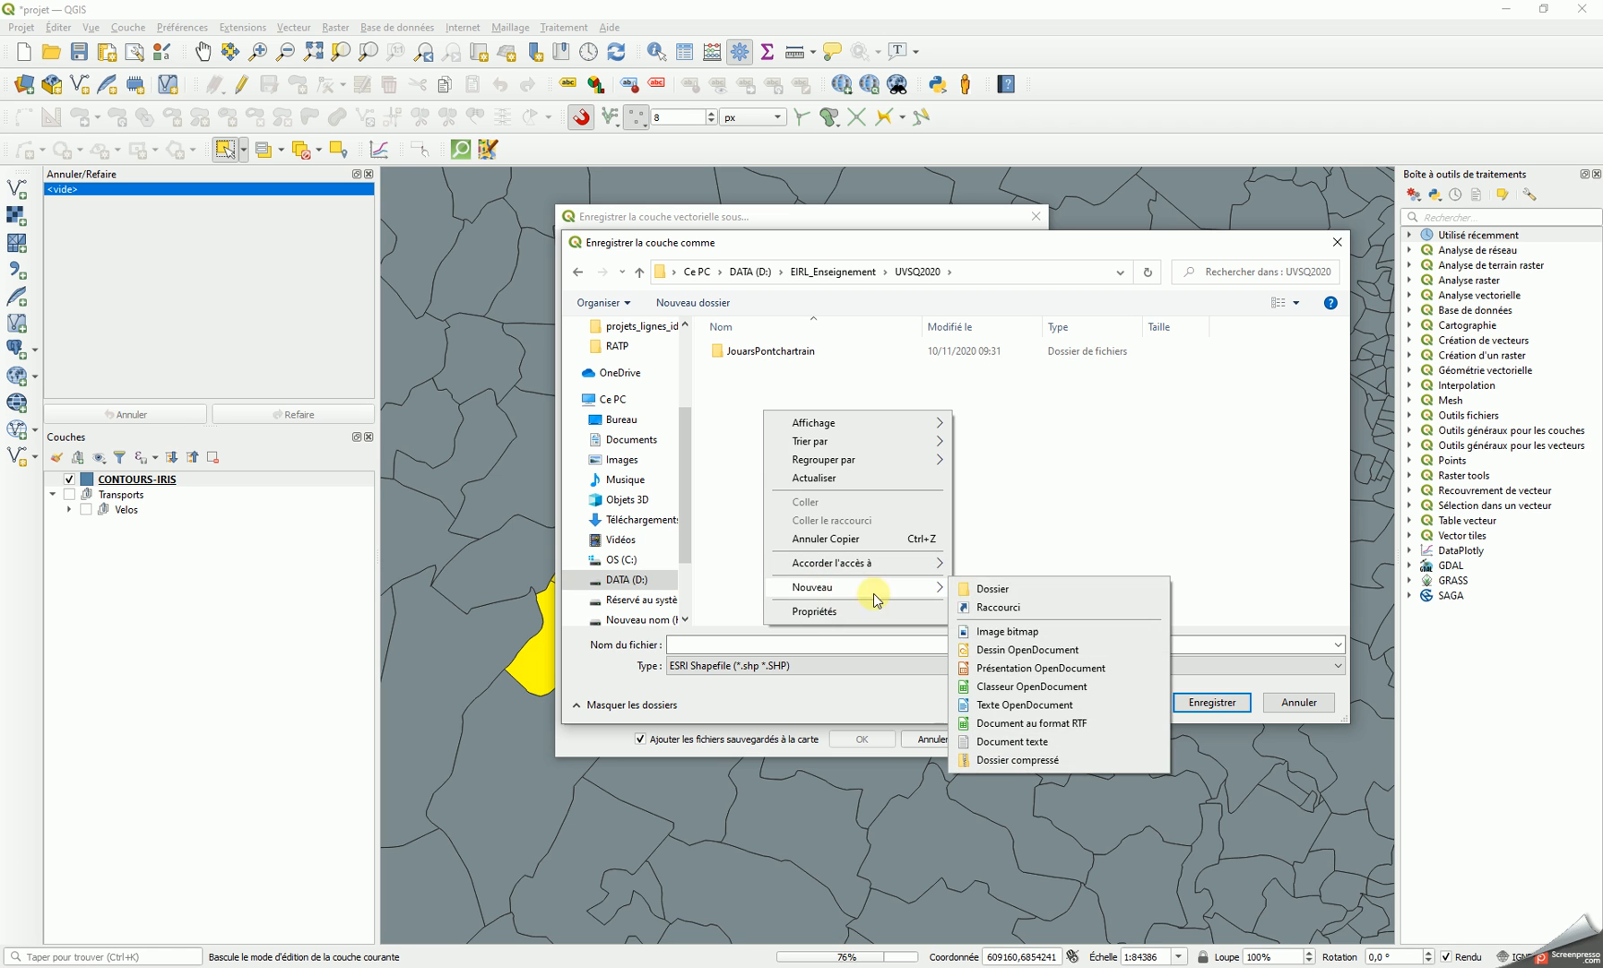
pyautogui.click(982, 587)
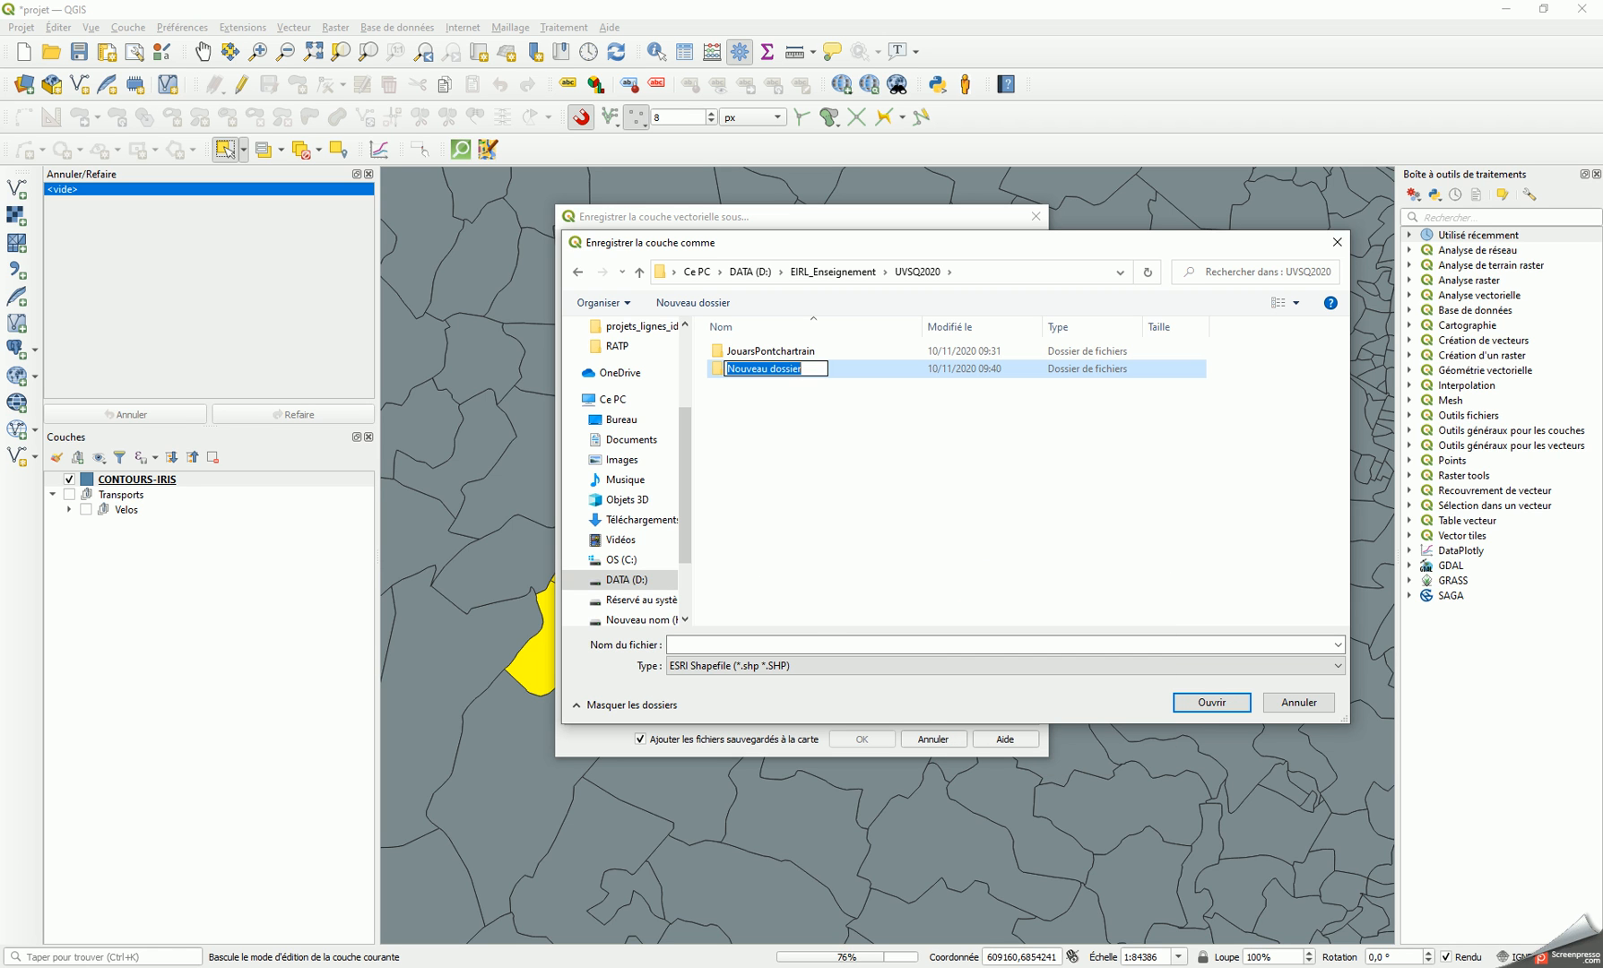
pyautogui.write('Workspace')
pyautogui.press('Return')
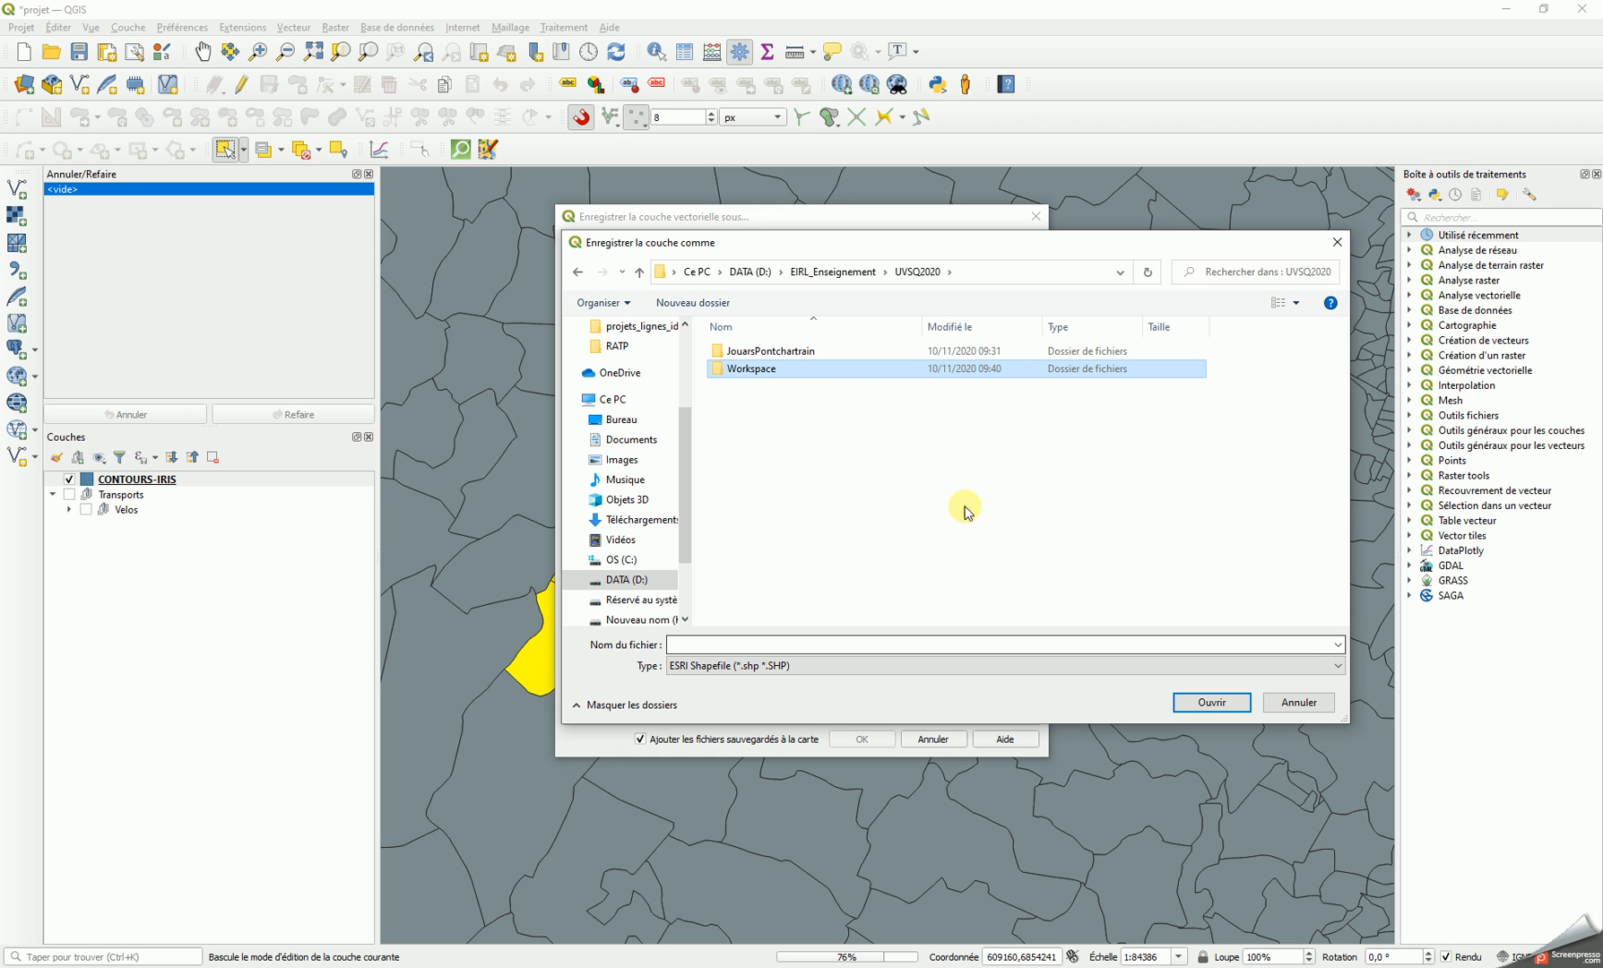
# Name the output file IRIS_ZE inside the Workspace folder and run the export of the selected features
pyautogui.doubleClick(778, 369)
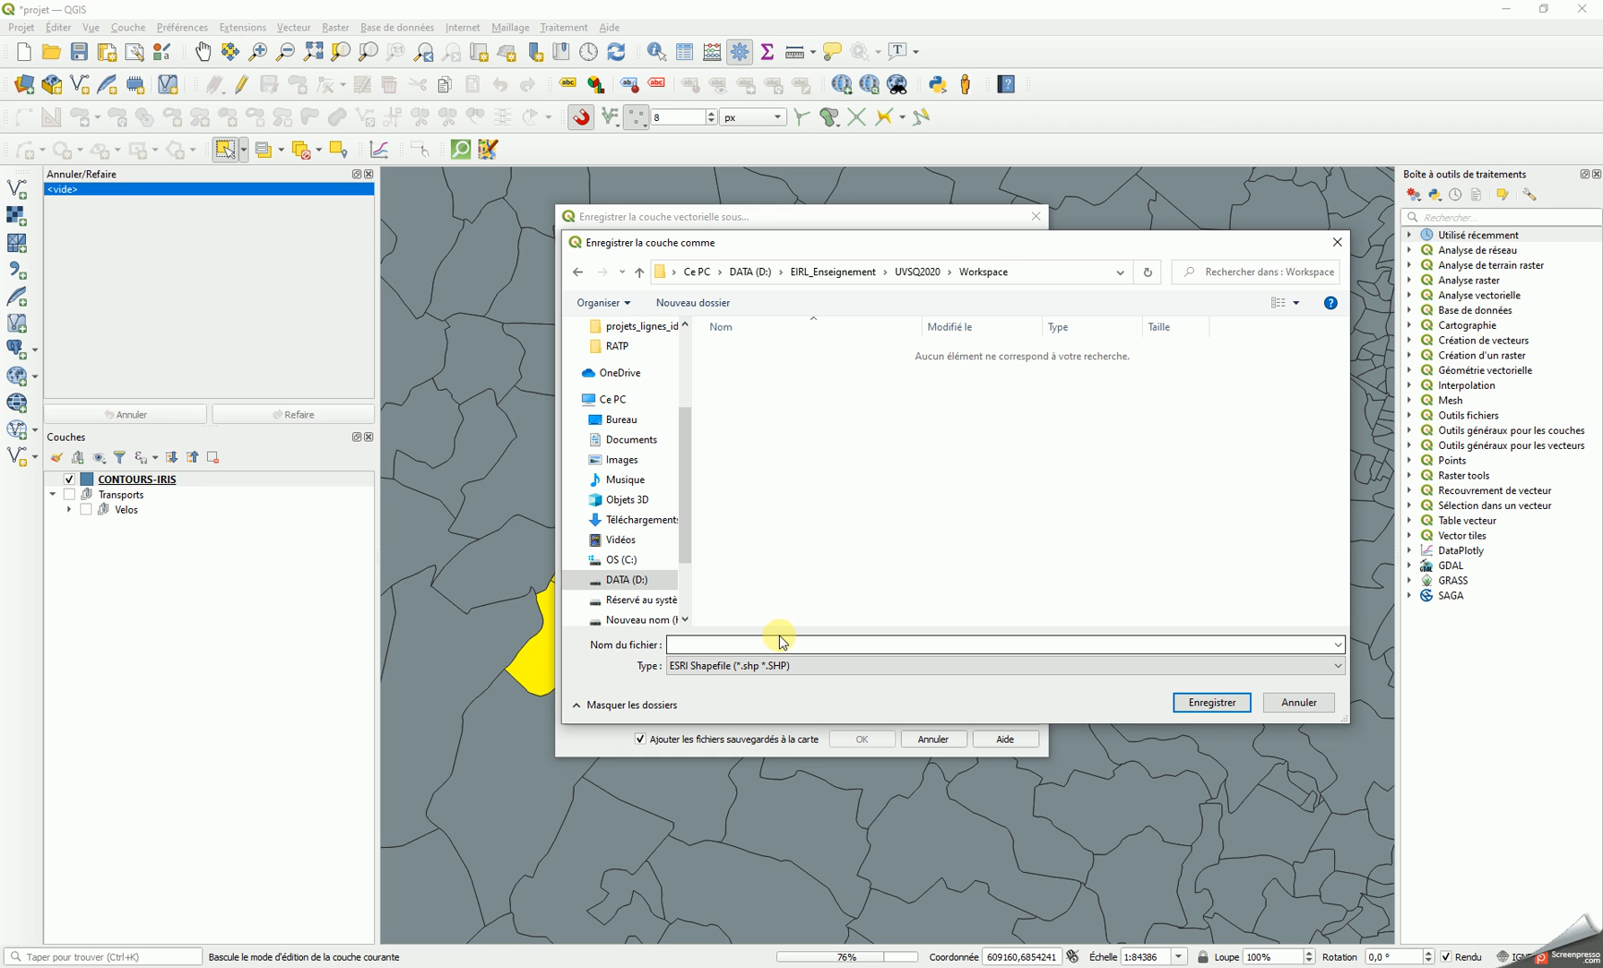
pyautogui.click(789, 642)
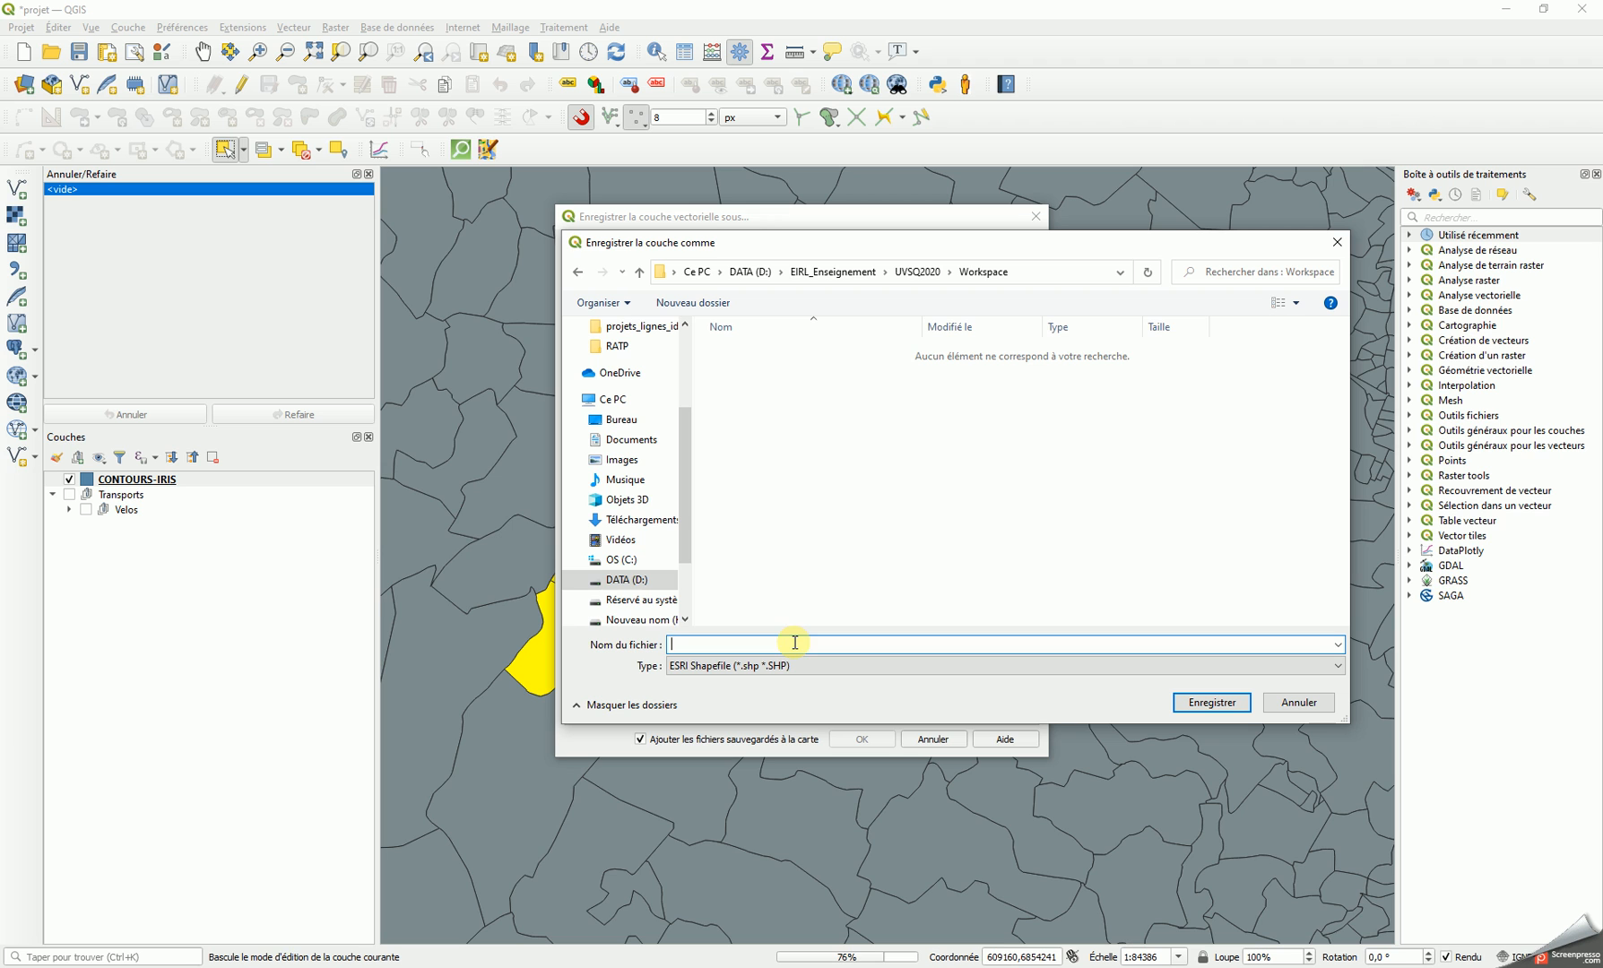
pyautogui.write('IRIQ_ZE')
pyautogui.click(1210, 702)
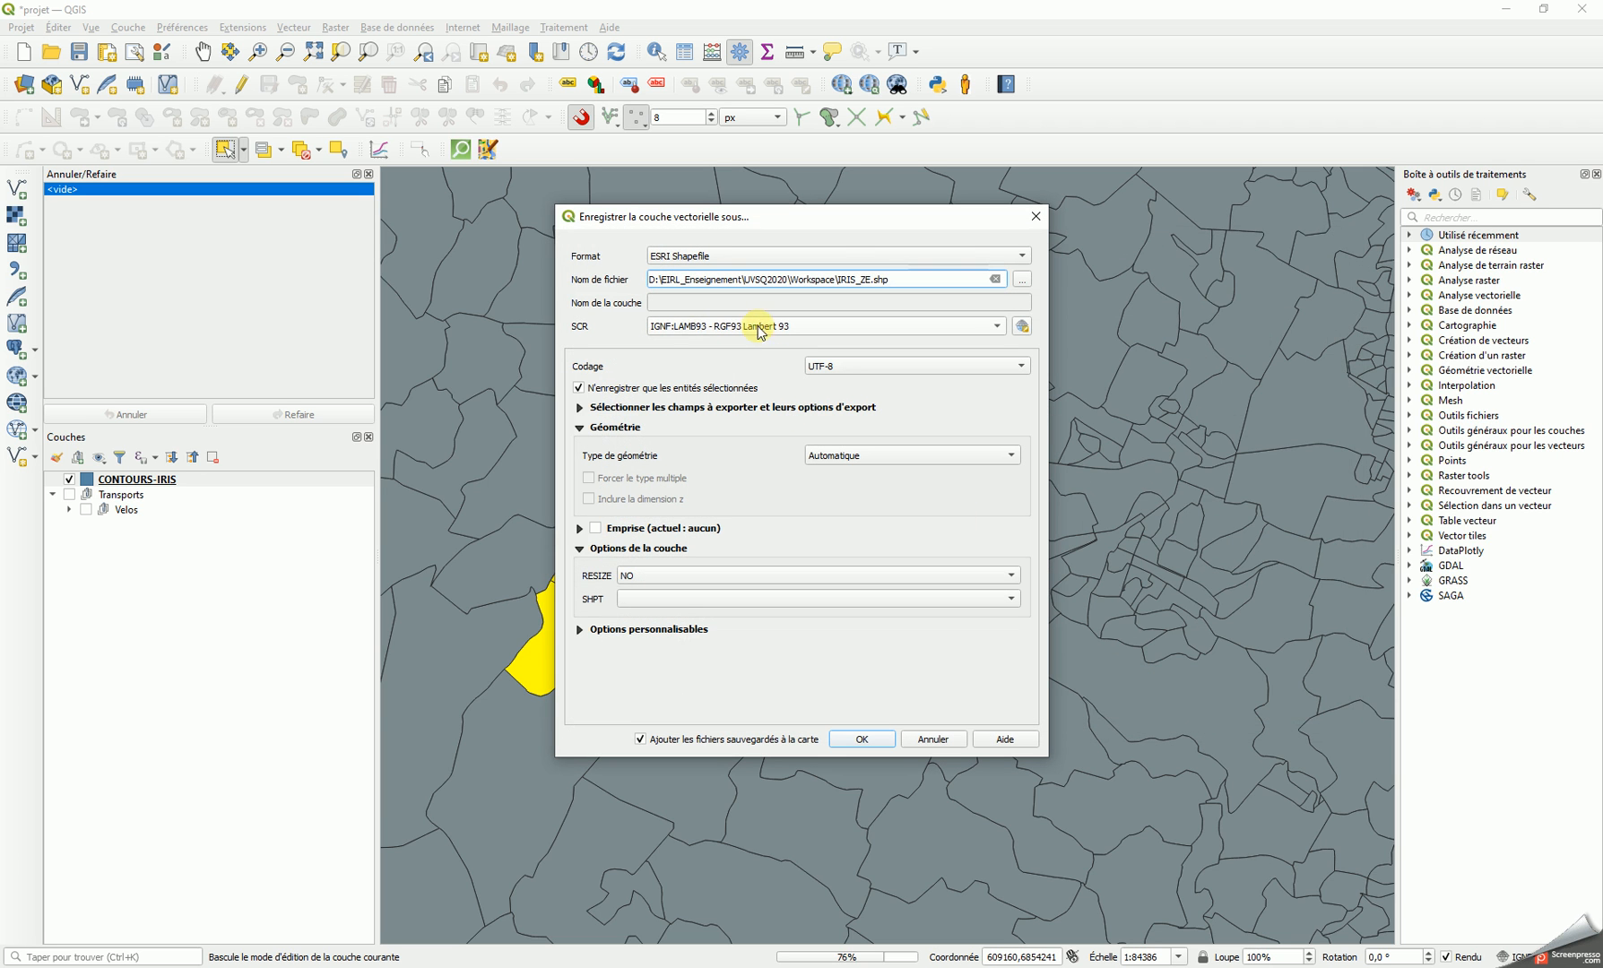
pyautogui.click(861, 738)
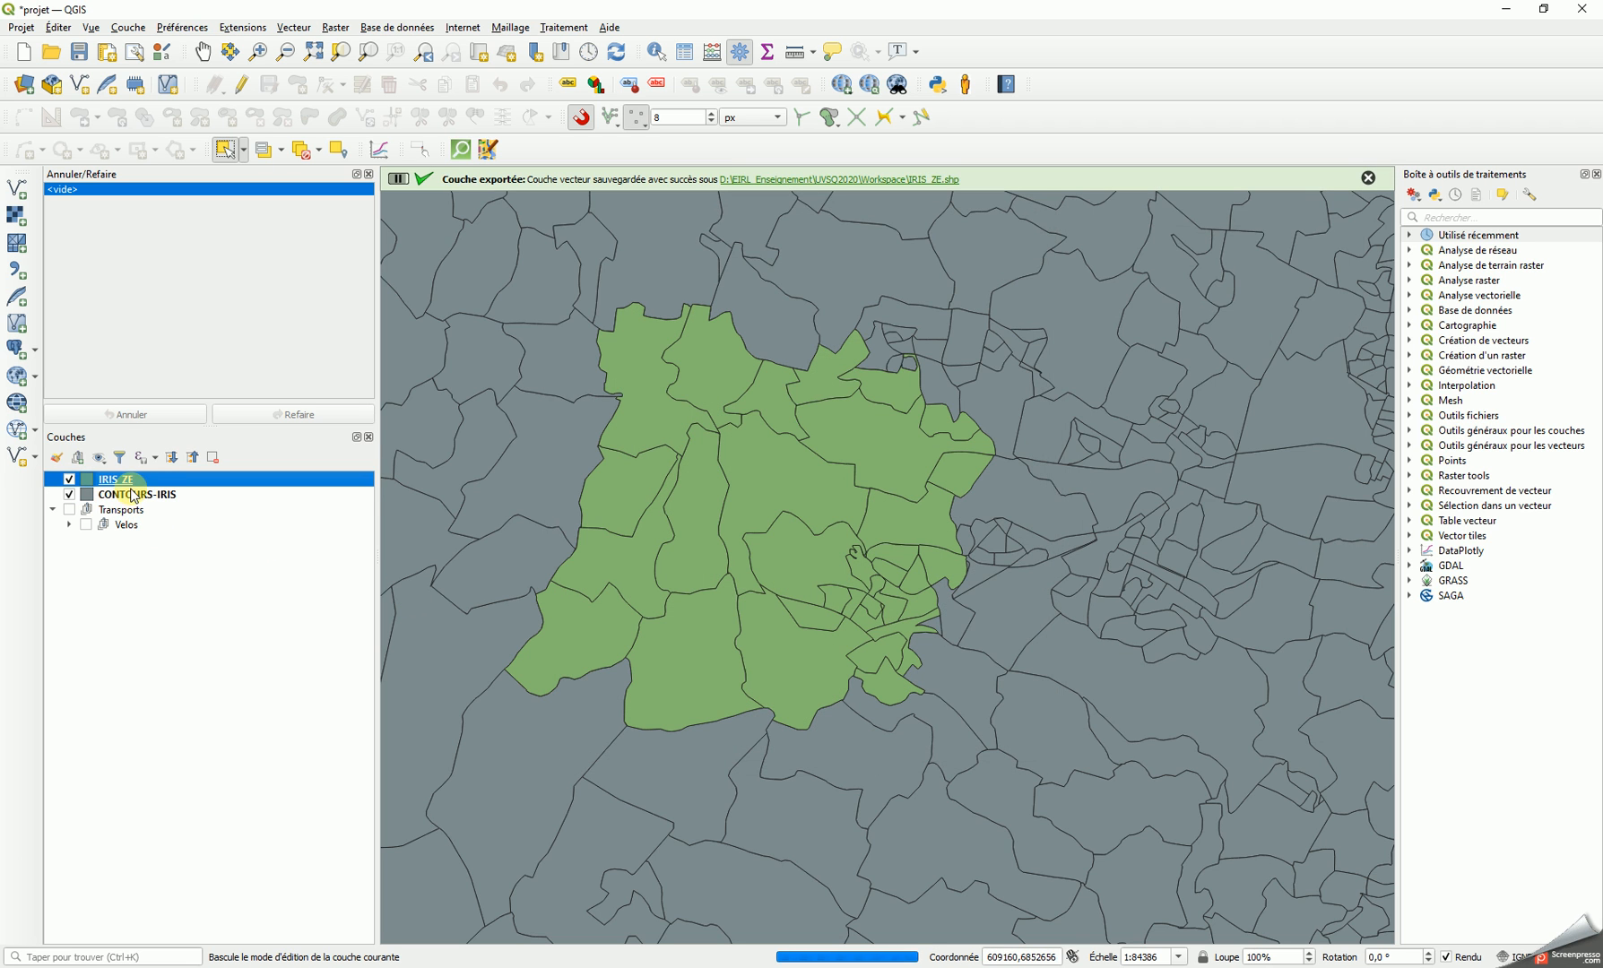
# Remove the CONTOURS-IRIS layer from the project and confirm the deletion
pyautogui.rightClick(133, 495)
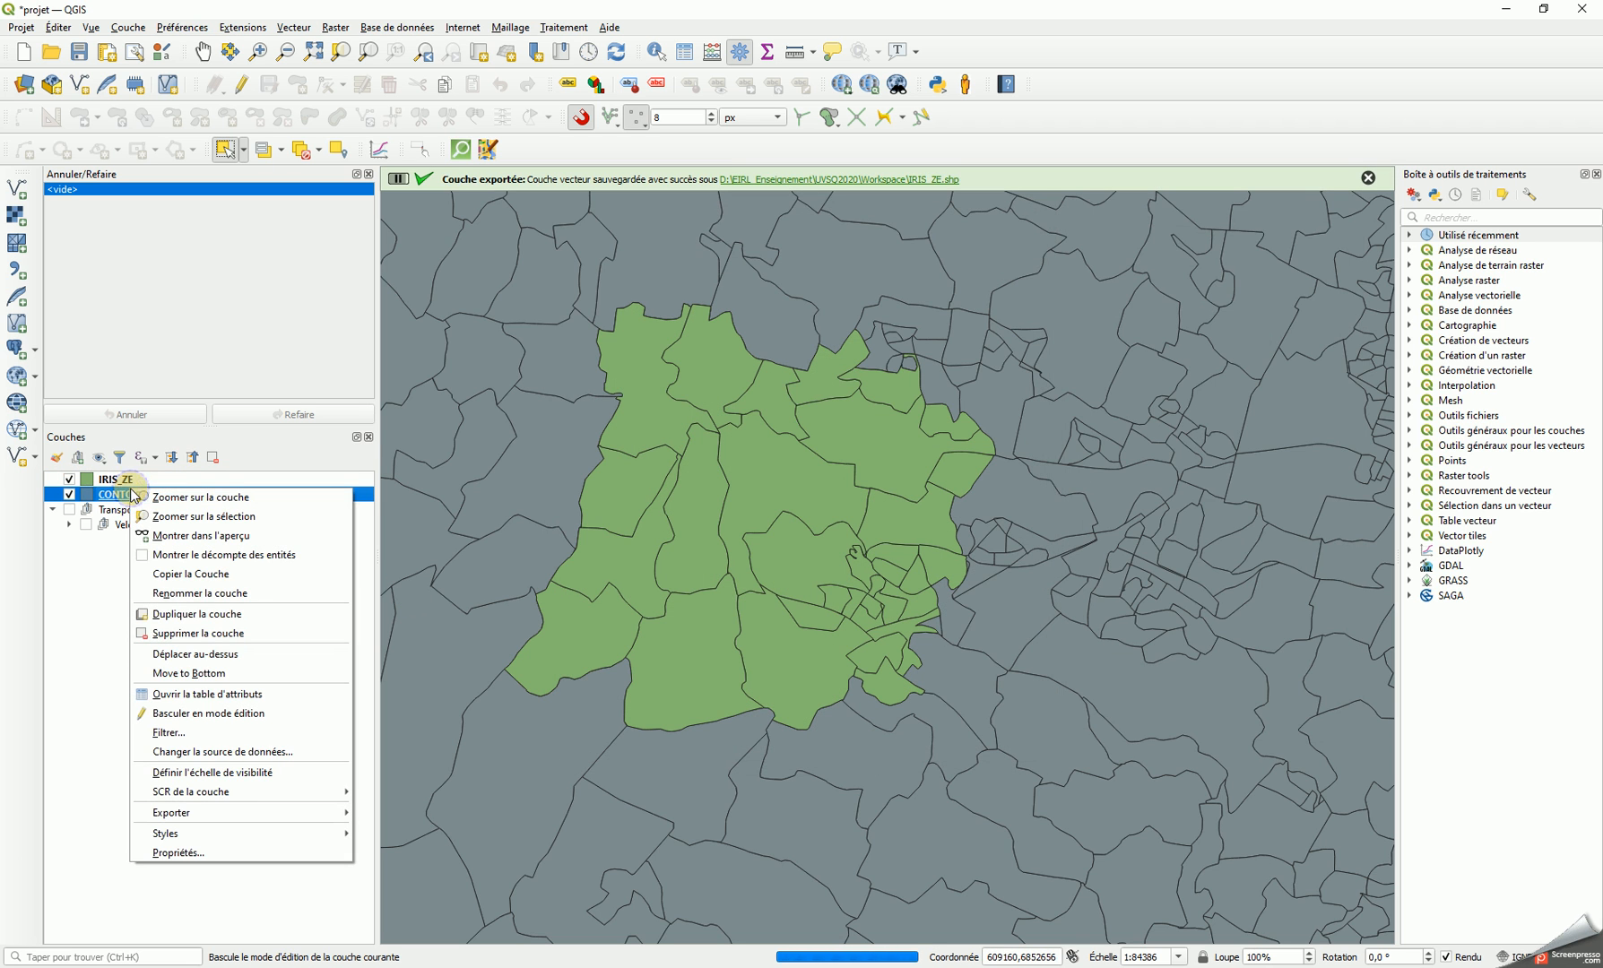
pyautogui.click(209, 633)
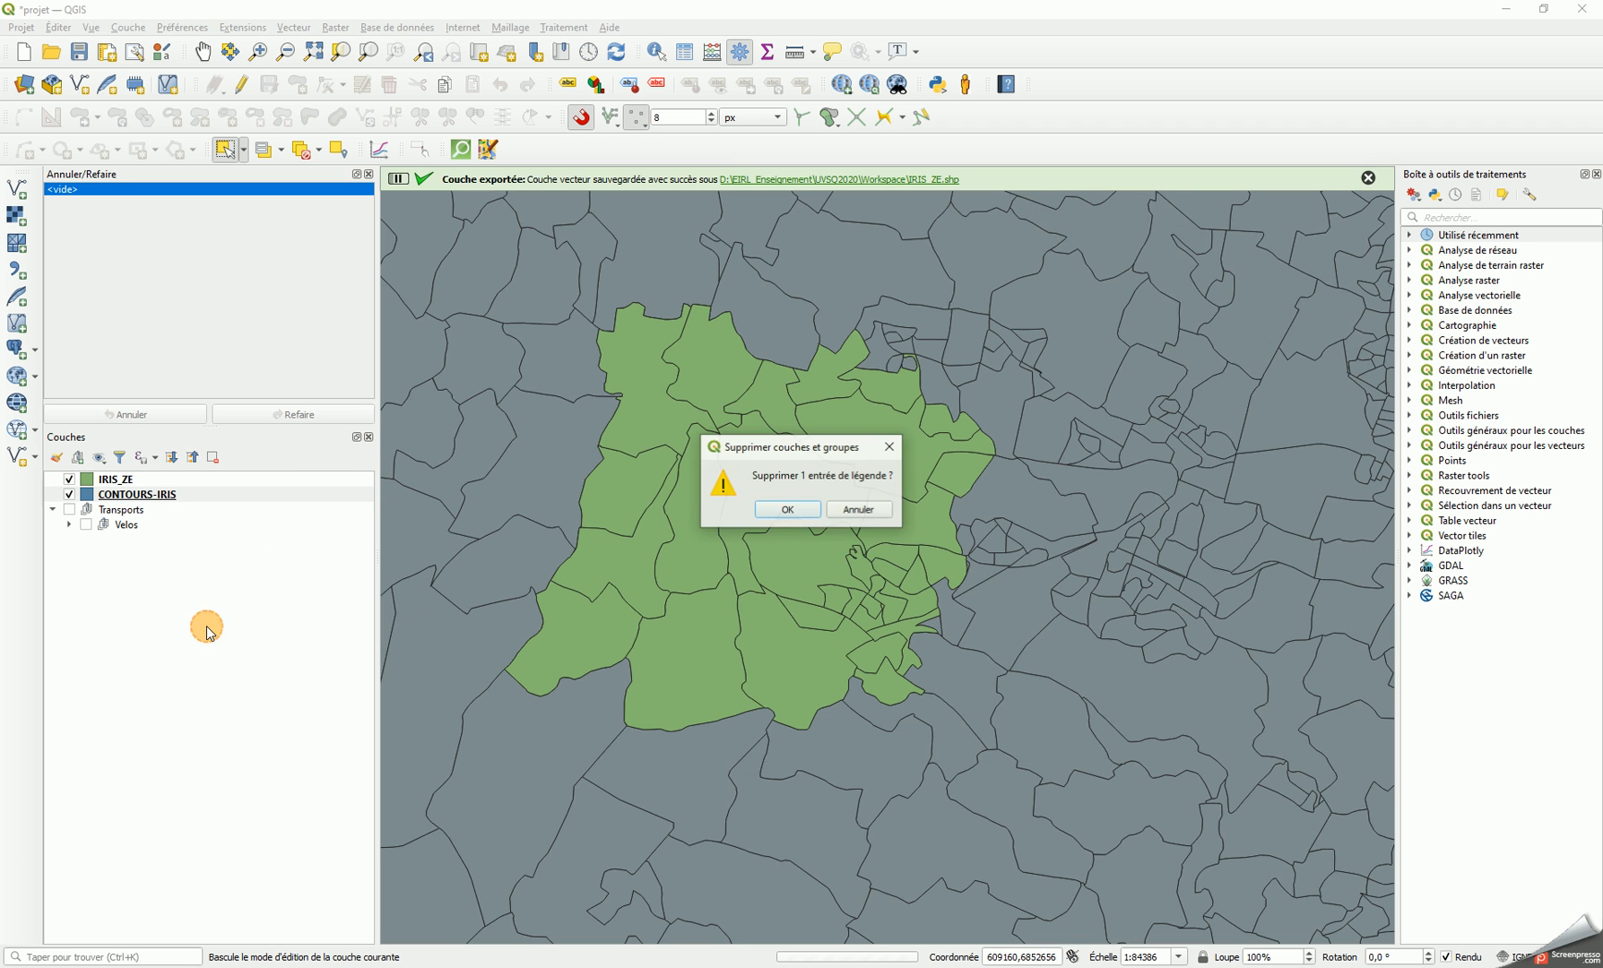
pyautogui.click(804, 520)
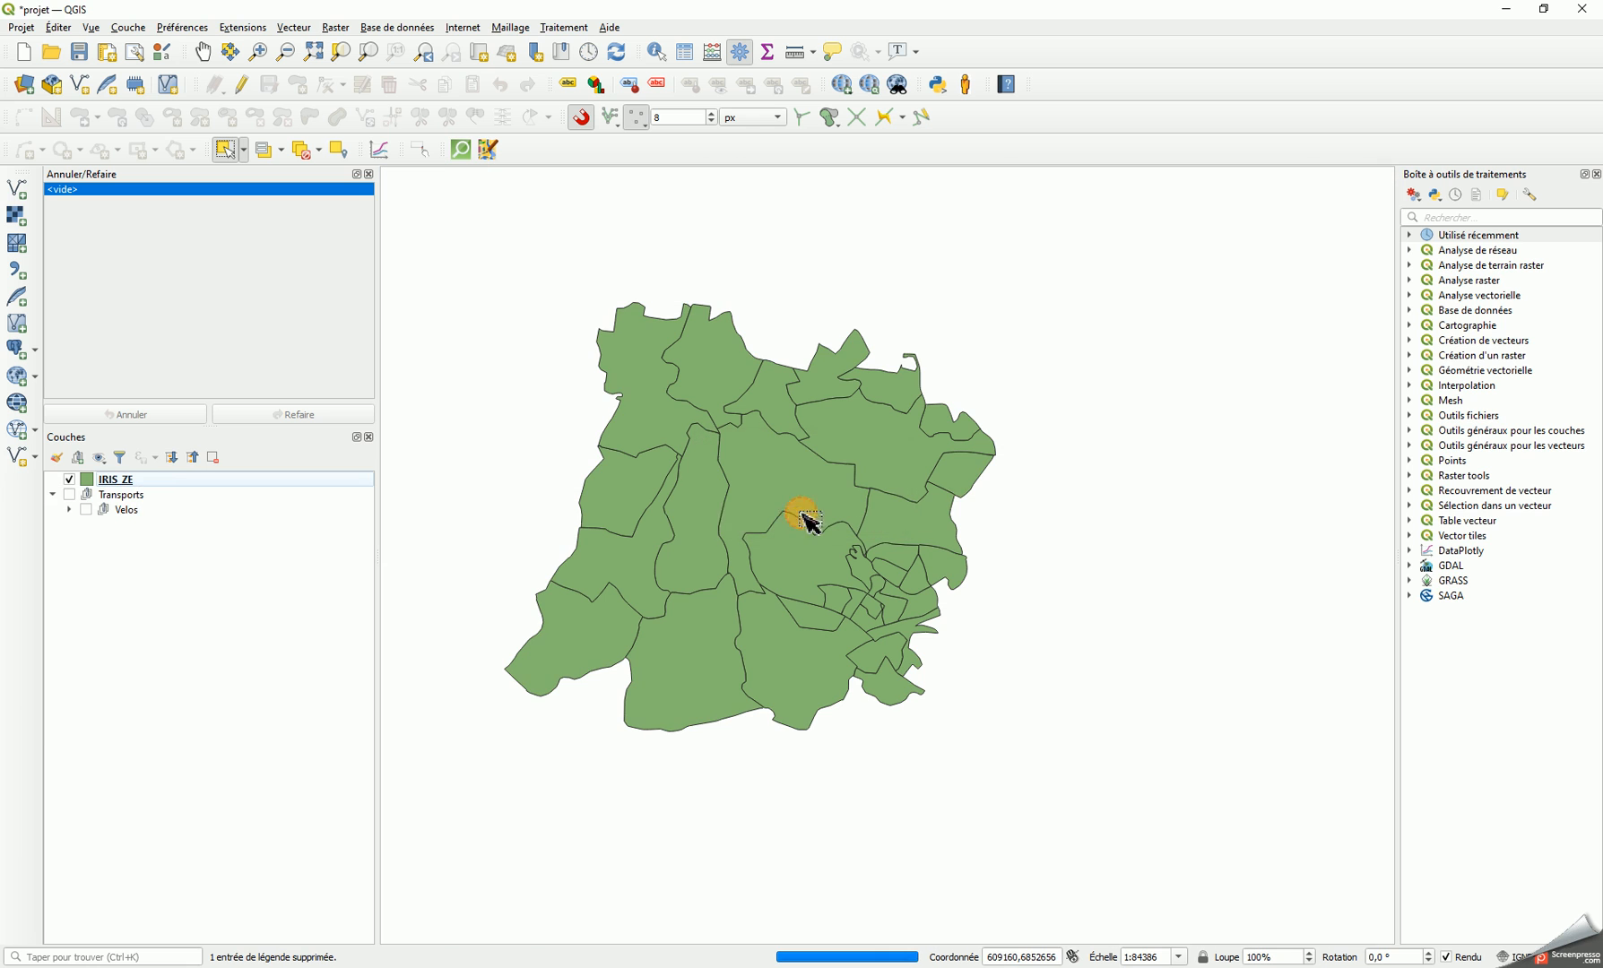
pyautogui.rightClick(157, 484)
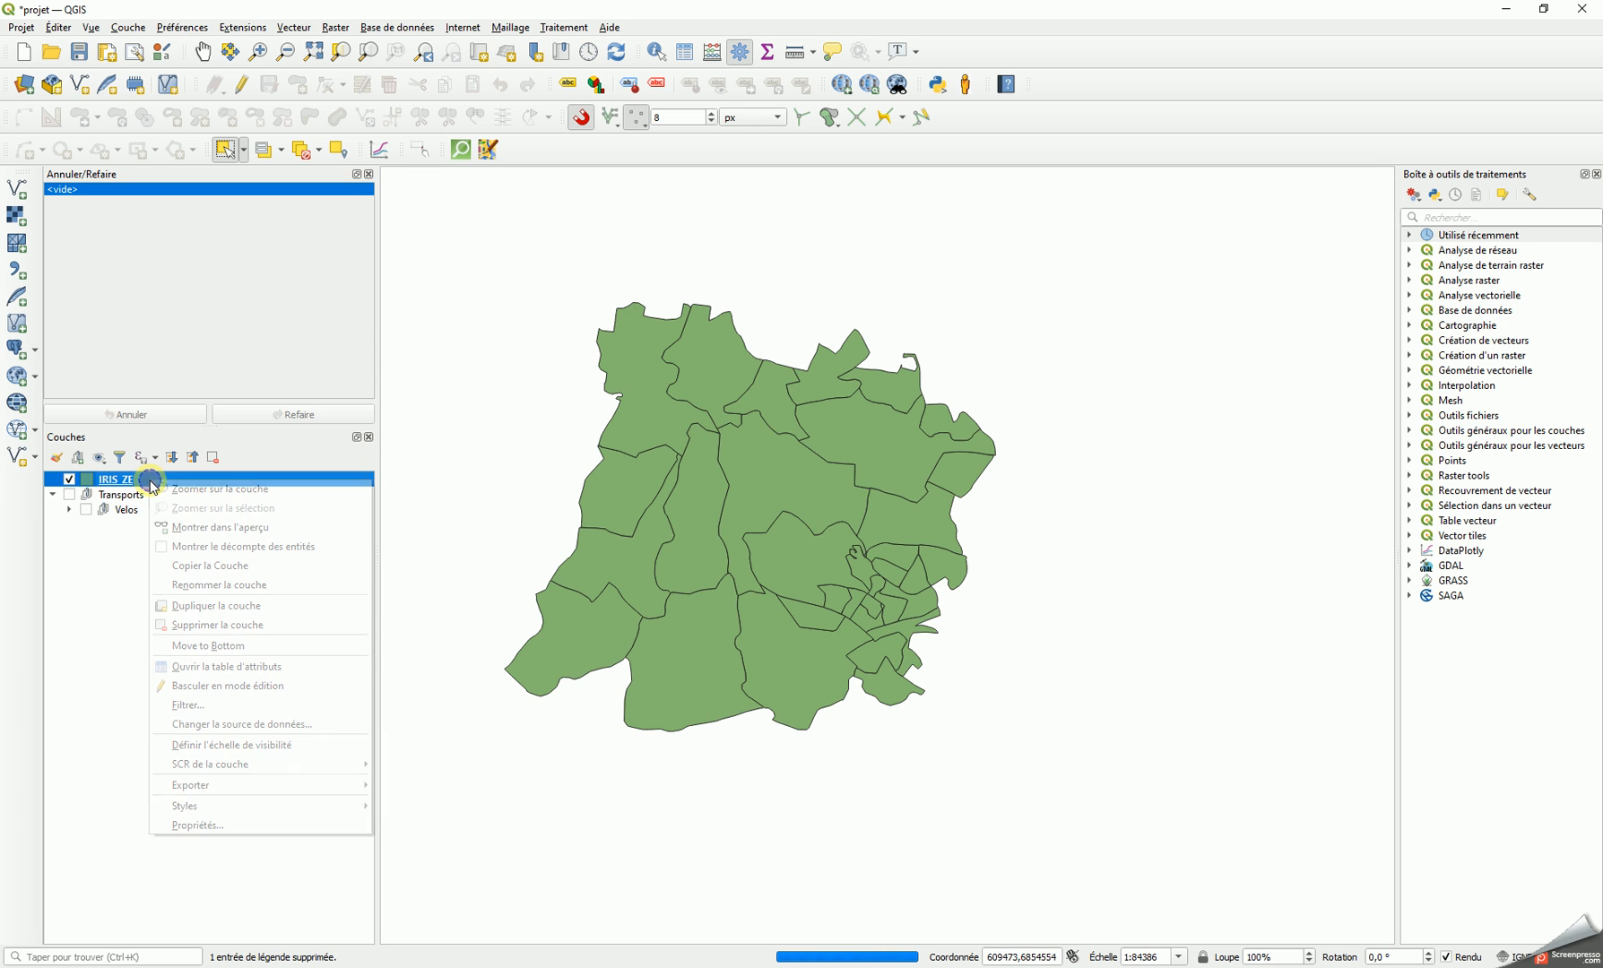
pyautogui.click(53, 575)
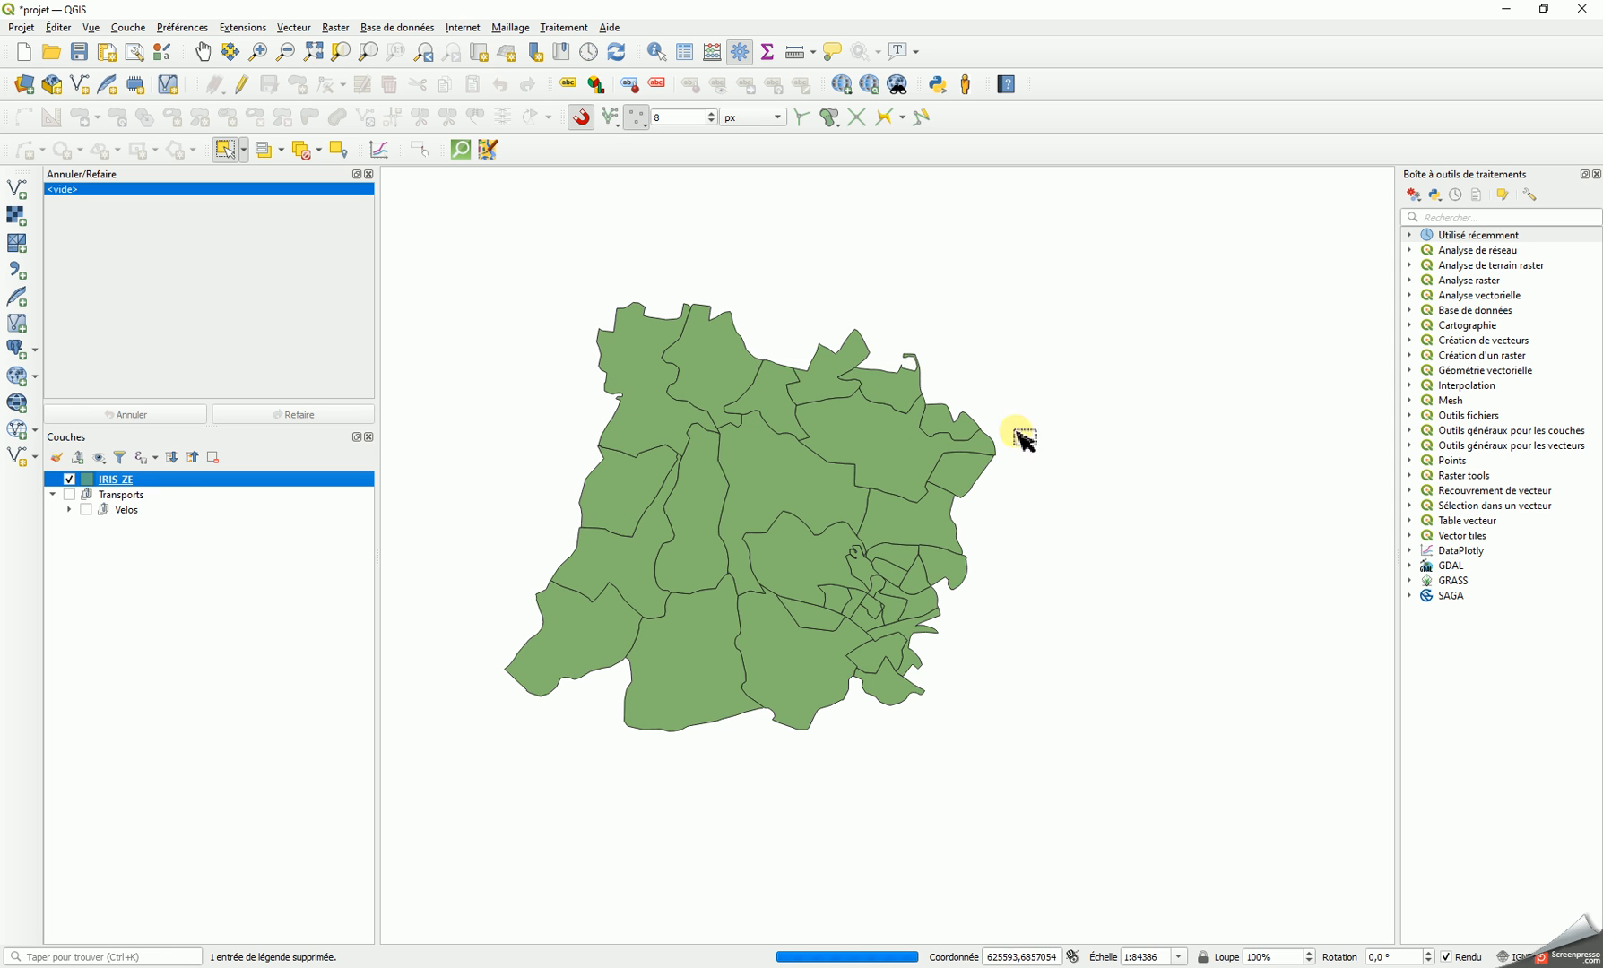
# Search the processing algorithms for "regr" and open the Regrouper tool from the Géométrie vectorielle group
pyautogui.click(1474, 219)
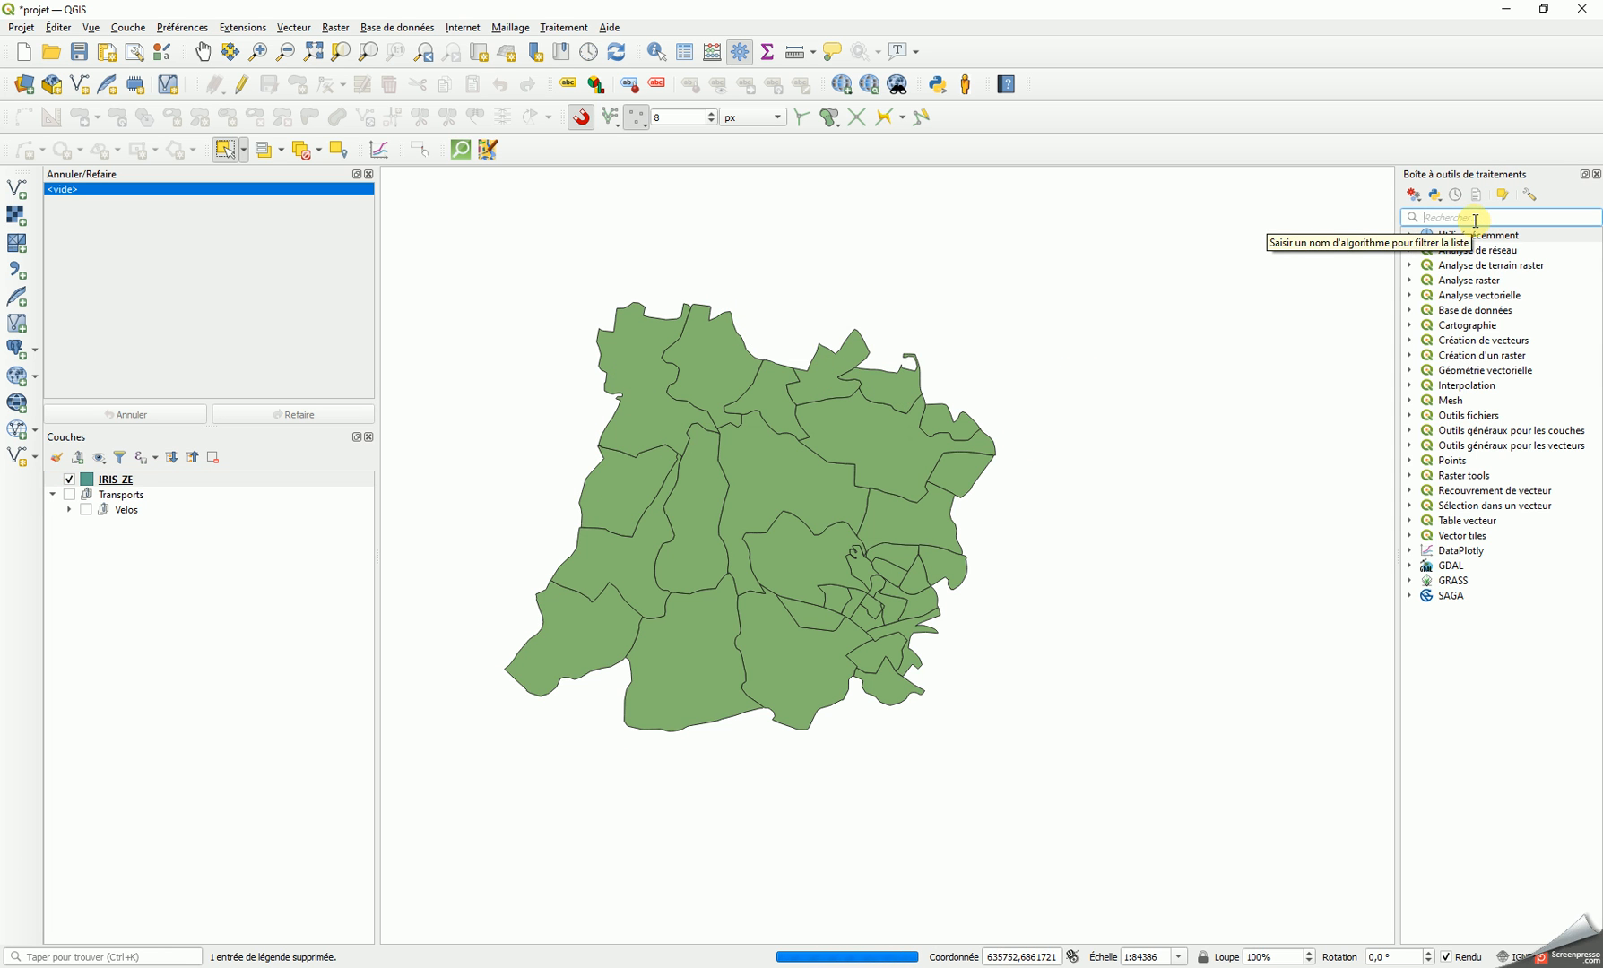
pyautogui.write('regr')
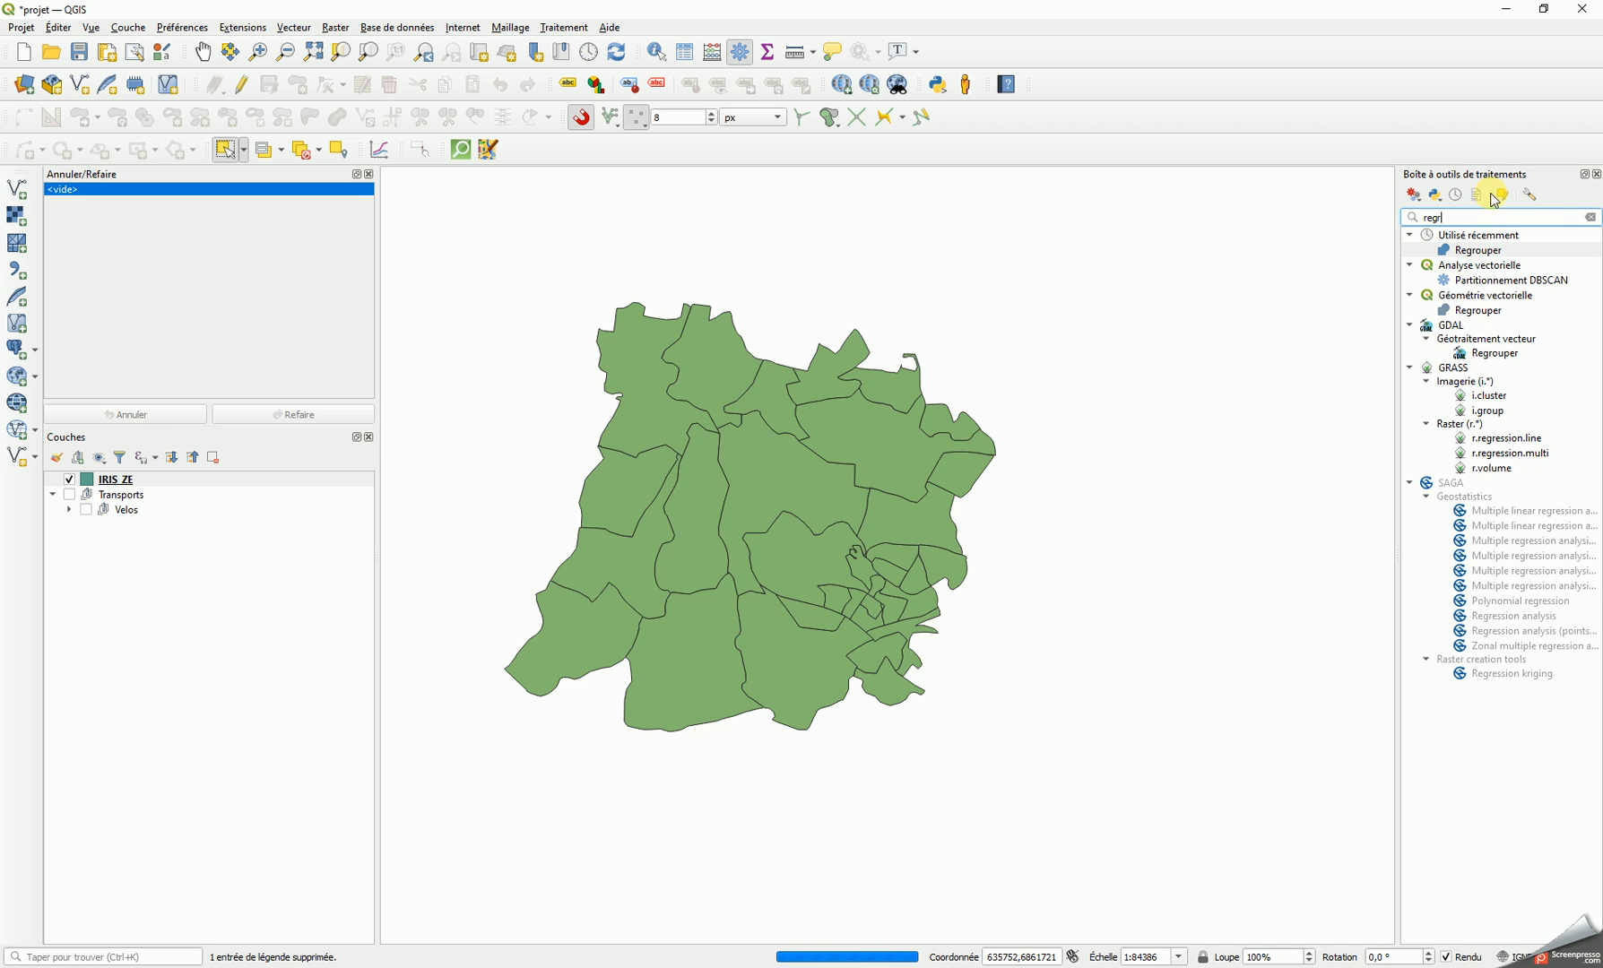
pyautogui.click(1596, 174)
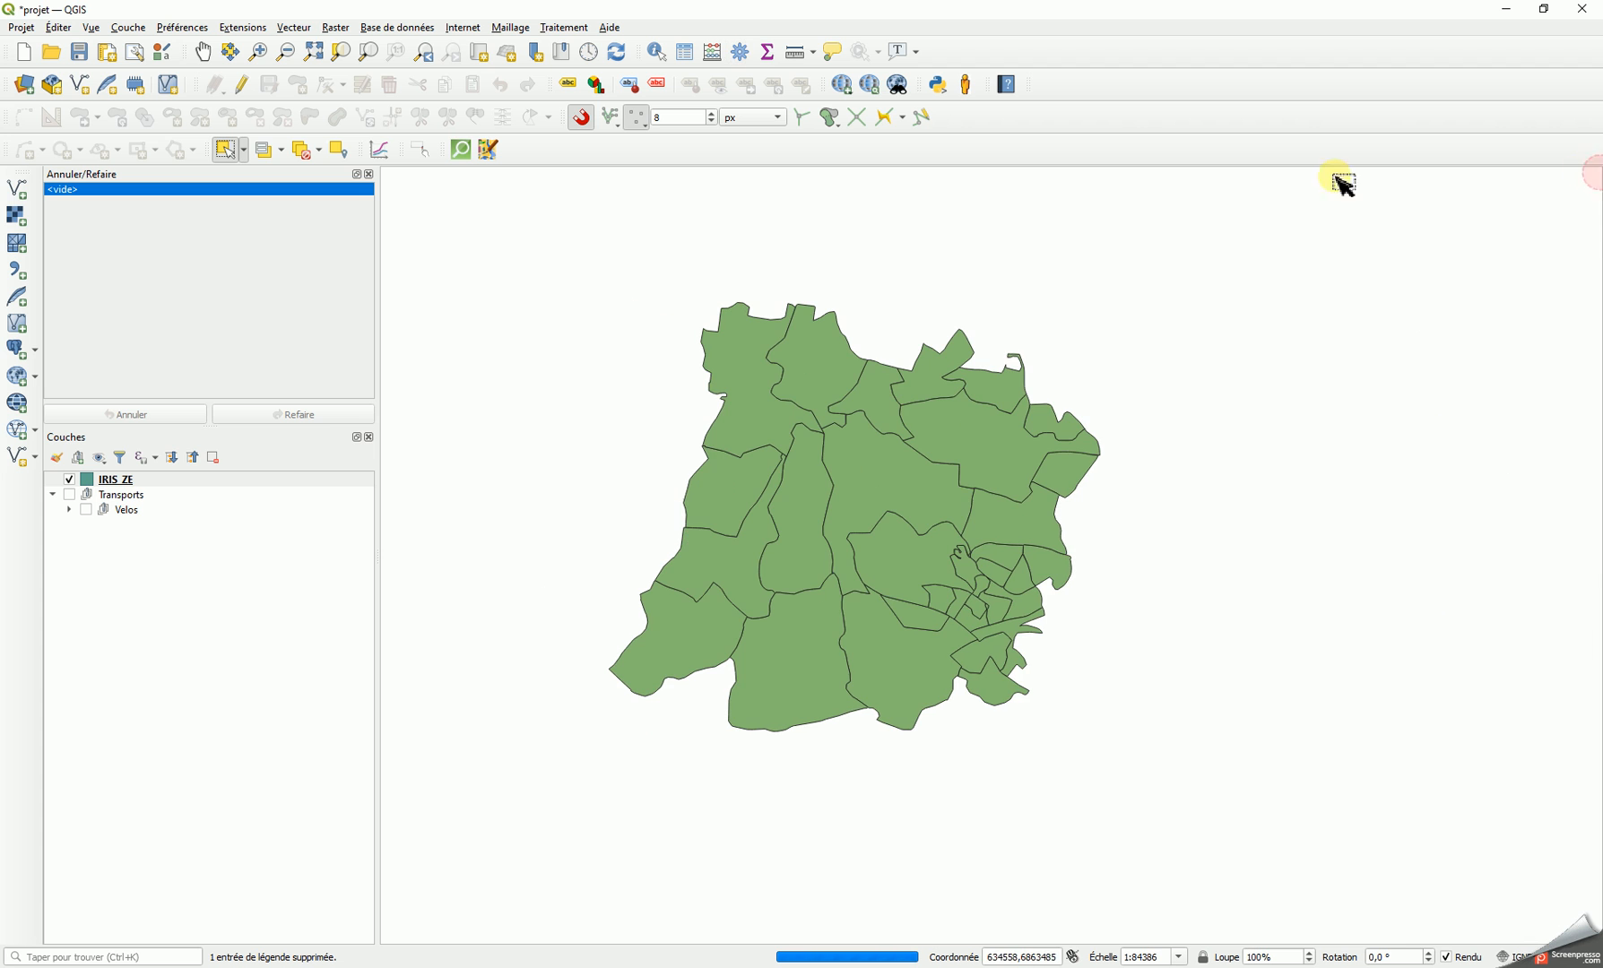
pyautogui.click(749, 56)
pyautogui.click(1446, 218)
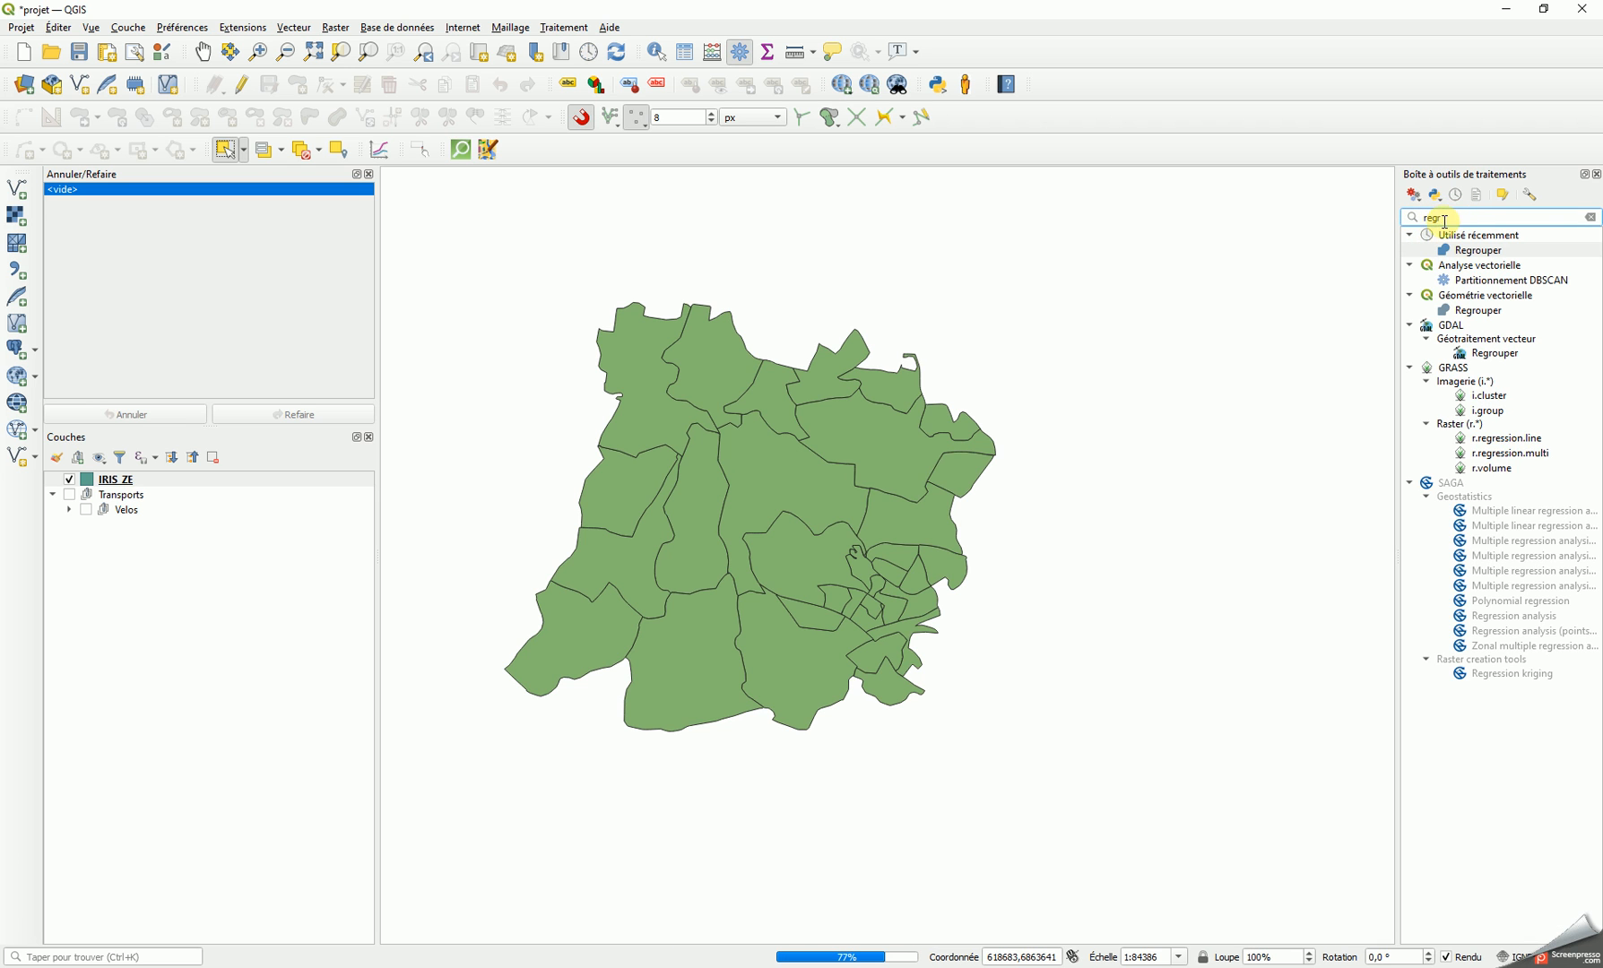
pyautogui.click(1481, 261)
pyautogui.click(1480, 311)
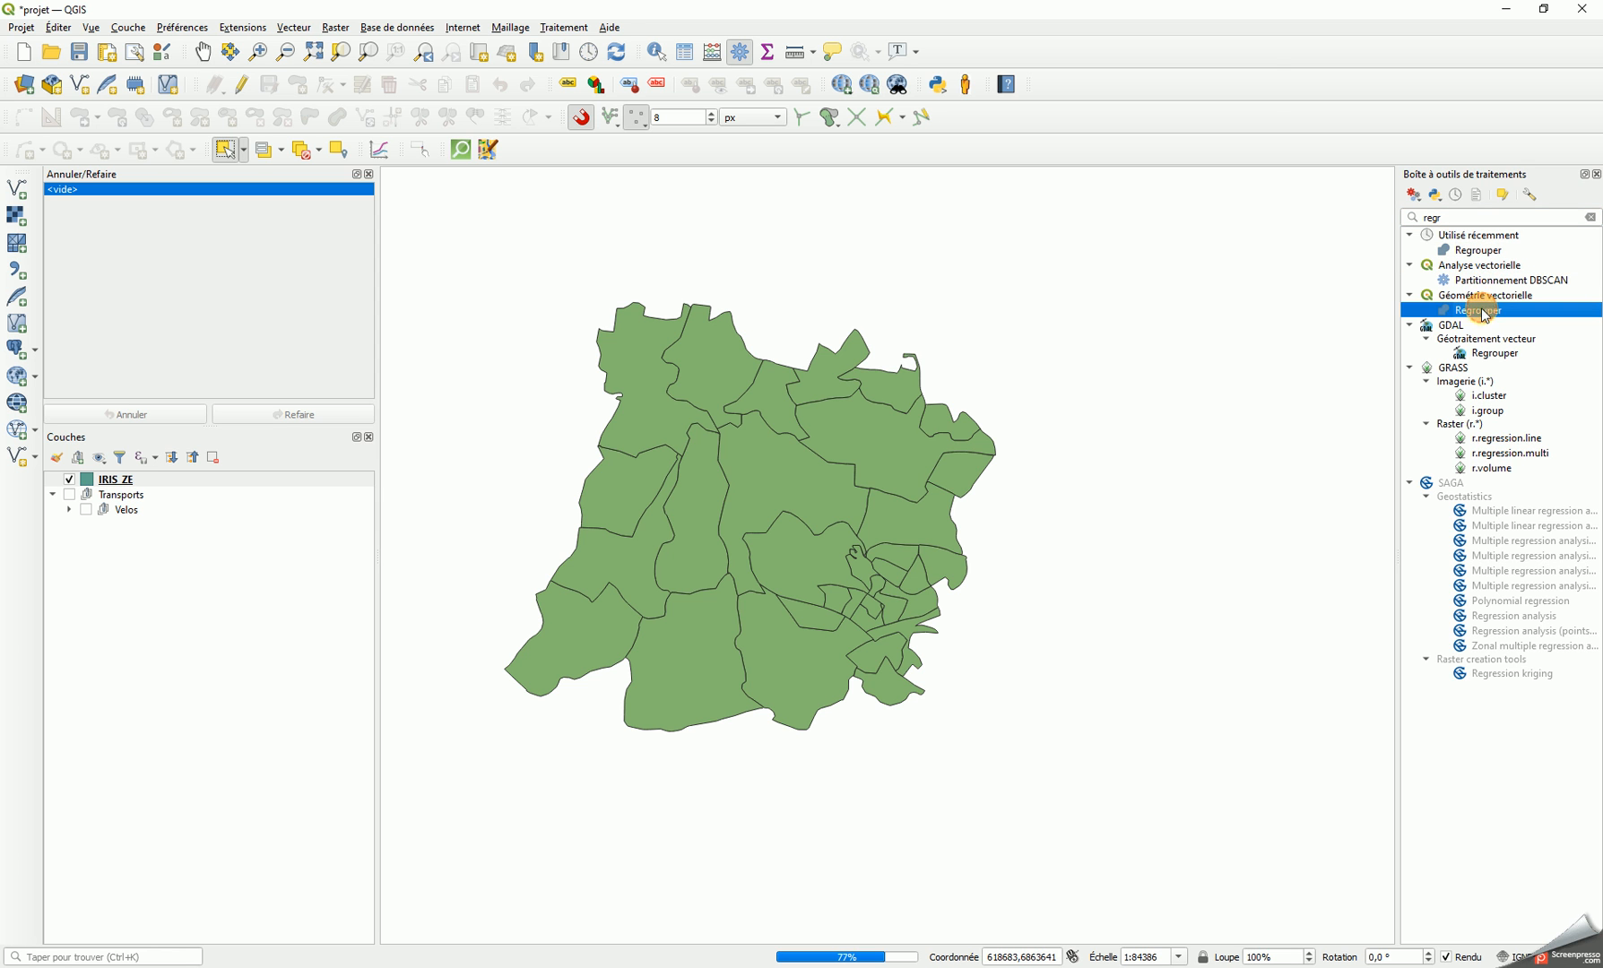
pyautogui.doubleClick(1480, 311)
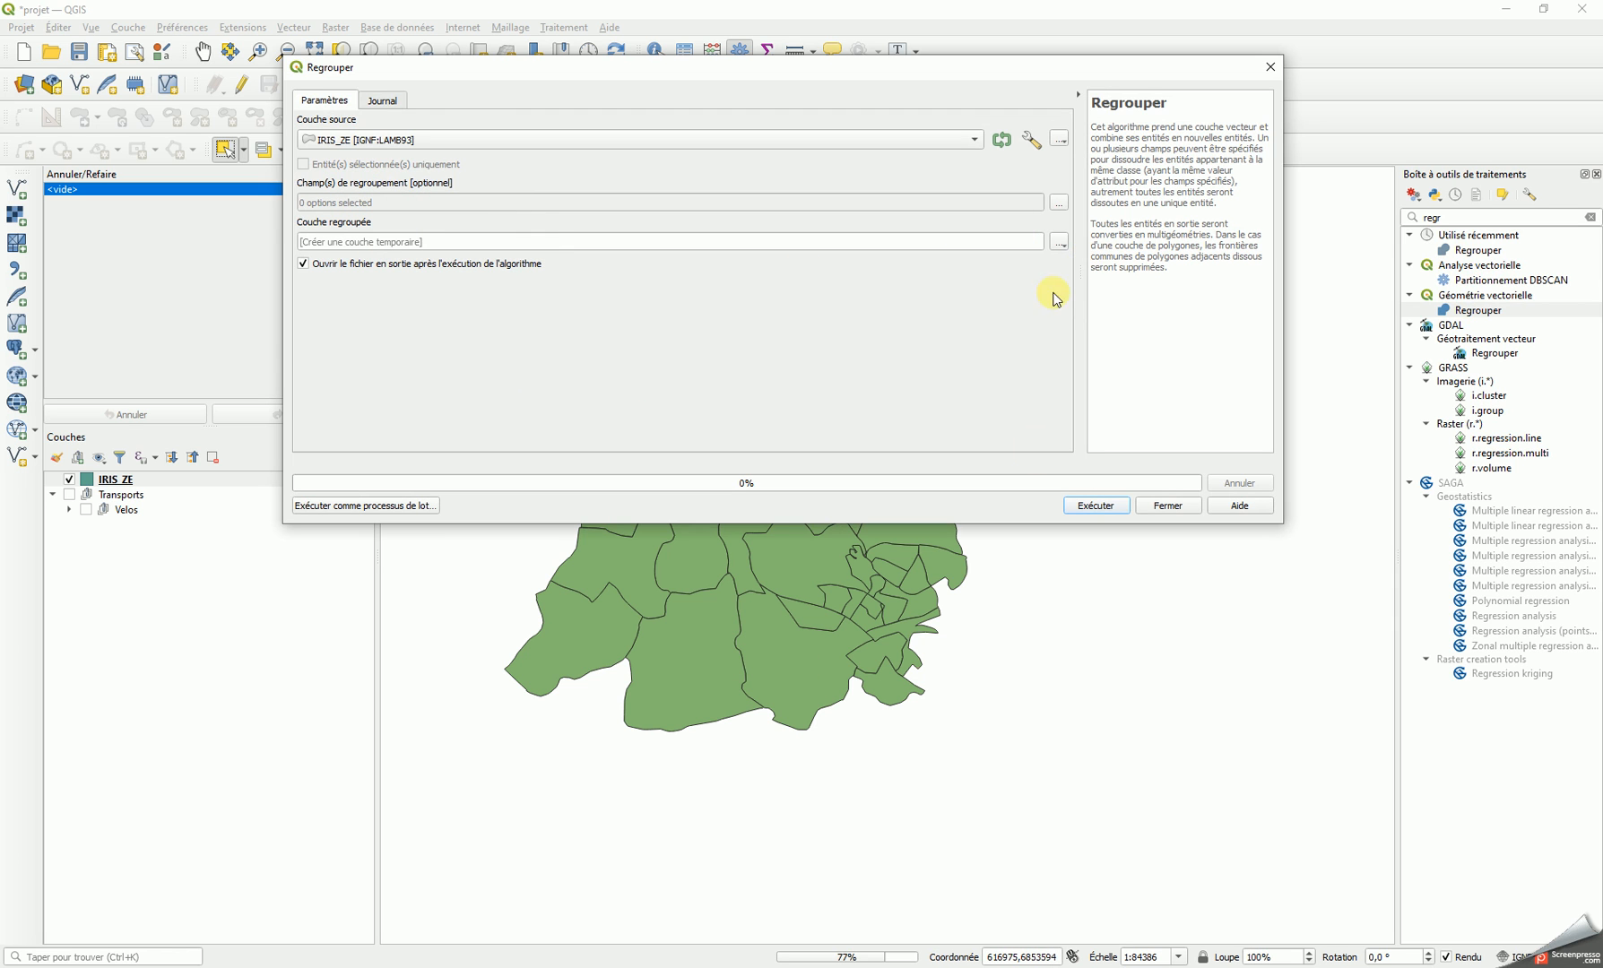
# Set the dissolved output of IRIS_ZE to be saved as the shapefile perimetreIRIS in D:\EIRL_Enseignement\UVSQ2020\Workspace
pyautogui.click(1058, 242)
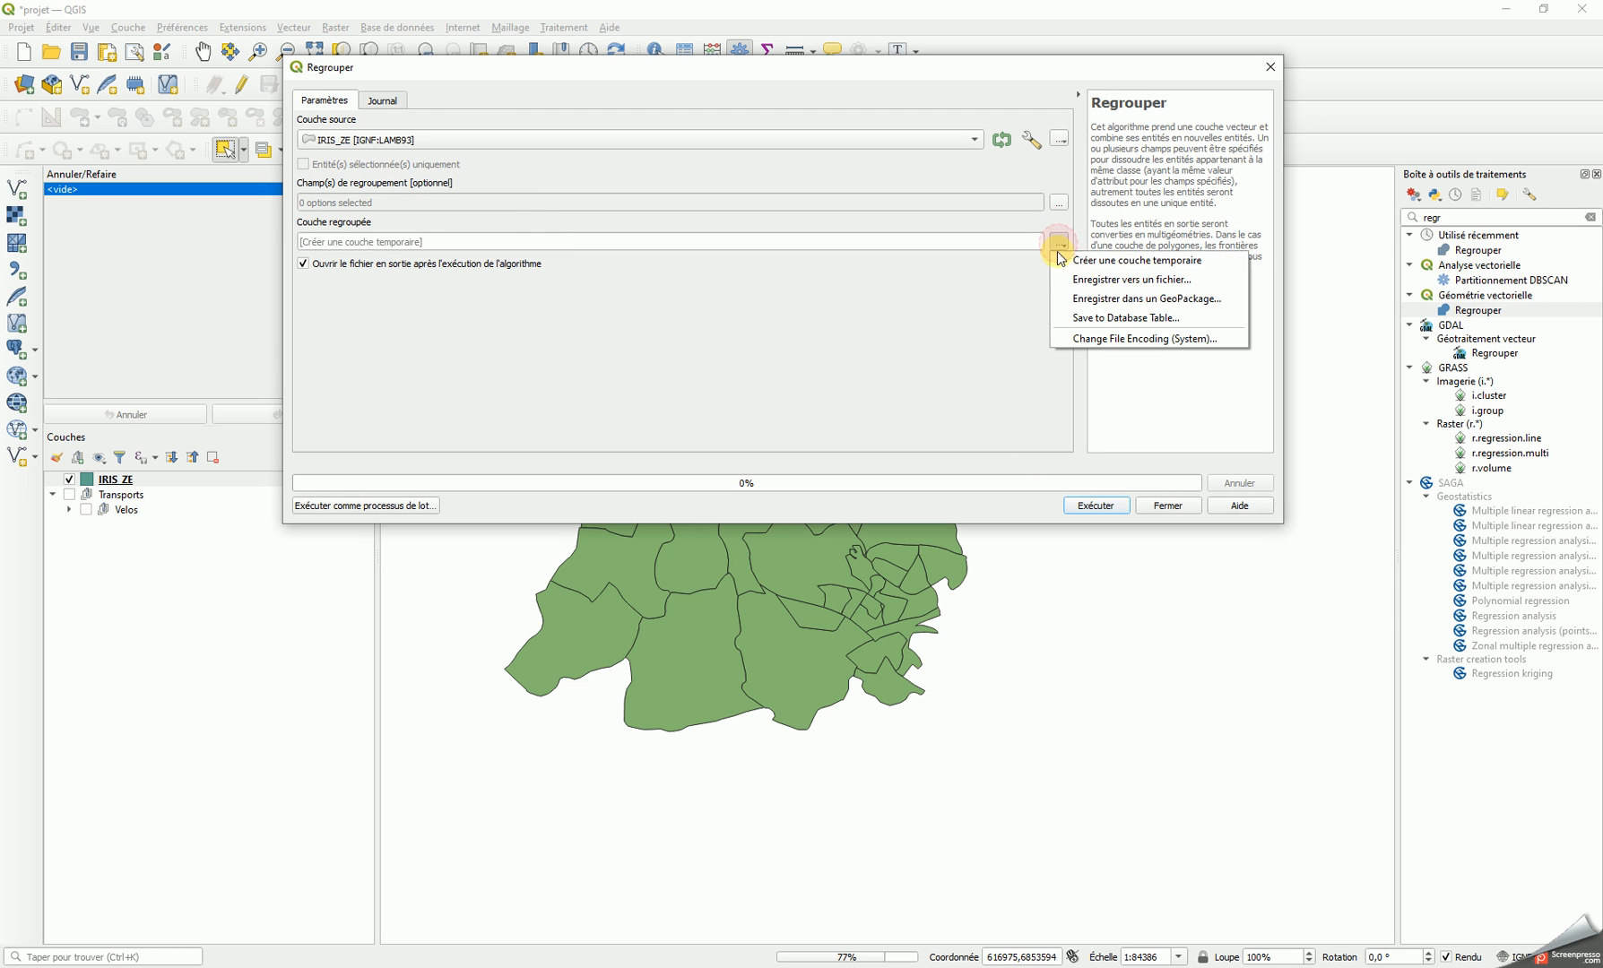
pyautogui.click(1104, 285)
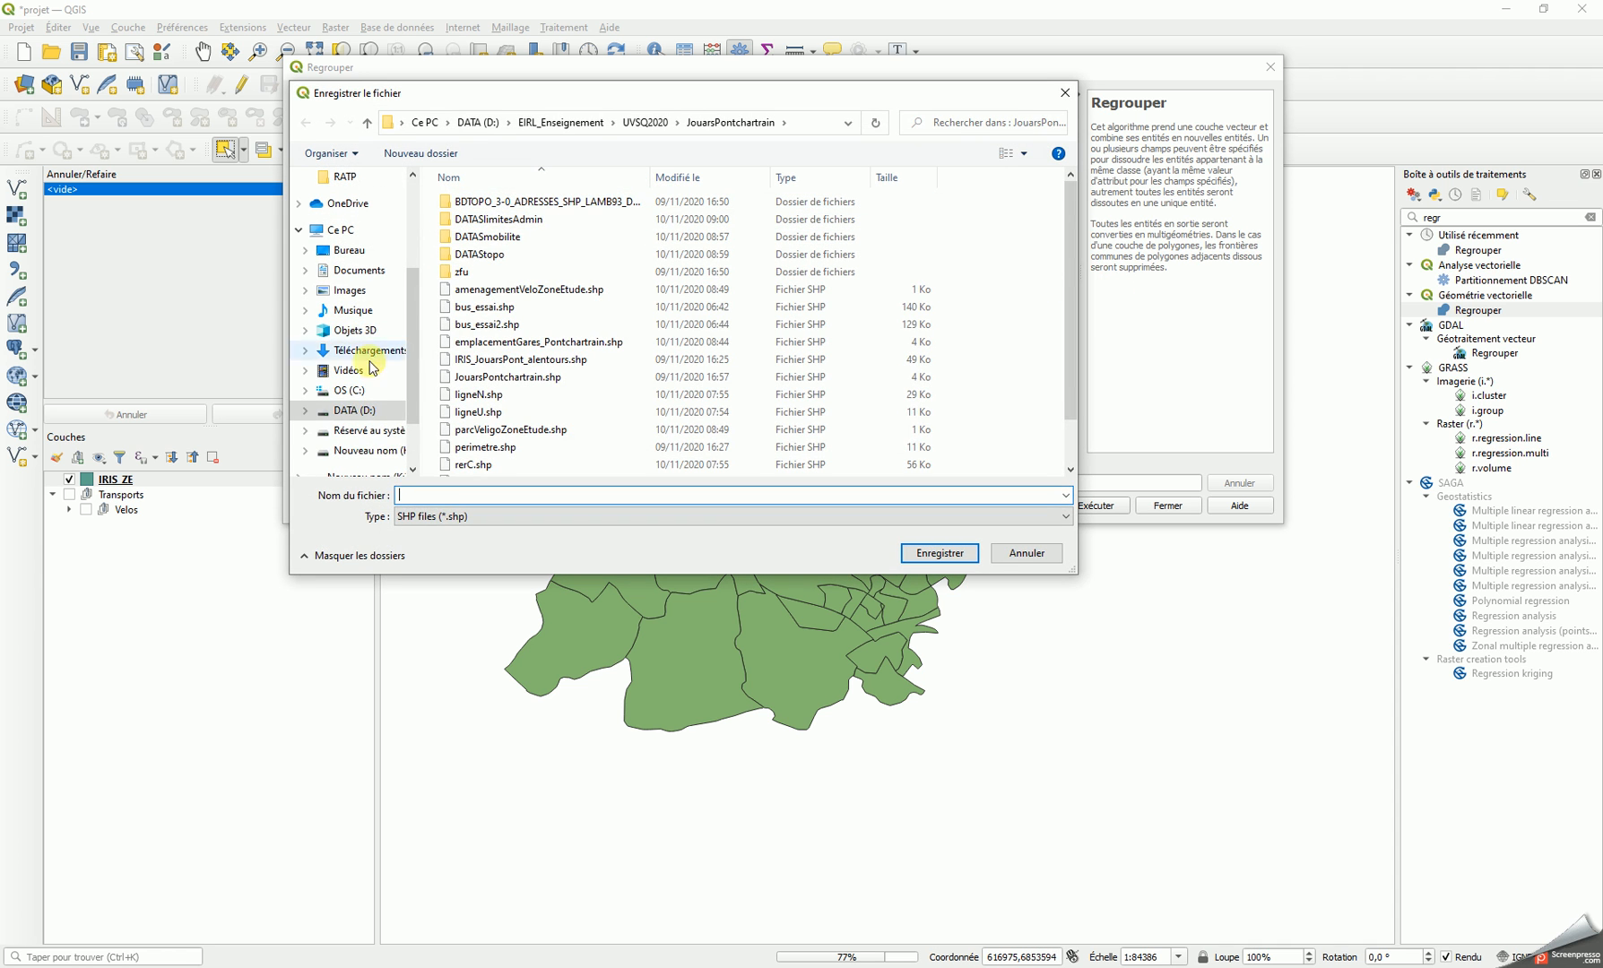
pyautogui.click(374, 411)
pyautogui.doubleClick(502, 237)
pyautogui.doubleClick(483, 221)
pyautogui.doubleClick(478, 221)
pyautogui.click(498, 494)
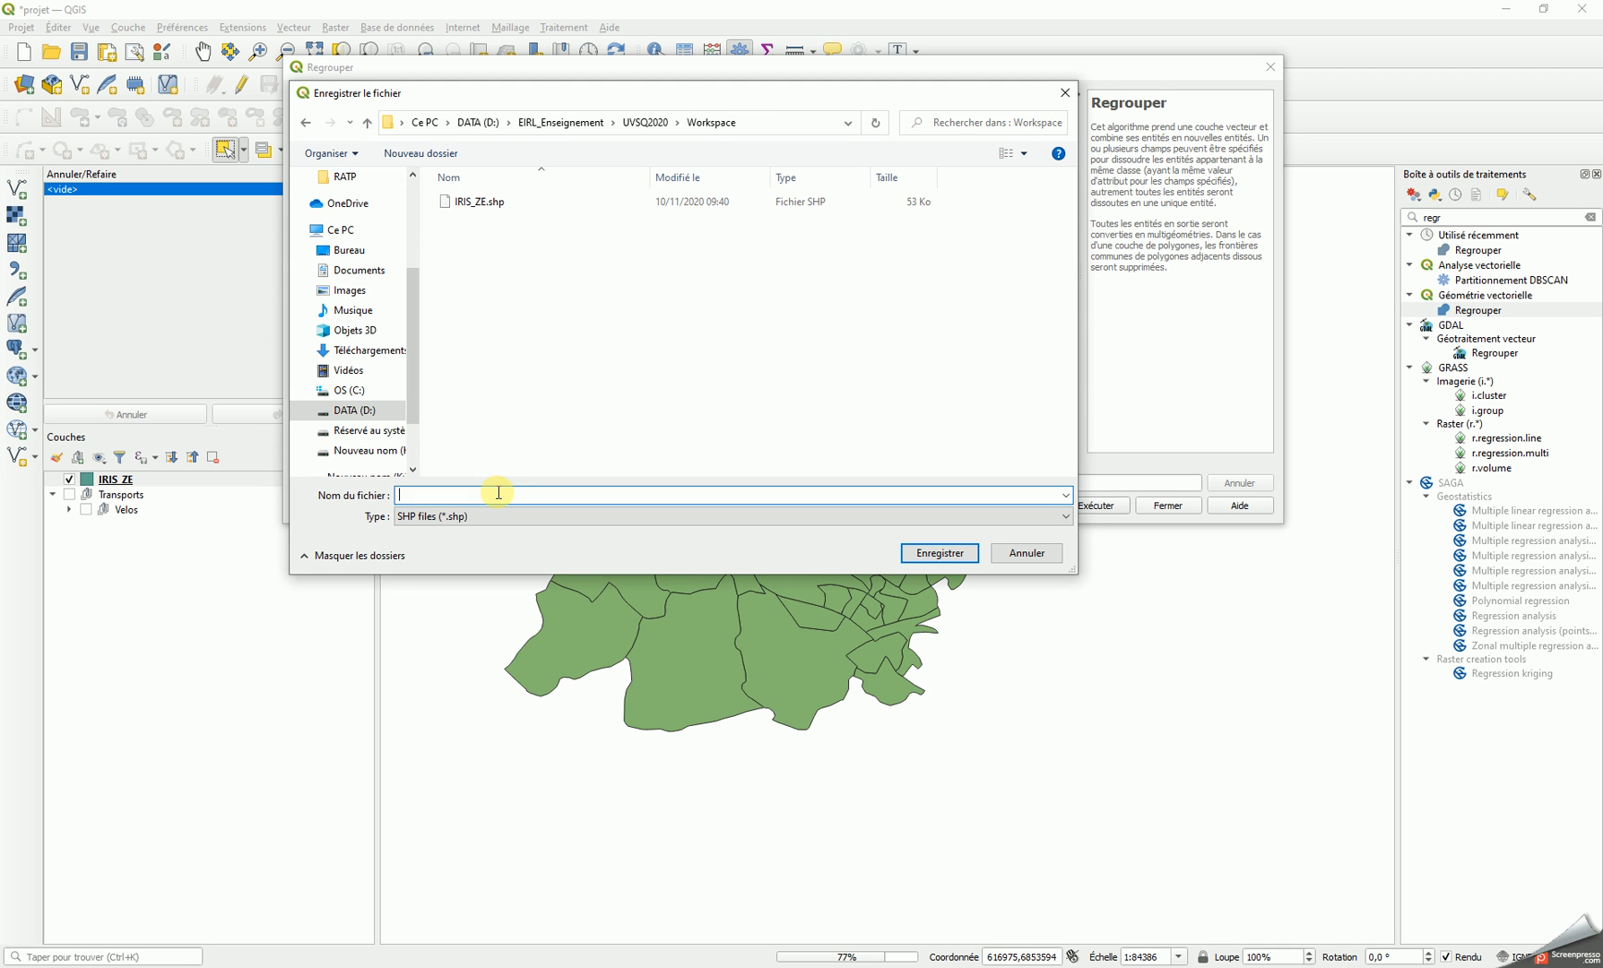
pyautogui.write('perimetreIRIS')
pyautogui.click(957, 552)
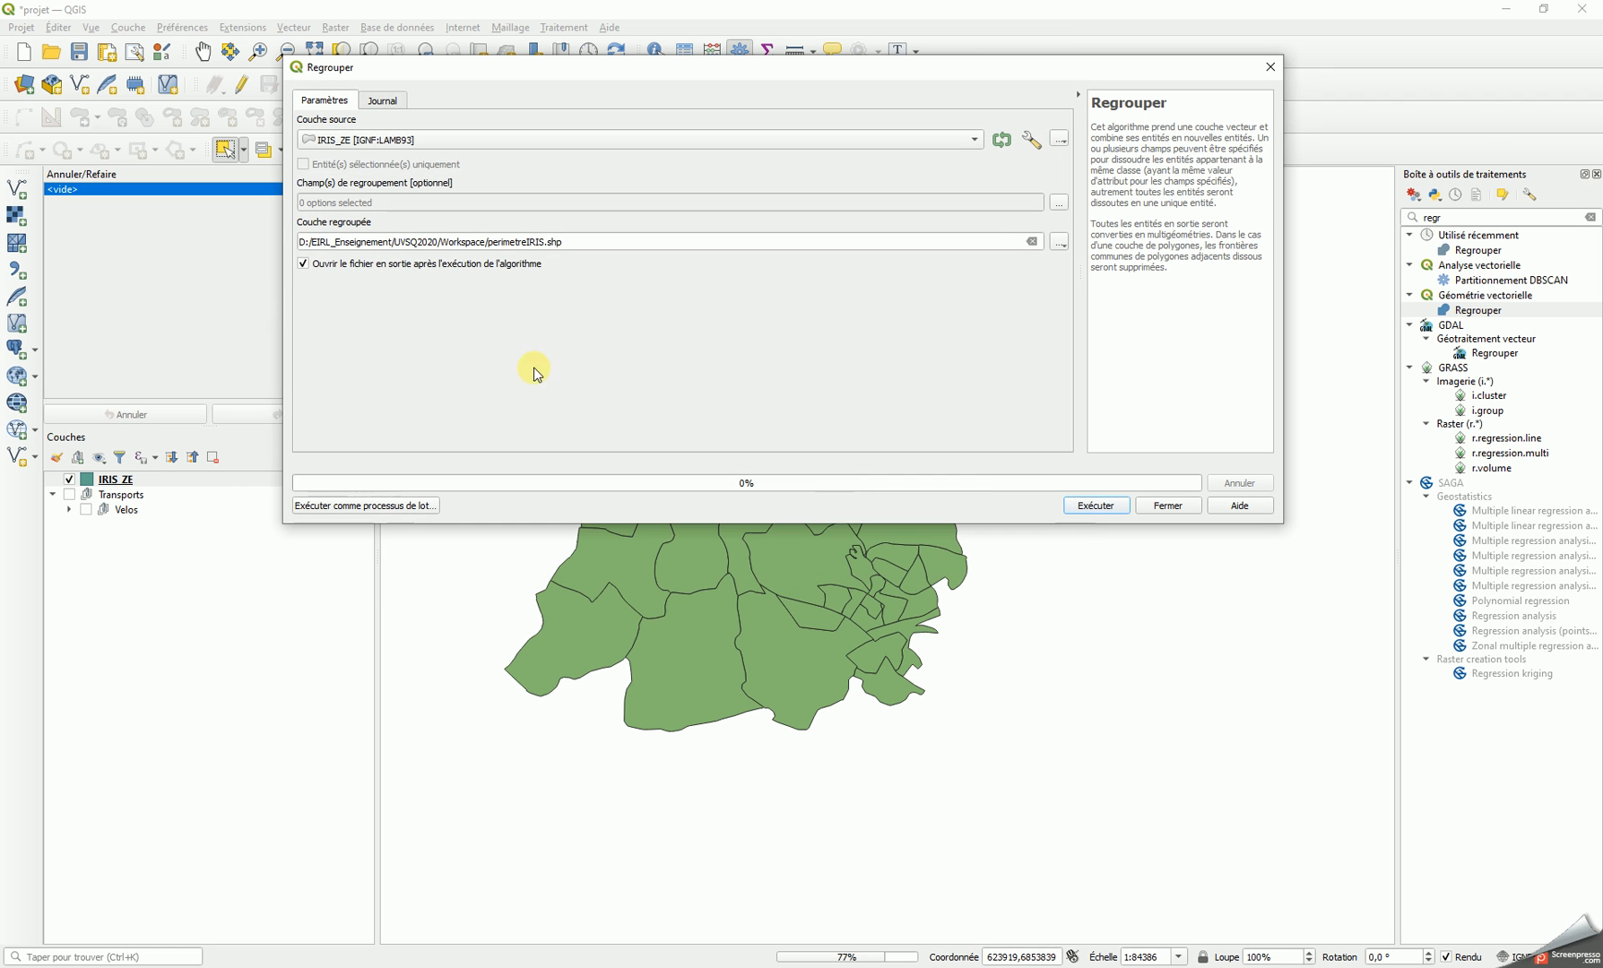
# Run Regrouper on the IRIS_ZE layer without any grouping field and close the tool's dialog
pyautogui.click(546, 242)
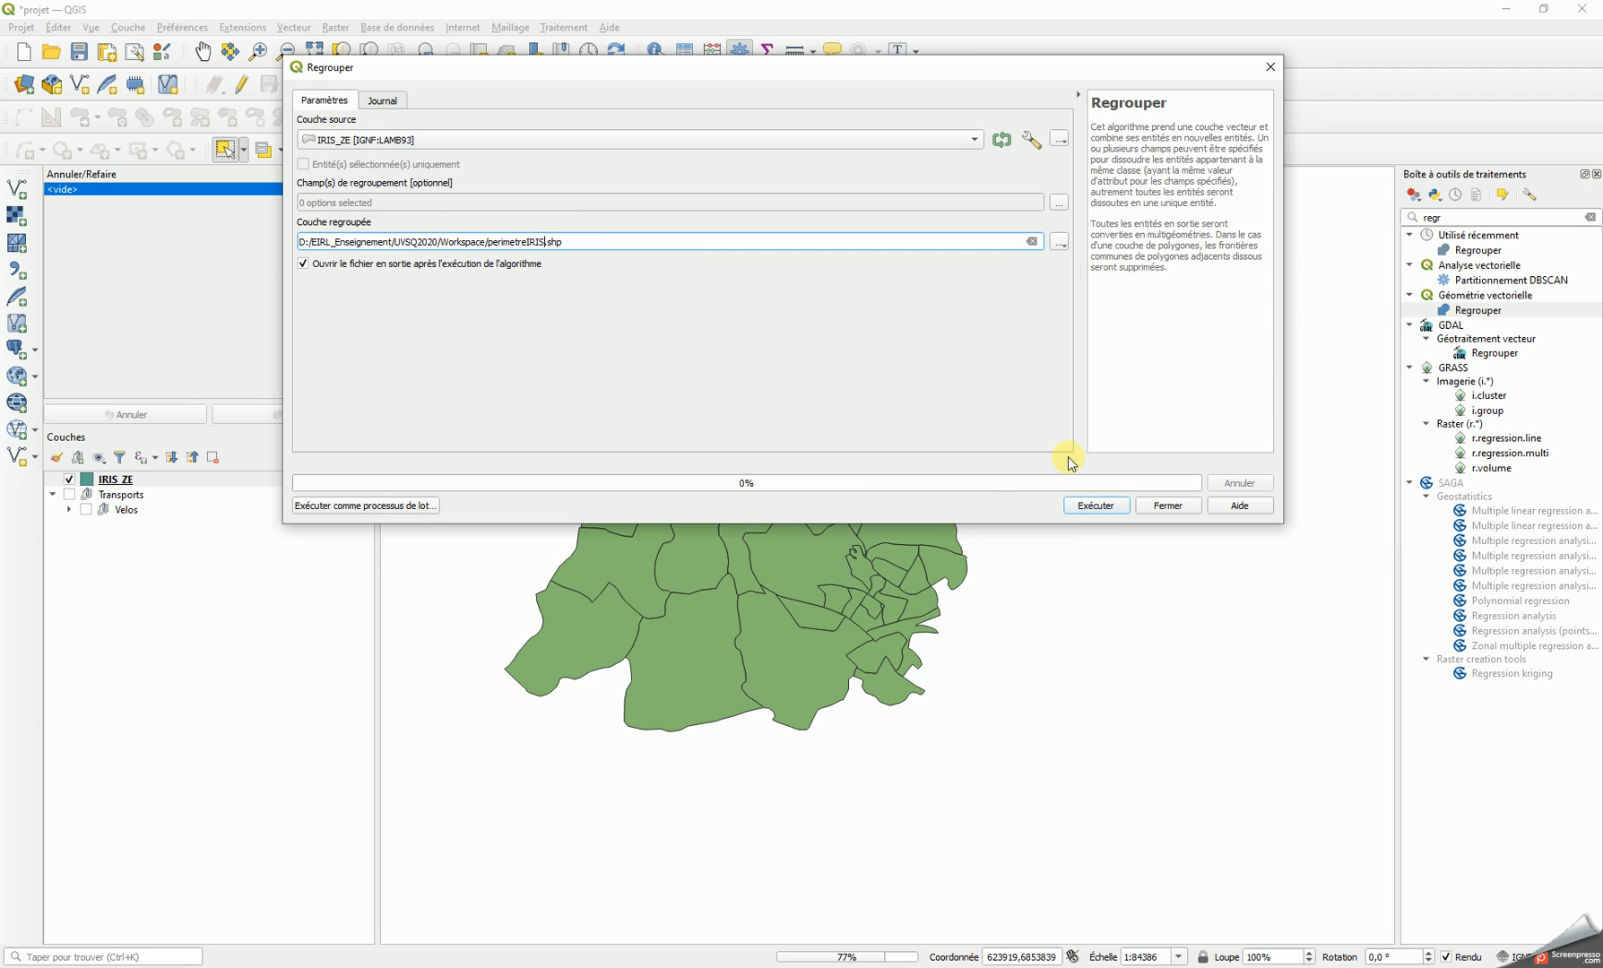
pyautogui.click(1111, 509)
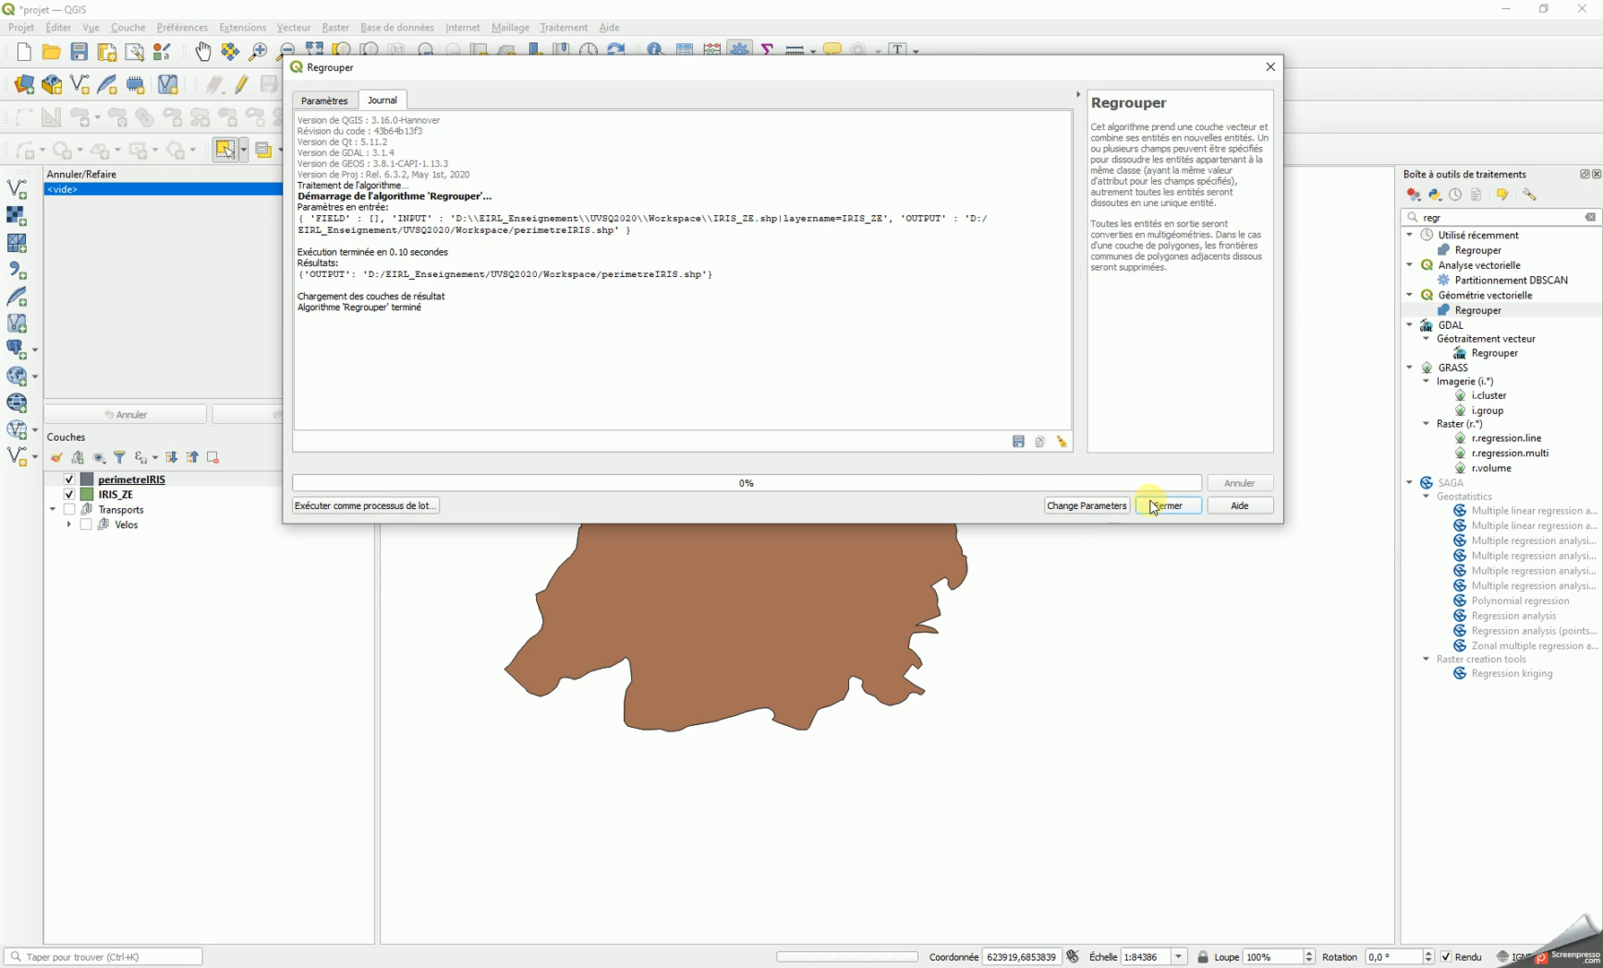
pyautogui.click(1154, 505)
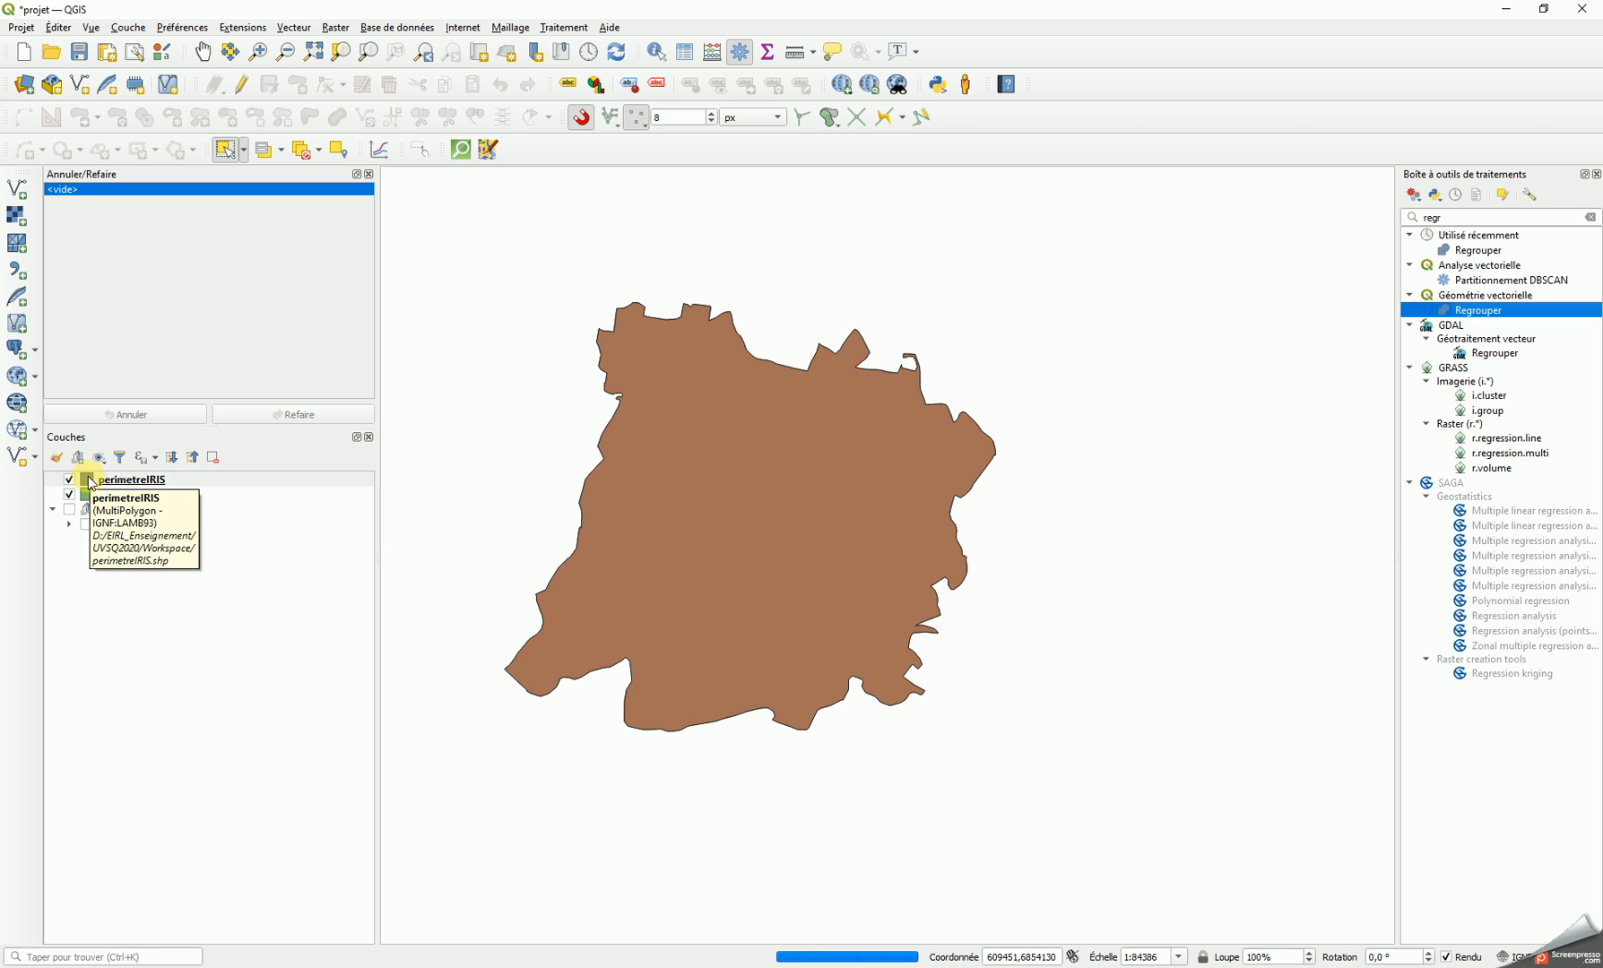
# In the perimetreIRIS layer's symbology, set the simple fill's style to Pas de remplissage and the stroke width to 0.46 mm
pyautogui.click(90, 482)
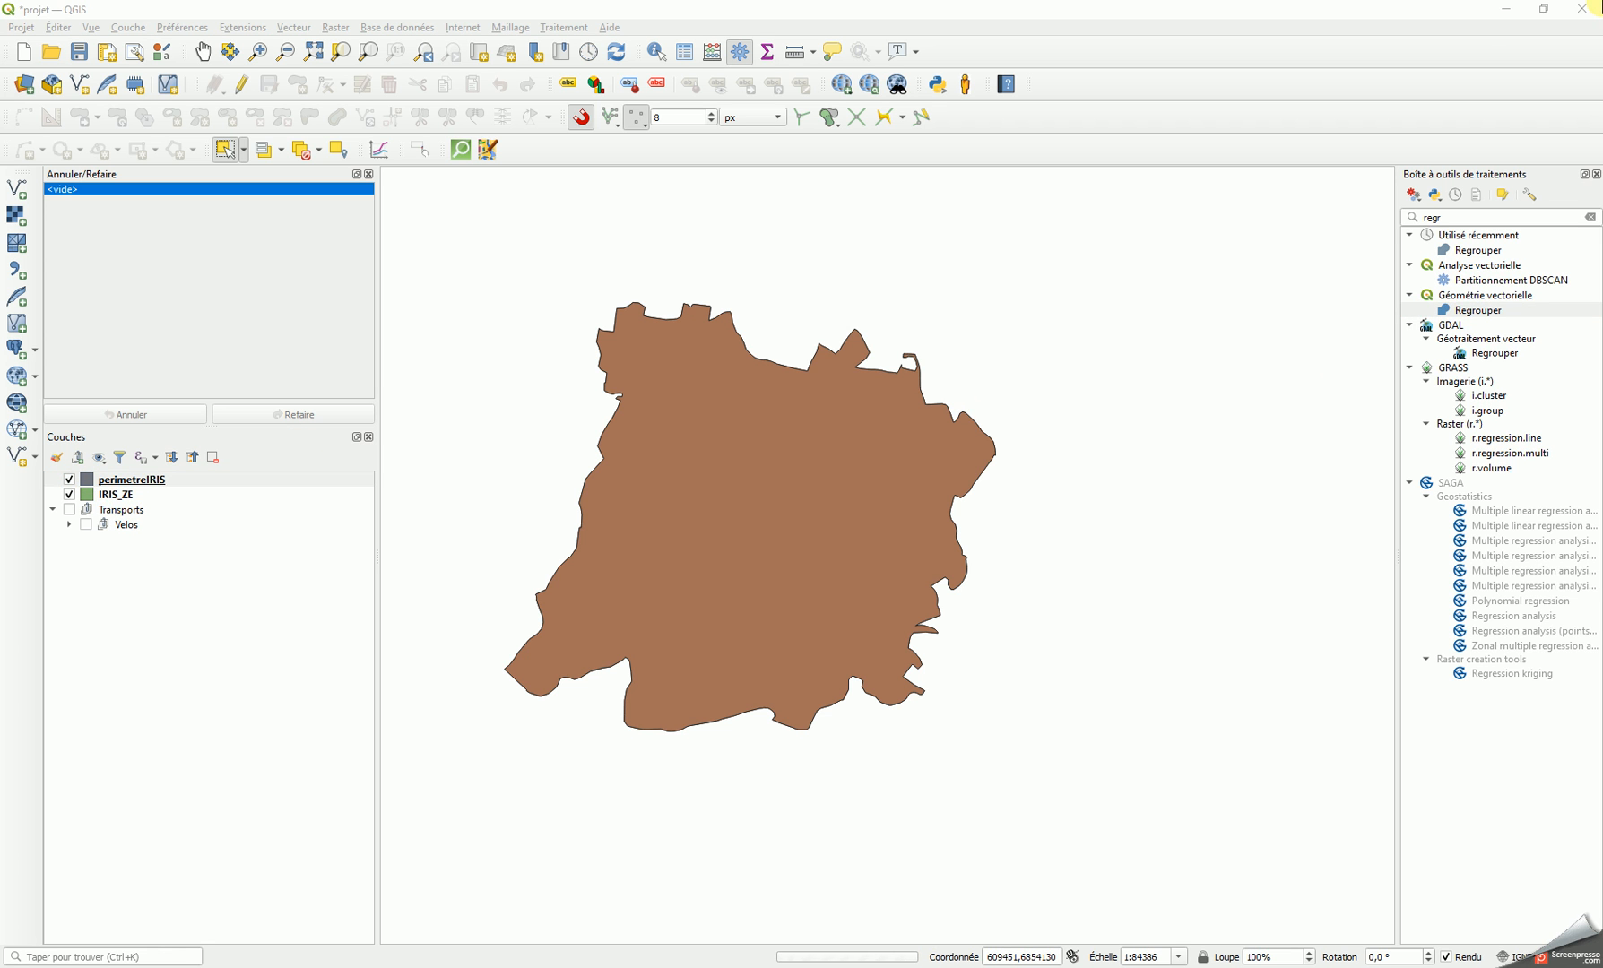
pyautogui.moveTo(1599, 54); pyautogui.dragTo(690, 189)
pyautogui.click(754, 254)
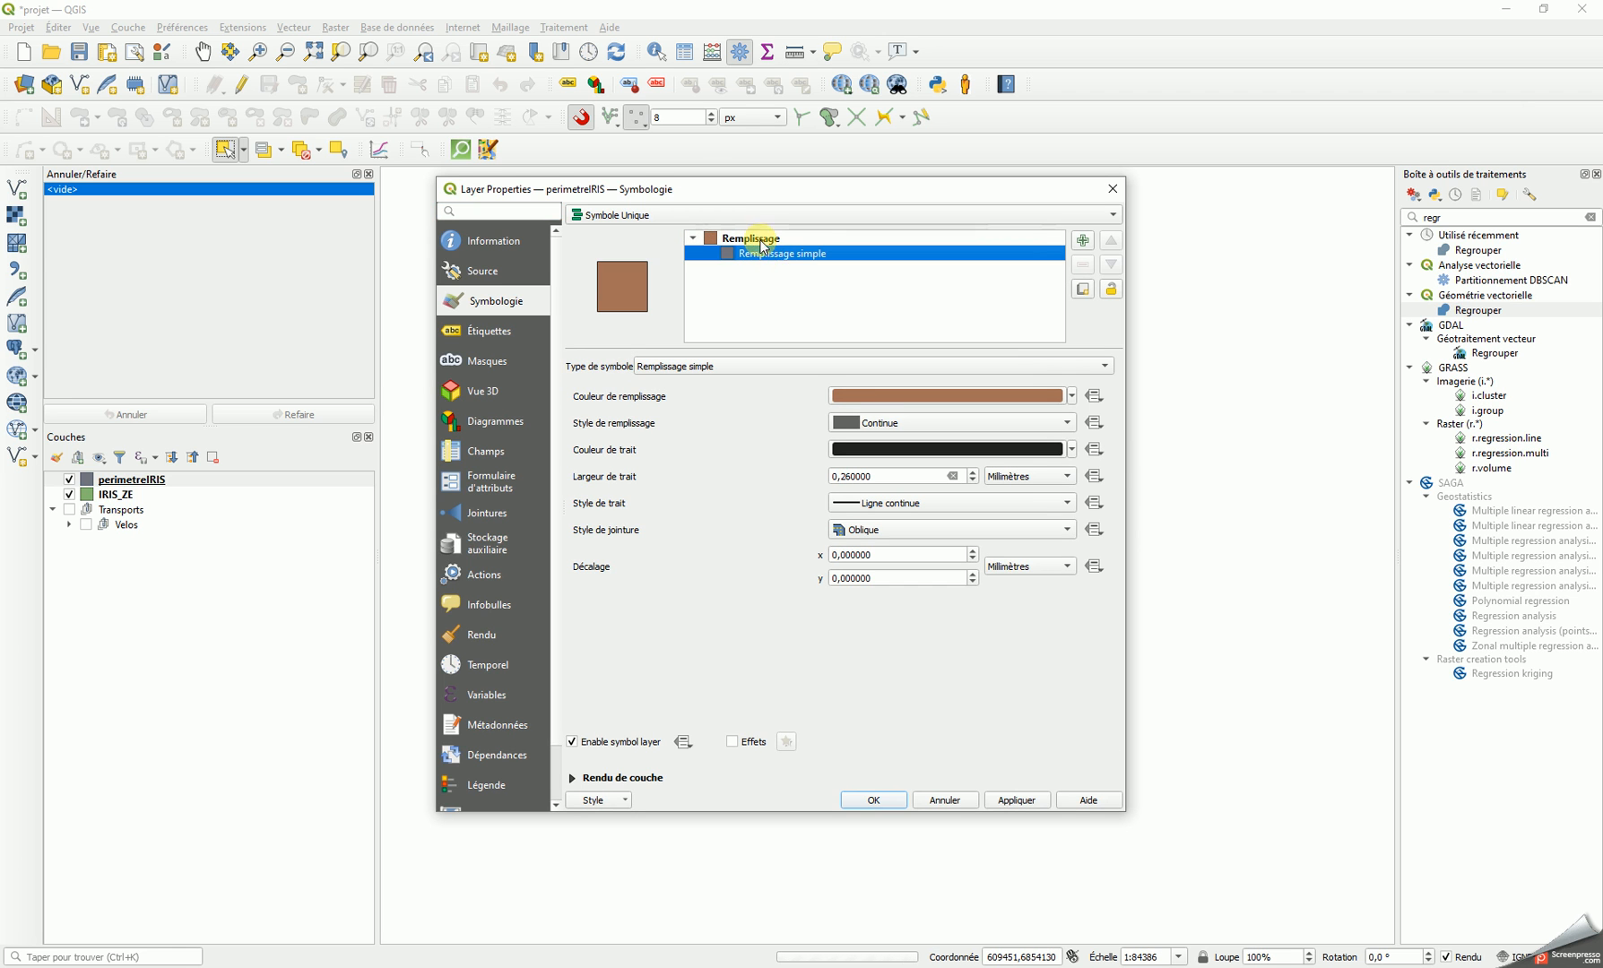
pyautogui.click(923, 421)
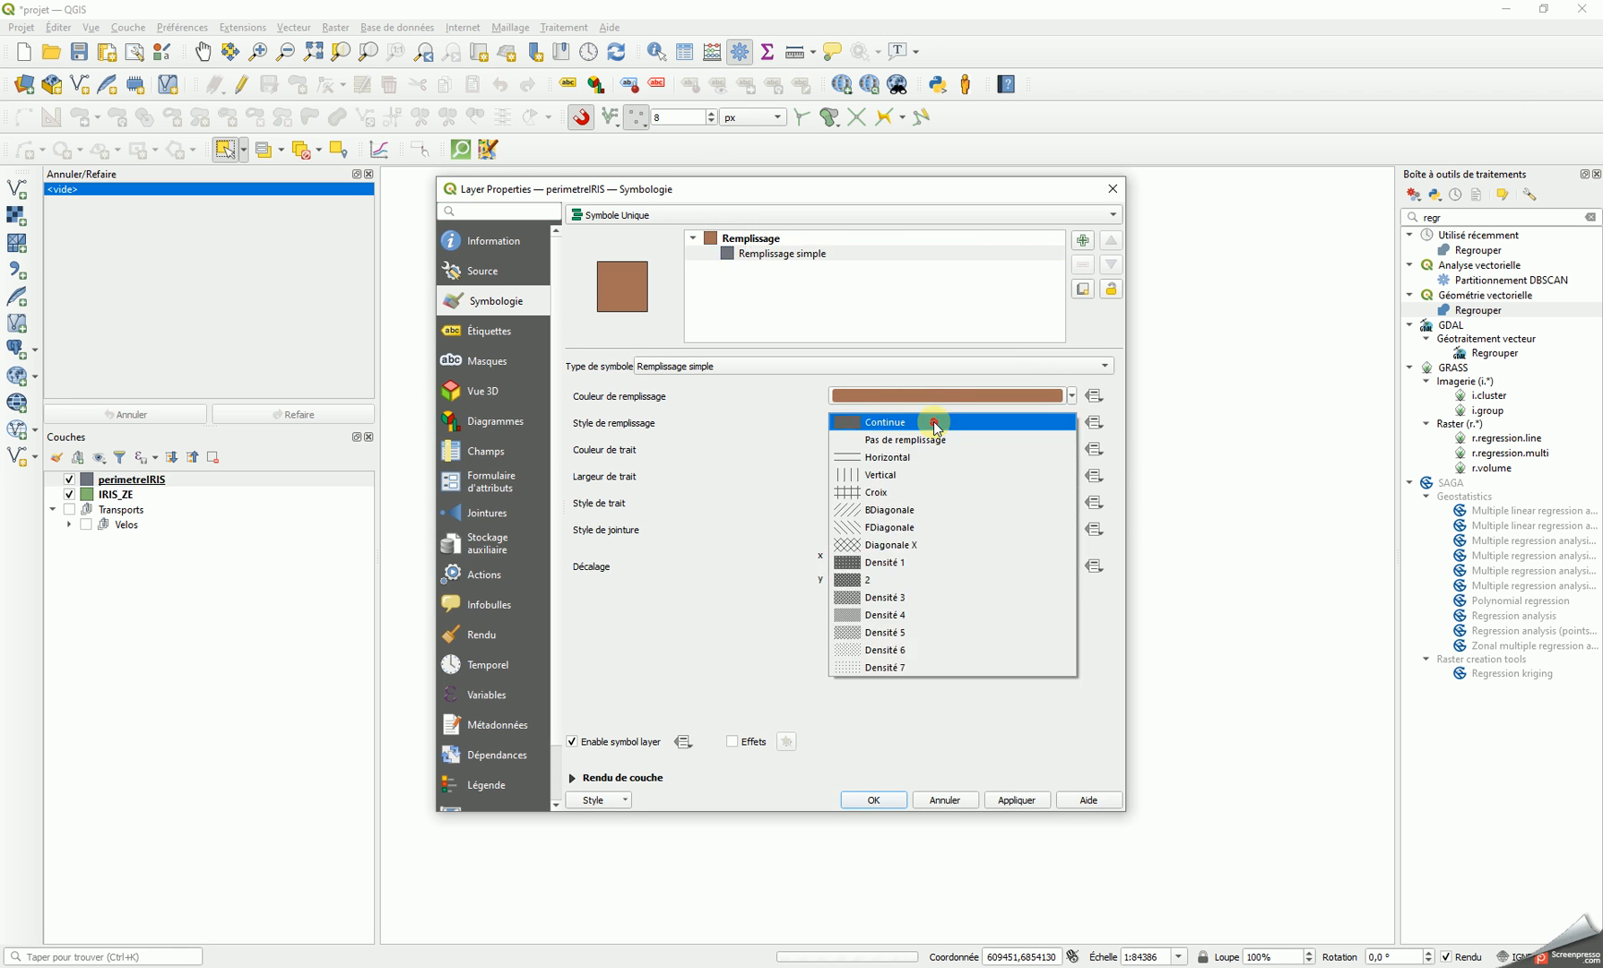
pyautogui.click(851, 440)
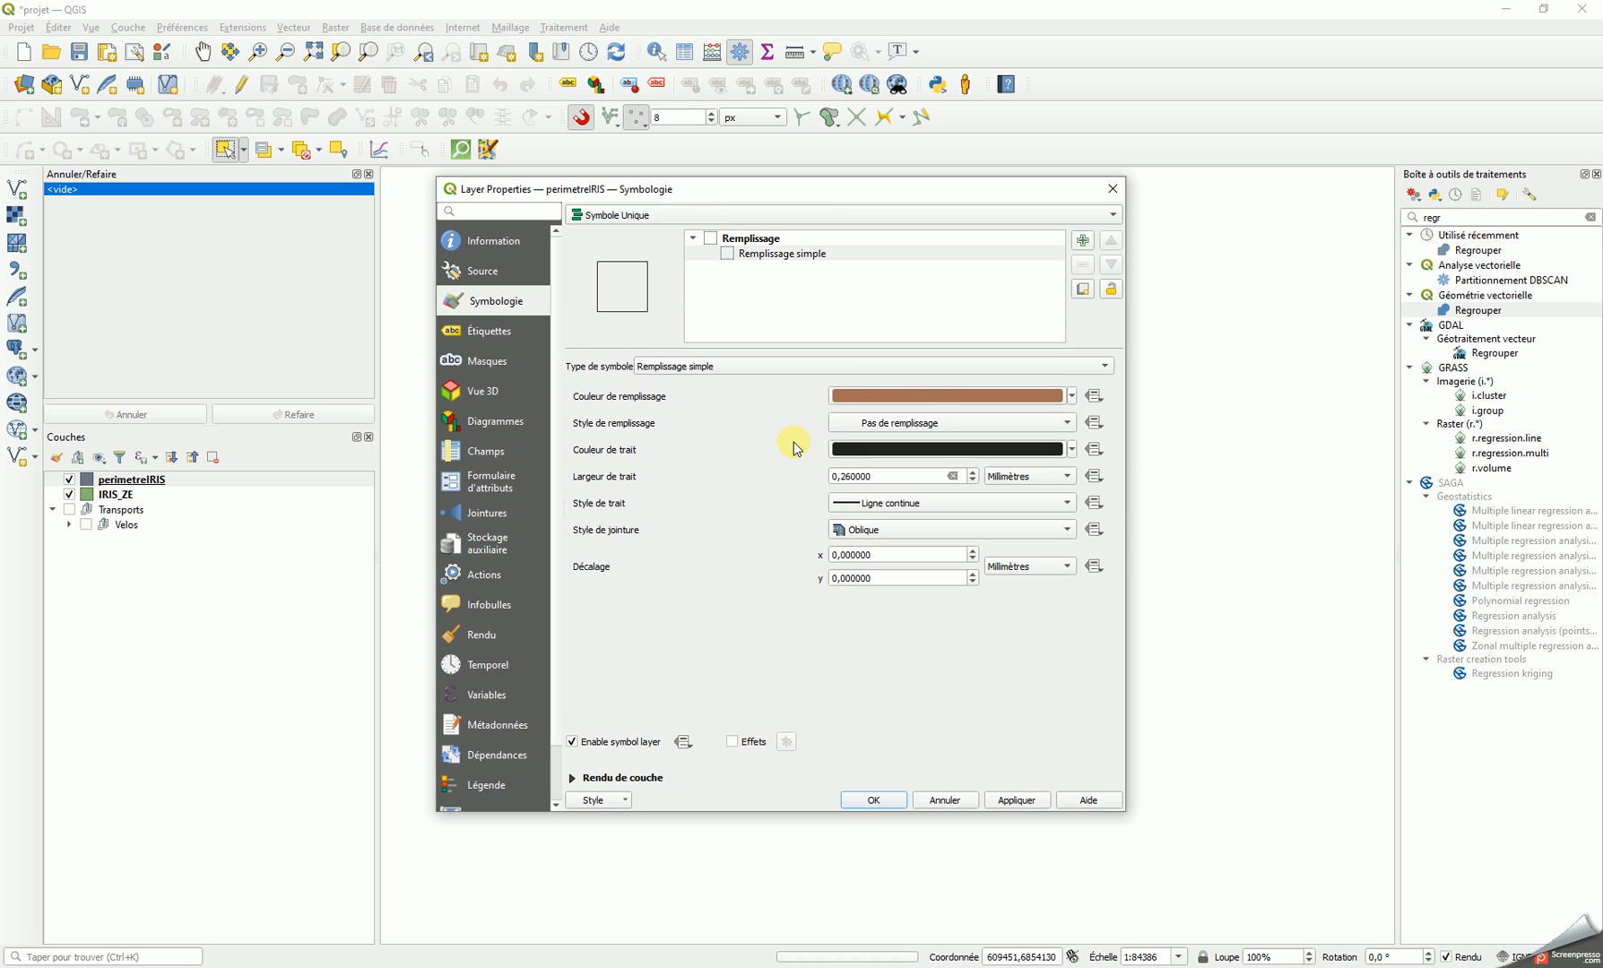
pyautogui.click(975, 473)
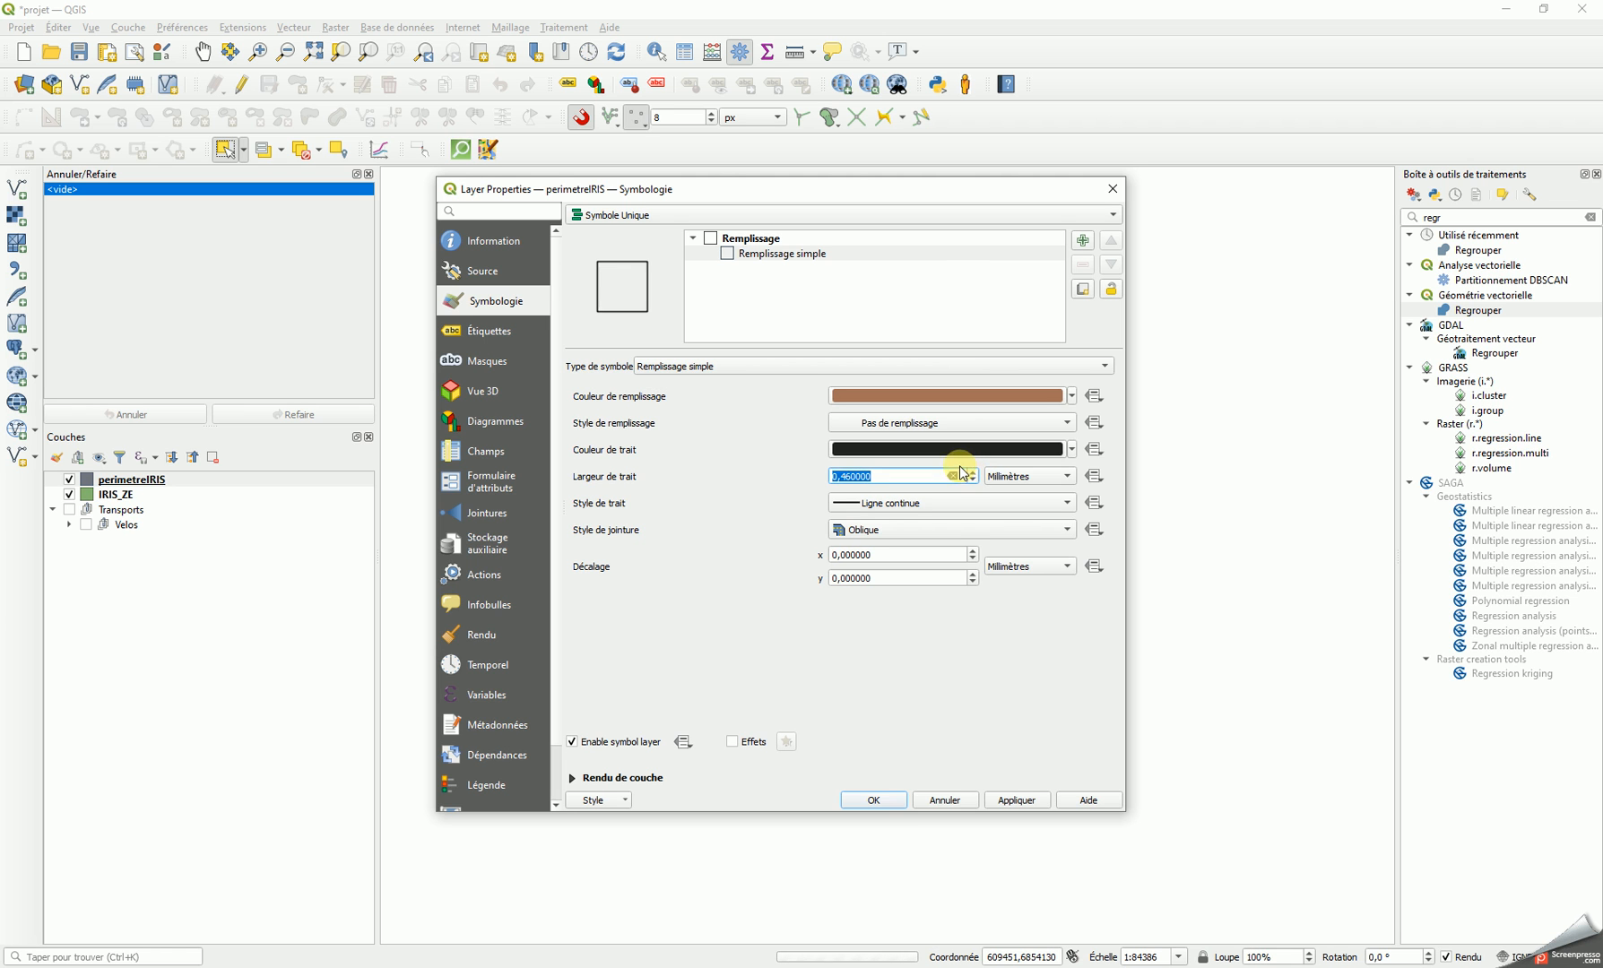
# Set the perimetreIRIS stroke colour to bright red and apply the layer style
pyautogui.click(1072, 449)
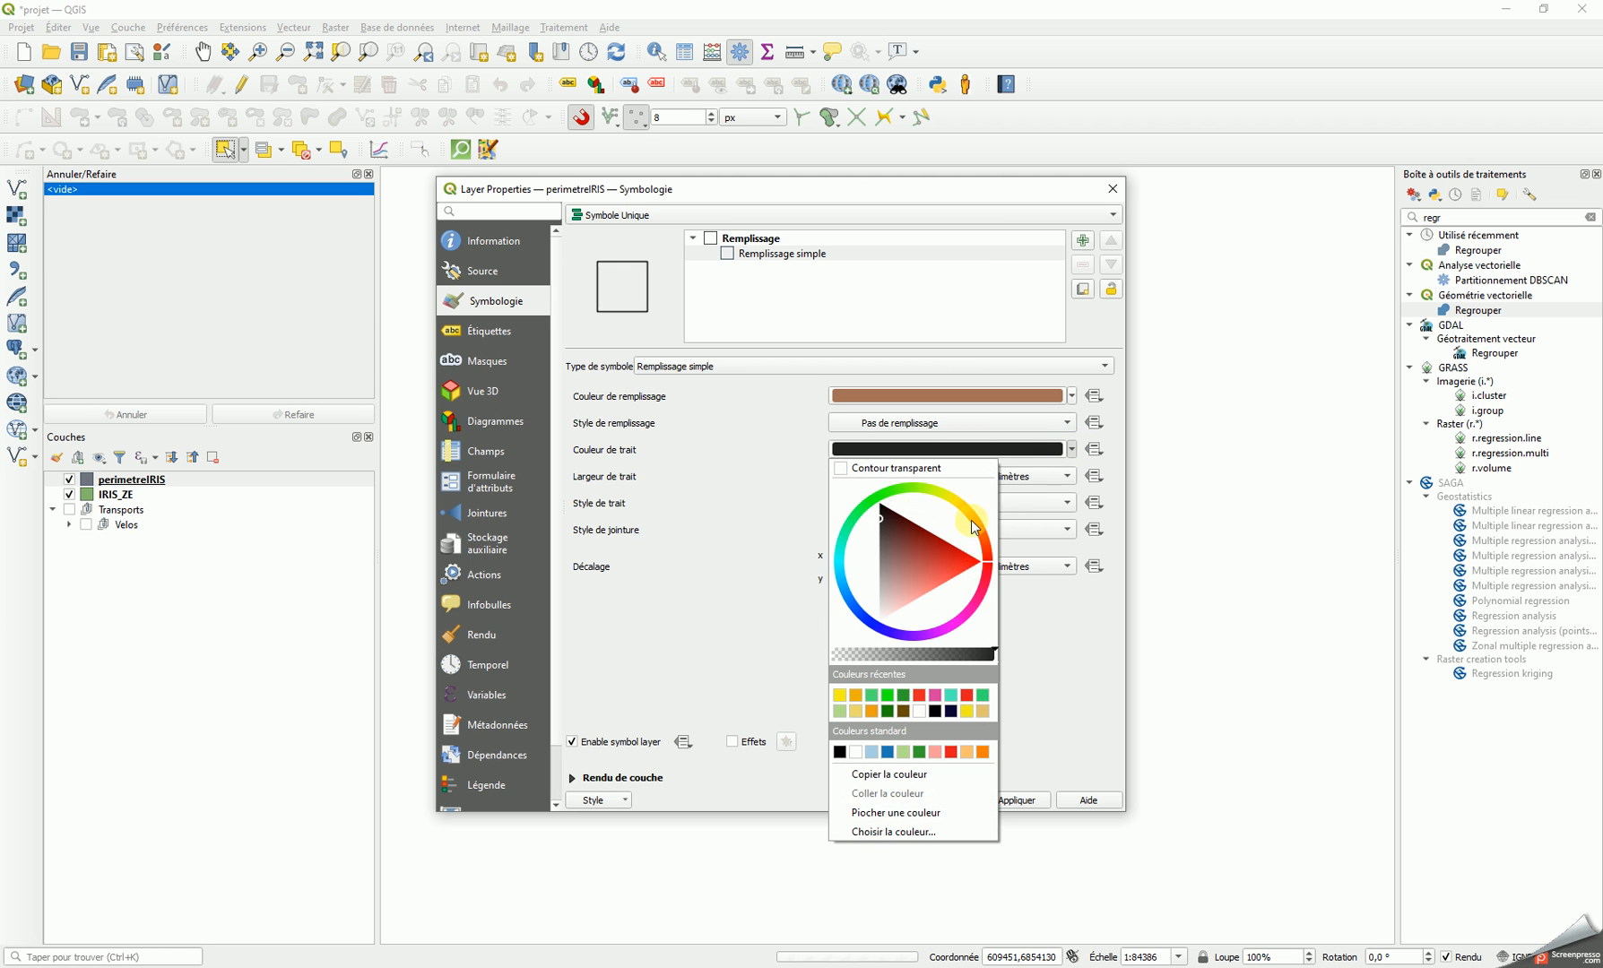
pyautogui.click(967, 561)
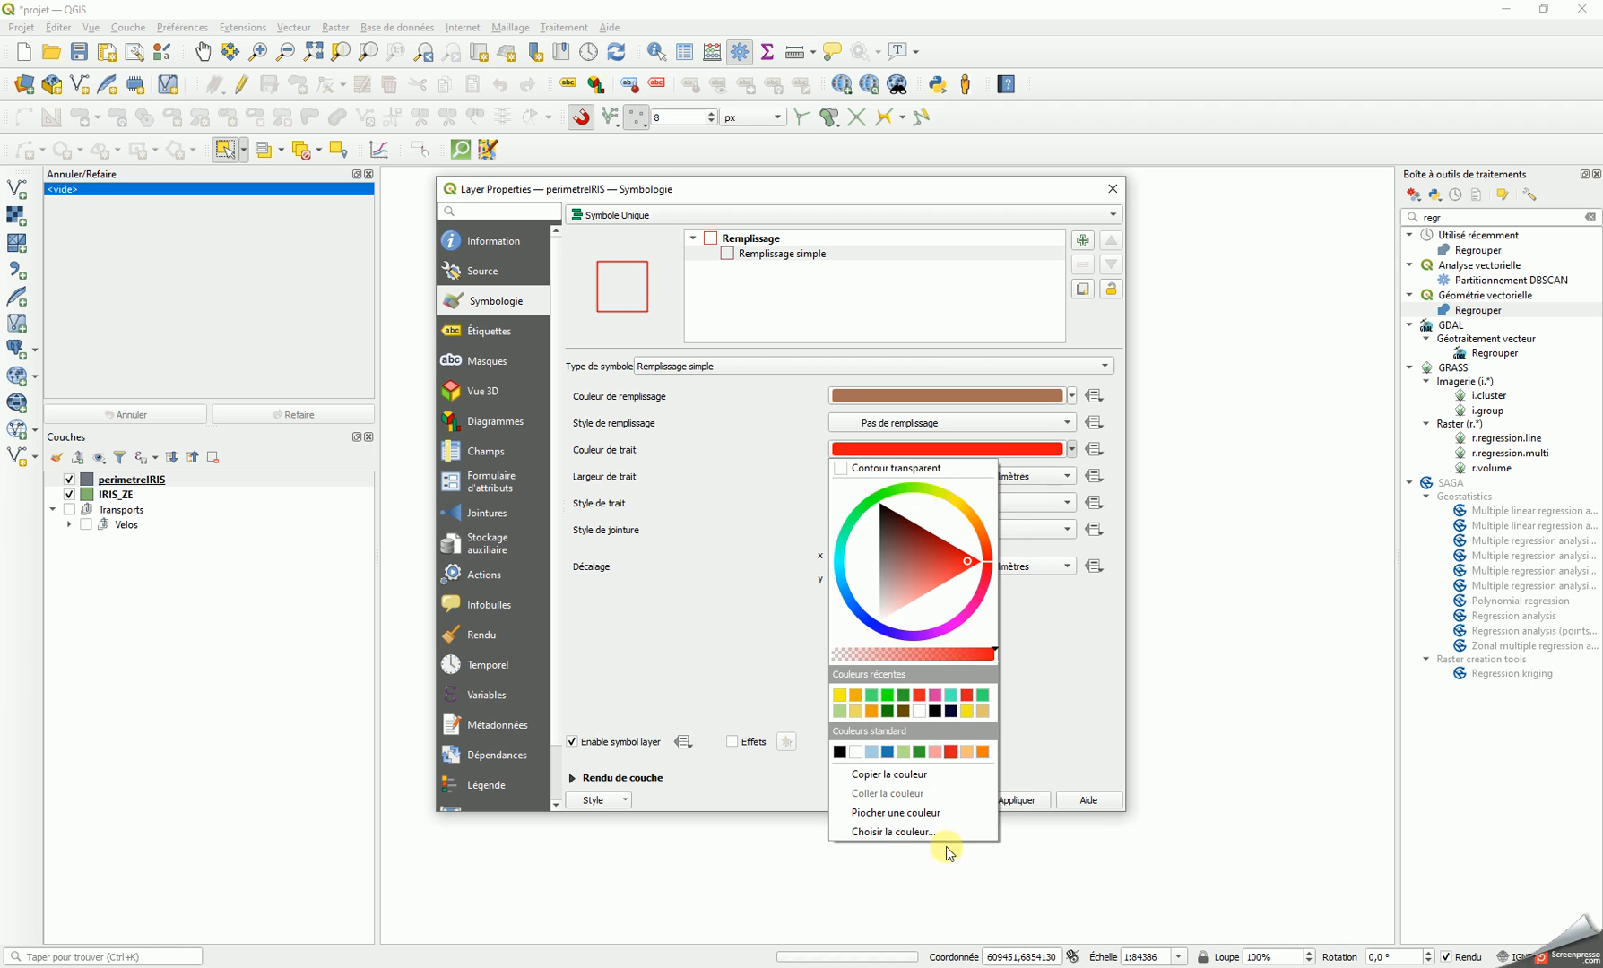
pyautogui.click(1078, 745)
pyautogui.click(887, 800)
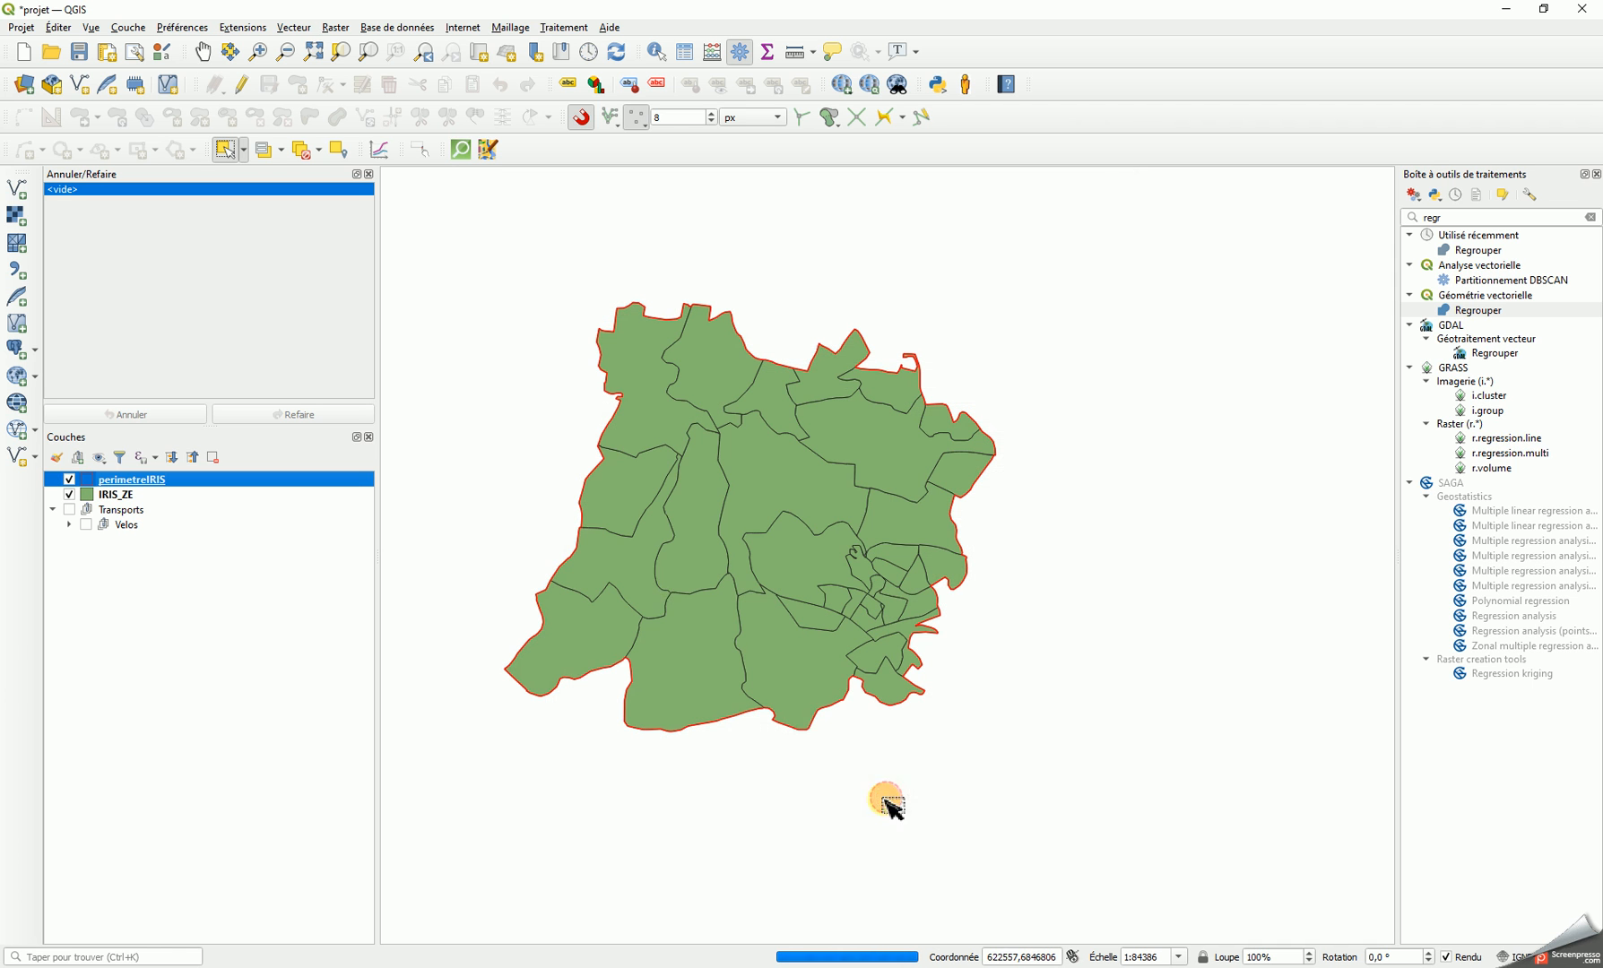
# Check the perimeter outline with IRIS_ZE briefly hidden, test-select the perimetreIRIS feature on the map, and clear that selection
pyautogui.click(69, 495)
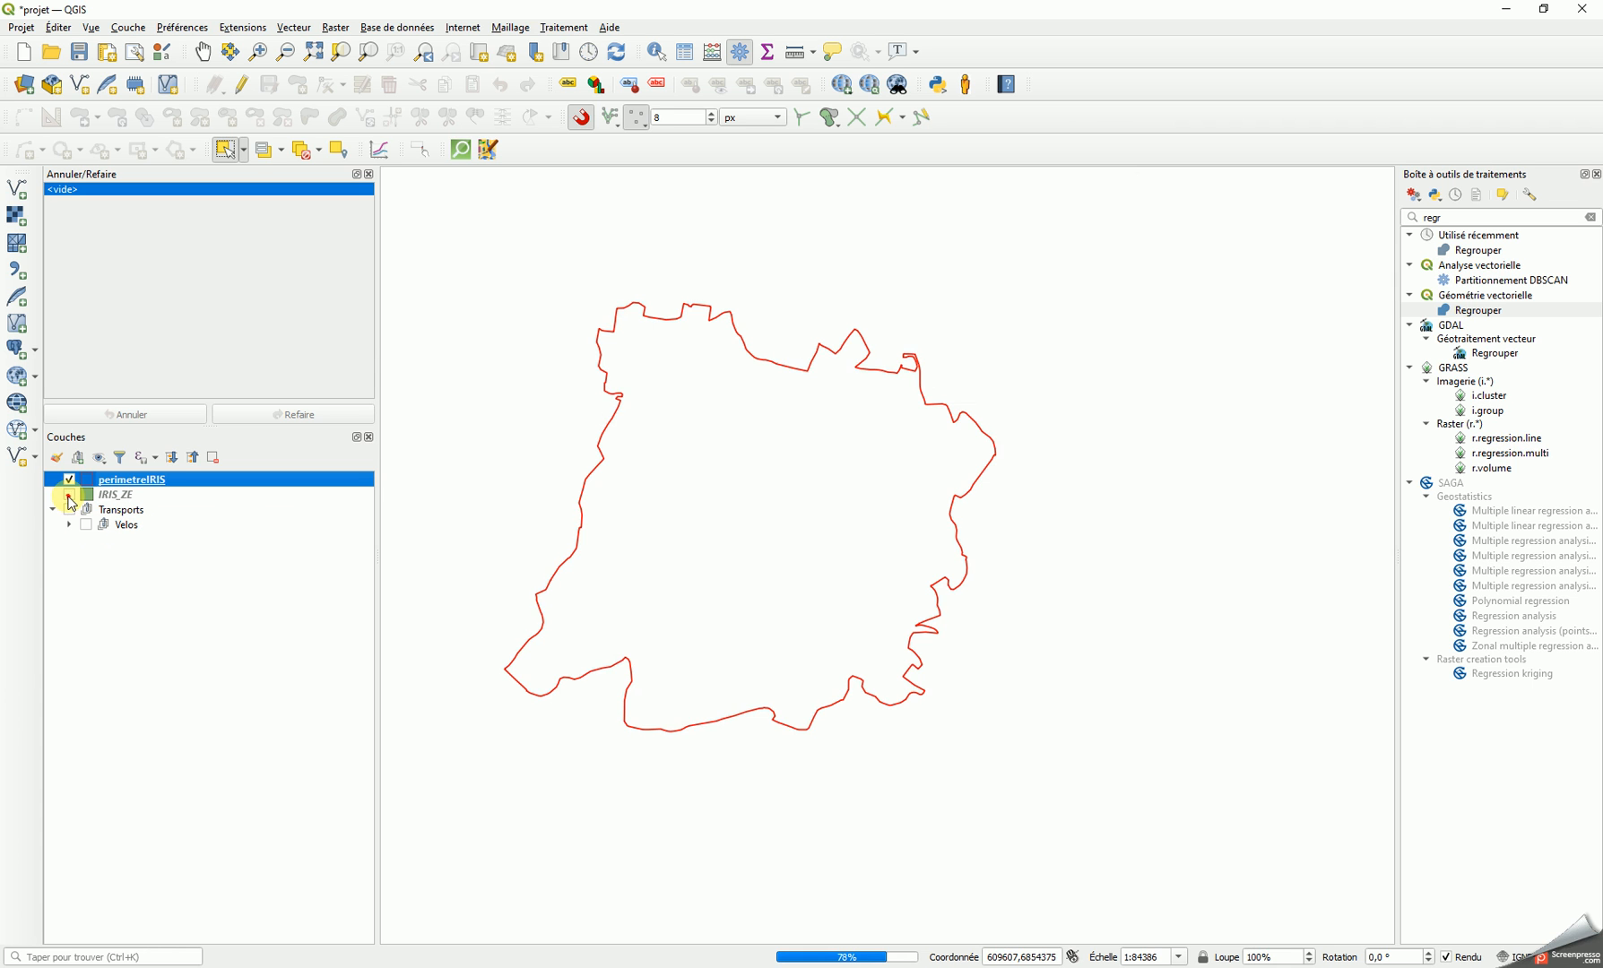
pyautogui.click(69, 495)
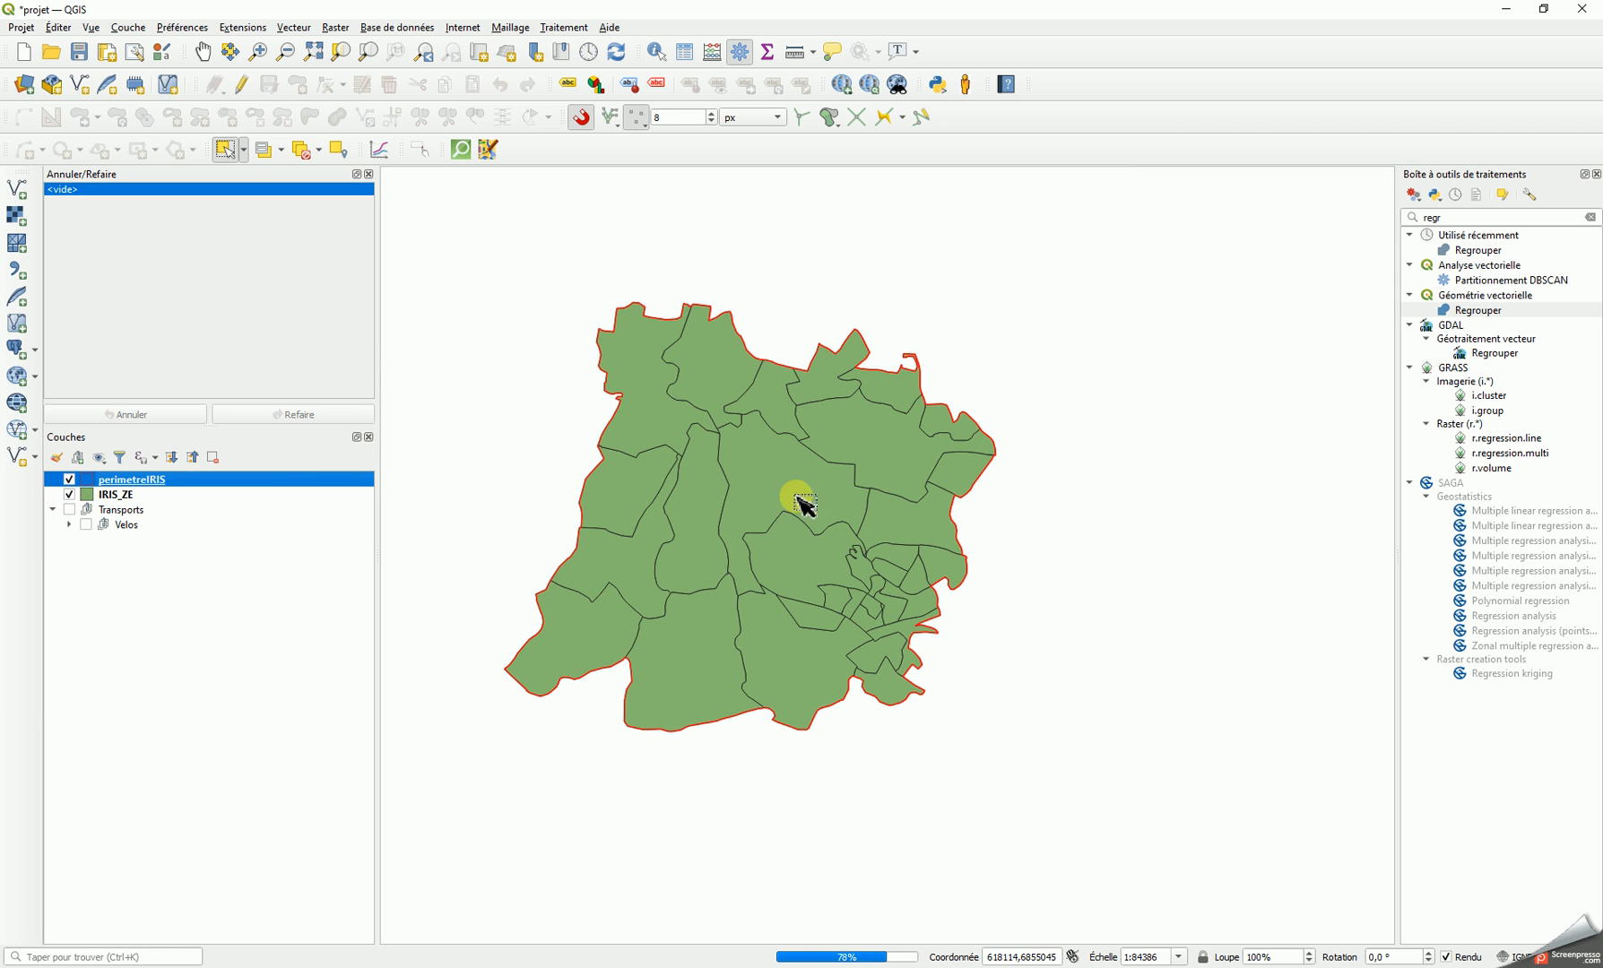
pyautogui.click(850, 536)
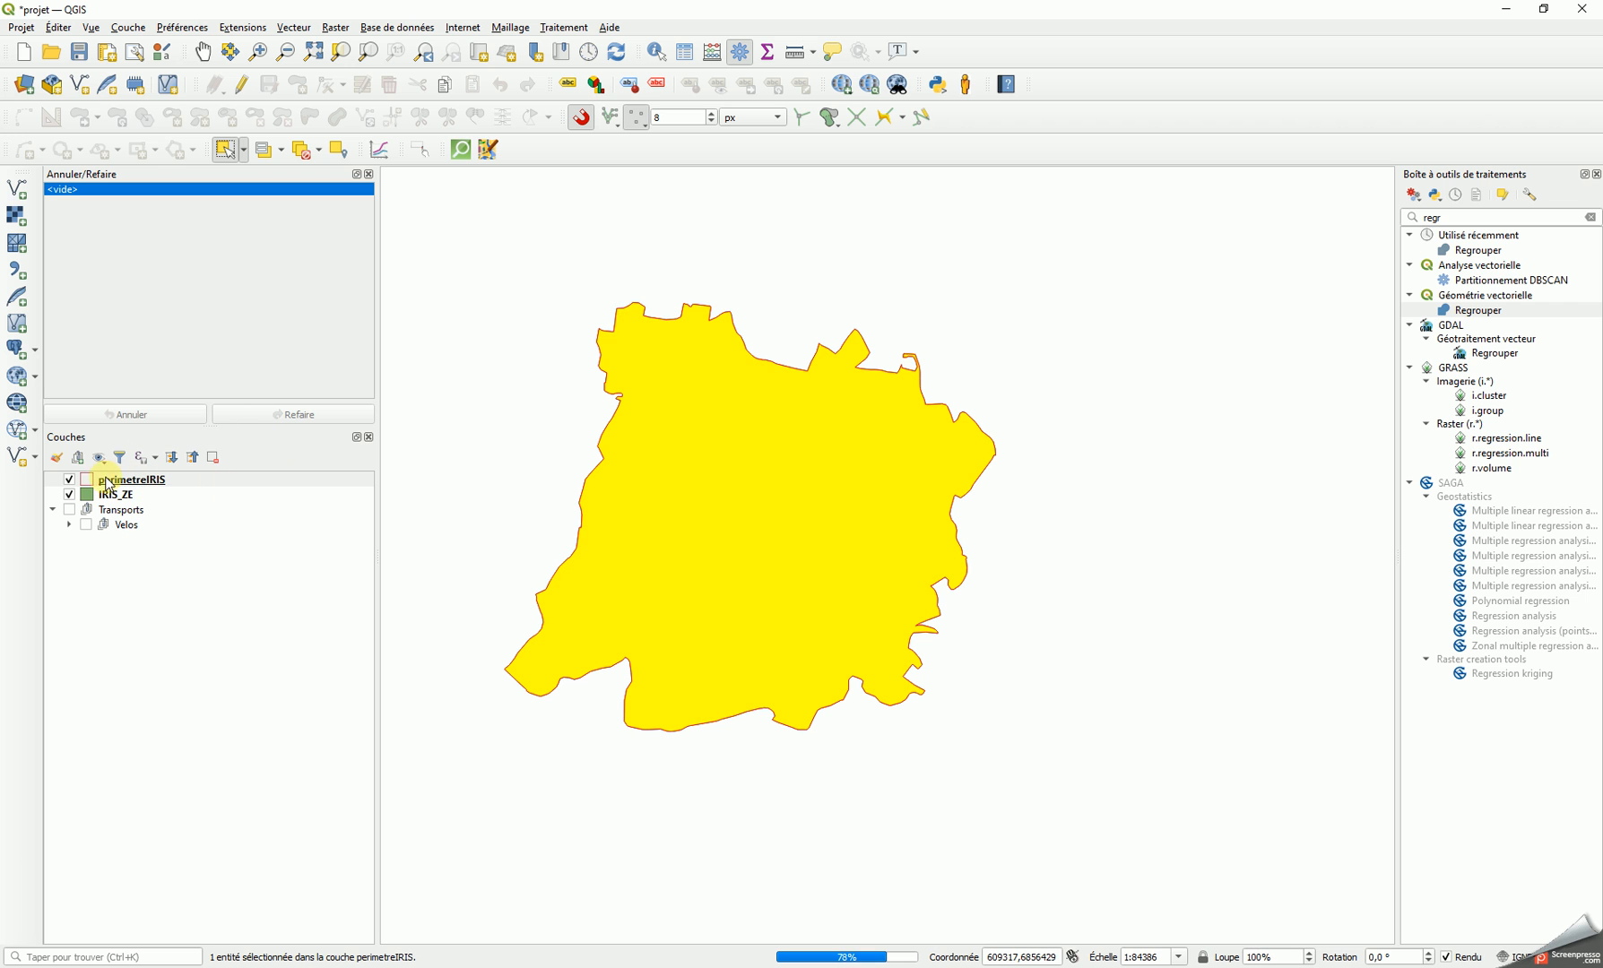
pyautogui.click(301, 154)
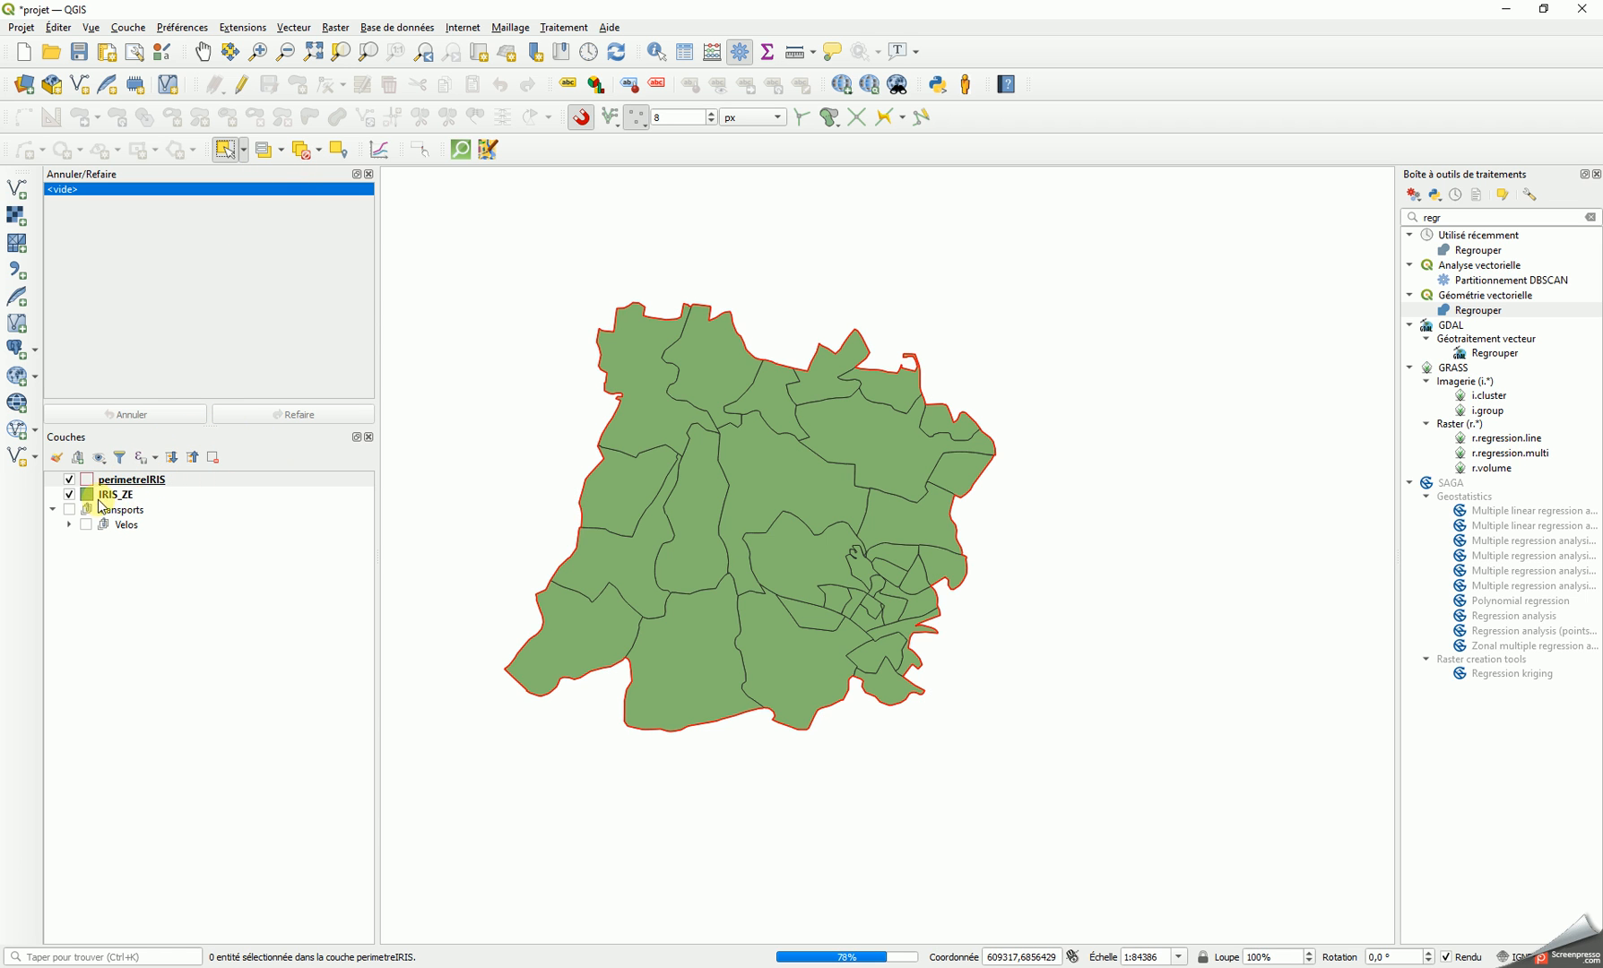
# Make IRIS_ZE the active layer, hide perimetreIRIS, and select the large central polygon on the map
pyautogui.click(100, 497)
pyautogui.click(70, 479)
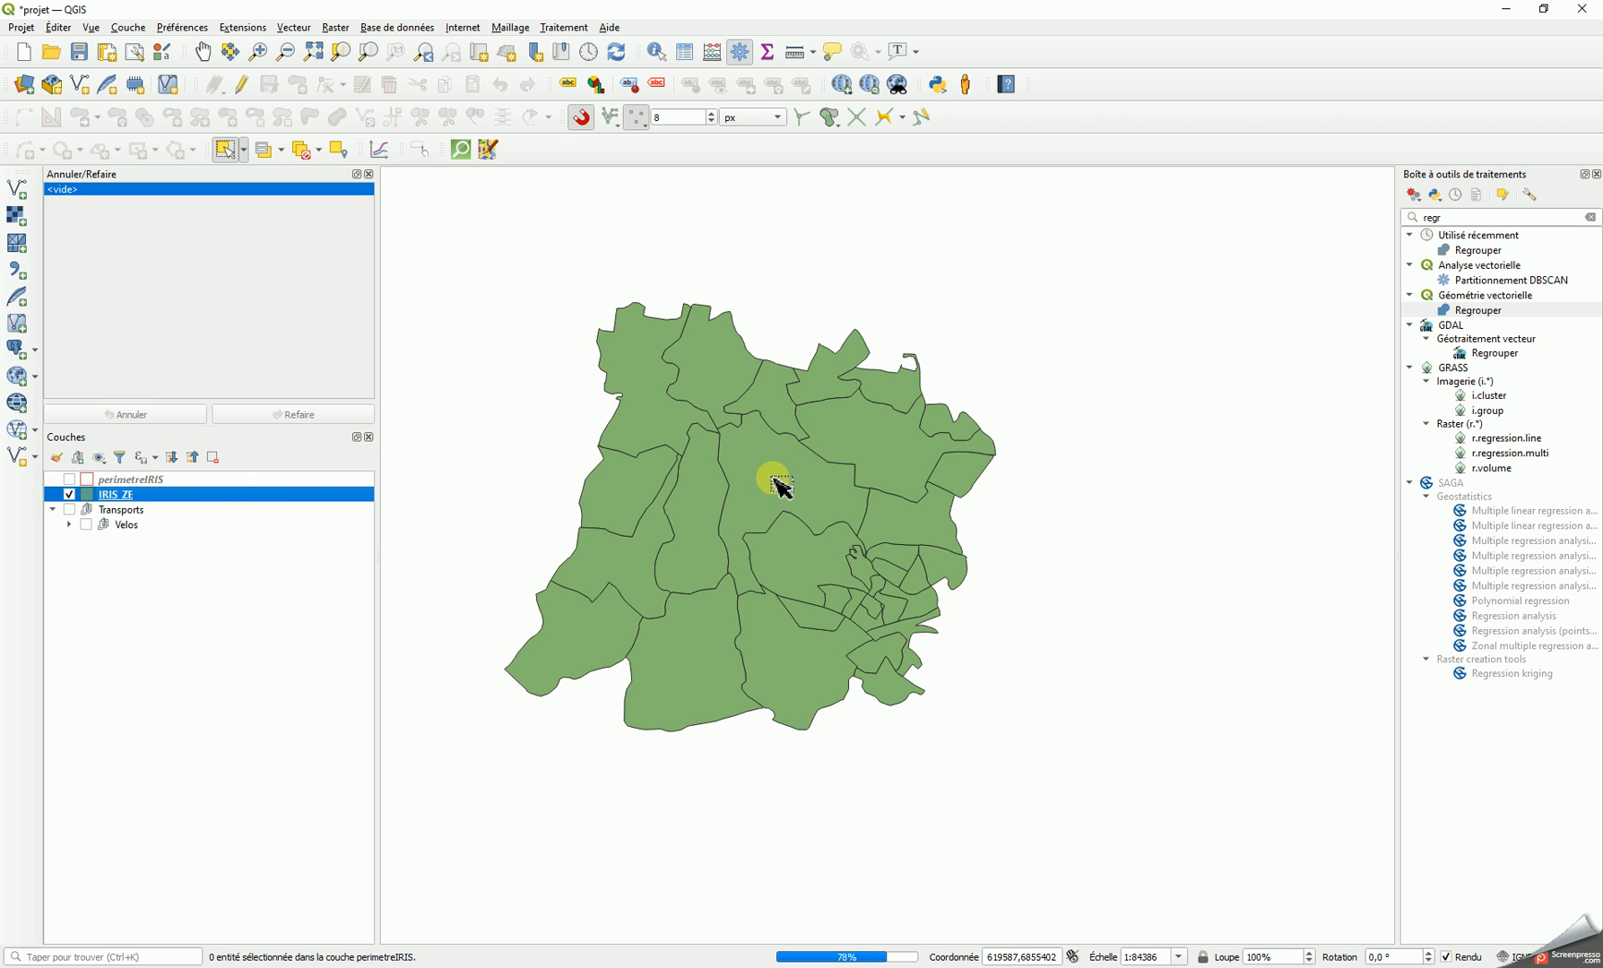
pyautogui.click(780, 487)
# Export only the selected IRIS_ZE polygon as the ESRI Shapefile IRIS_JP in D:\EIRL_Enseignement\UVSQ2020\Workspace, adding it to the map, and check it with IRIS_ZE briefly hidden
pyautogui.rightClick(115, 500)
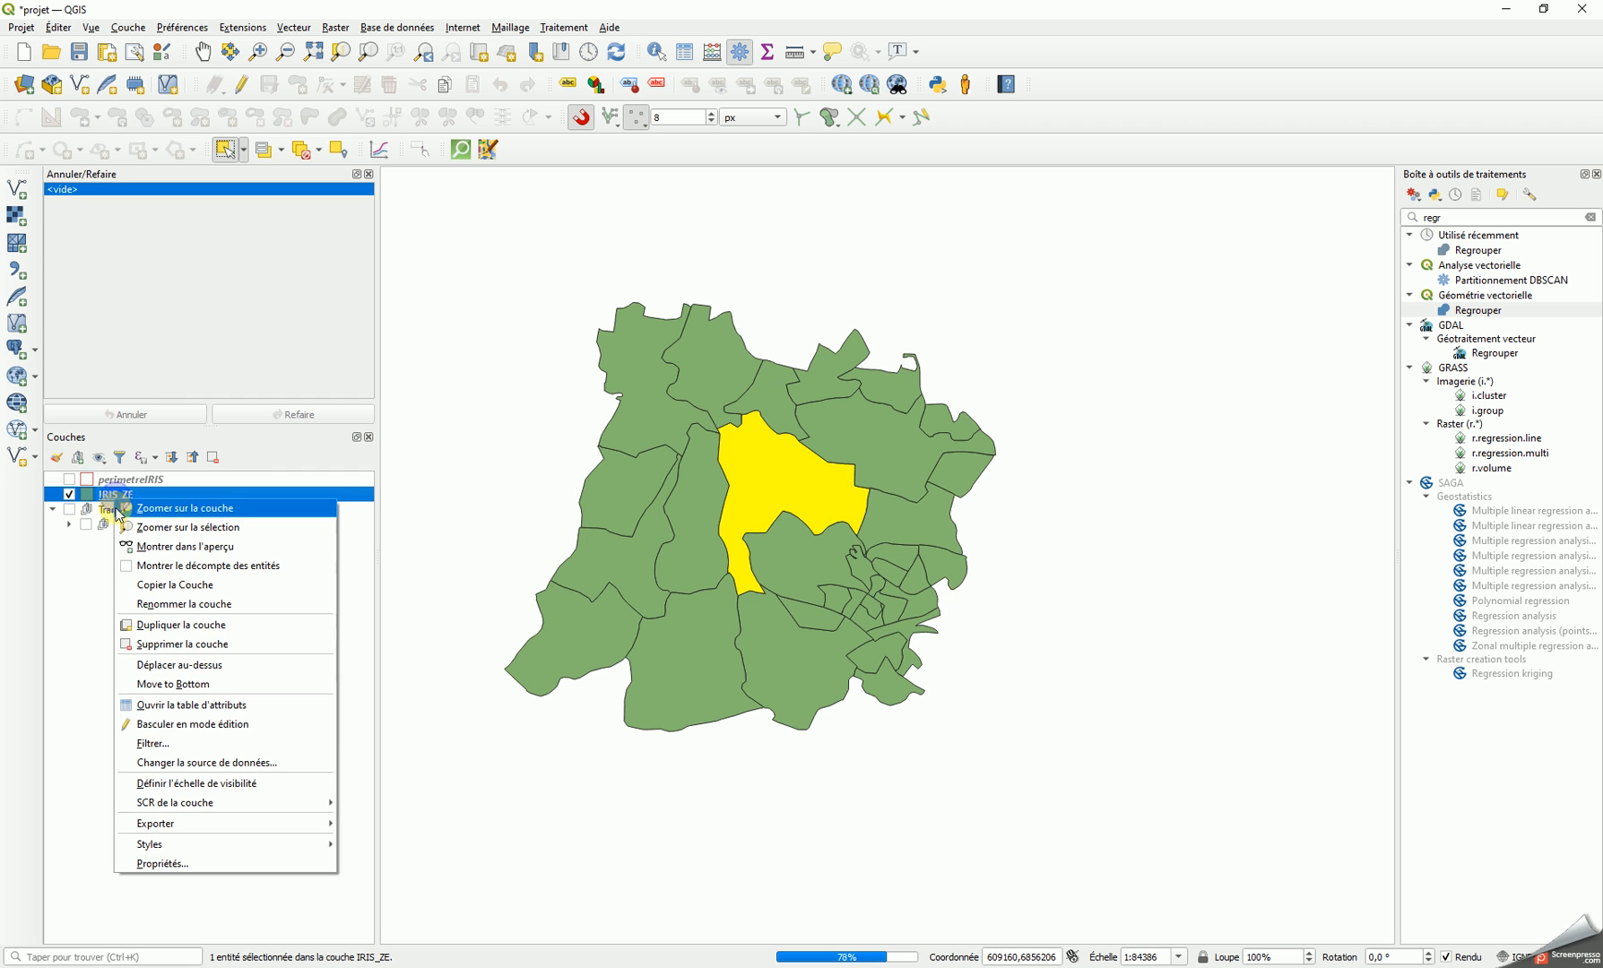
pyautogui.moveTo(224, 821)
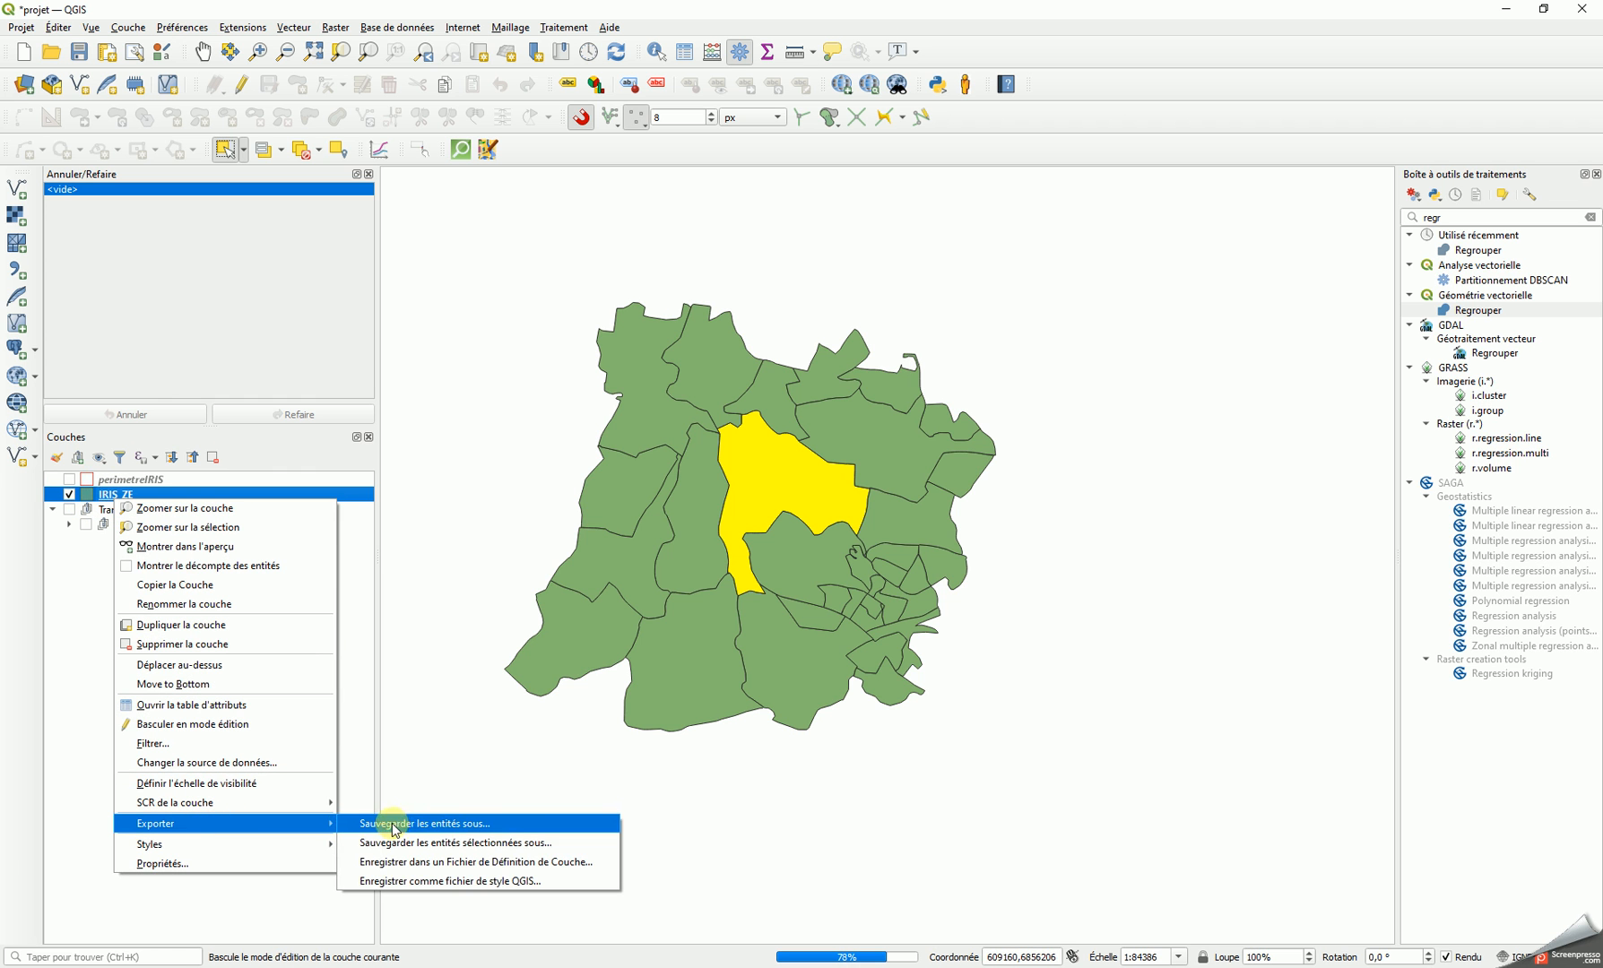
pyautogui.click(412, 842)
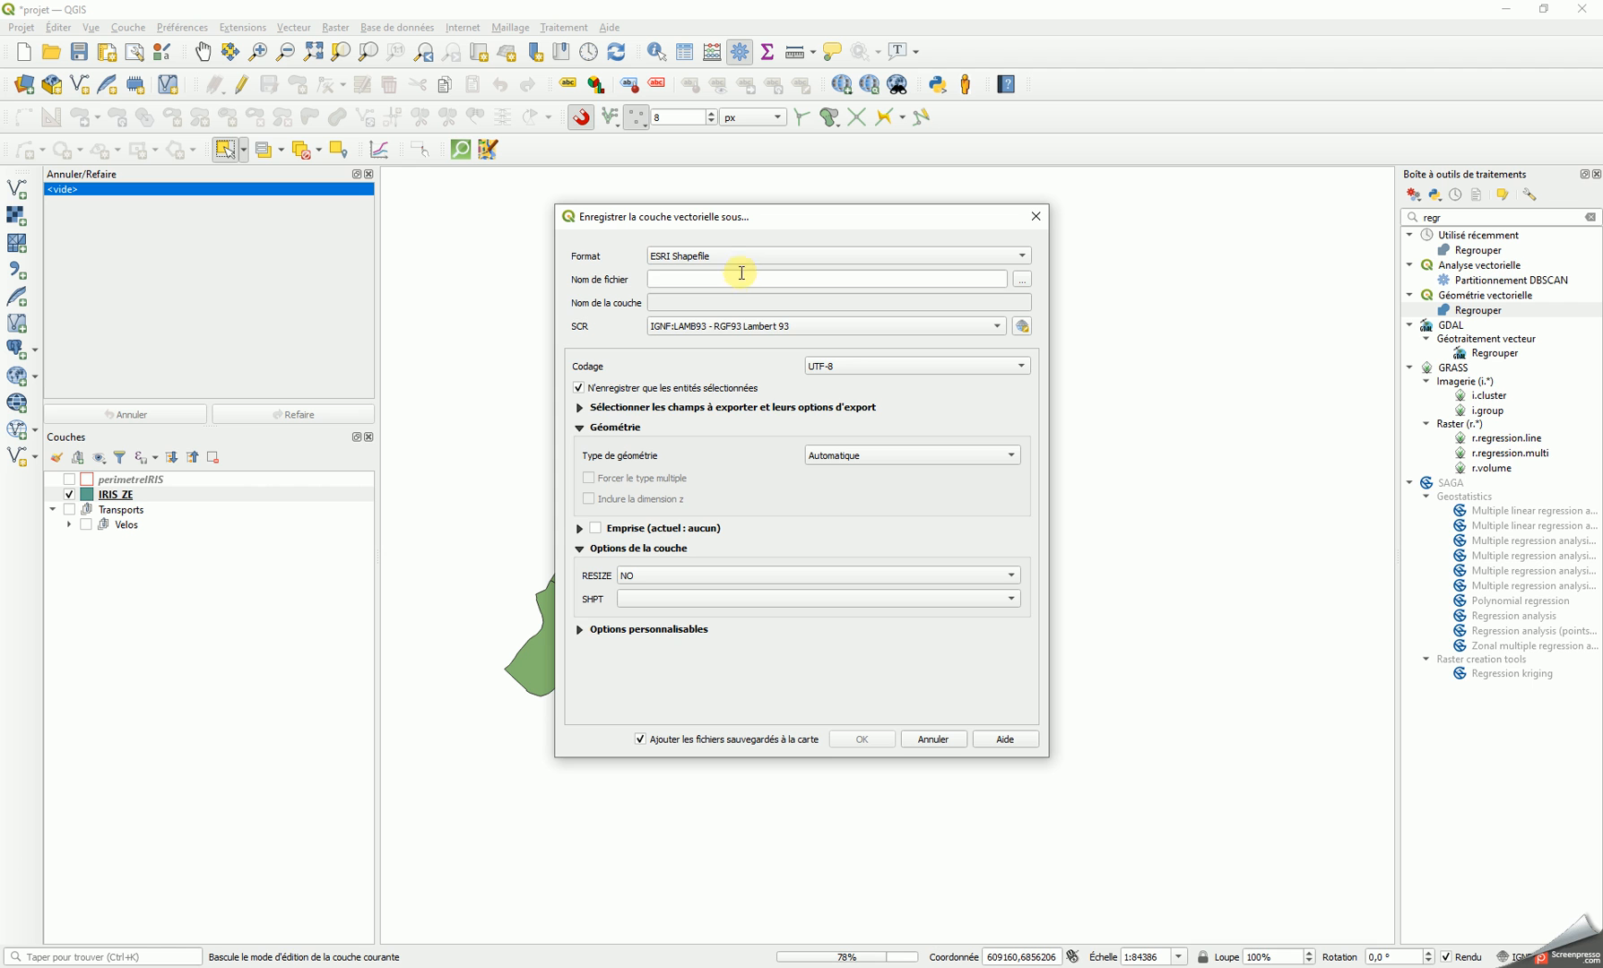
pyautogui.click(734, 282)
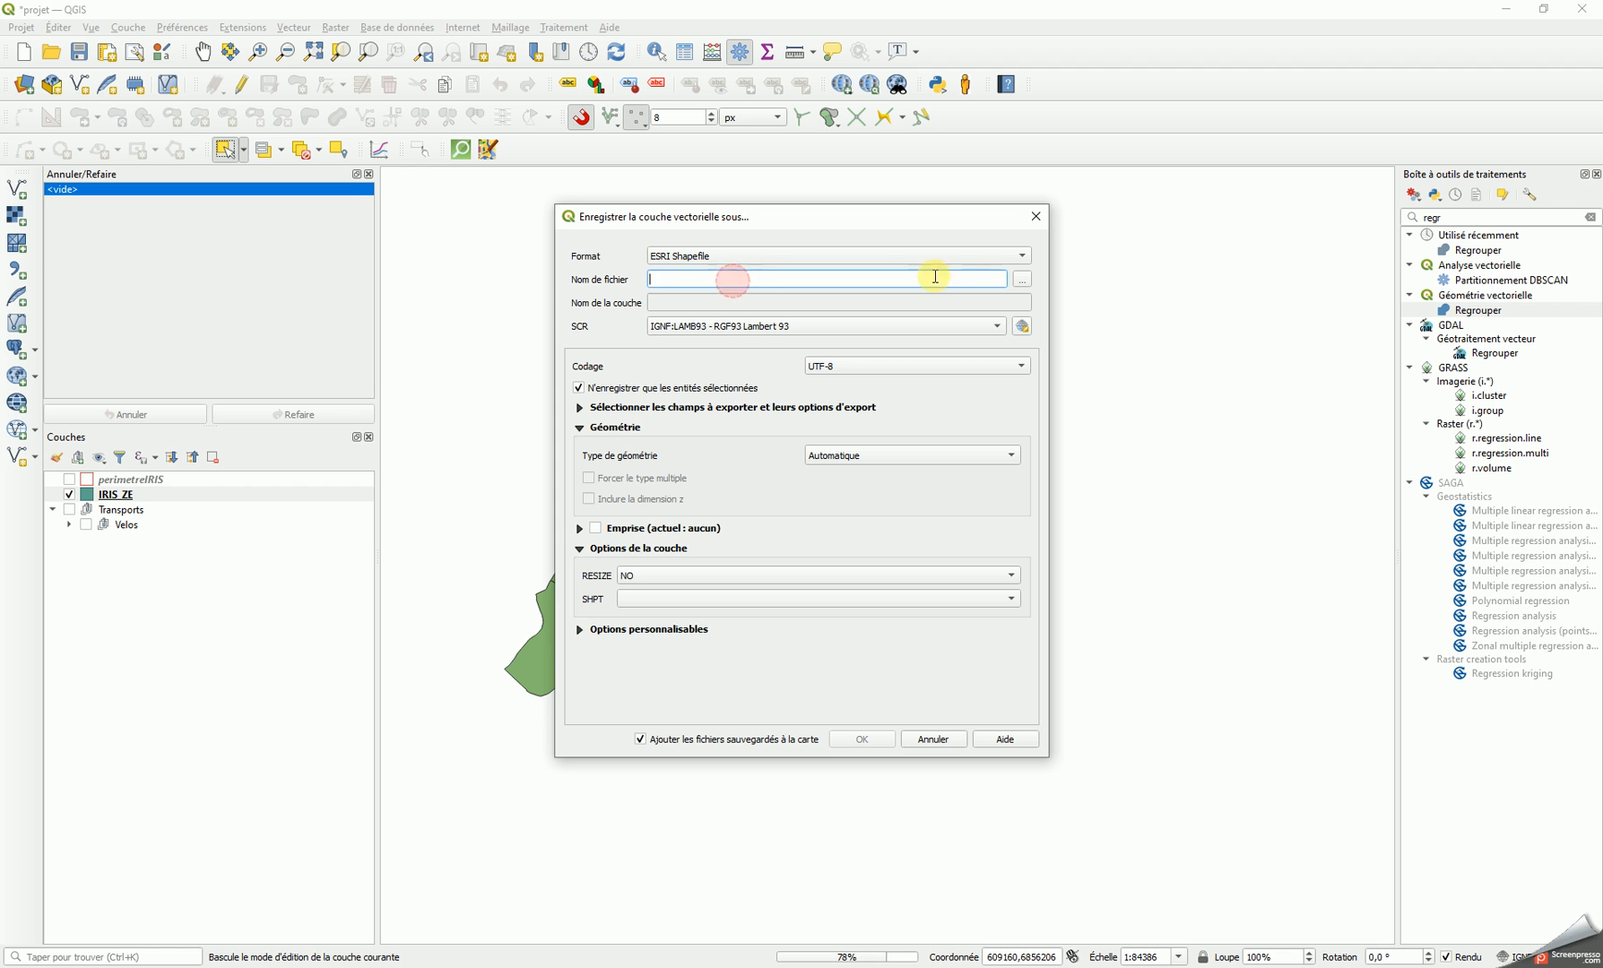
pyautogui.click(1021, 279)
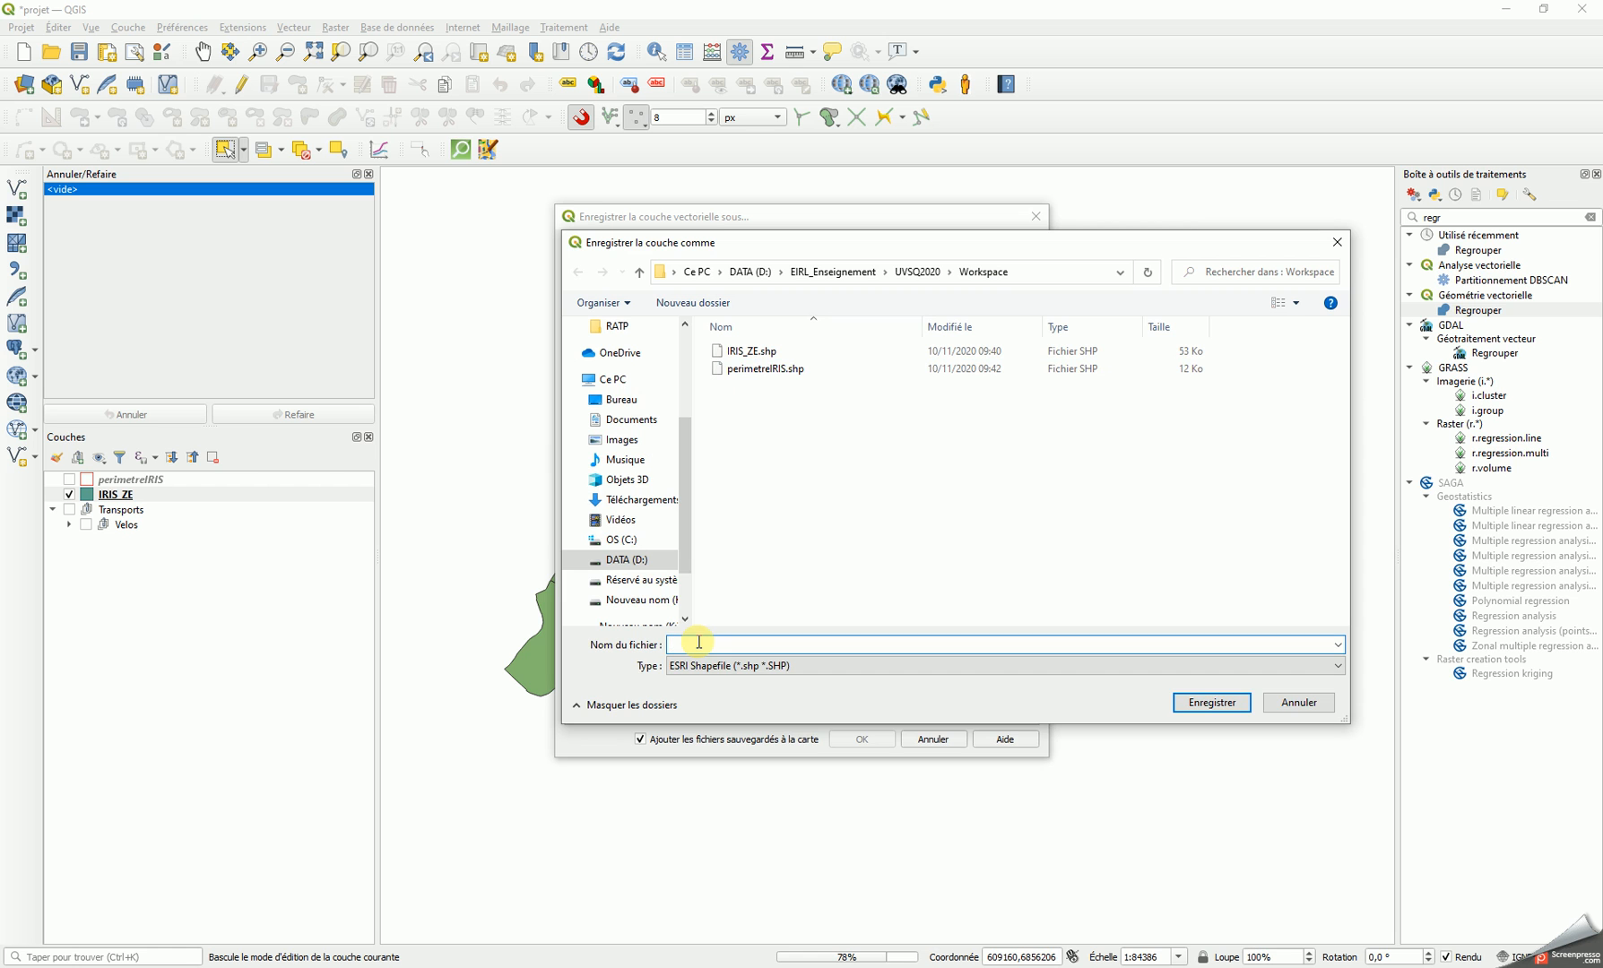
pyautogui.write('IRIS_')
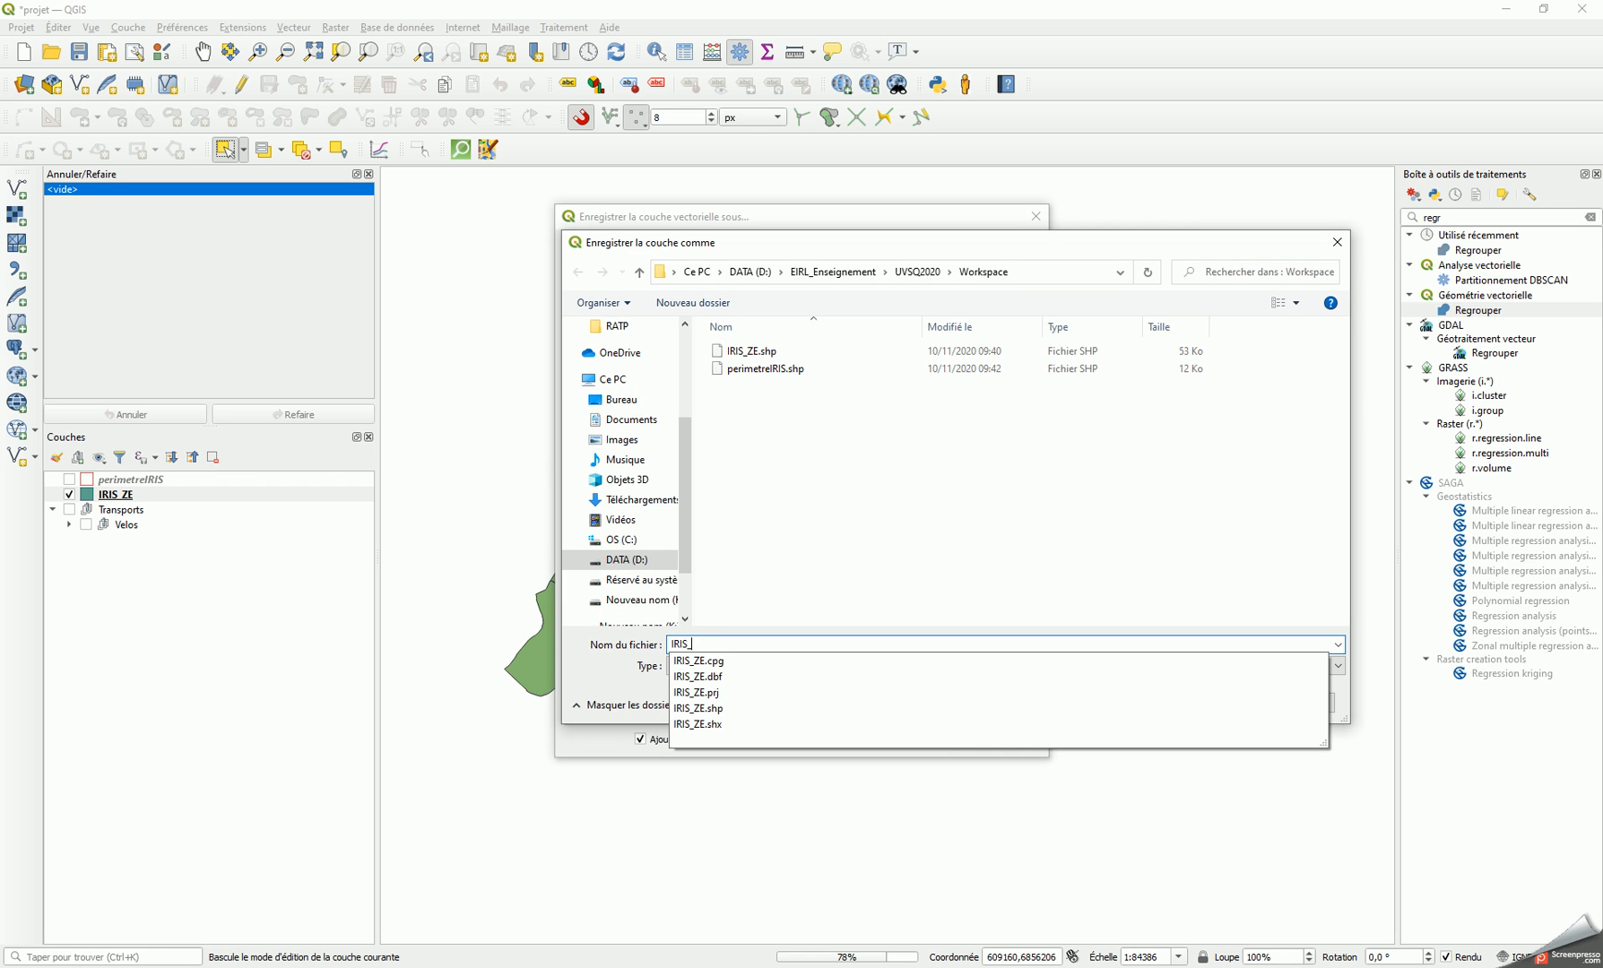
pyautogui.click(698, 643)
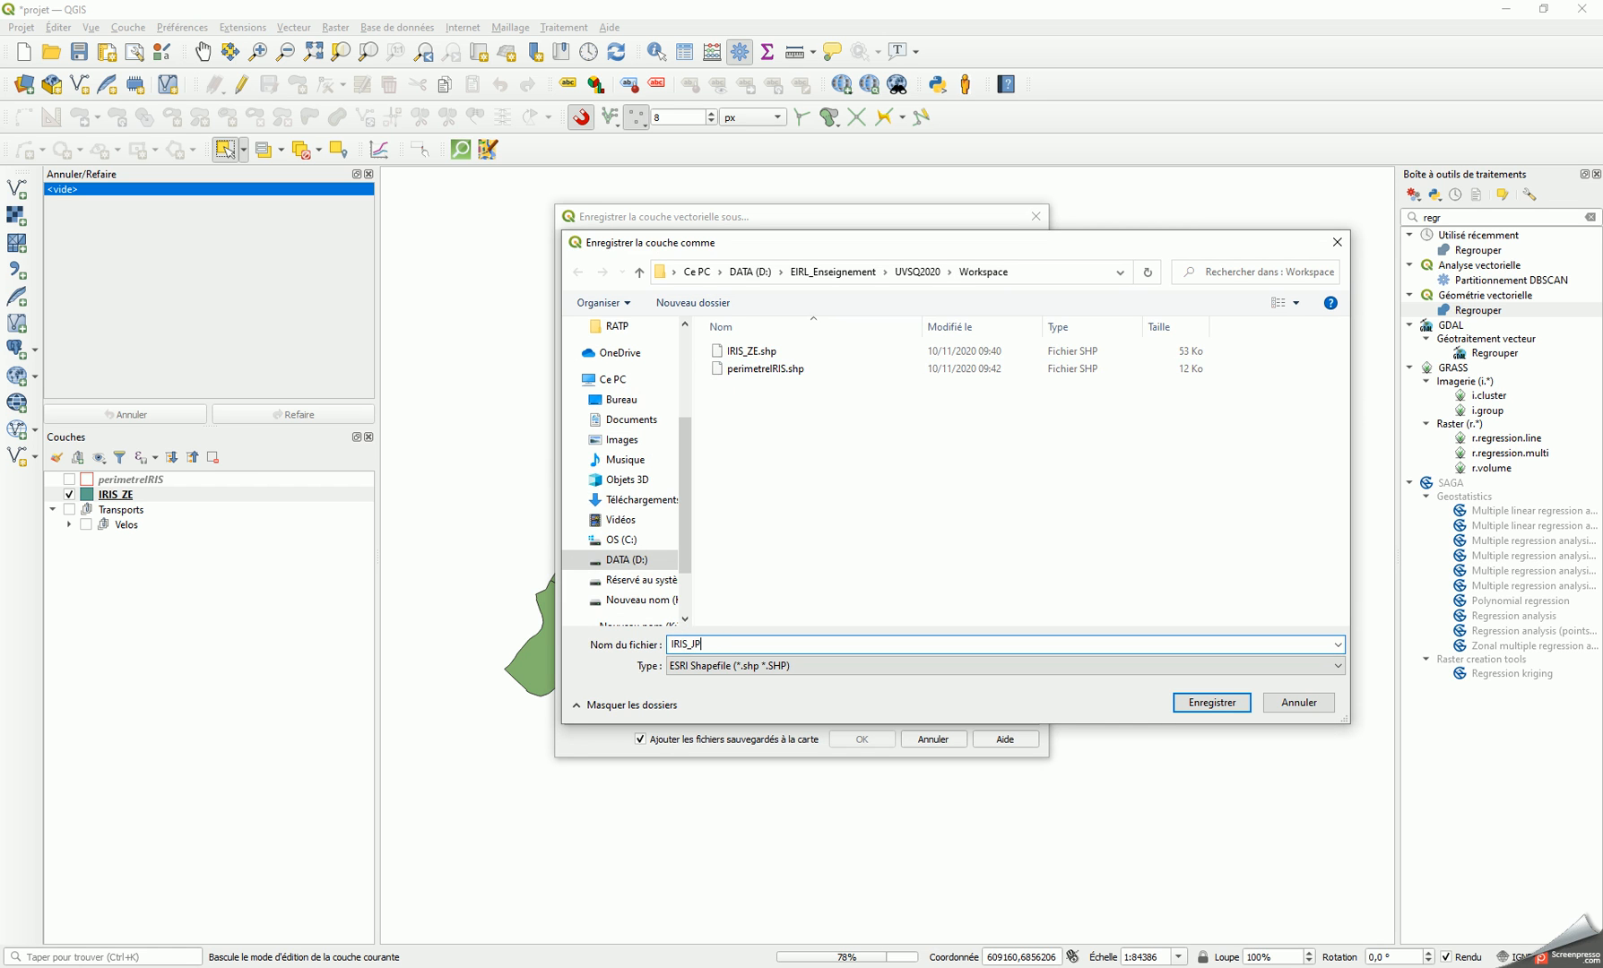
pyautogui.press('Return')
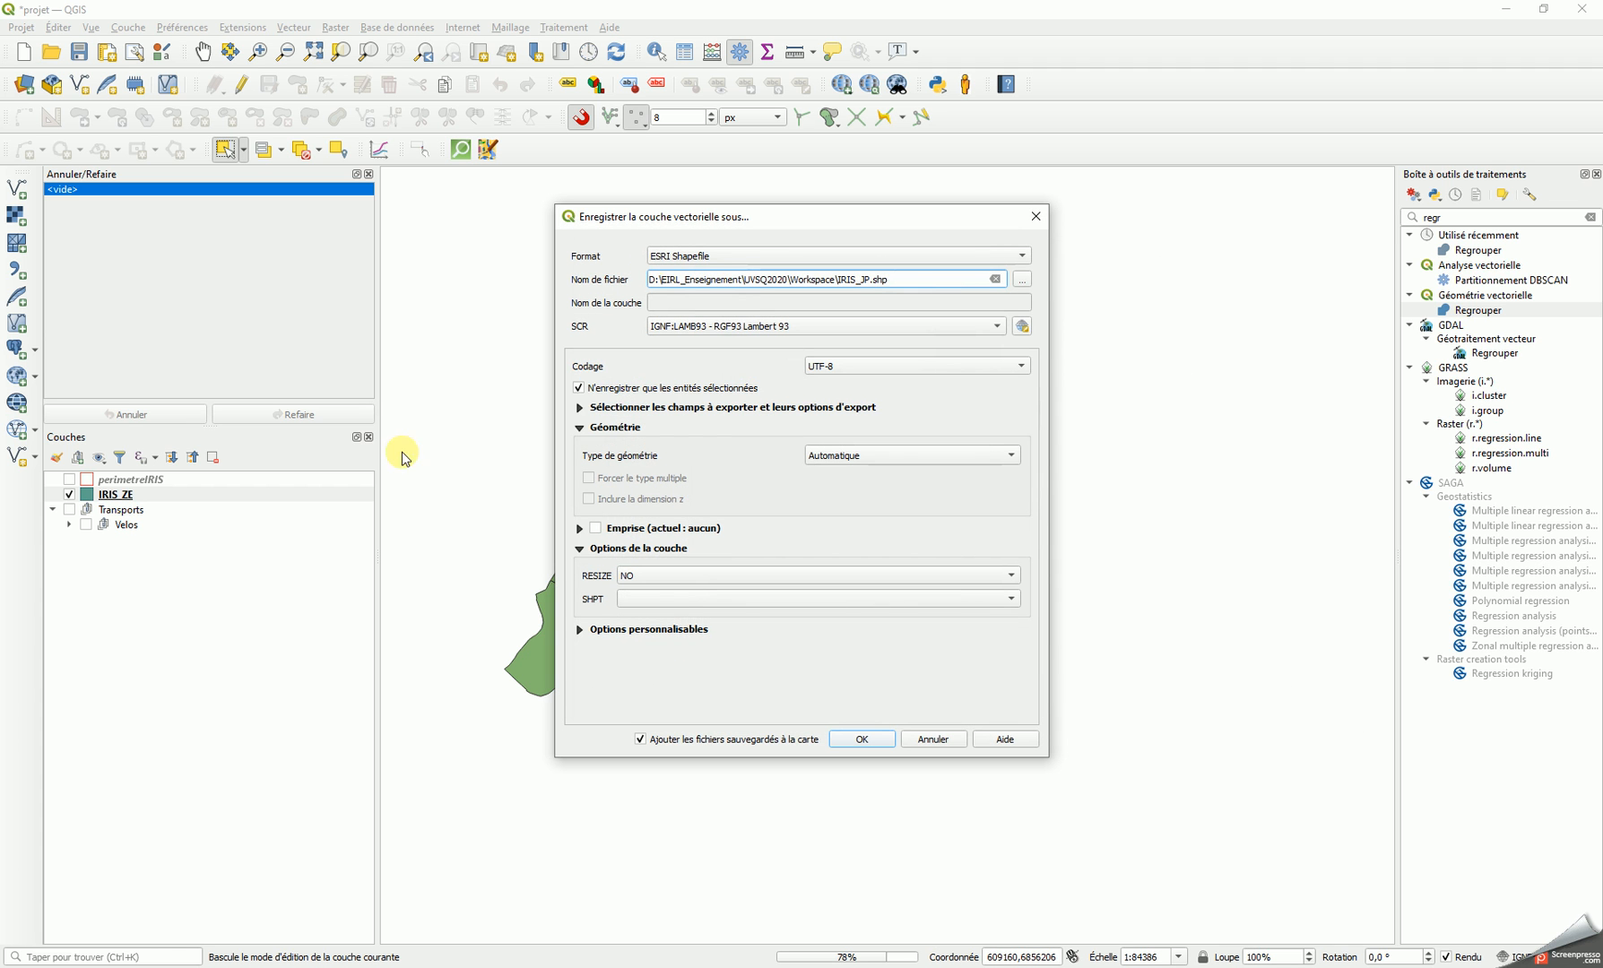
pyautogui.click(878, 743)
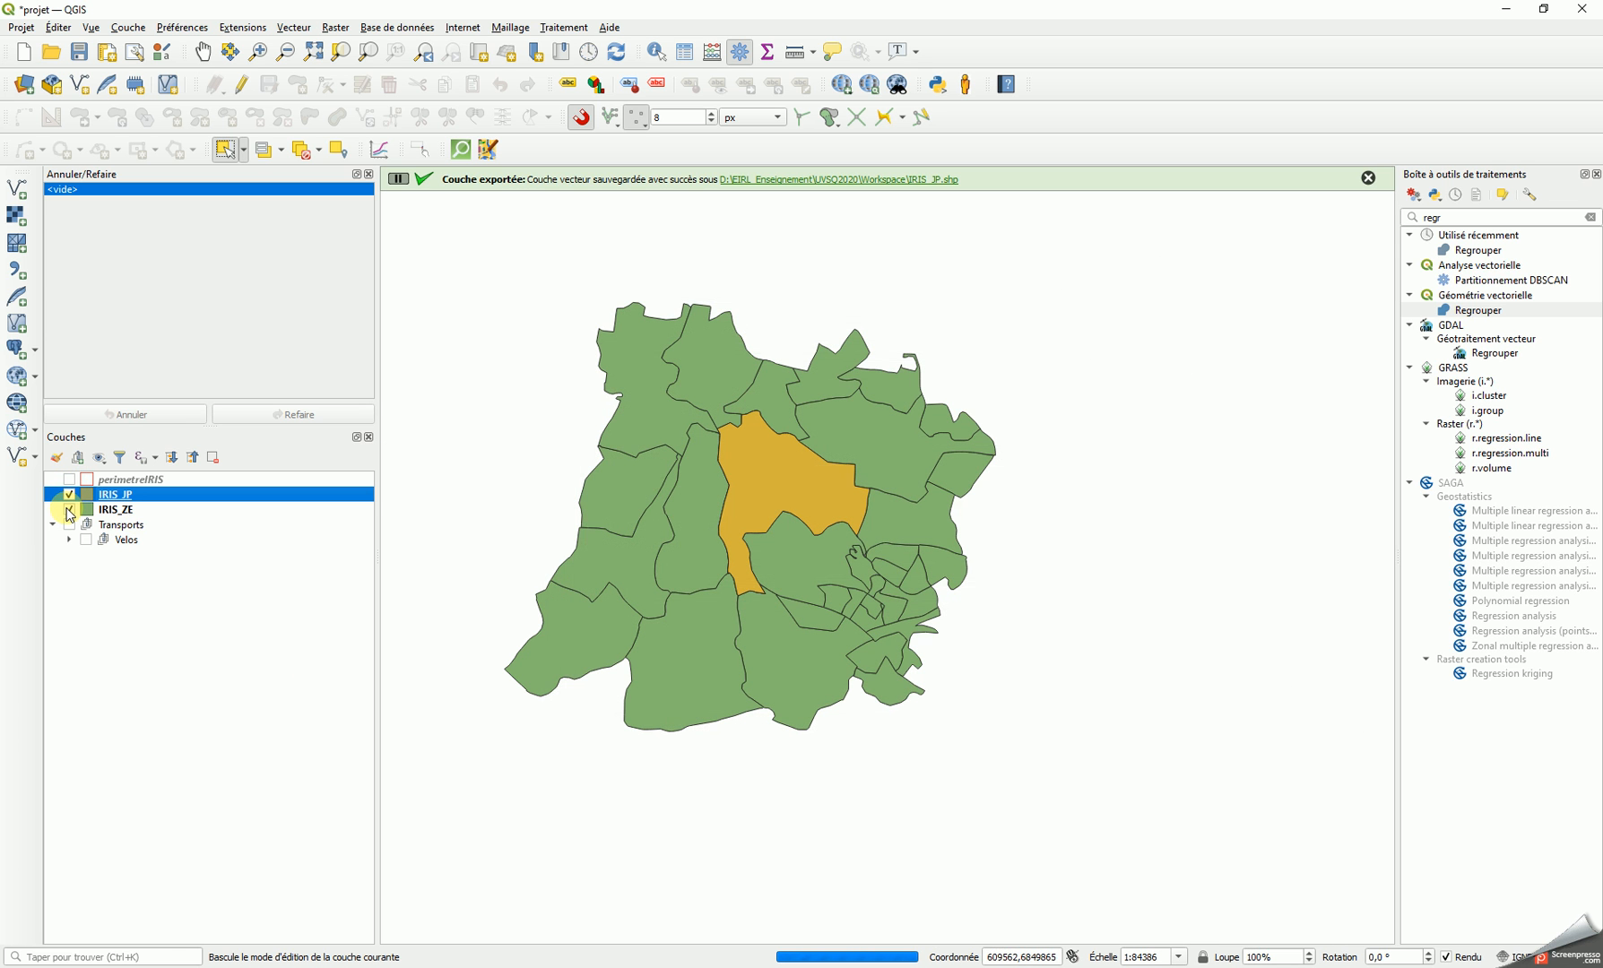
pyautogui.click(69, 510)
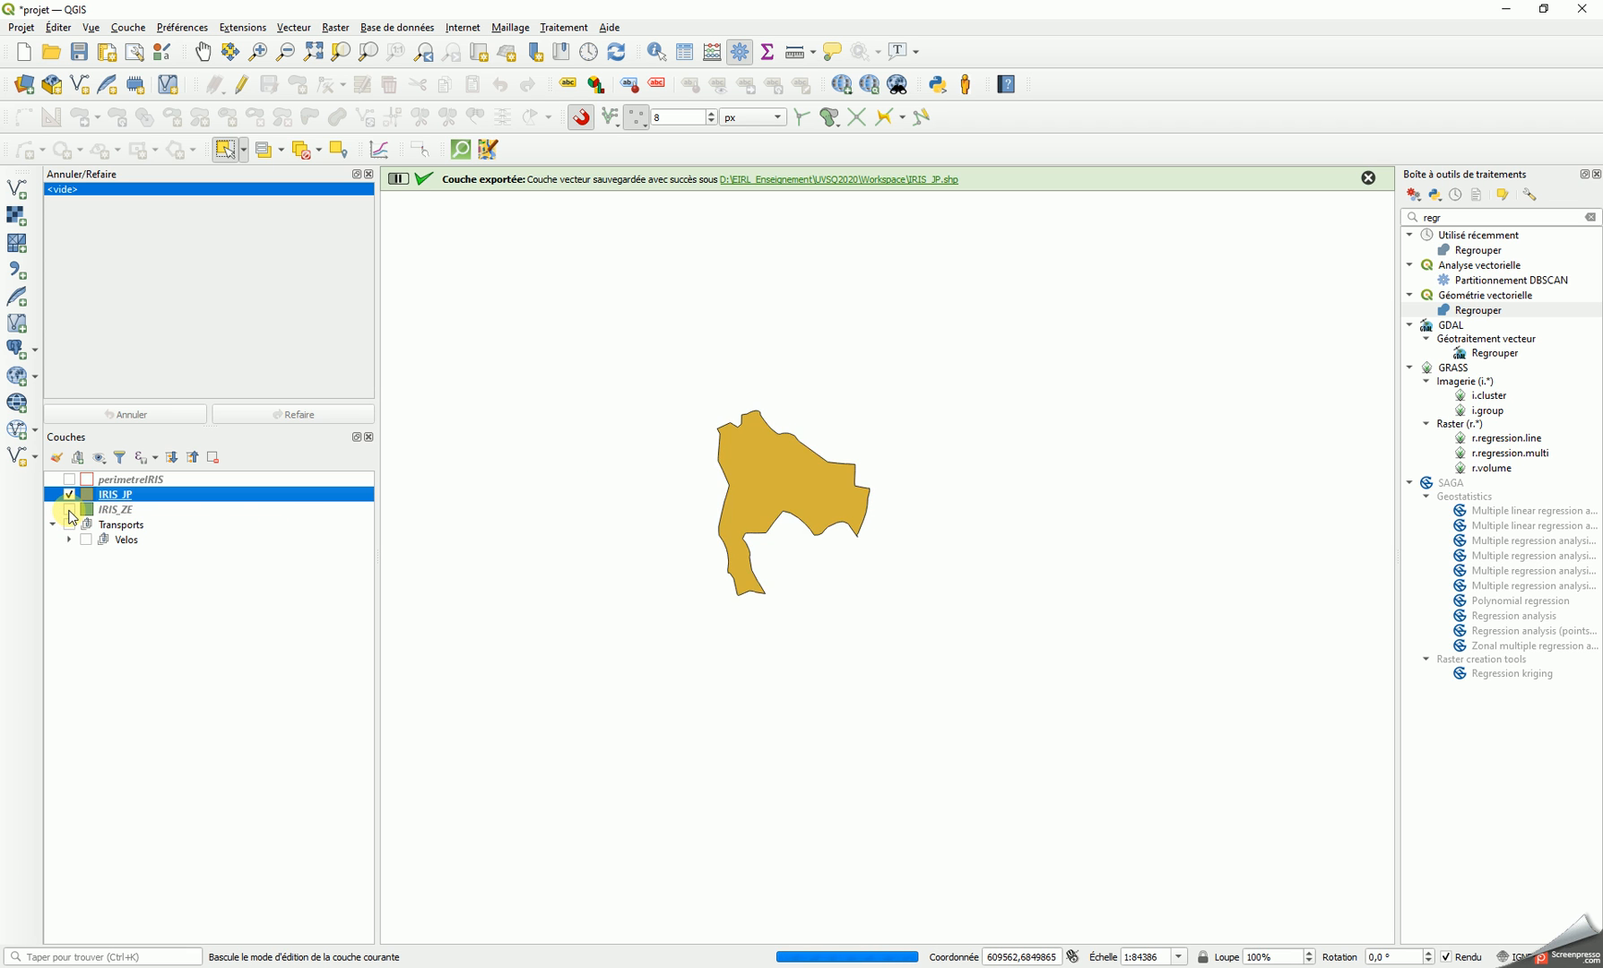
pyautogui.click(69, 510)
# In the IRIS_JP layer's symbology, set the simple fill's style to Pas de remplissage and the stroke width to 0.66 mm
pyautogui.doubleClick(86, 494)
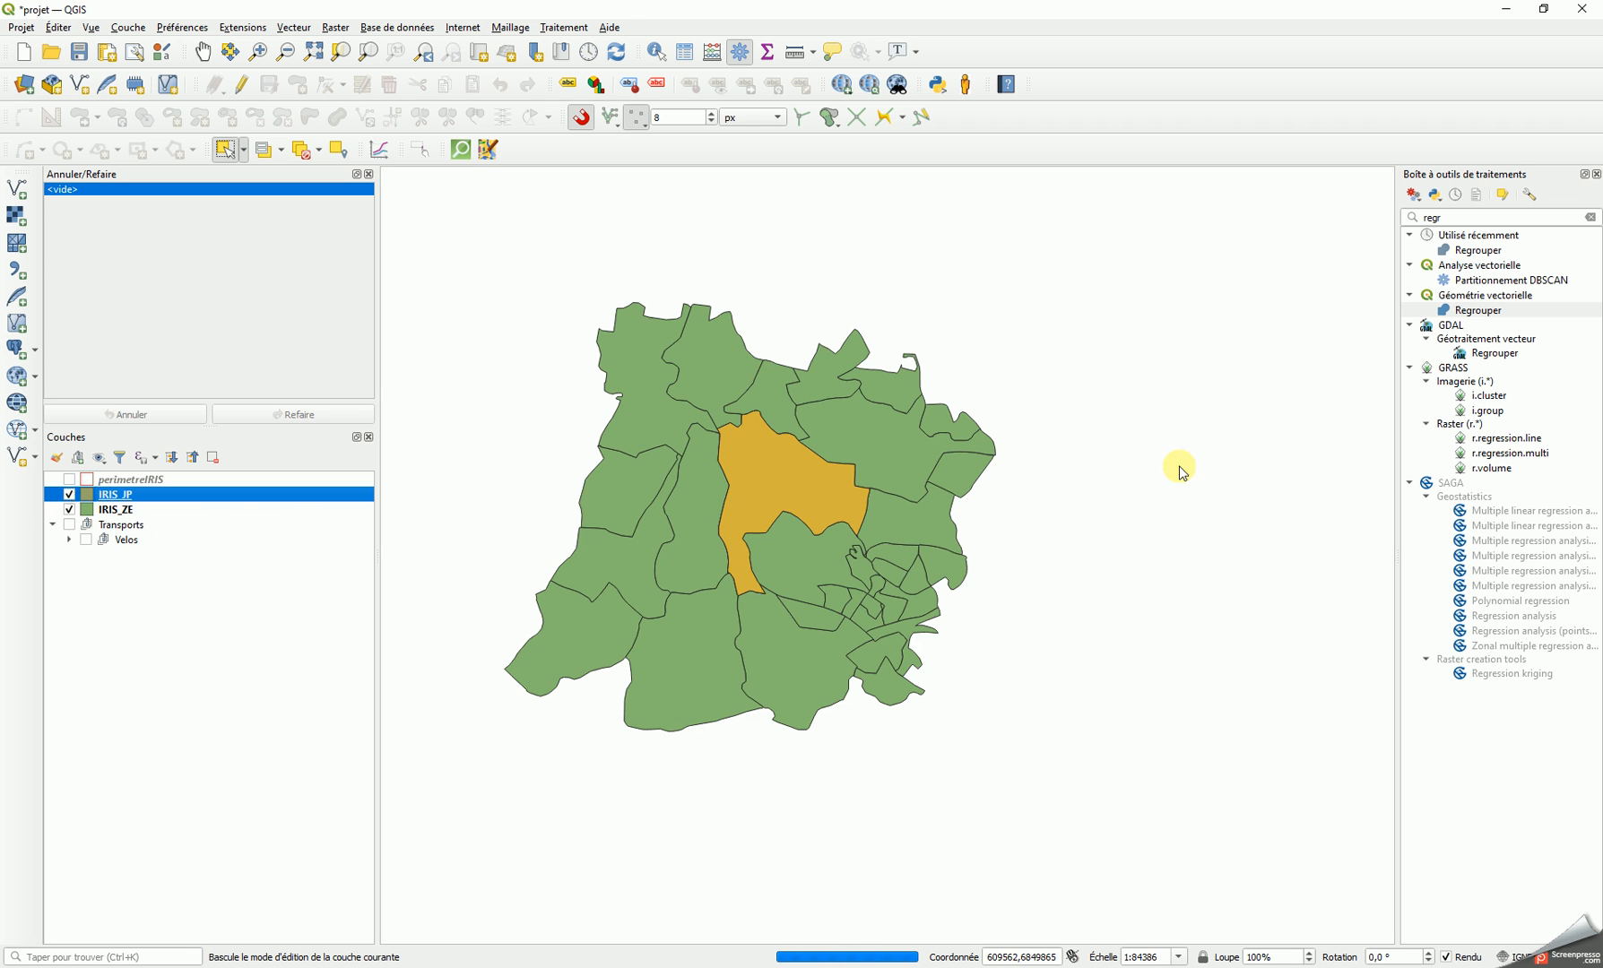
pyautogui.click(753, 254)
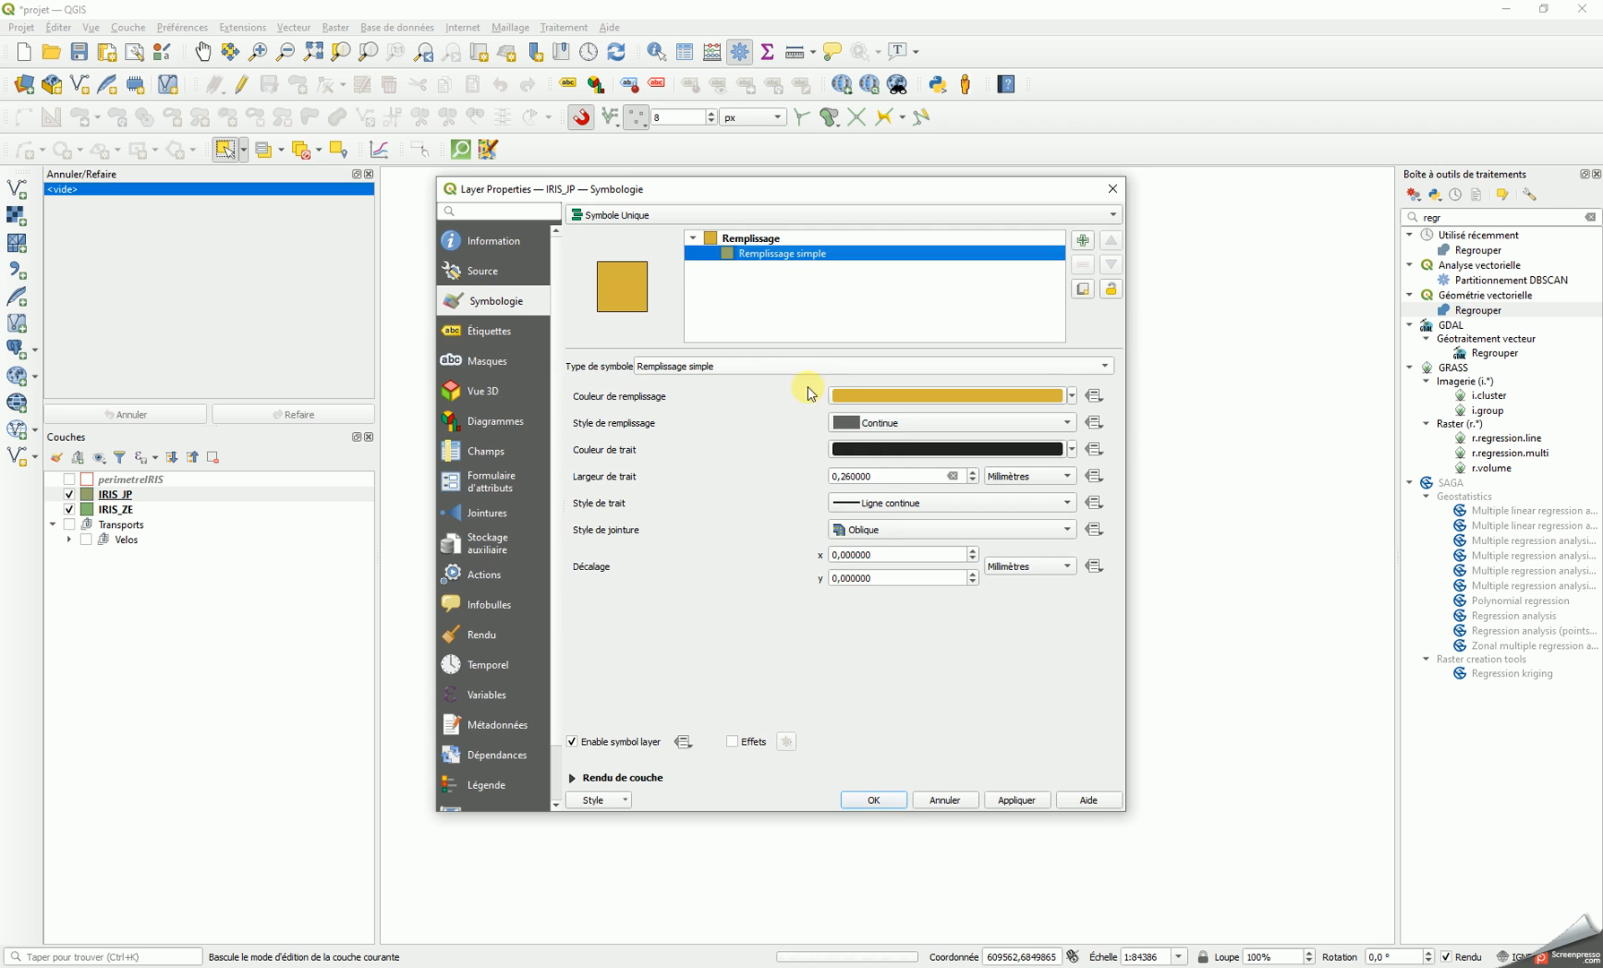
pyautogui.click(932, 434)
pyautogui.click(912, 440)
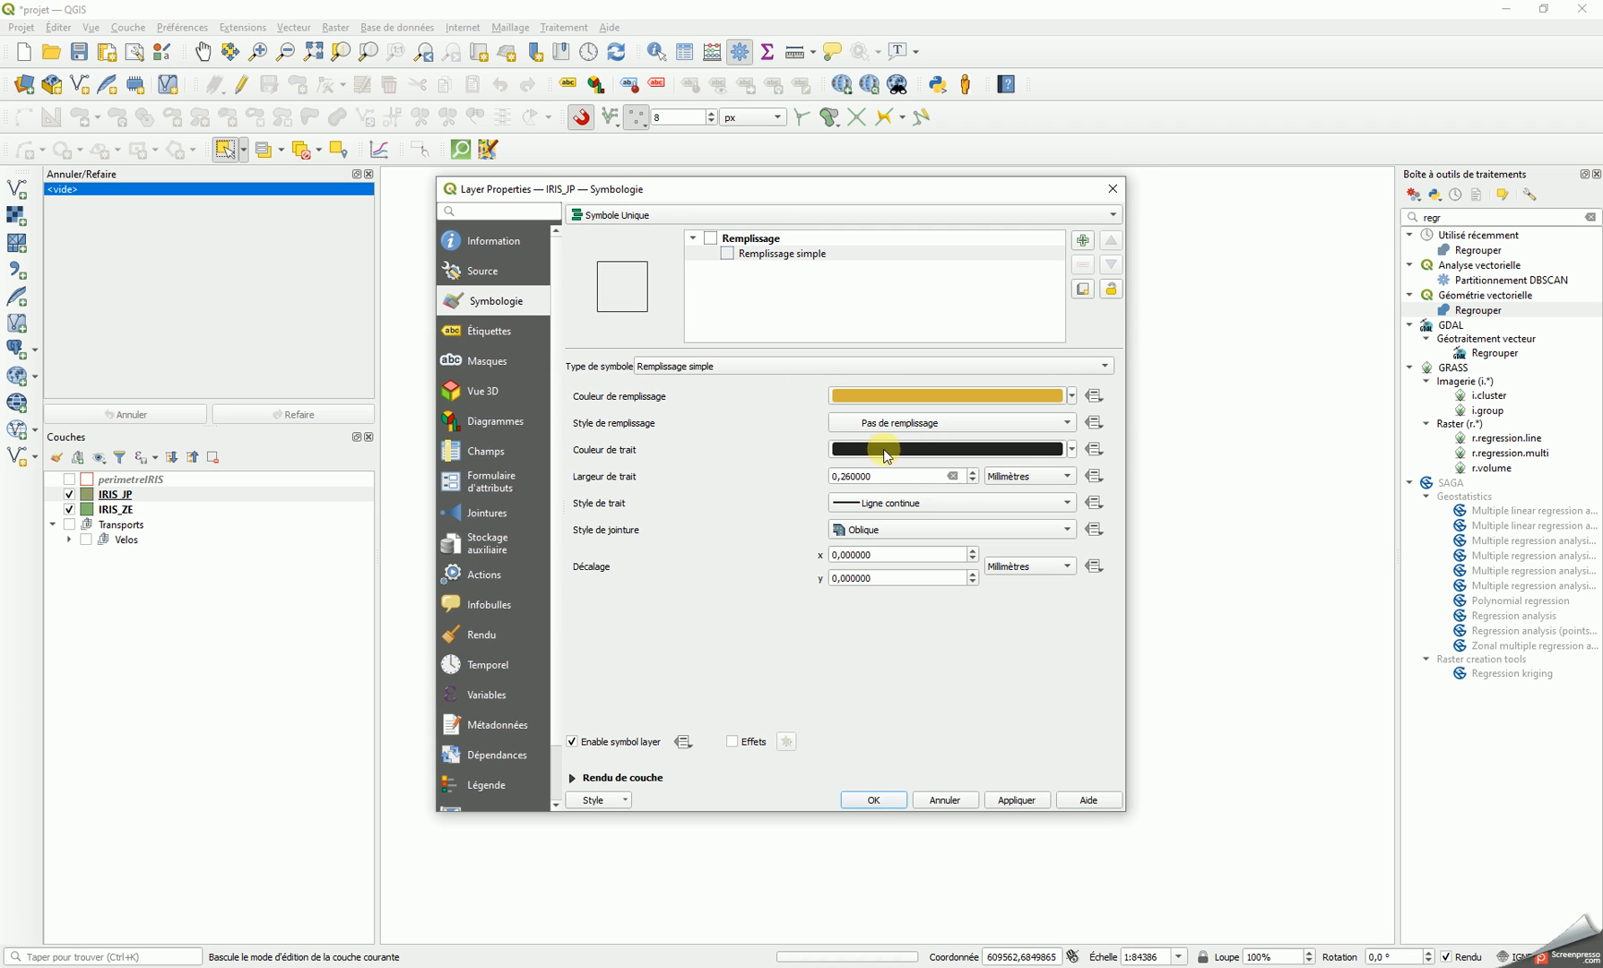
pyautogui.click(974, 476)
pyautogui.click(974, 476)
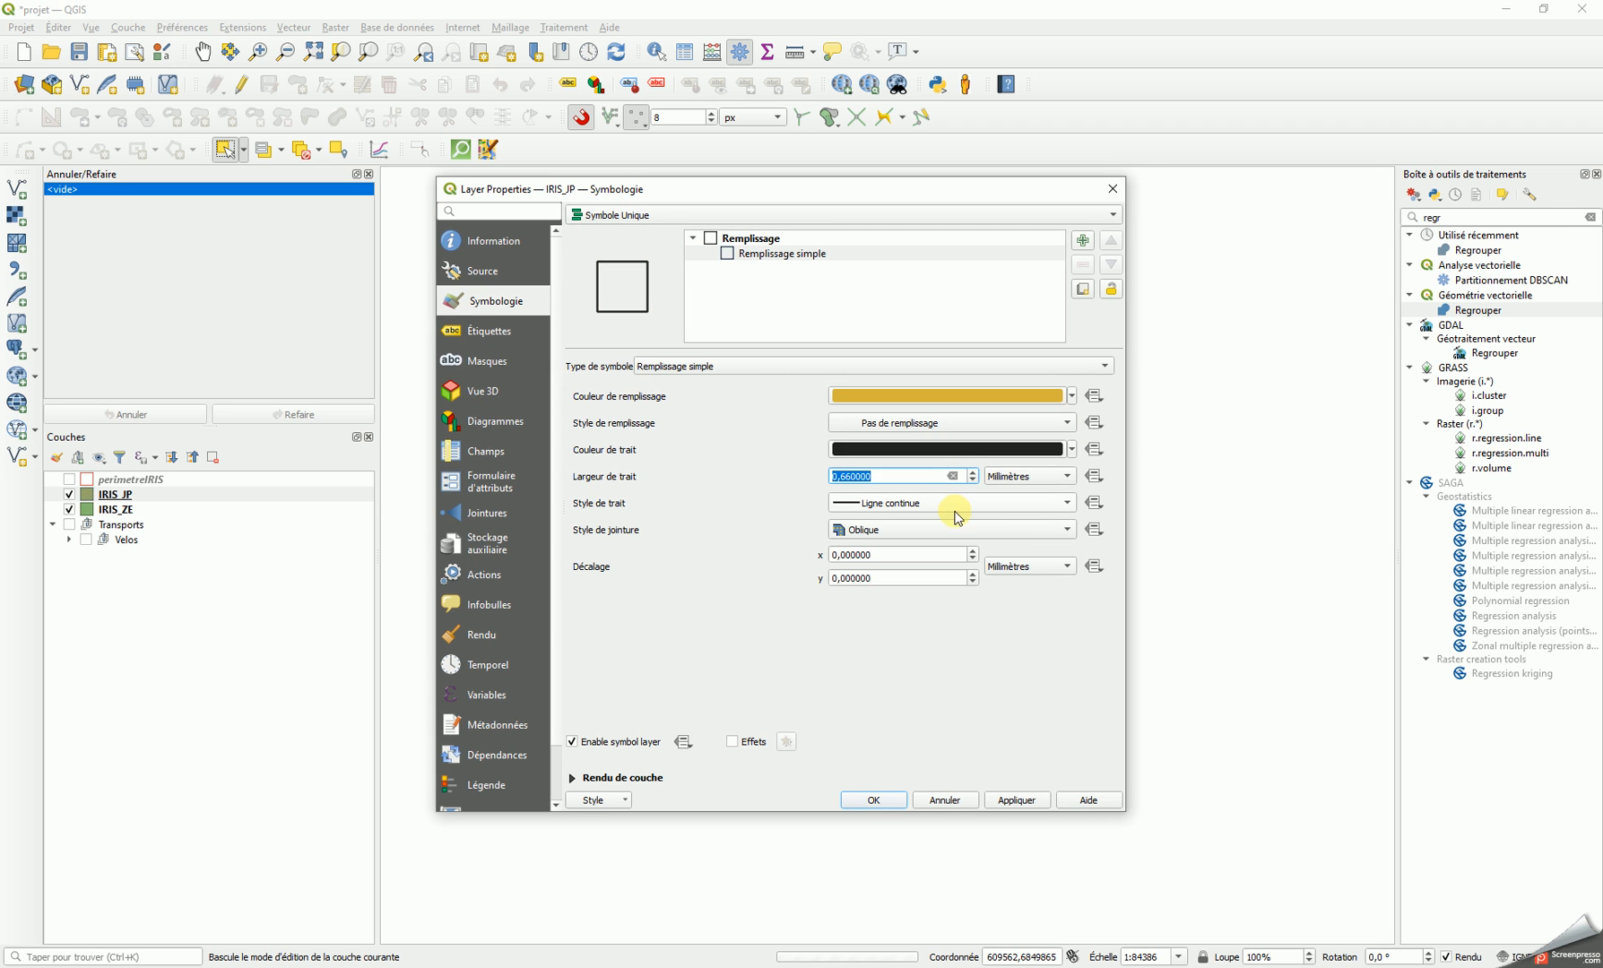
# Set the IRIS_JP stroke colour to yellow-orange and apply the layer style
pyautogui.click(958, 447)
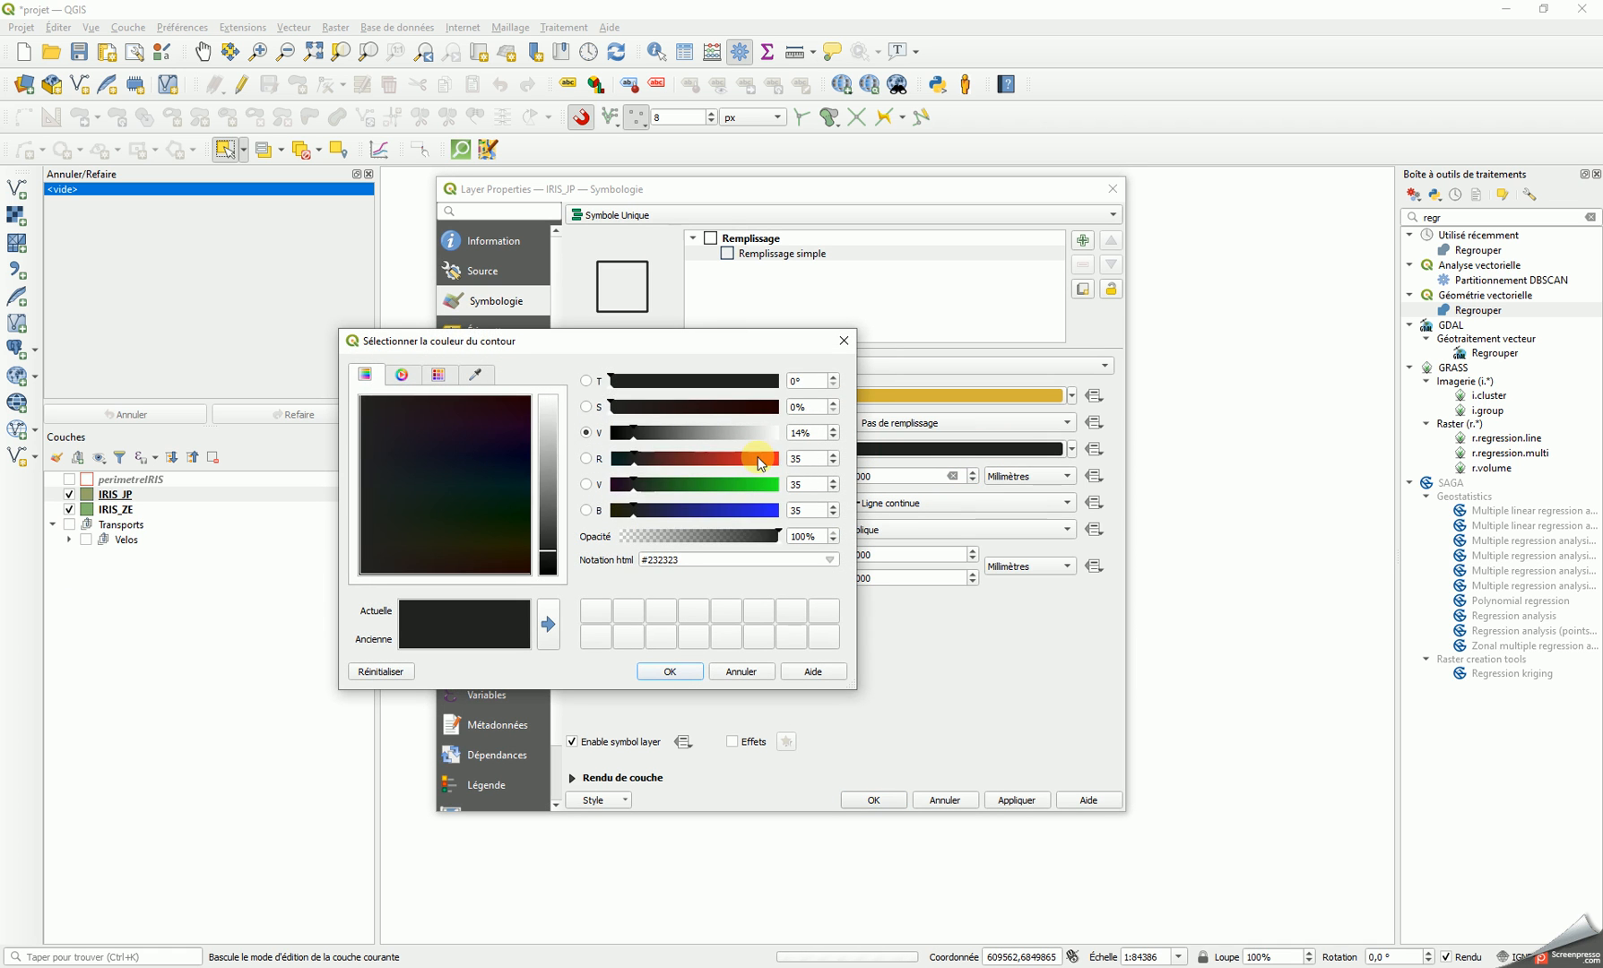
pyautogui.click(769, 457)
pyautogui.moveTo(520, 557); pyautogui.dragTo(526, 552)
pyautogui.click(671, 672)
pyautogui.click(1016, 798)
pyautogui.click(884, 805)
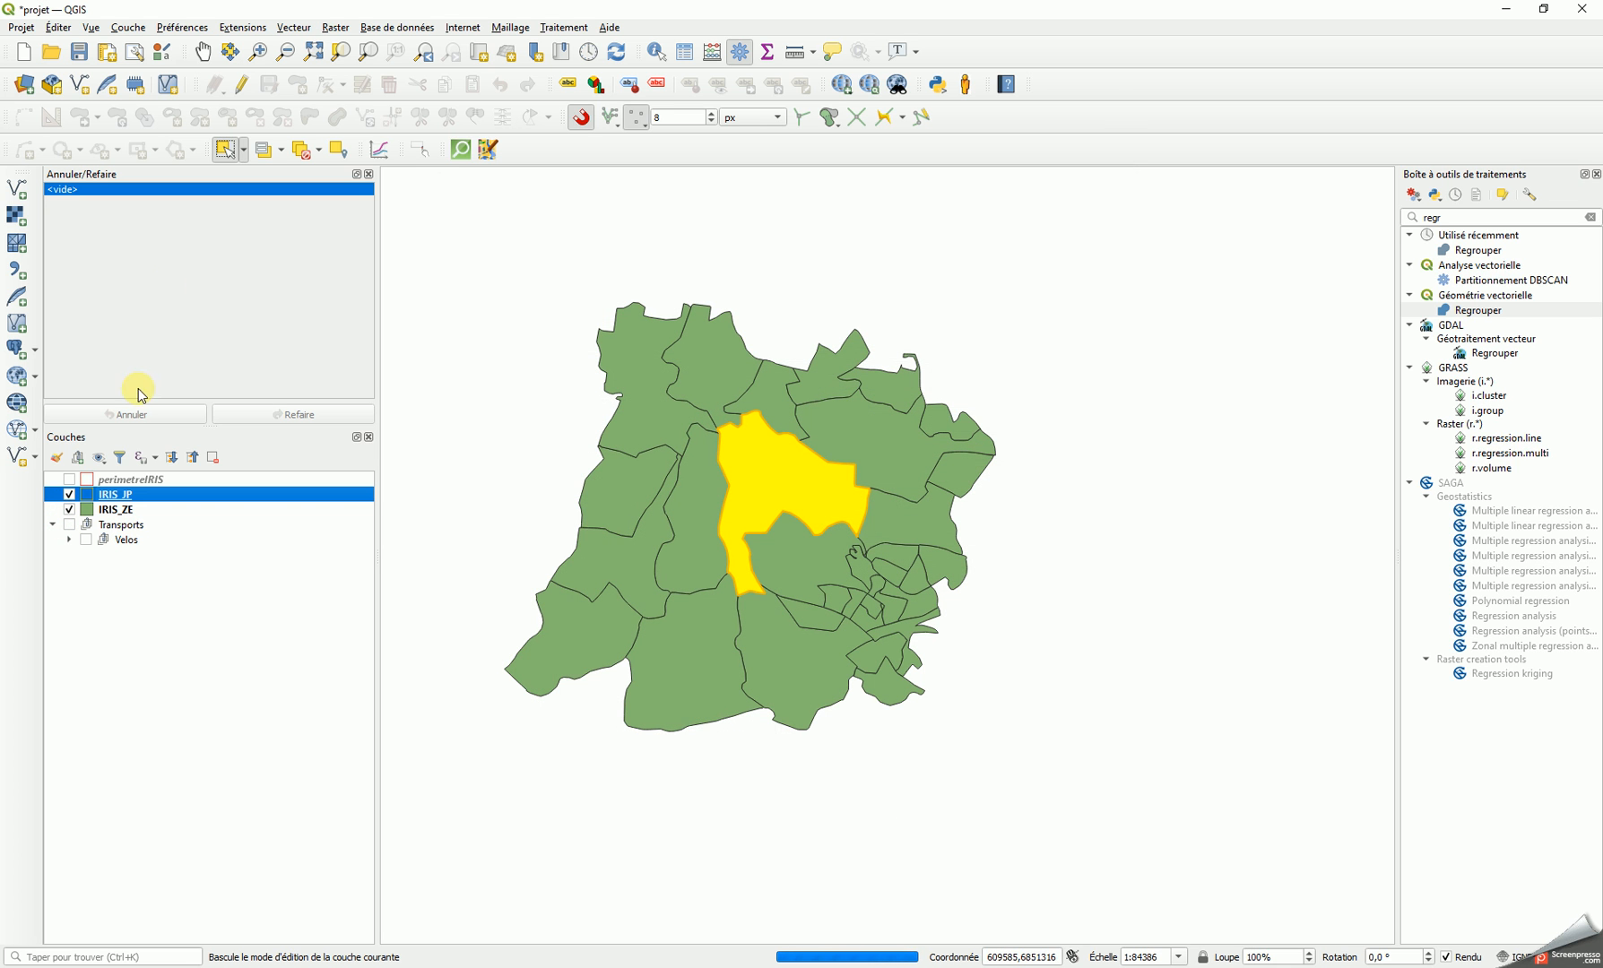
# Clear the feature selection, hide the IRIS_ZE layer, and show the perimetreIRIS layer again
pyautogui.click(300, 151)
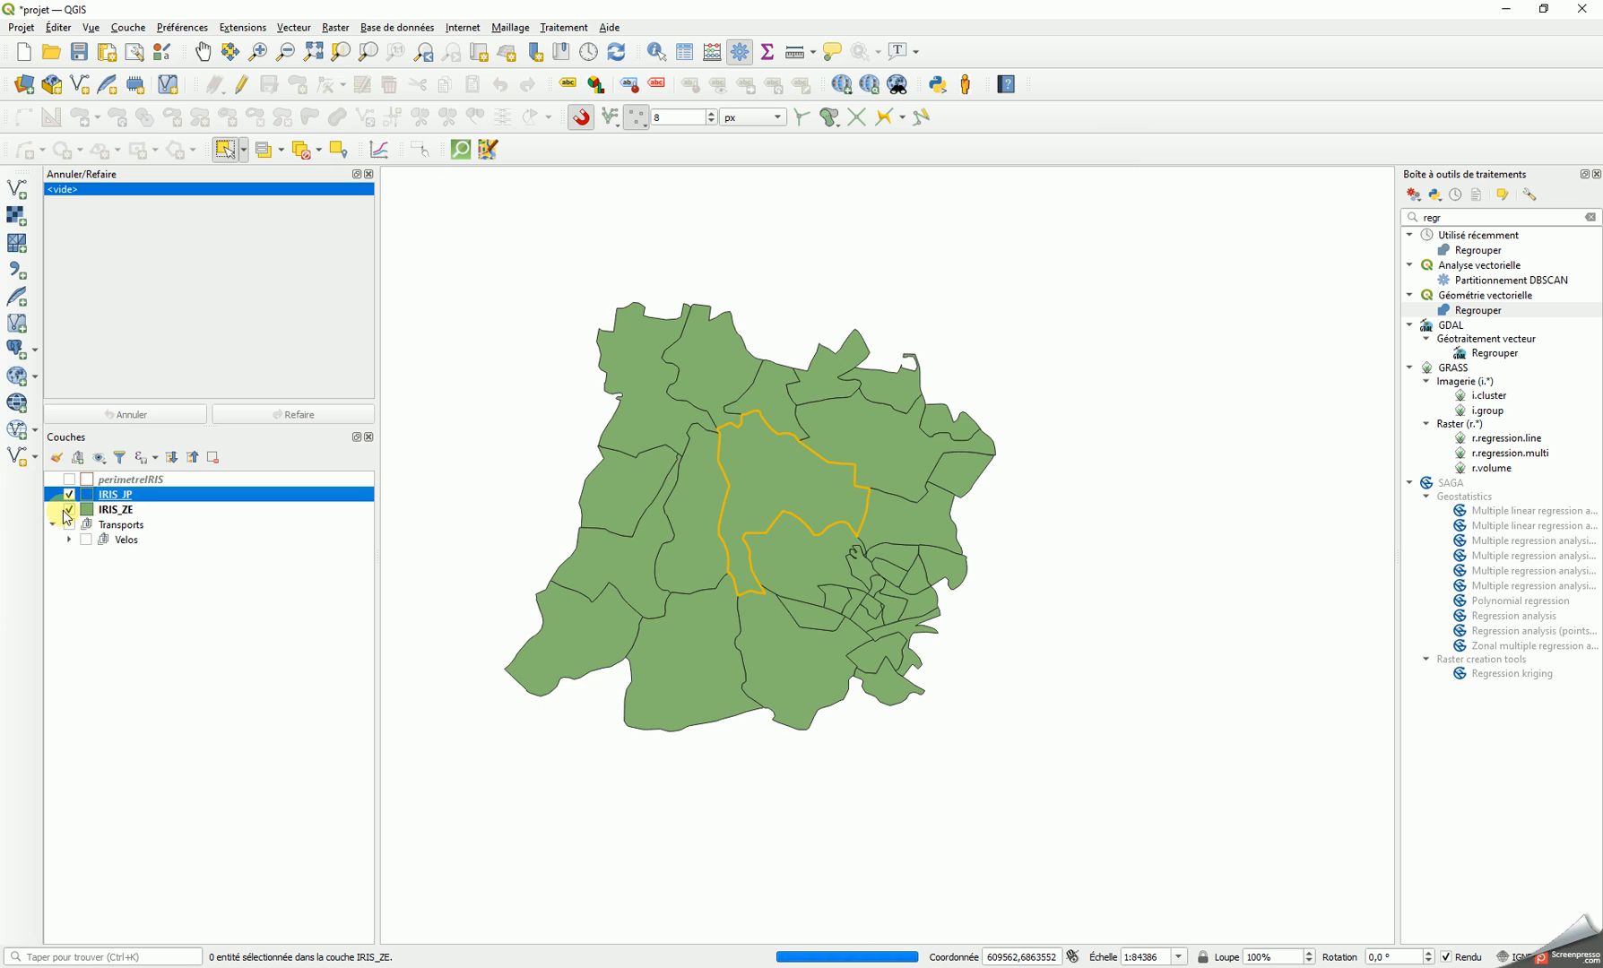
pyautogui.click(70, 510)
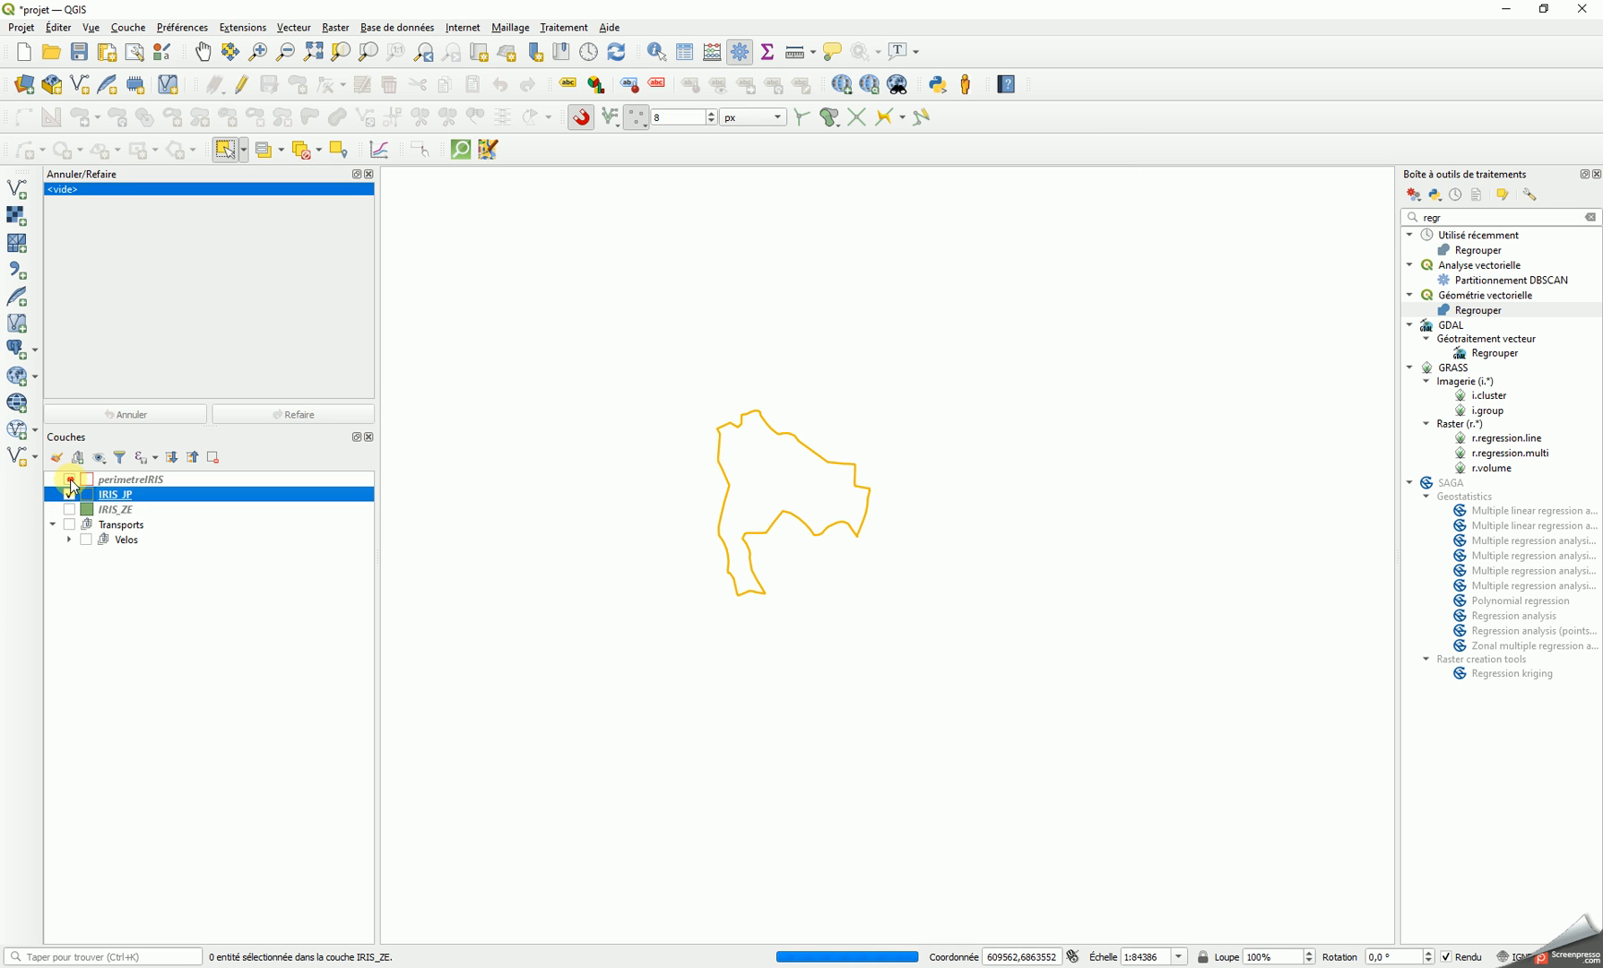
pyautogui.click(69, 481)
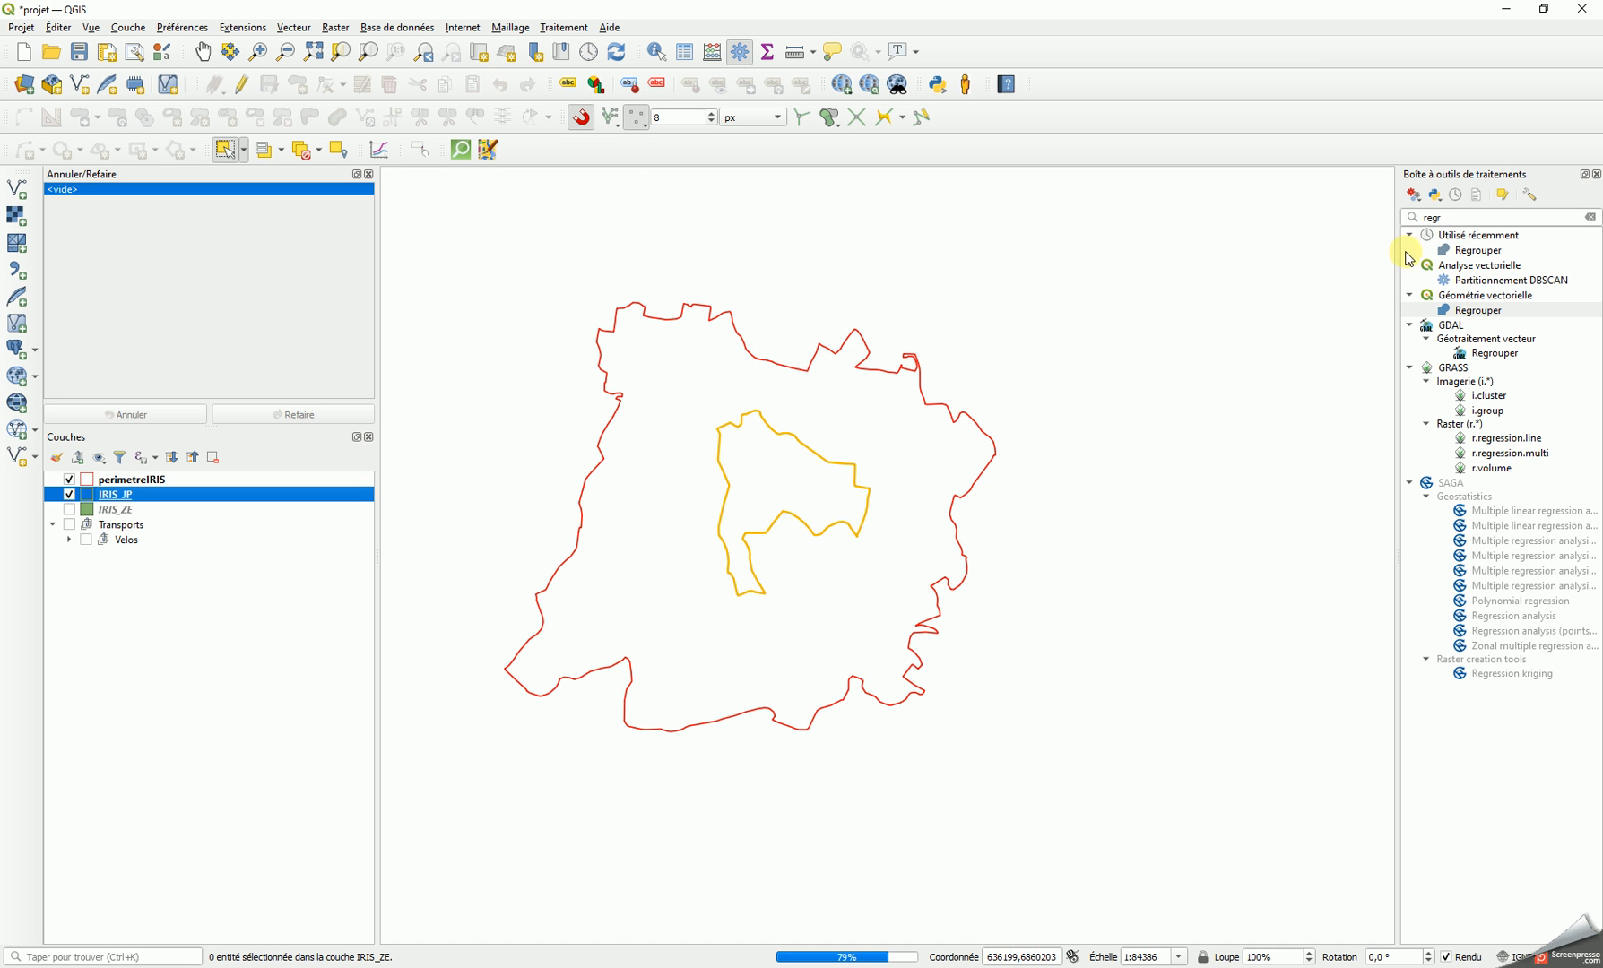
pyautogui.click(1452, 217)
pyautogui.write('buffer')
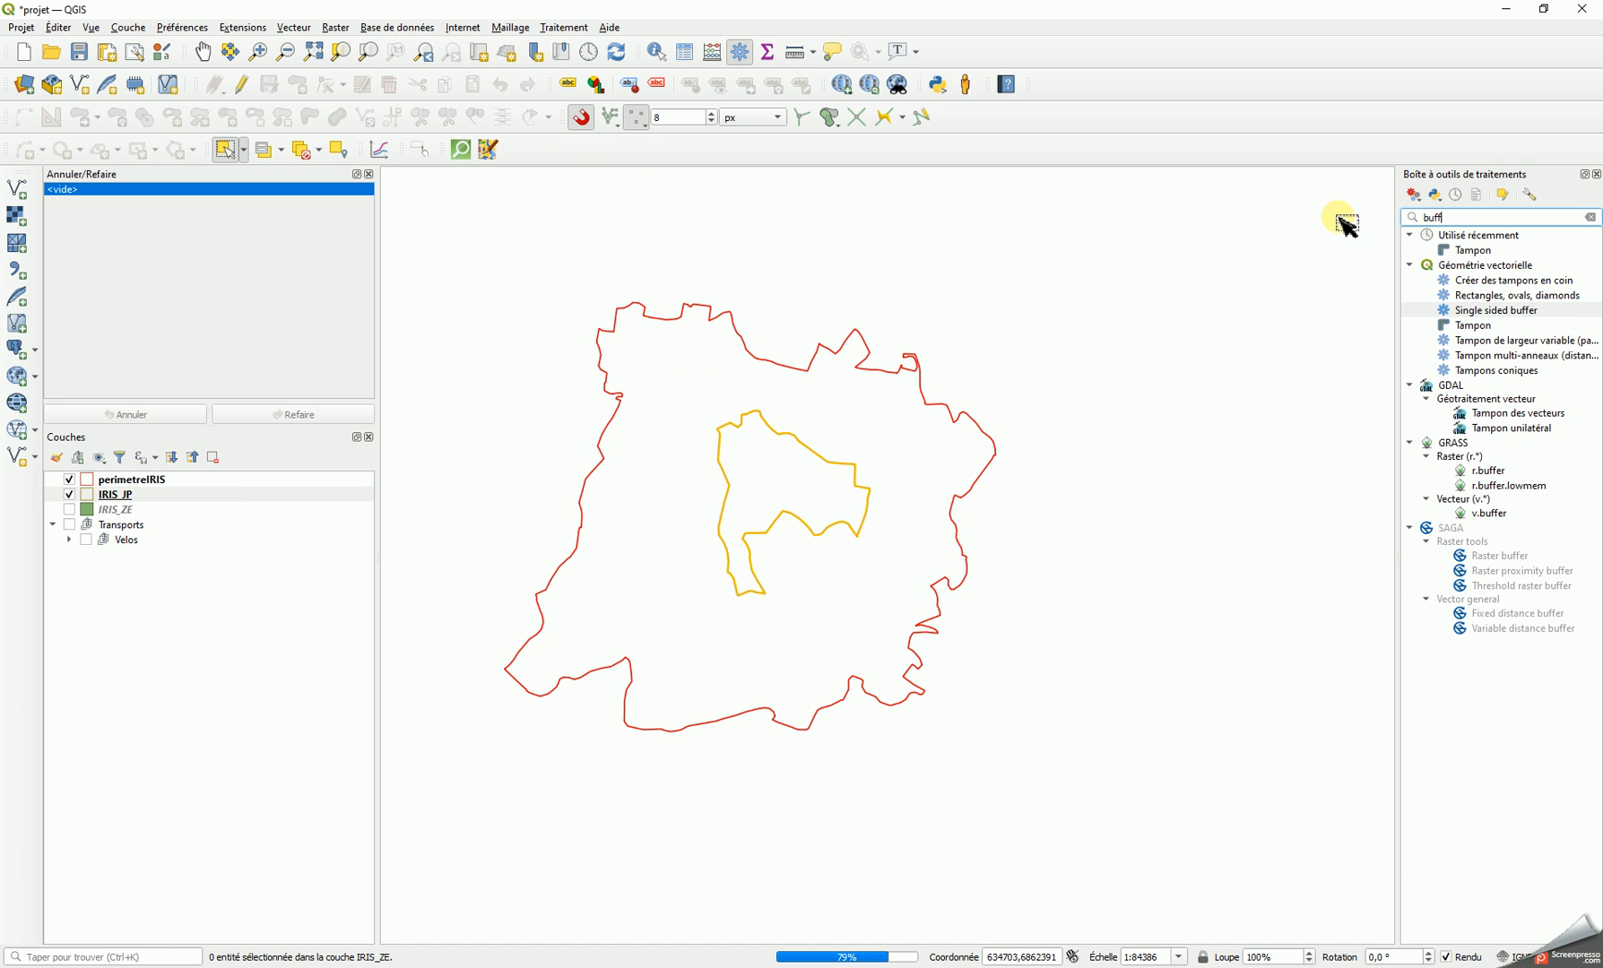
pyautogui.press('BackSpace')
pyautogui.press('BackSpace')
pyautogui.press('BackSpace')
pyautogui.press('BackSpace')
# Search the processing algorithms for "tampon" and open the Tampon tool from the Géométrie vectorielle group
pyautogui.write('tampon')
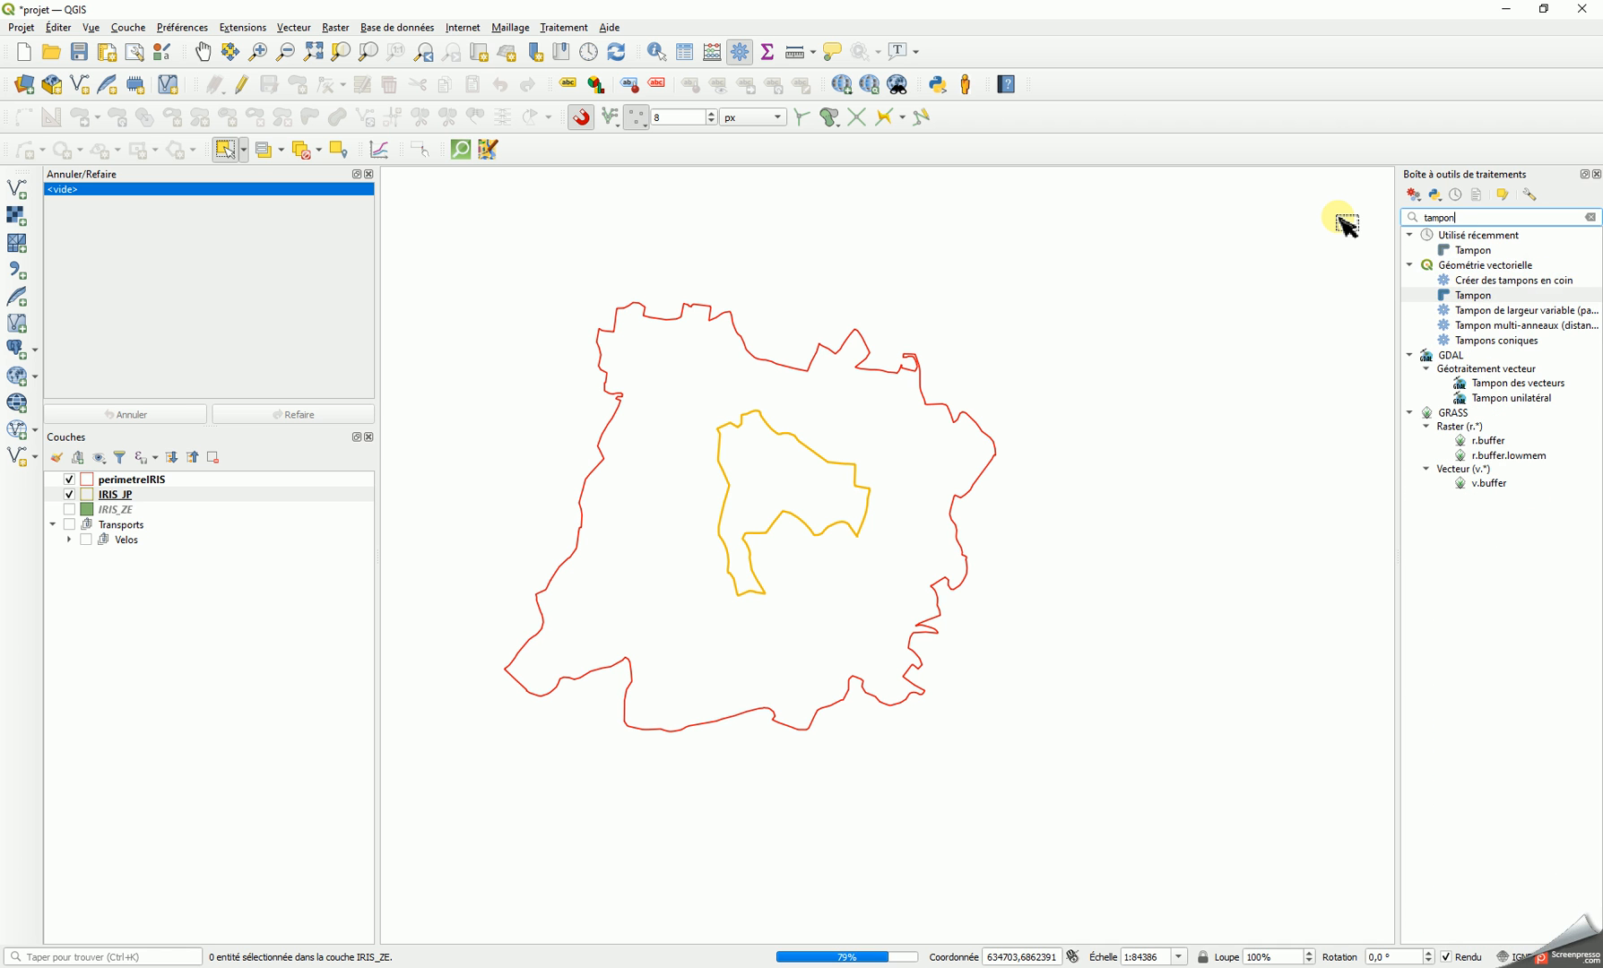
pyautogui.doubleClick(1473, 295)
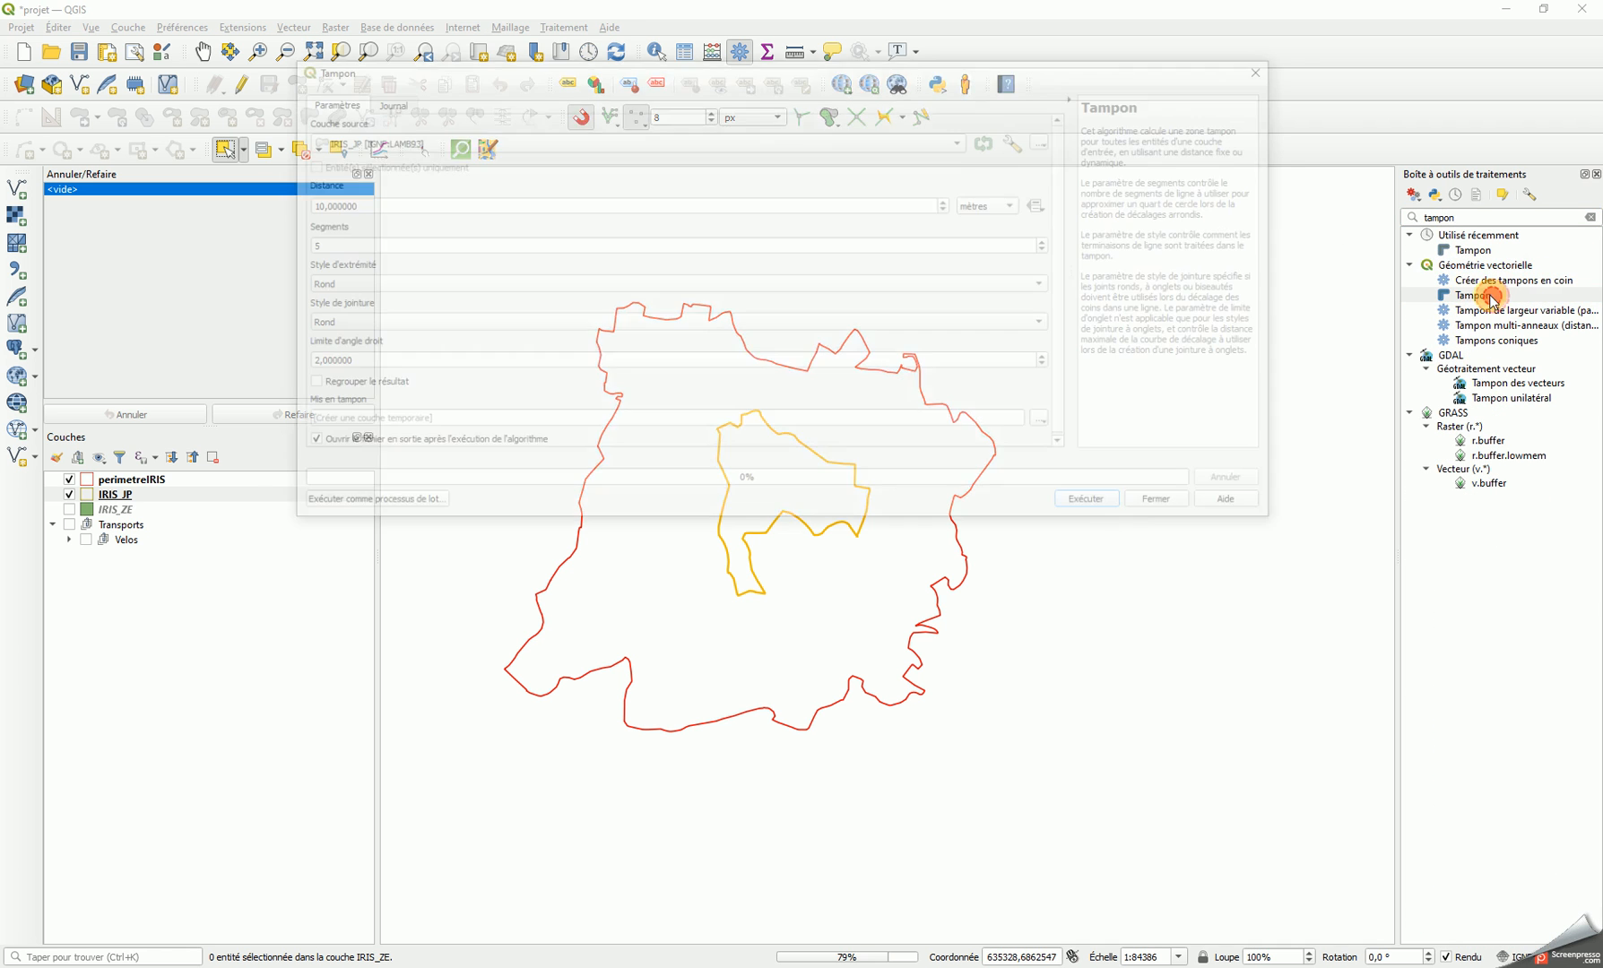
# In the Tampon tool, choose perimetreIRIS as the source layer and set the buffer distance to 2000 mètres
pyautogui.moveTo(502, 85); pyautogui.dragTo(979, 139)
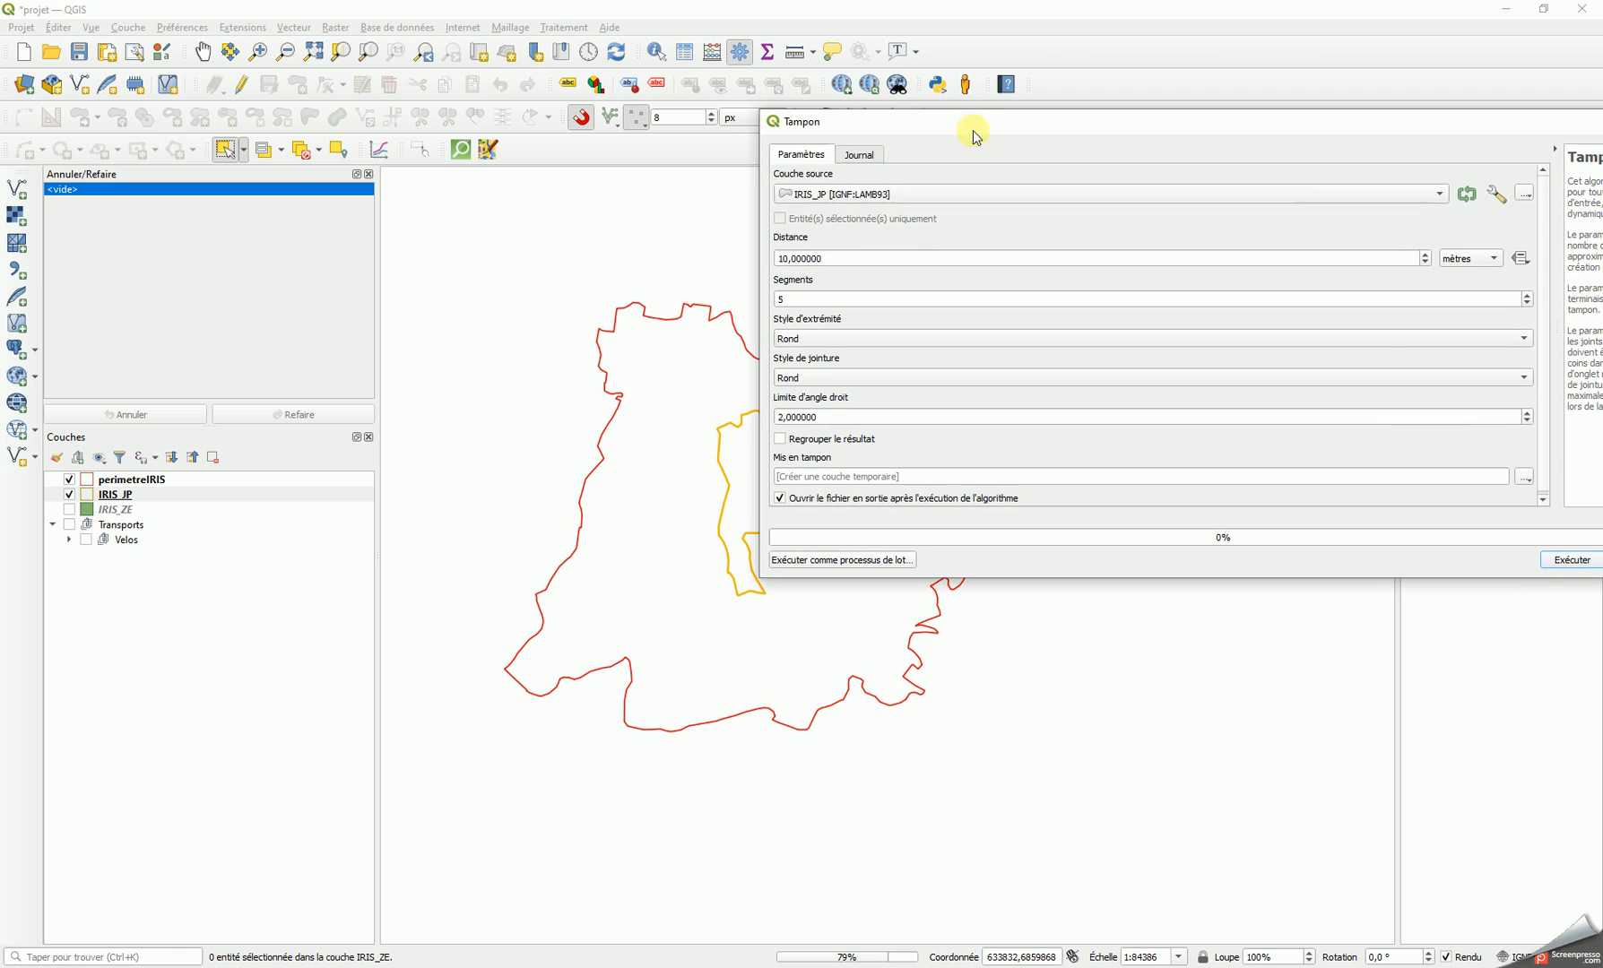
pyautogui.click(818, 199)
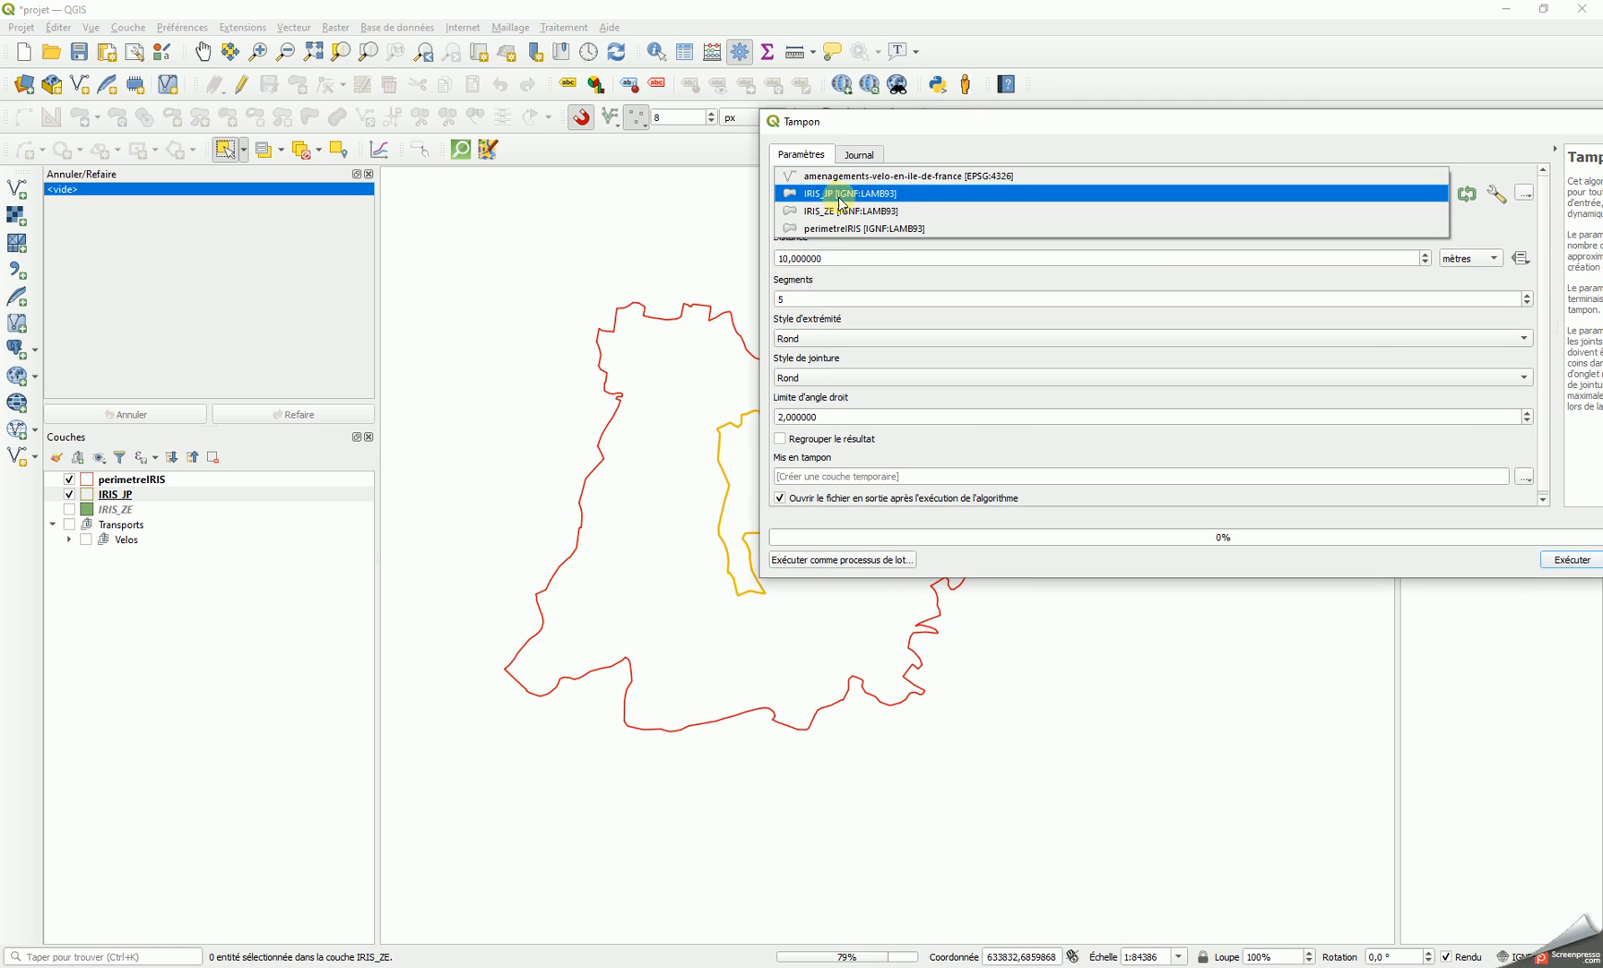
pyautogui.click(864, 231)
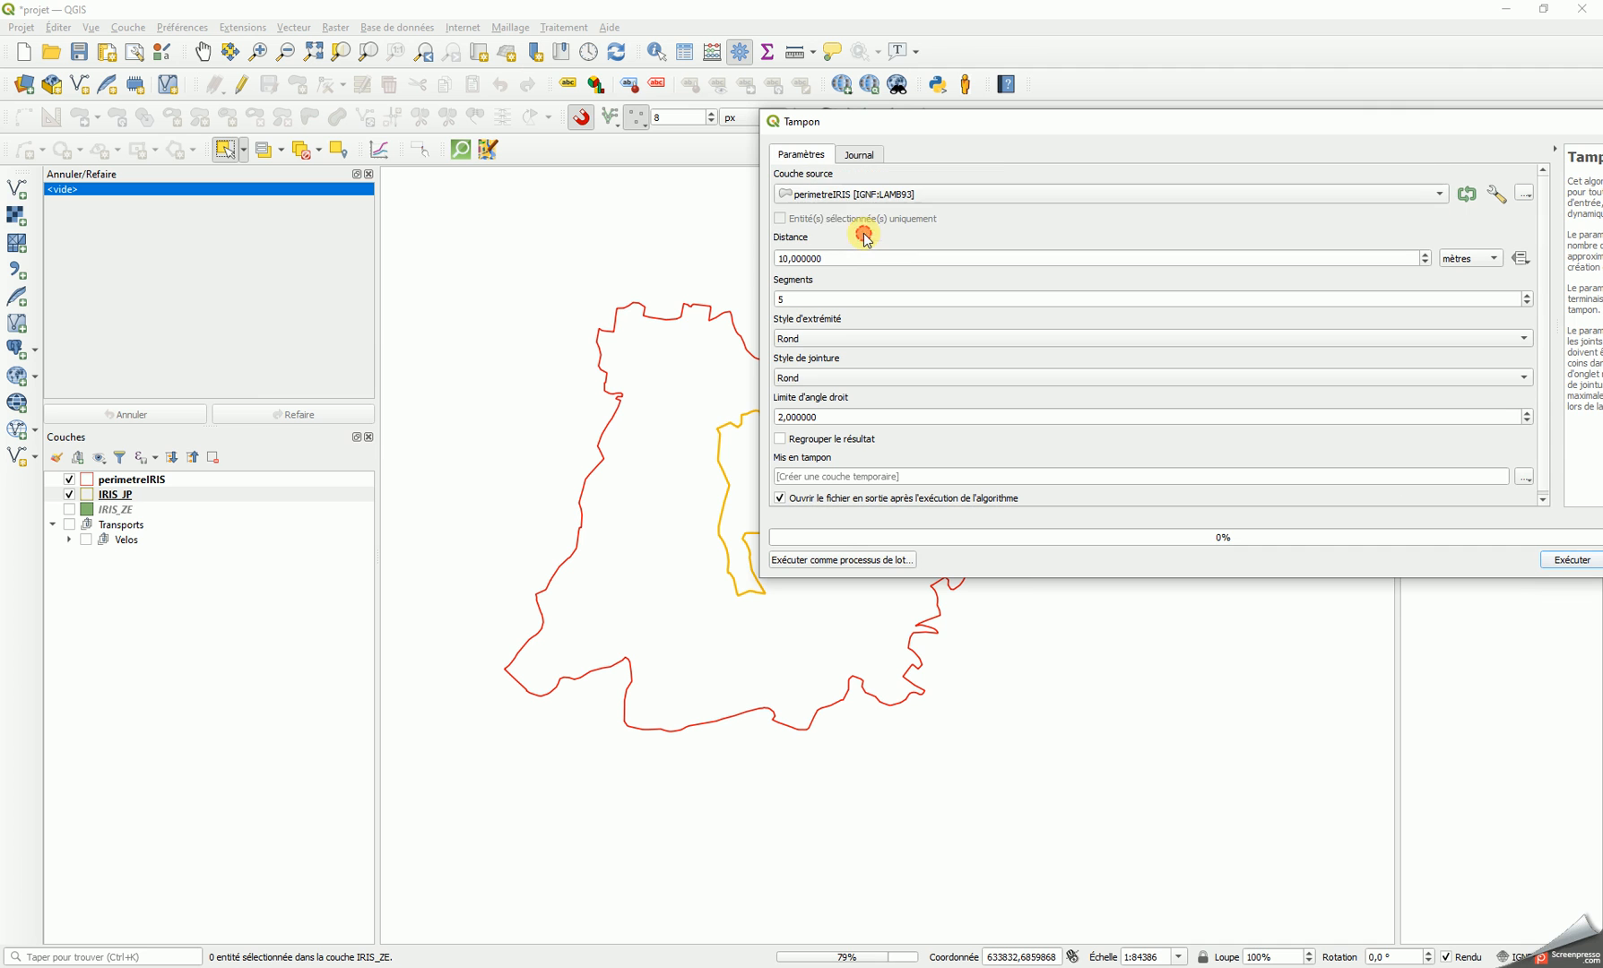
pyautogui.moveTo(1205, 121); pyautogui.dragTo(1178, 124)
pyautogui.doubleClick(821, 261)
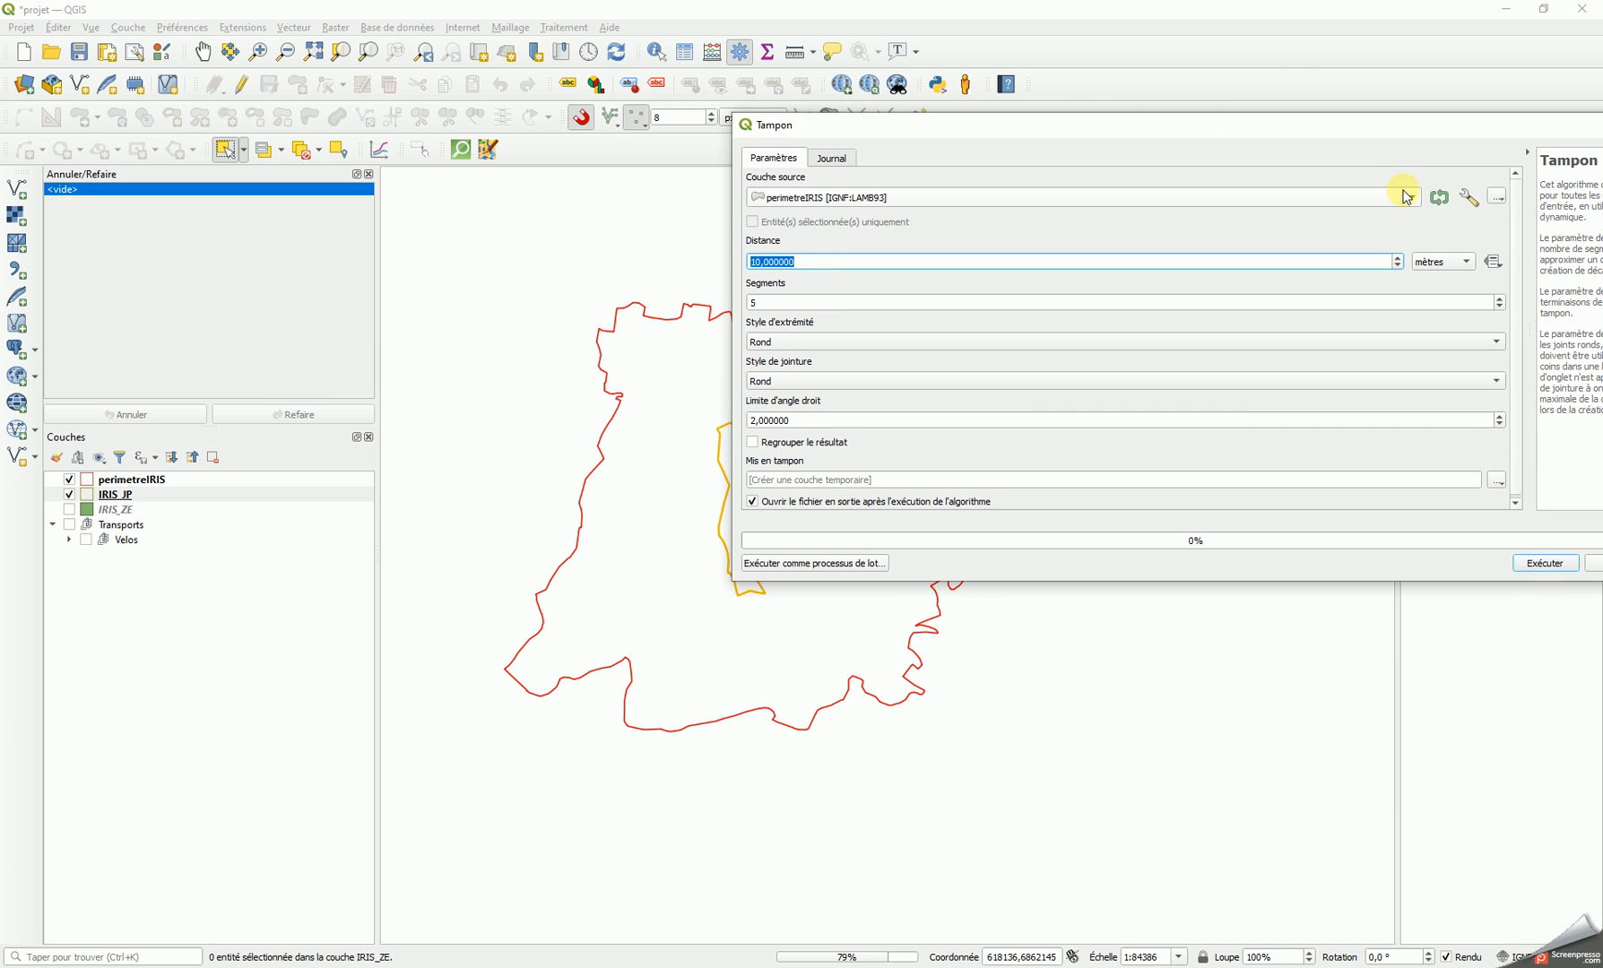
pyautogui.write('20')
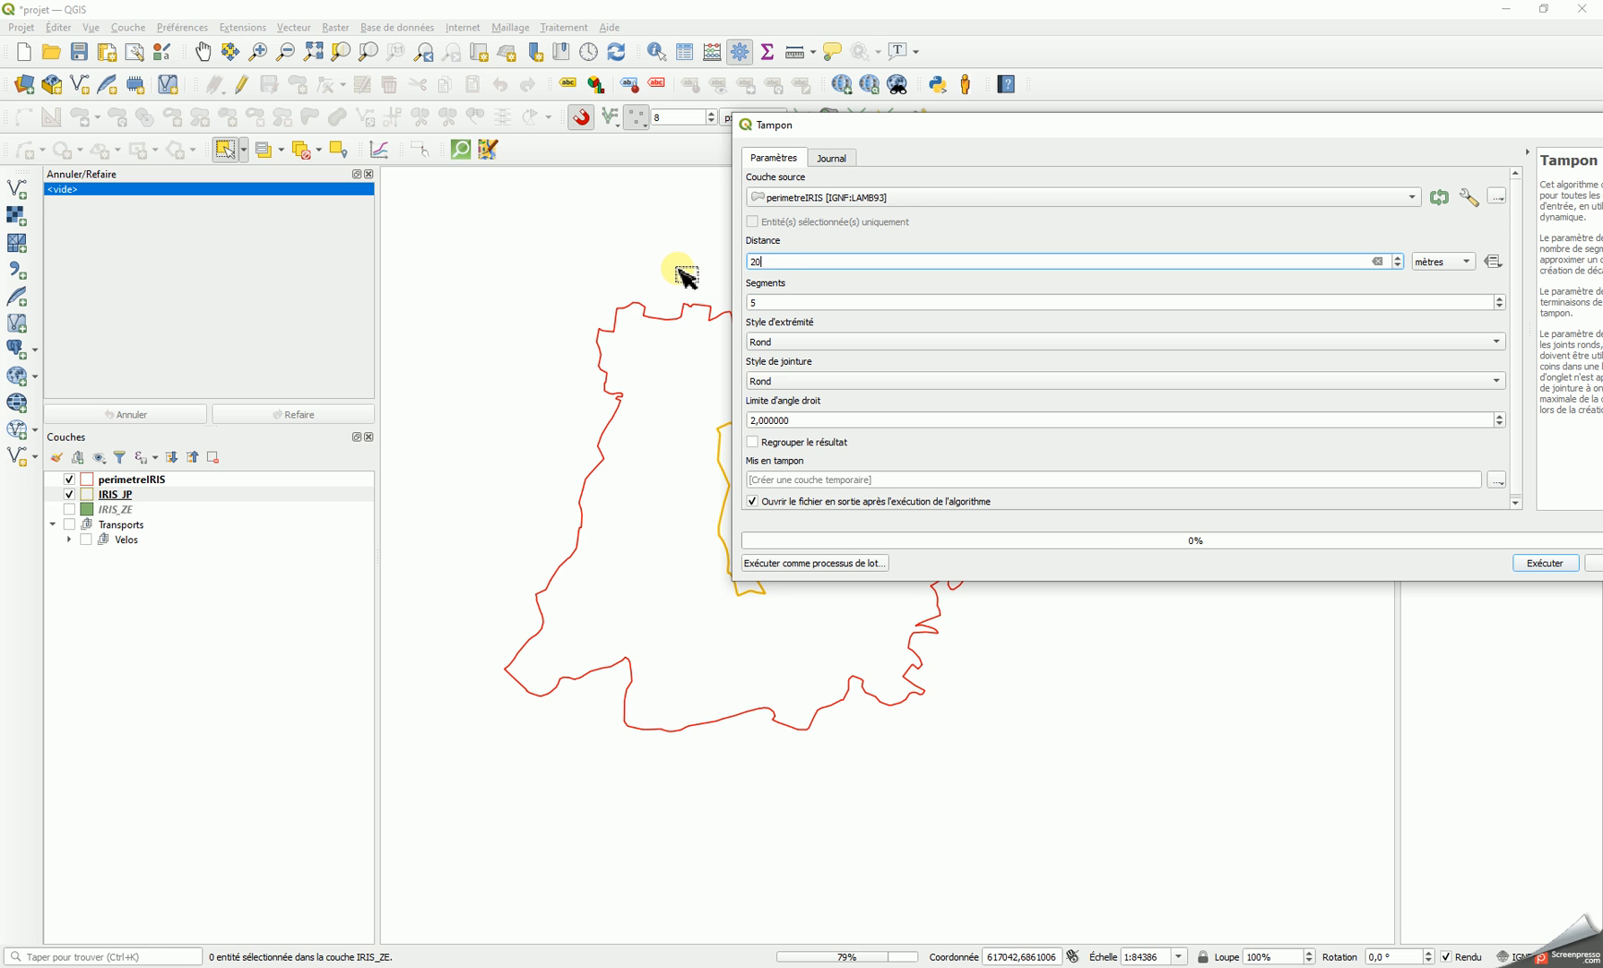
pyautogui.click(1450, 263)
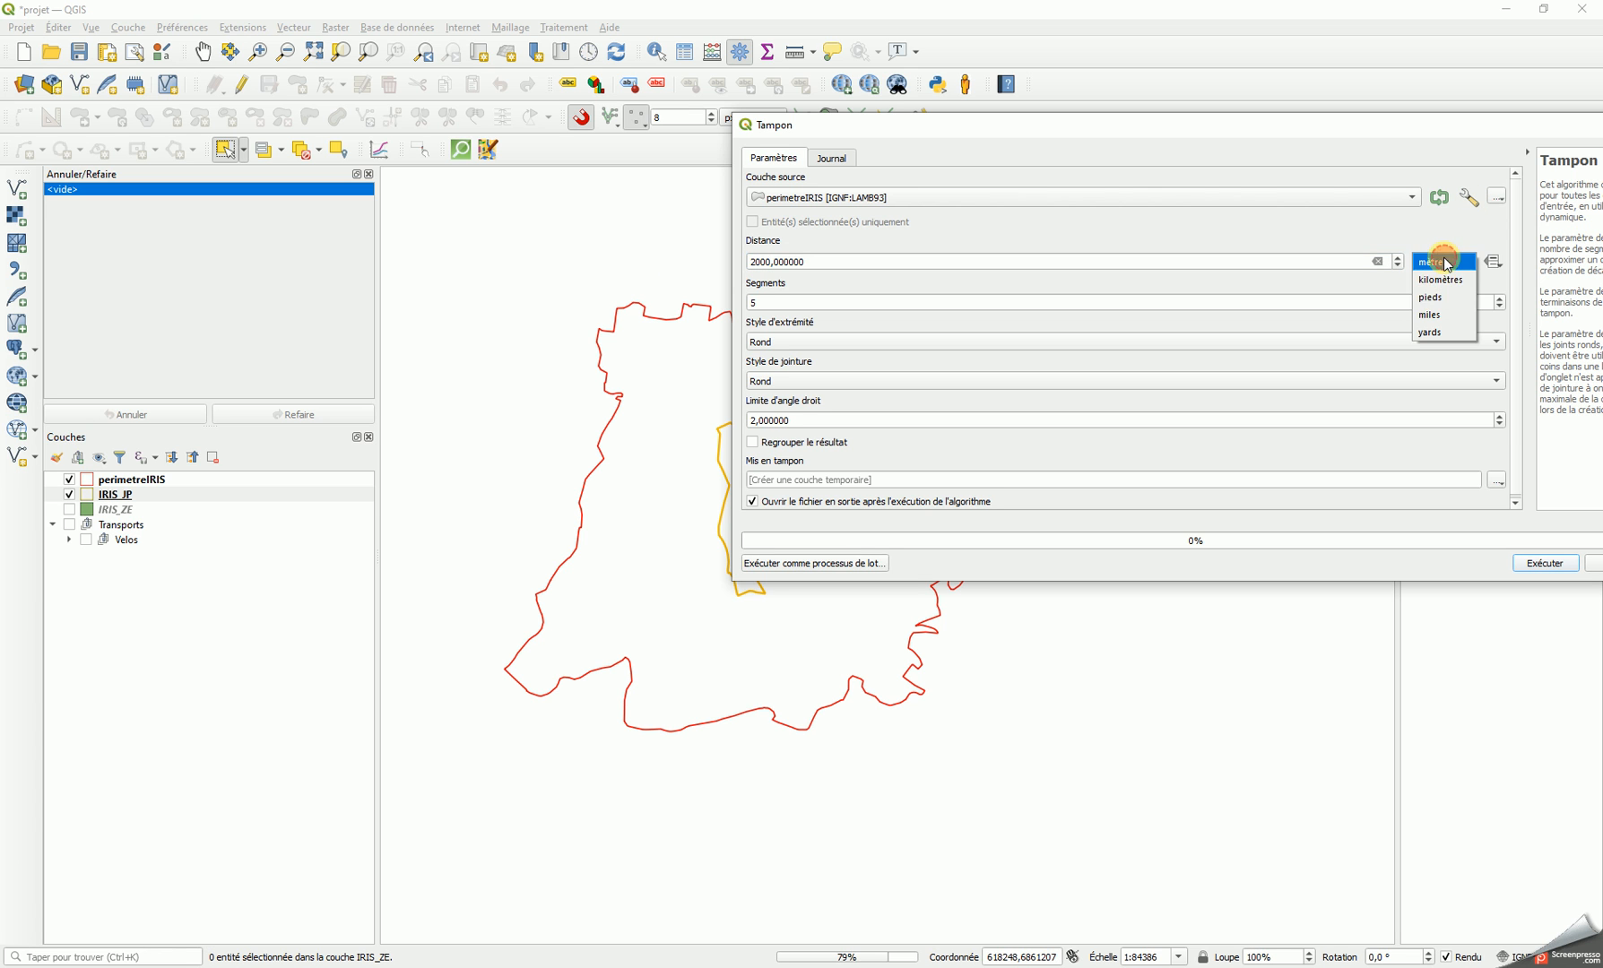
pyautogui.click(1445, 263)
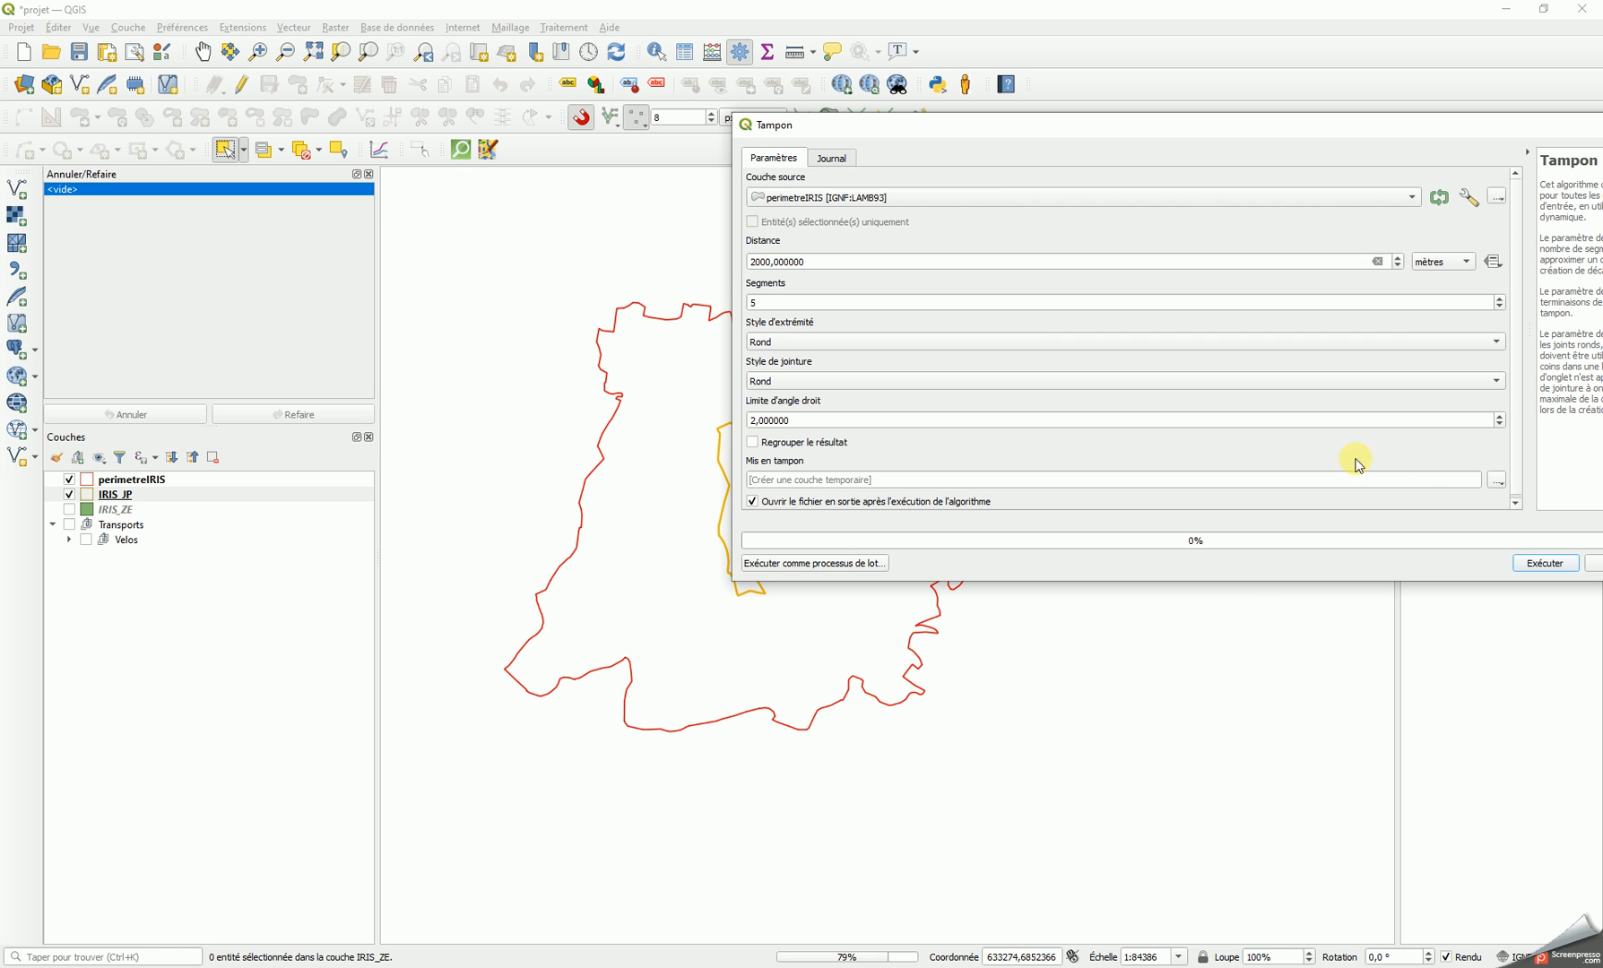
# Save the buffer output as ZE_2km.shp in the Workspace folder, run the tool and close it
pyautogui.click(1487, 484)
pyautogui.click(1465, 515)
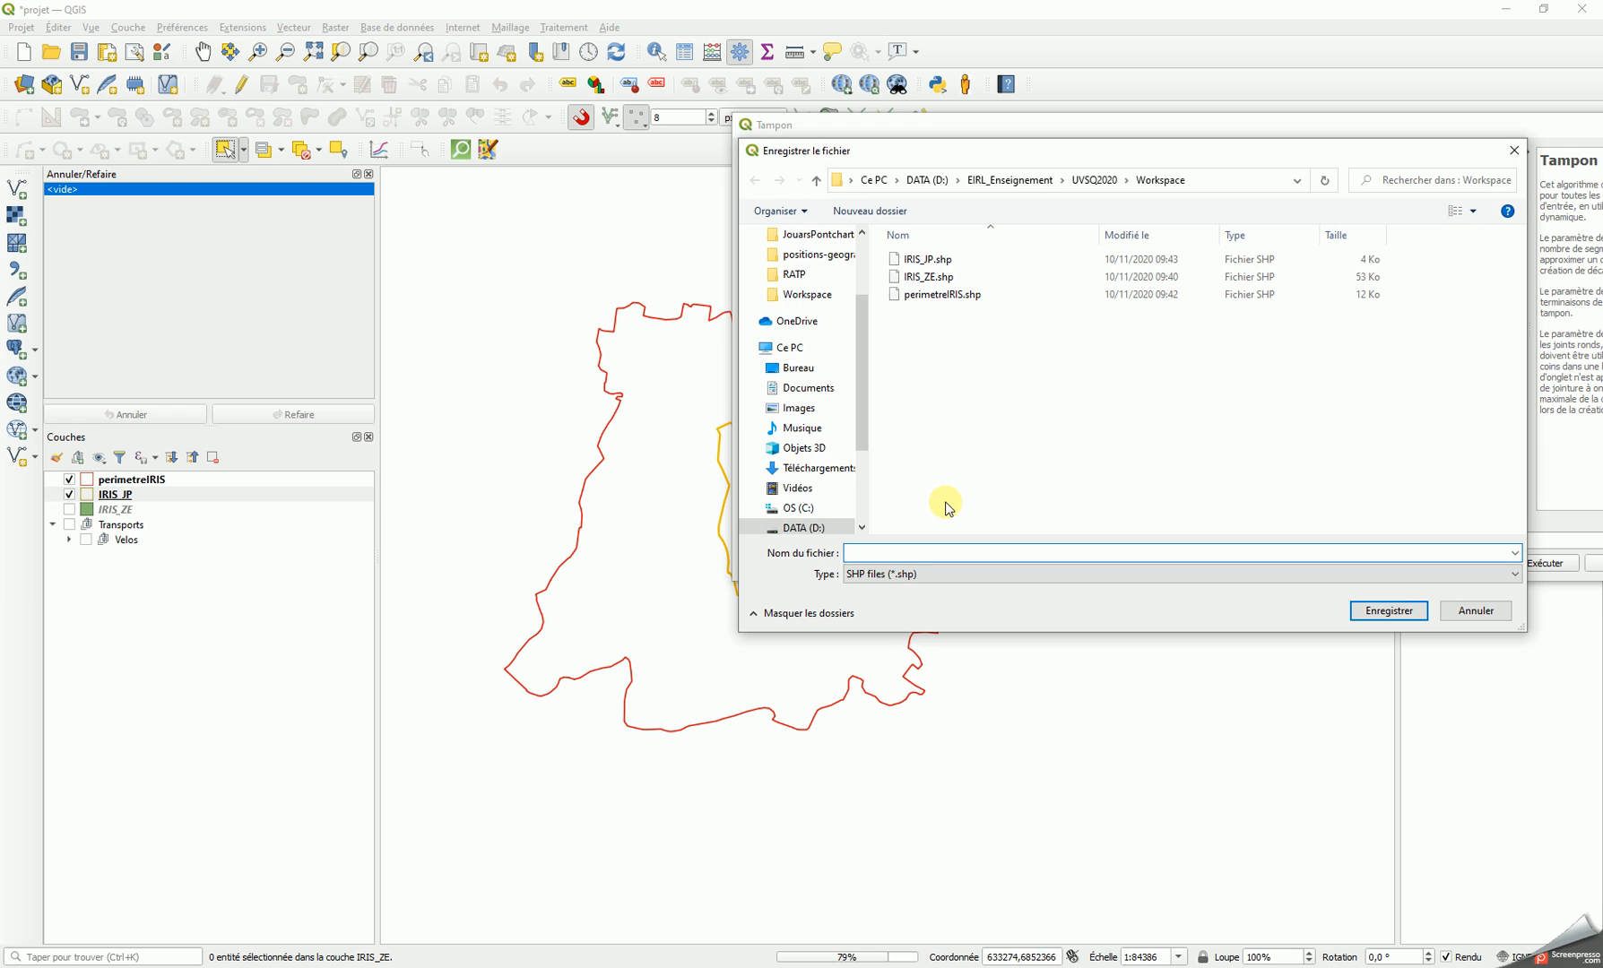
pyautogui.write('ZE_2km')
pyautogui.click(1387, 611)
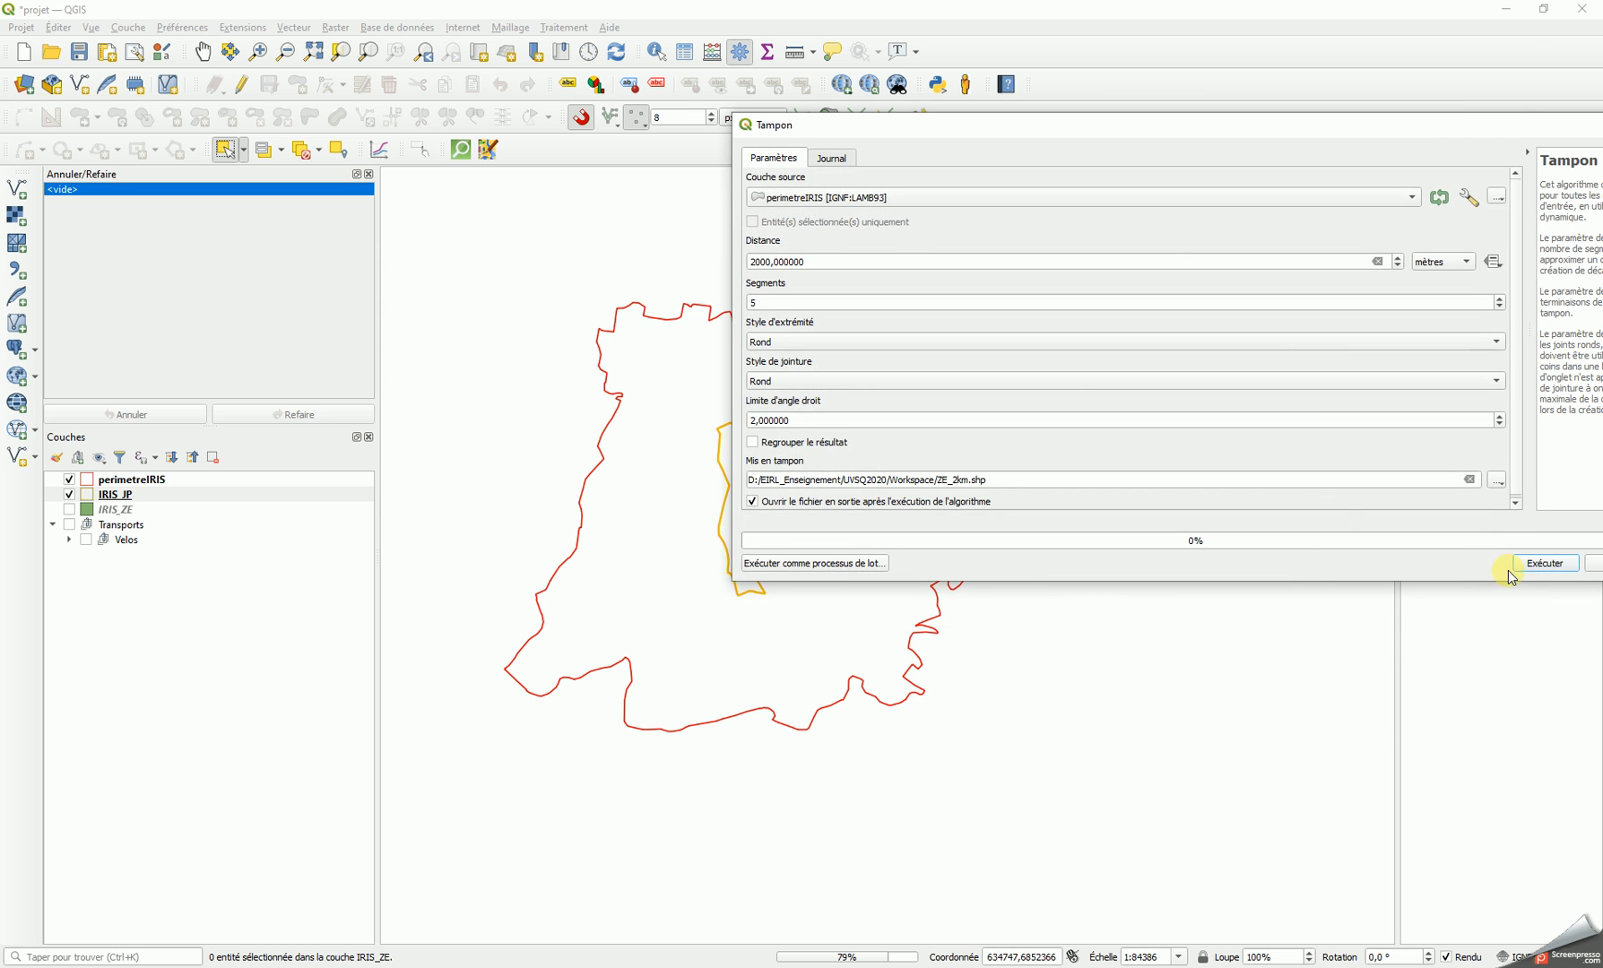
pyautogui.click(1544, 565)
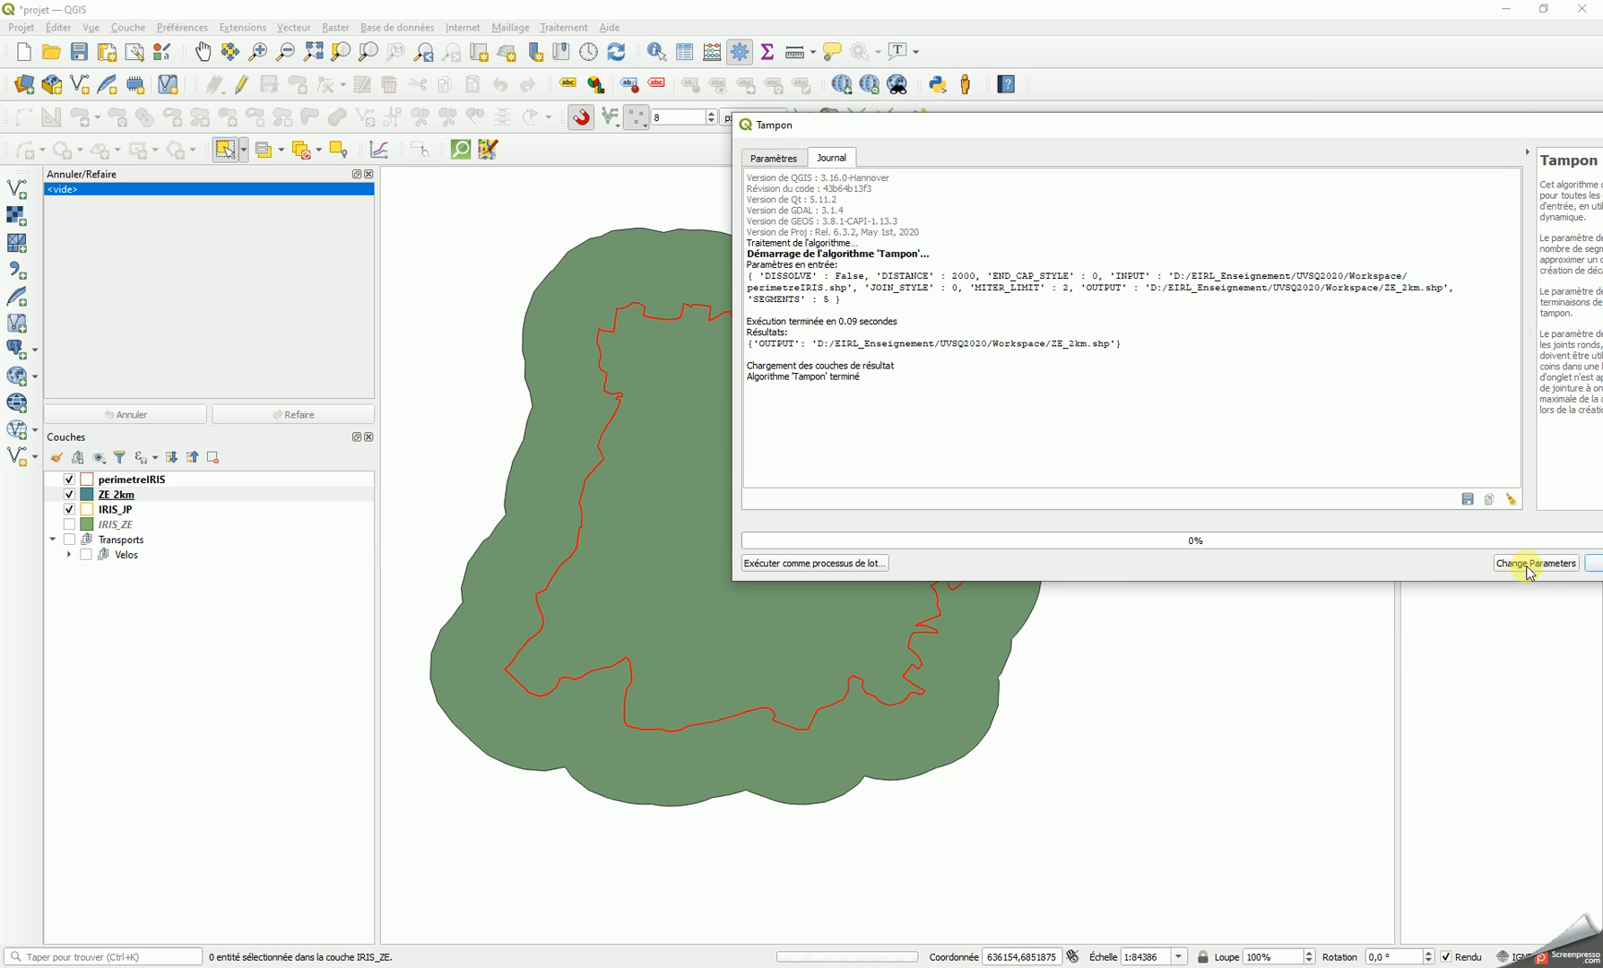
pyautogui.moveTo(1266, 151); pyautogui.dragTo(759, 218)
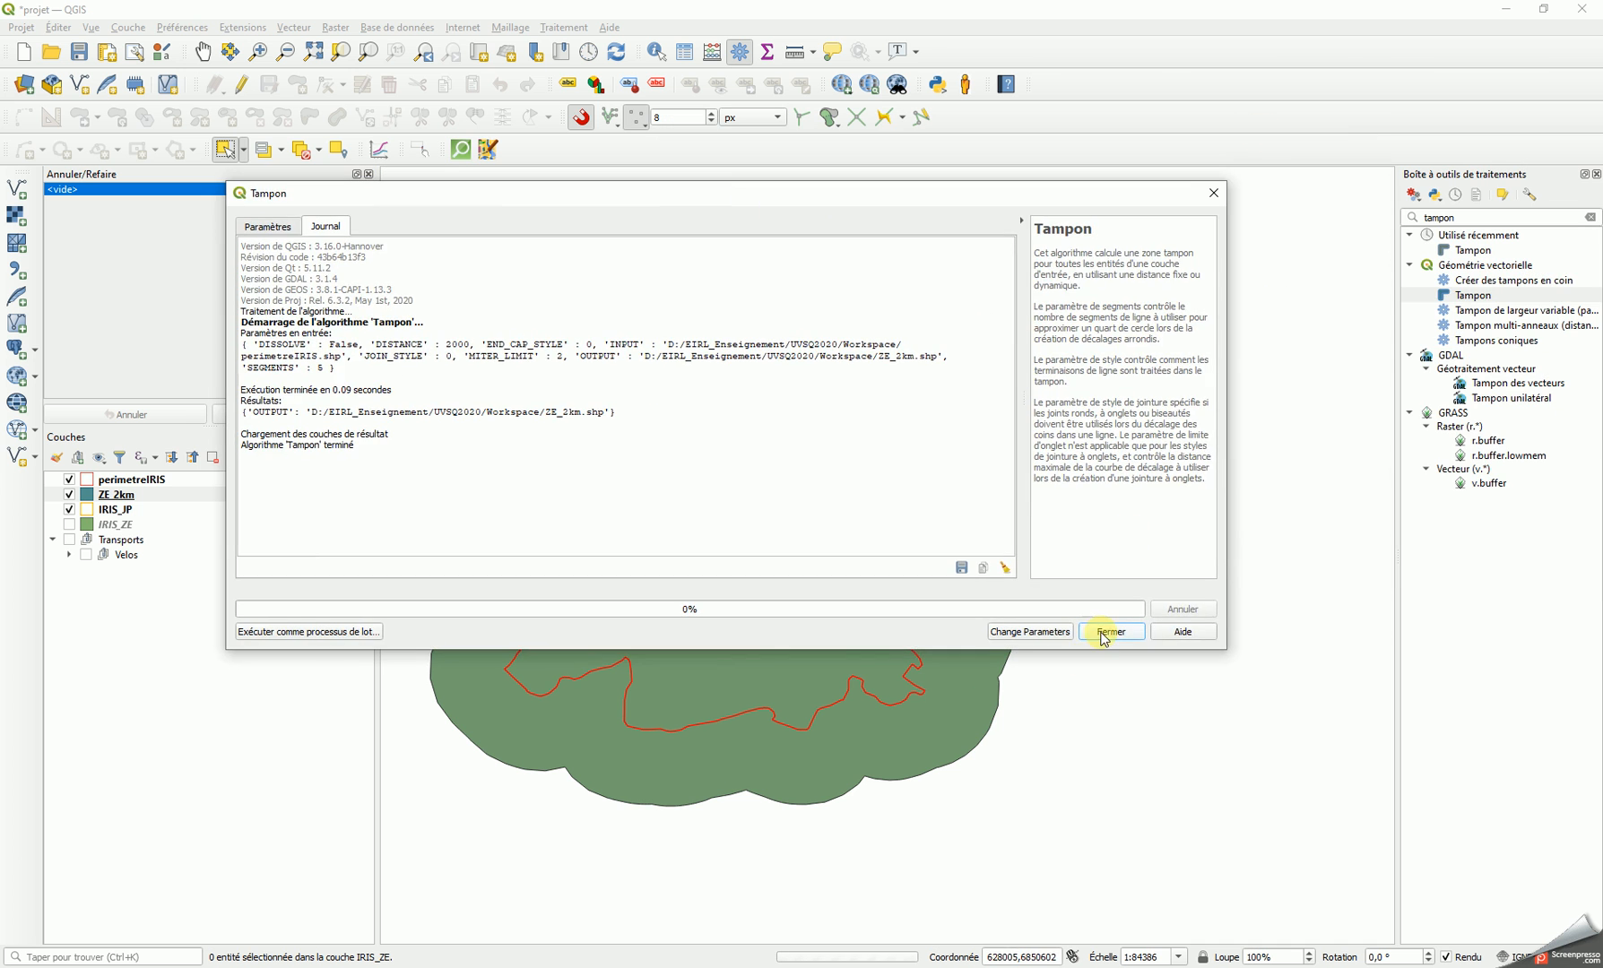
pyautogui.click(1104, 632)
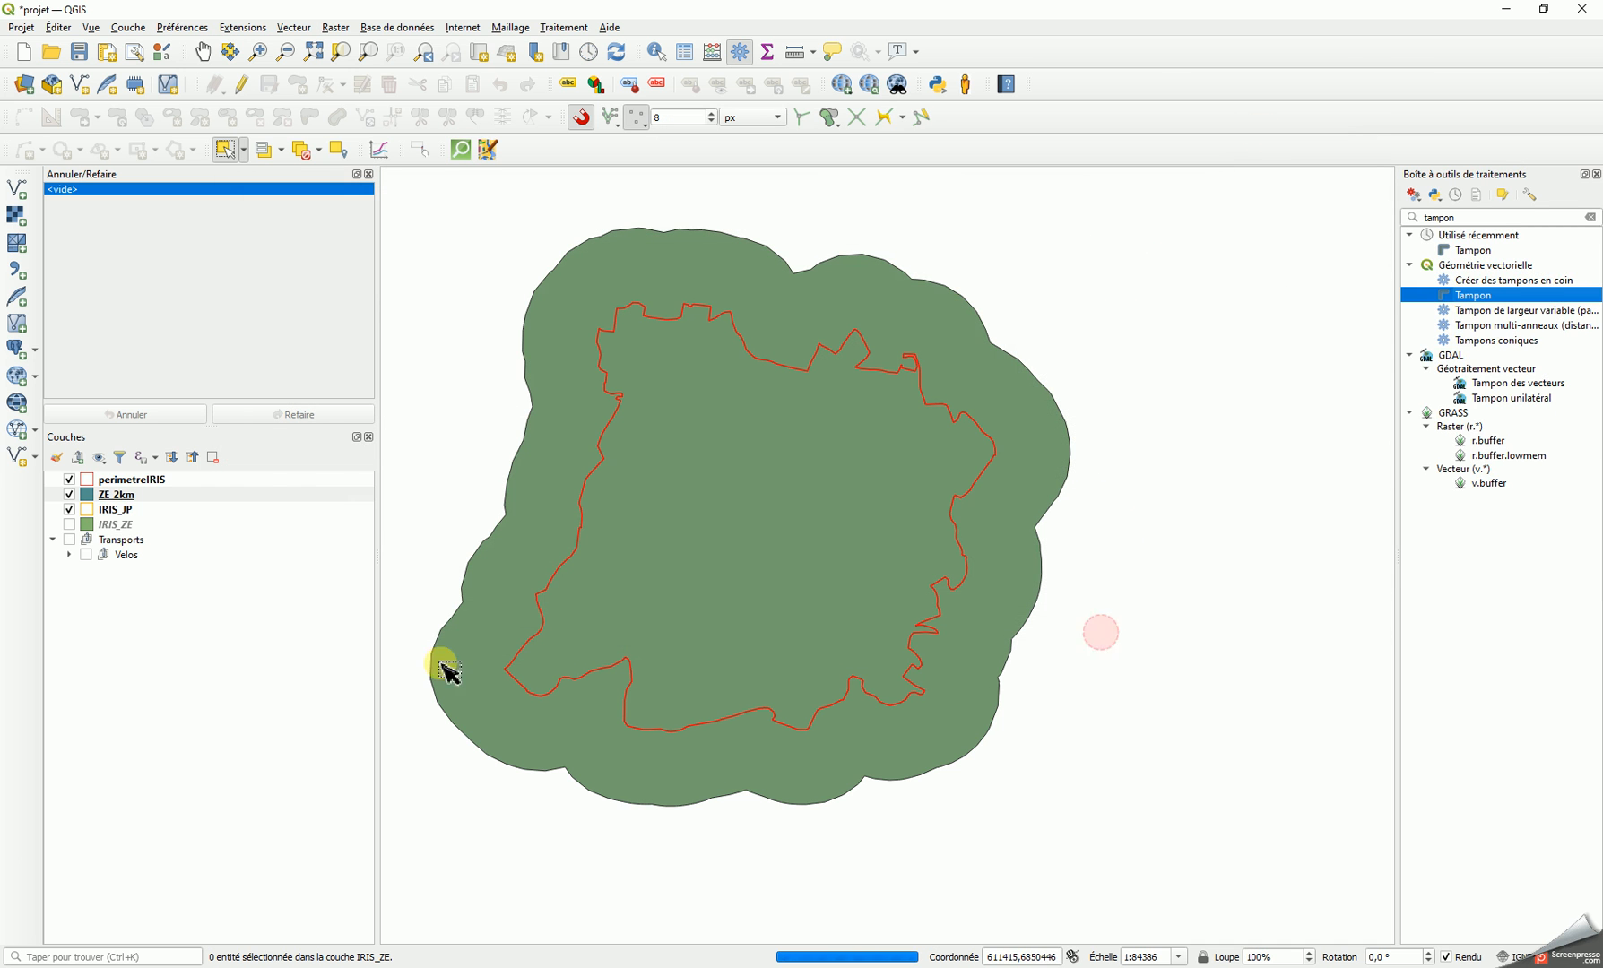
# In the ZE_2km layer's symbology, set the simple fill's style to Pas de remplissage and the stroke width to 0.66 mm
pyautogui.doubleClick(104, 494)
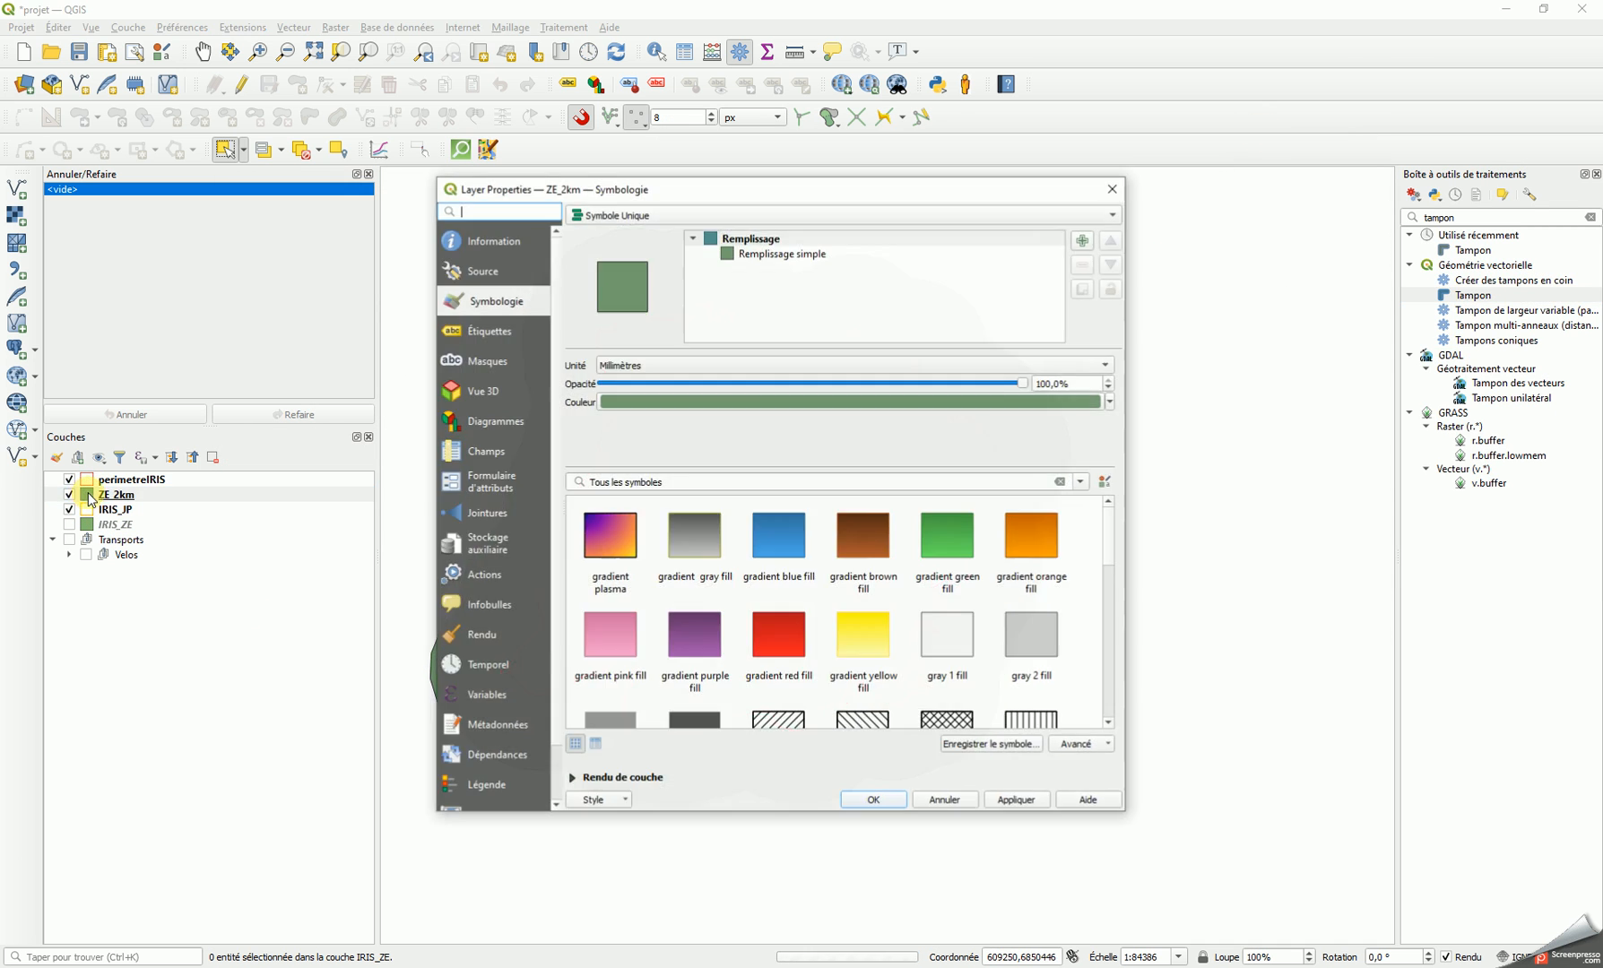
pyautogui.click(782, 254)
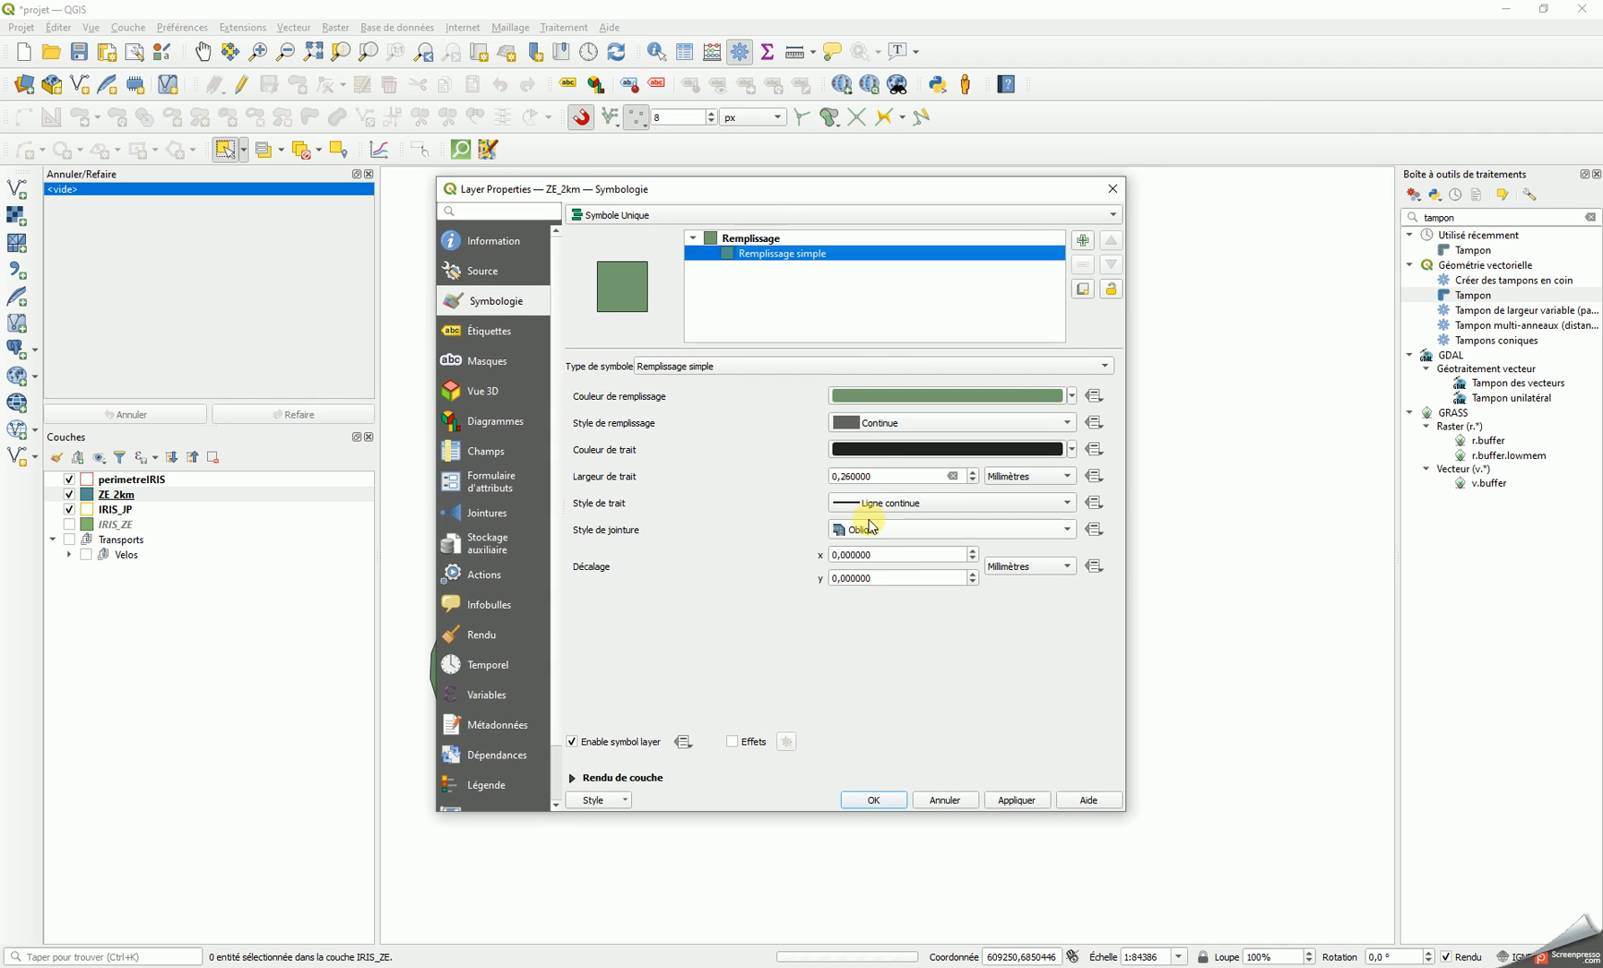
pyautogui.click(874, 430)
pyautogui.click(871, 440)
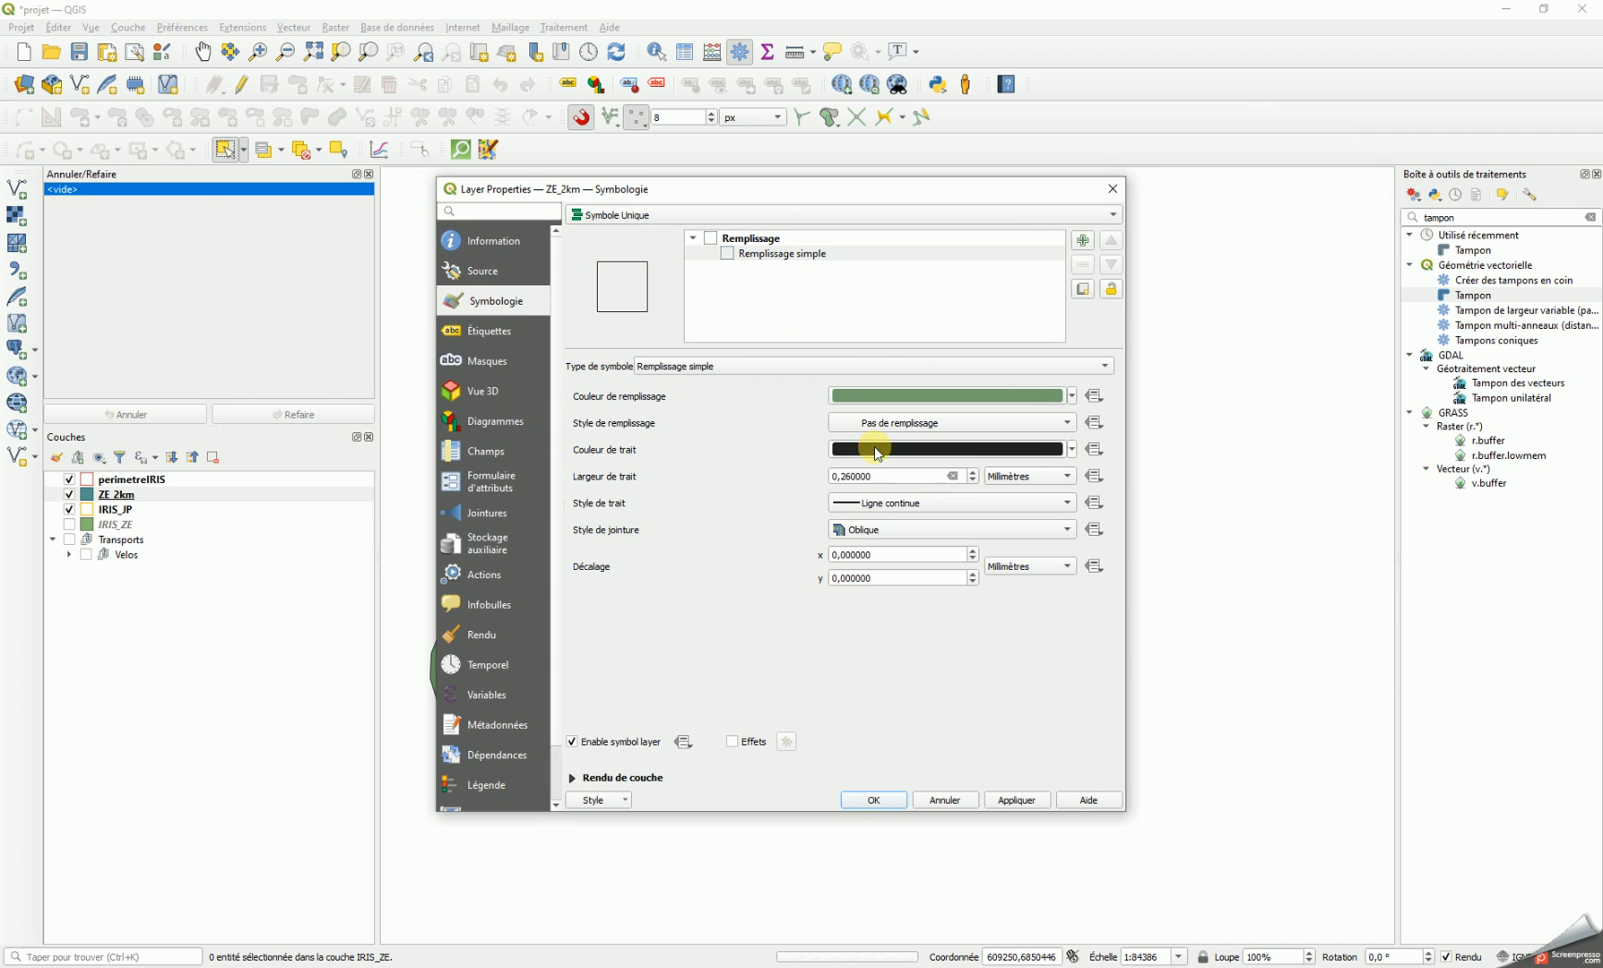
pyautogui.click(972, 471)
pyautogui.click(973, 472)
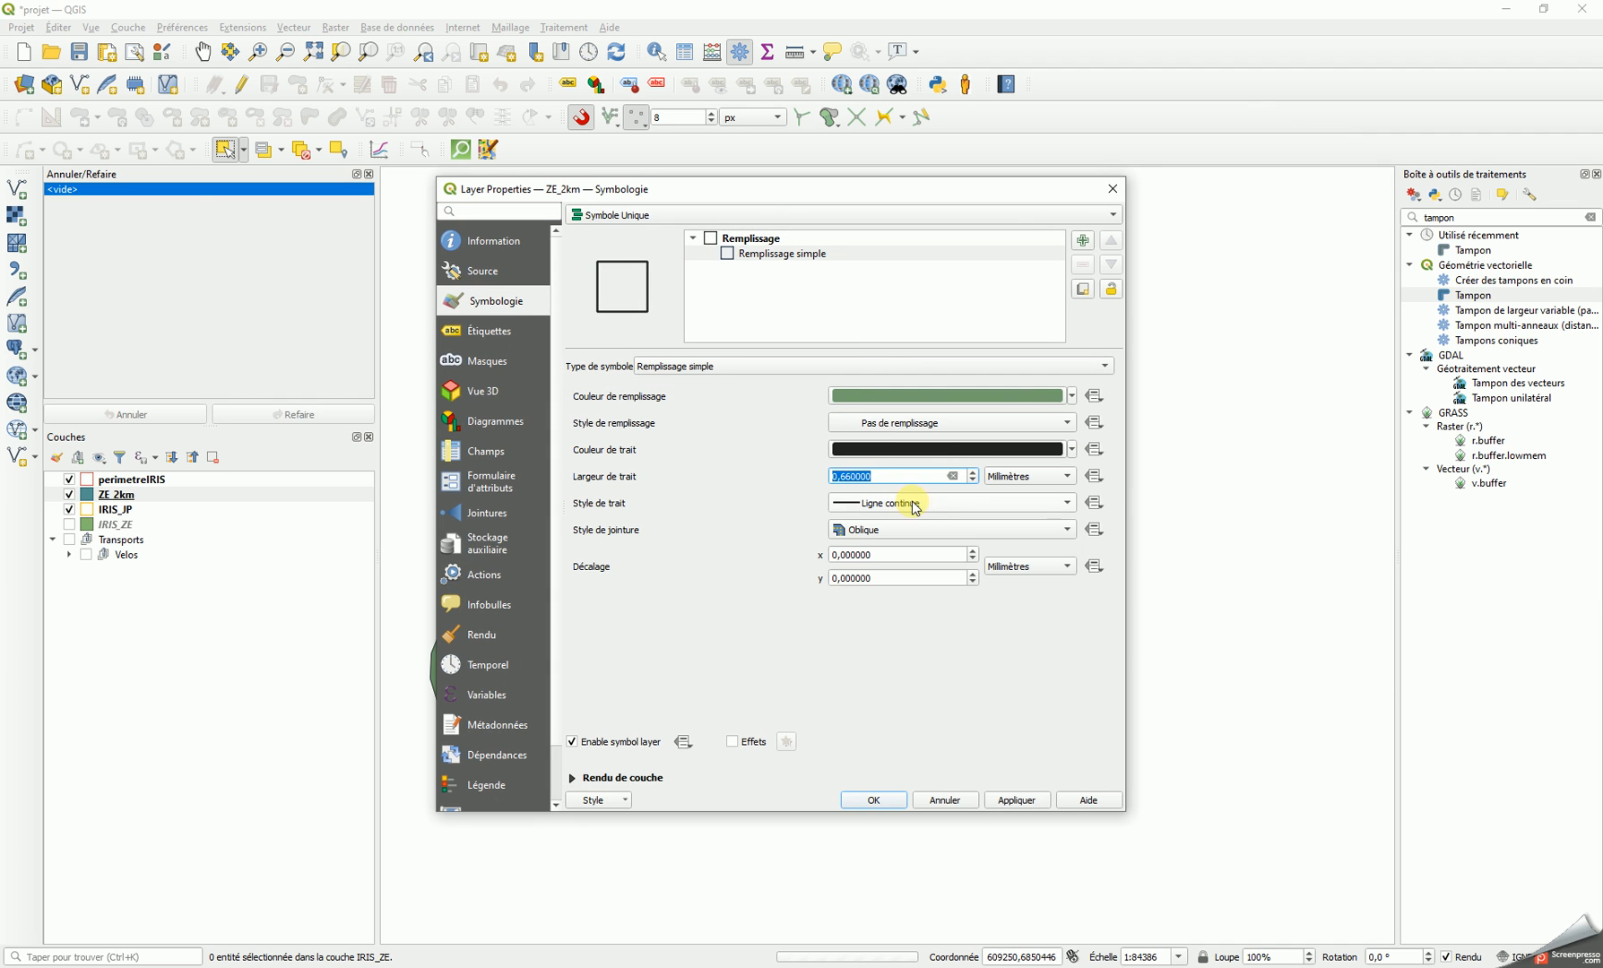
# Set the ZE_2km stroke colour to yellow (#f9f923) and apply the layer style
pyautogui.click(930, 455)
pyautogui.click(777, 460)
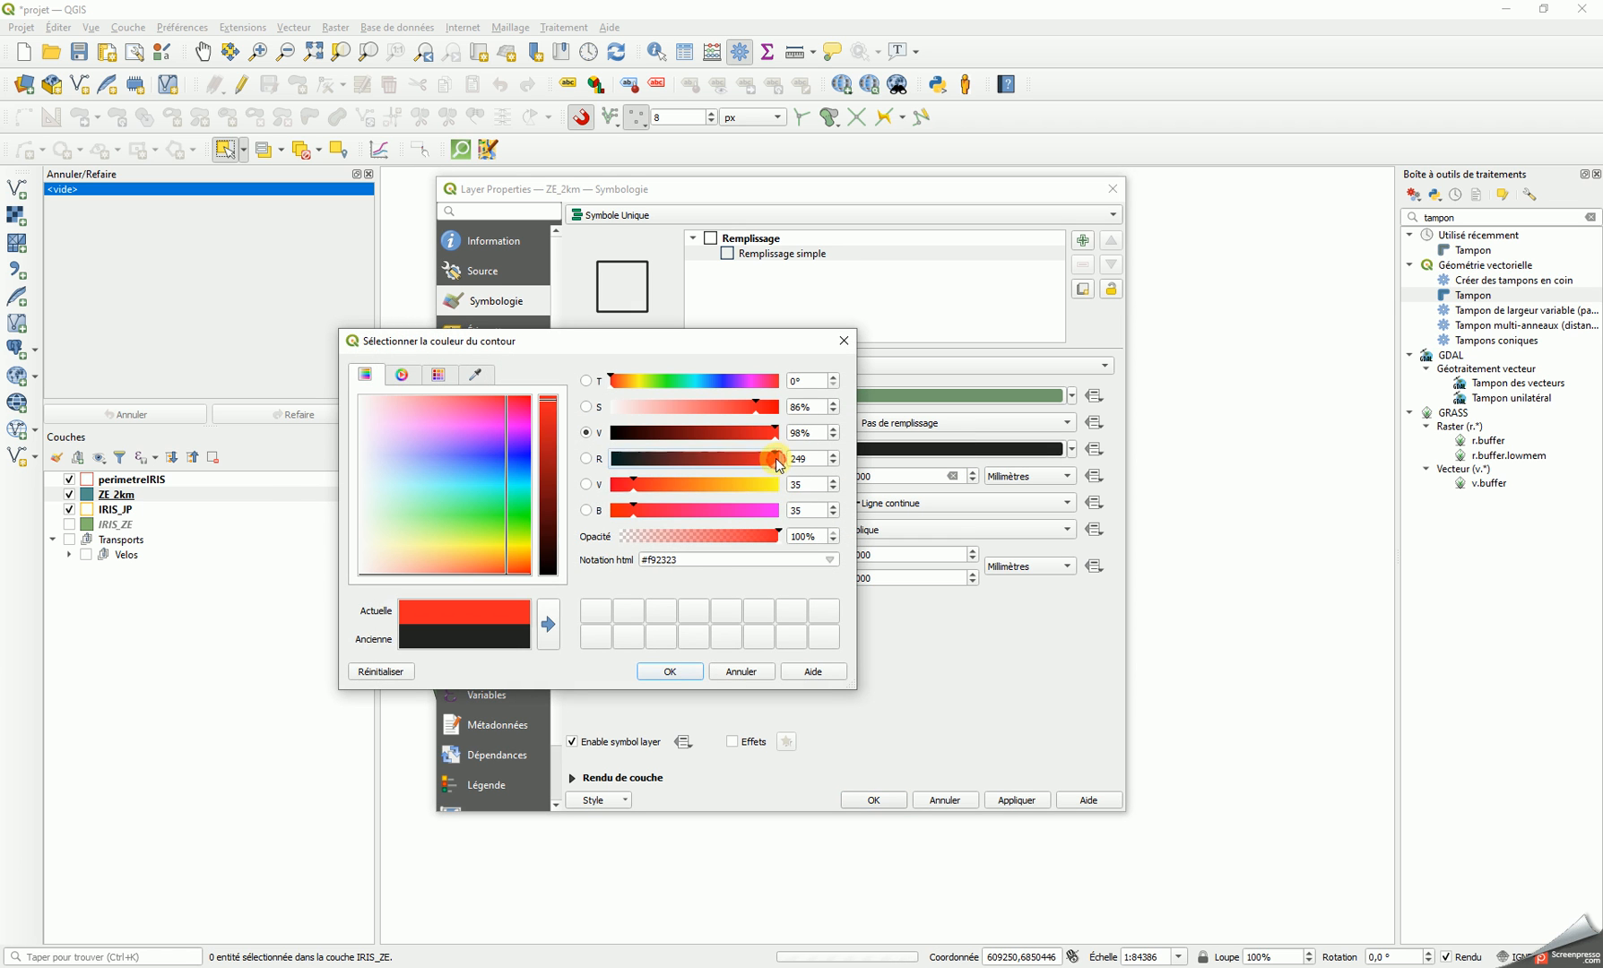
pyautogui.click(775, 484)
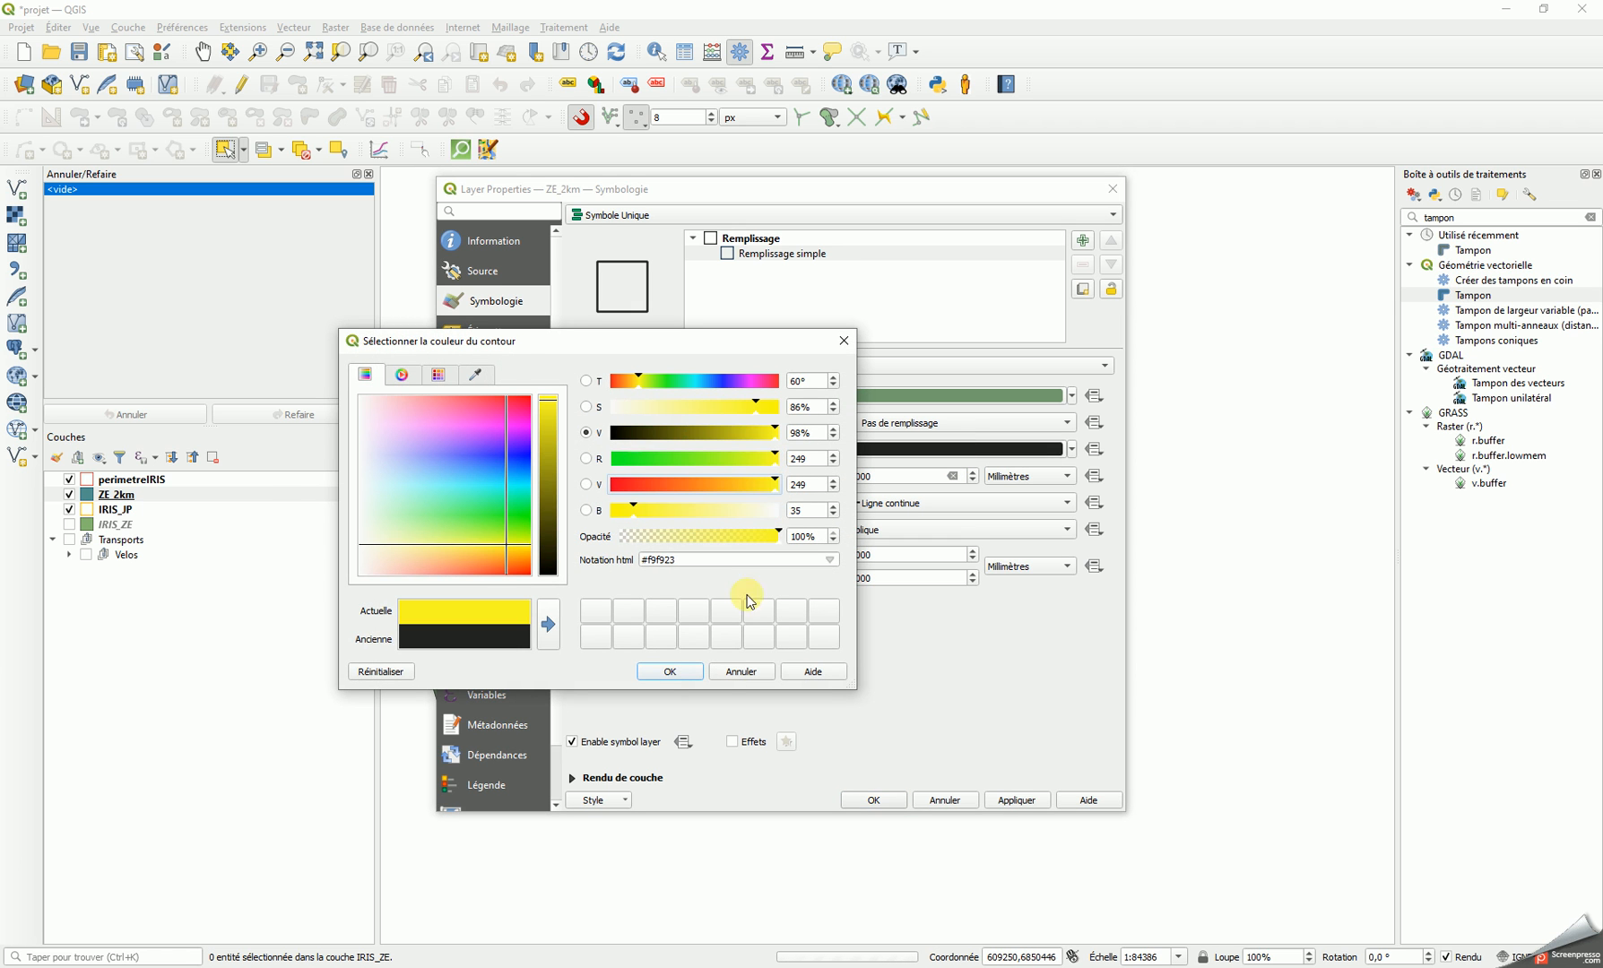
pyautogui.click(683, 676)
pyautogui.click(1017, 801)
pyautogui.click(874, 809)
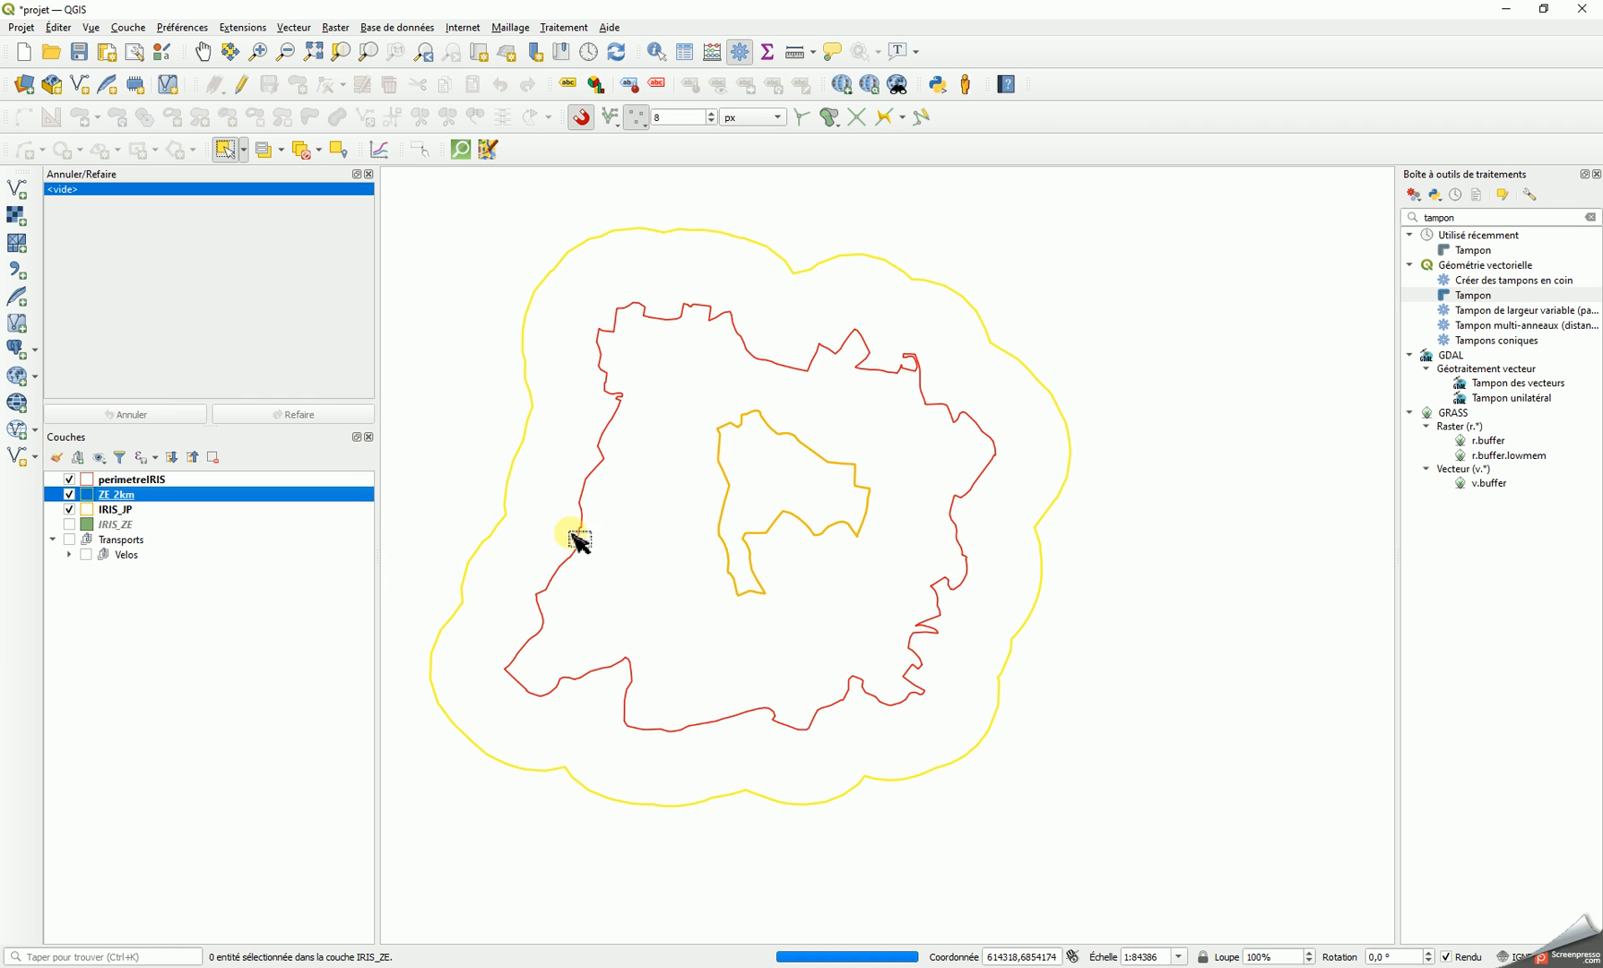
# Show the IRIS_ZE layer to compare it with the 2 km buffer outline, and hide it again
pyautogui.click(69, 526)
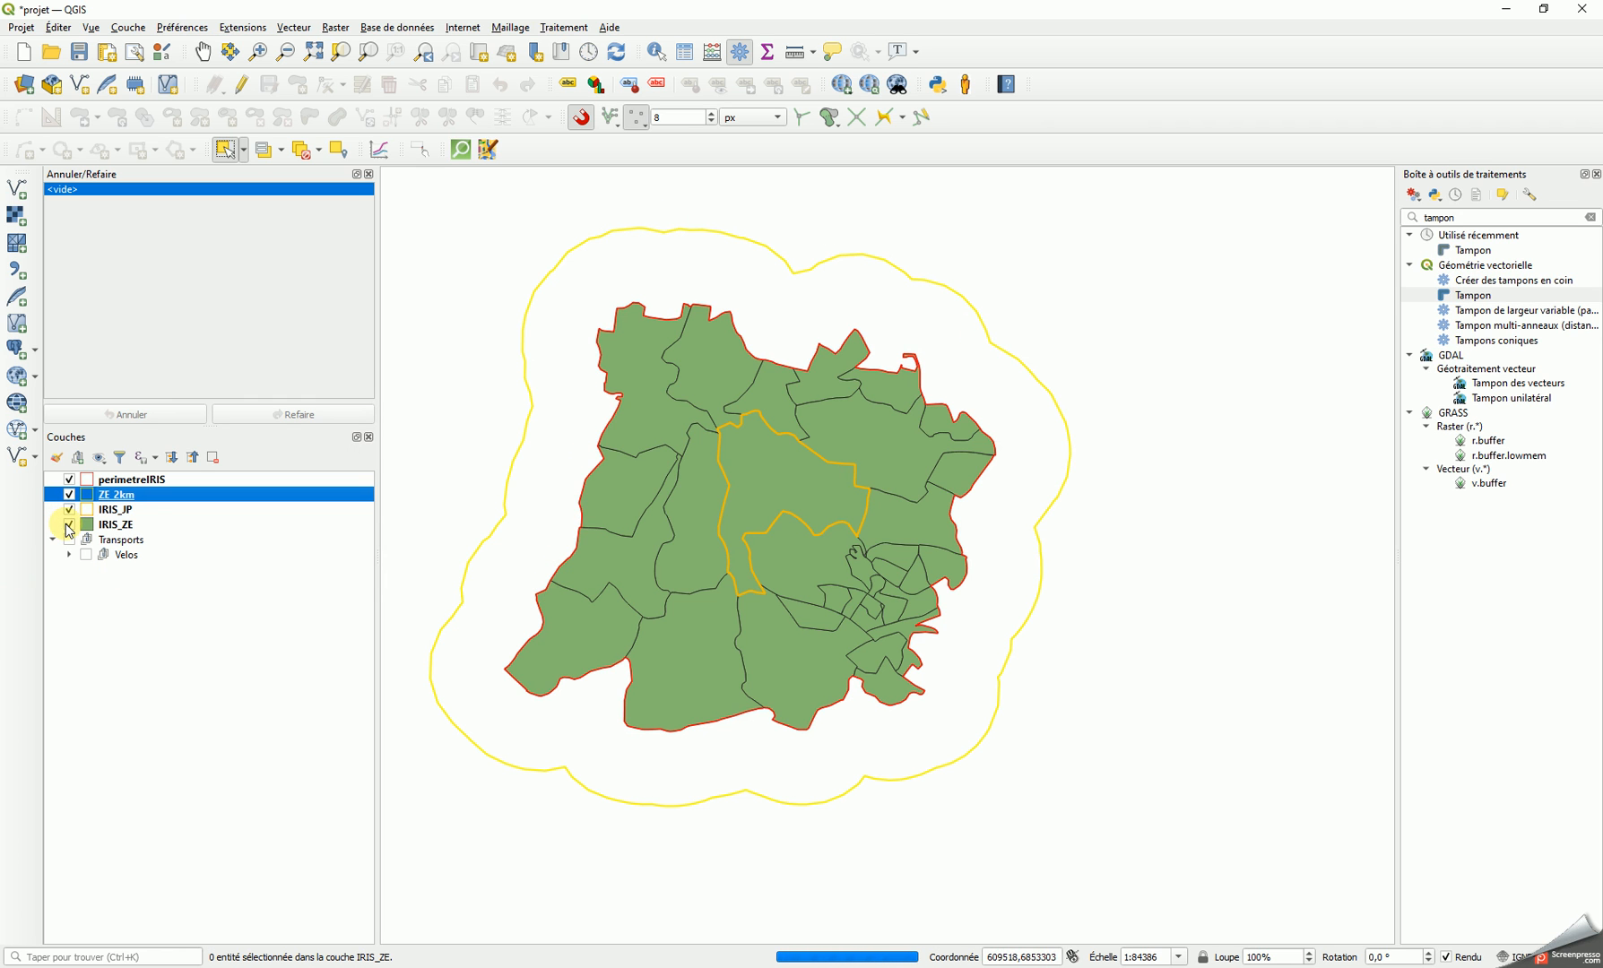
pyautogui.click(69, 525)
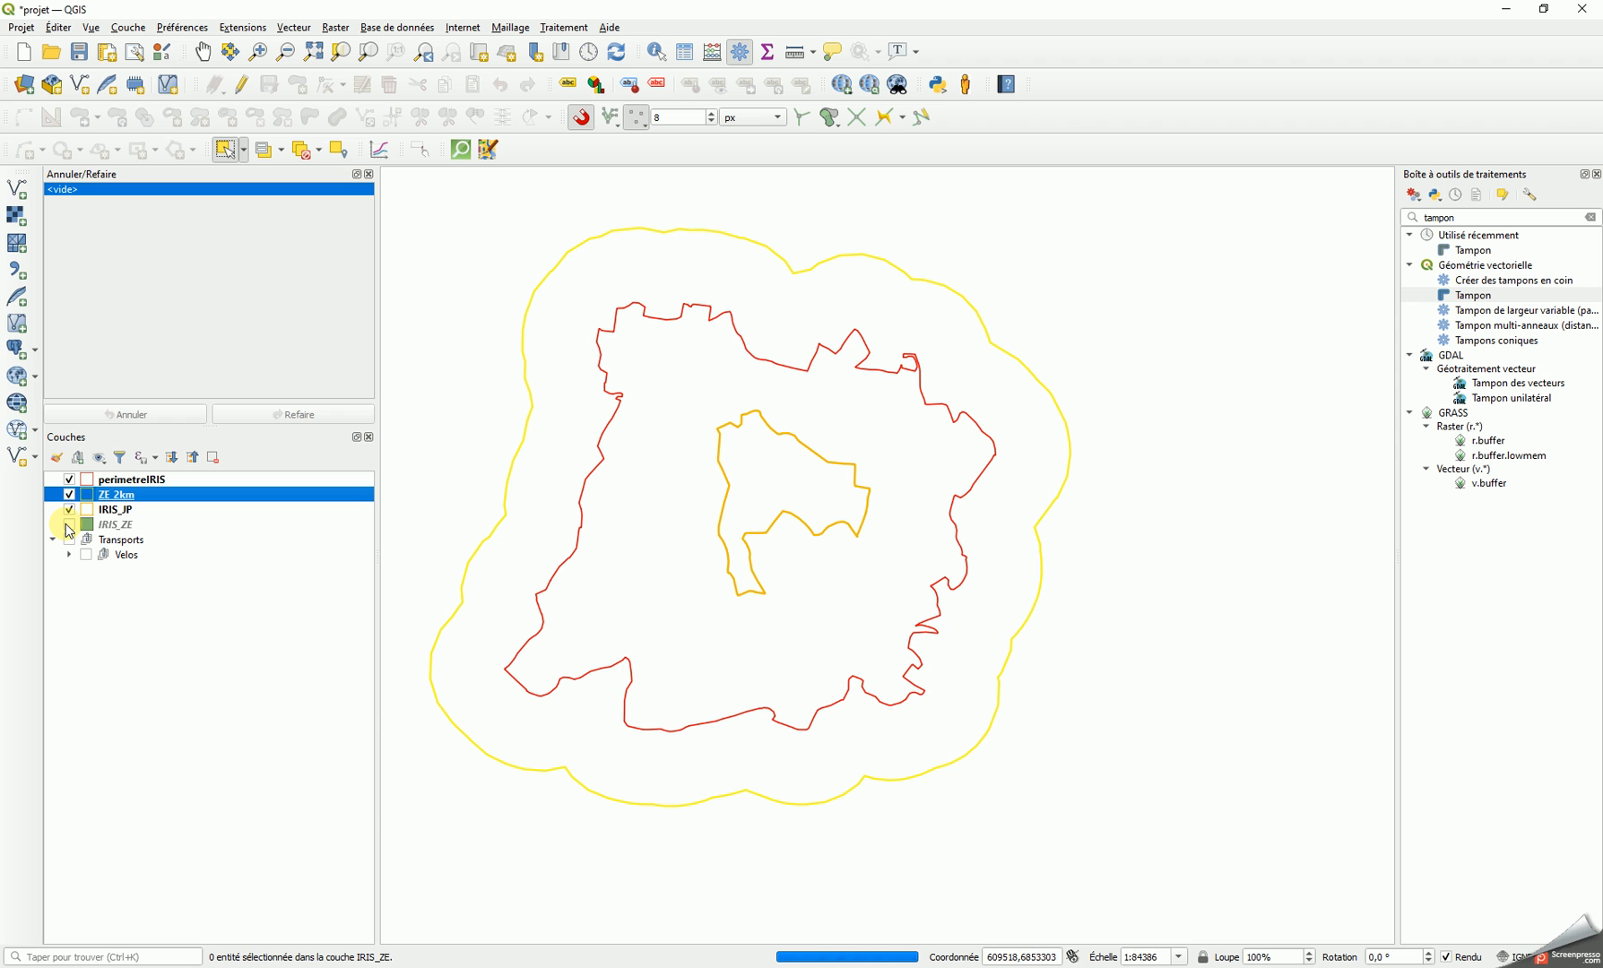